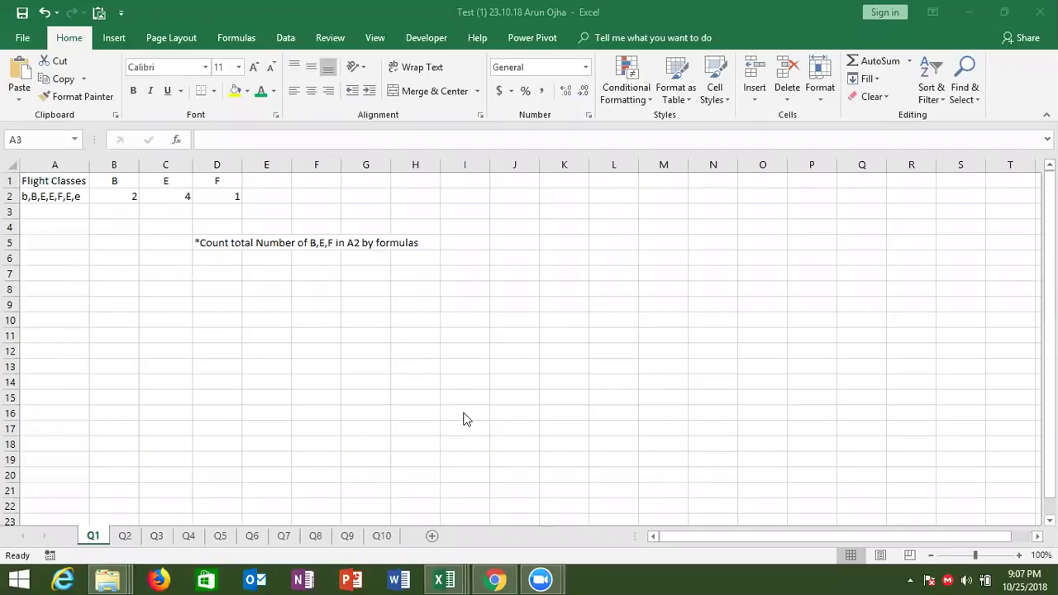
Step: Refresh the desktop, then return to the Test workbook's Q1 sheet and view the D5 task note
{"action": "key", "text": "super+d"}
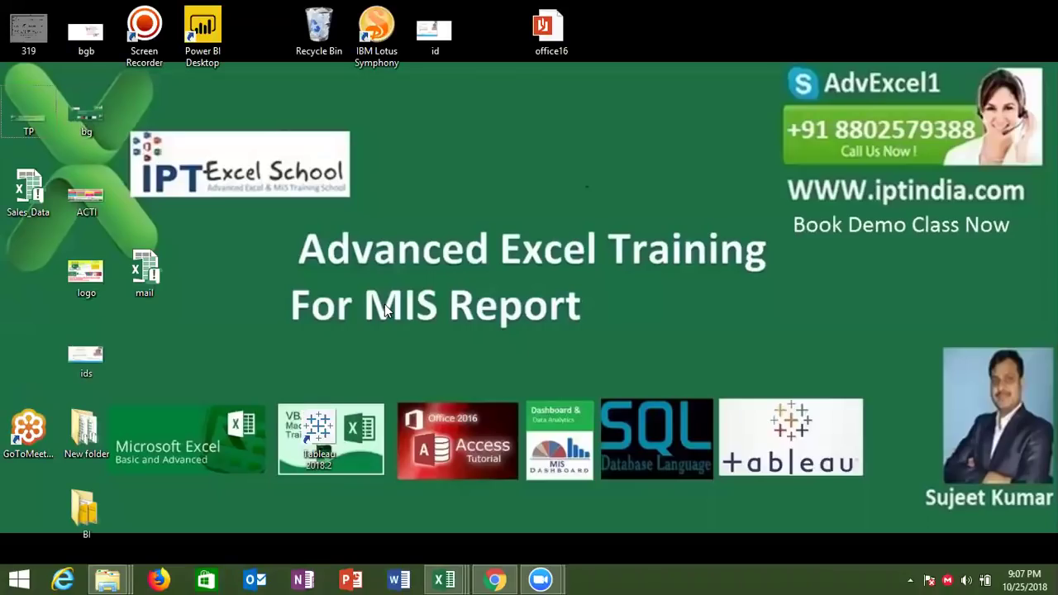
{"action": "right_click", "coordinate": [392, 308]}
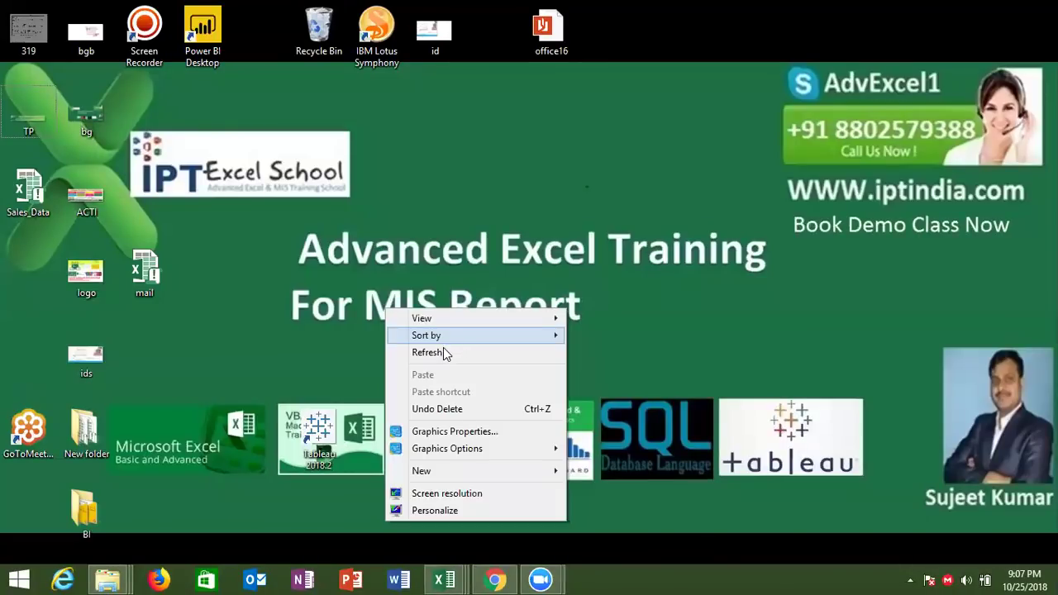
{"action": "left_click", "coordinate": [444, 349]}
{"action": "mouse_move", "coordinate": [445, 579]}
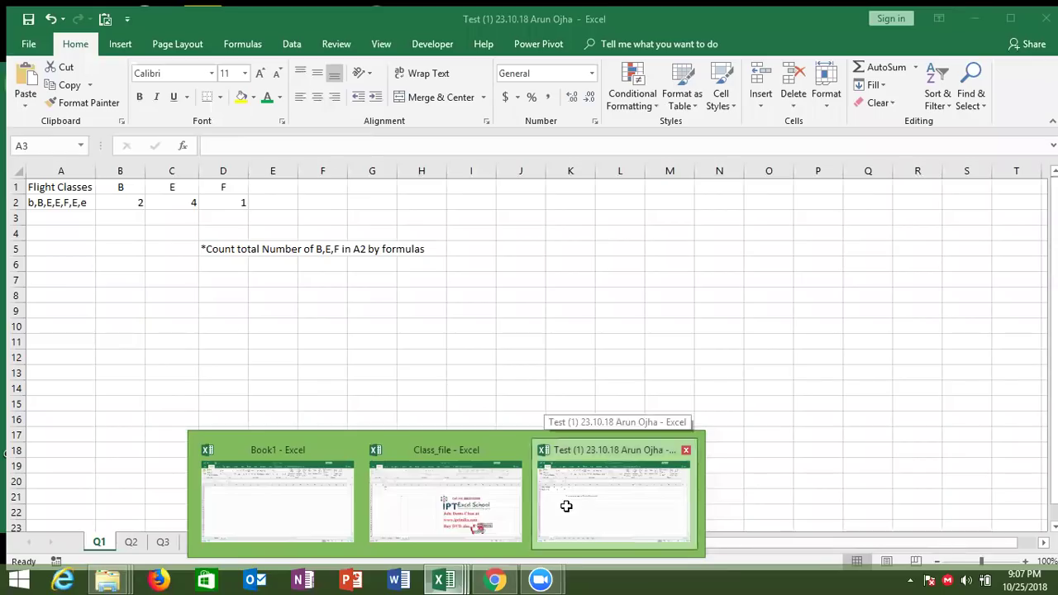
{"action": "left_click", "coordinate": [567, 507]}
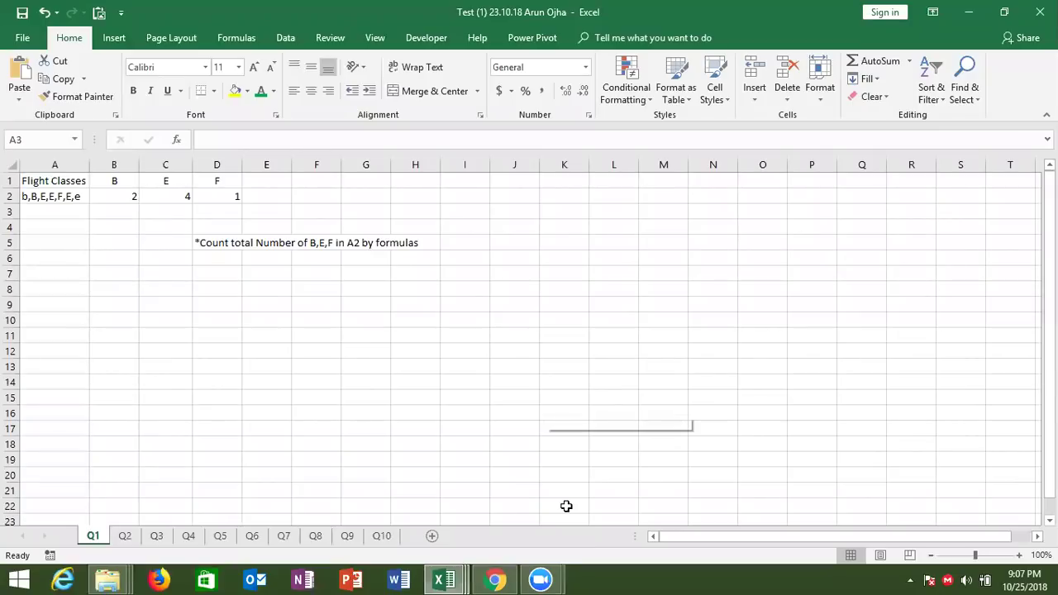
{"action": "left_click", "coordinate": [116, 361]}
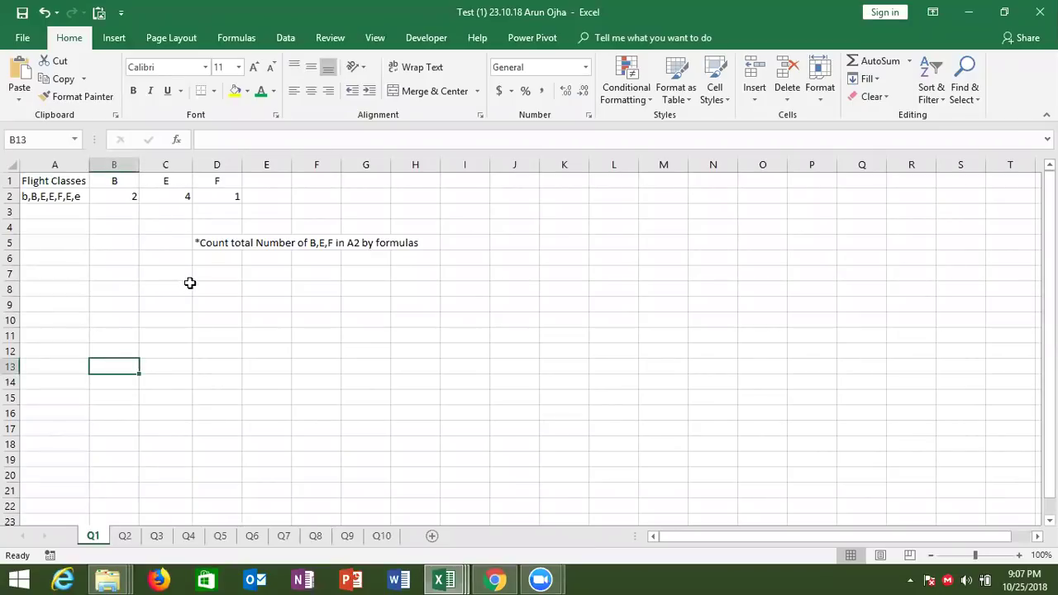
{"action": "left_click", "coordinate": [230, 242]}
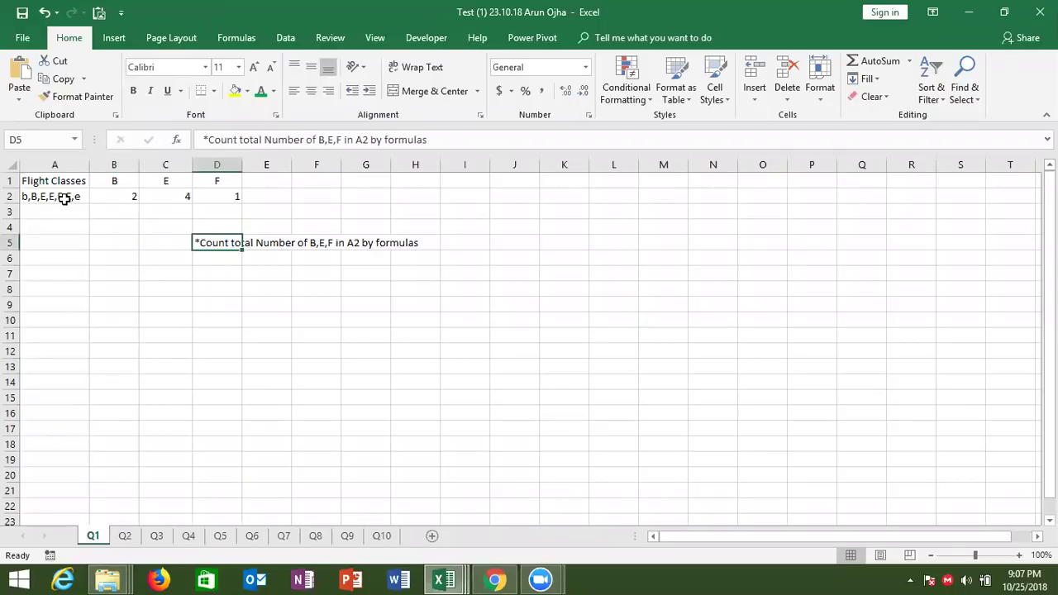
Step: Delete the values 2, 4 and 1 in B2:D2, cancelling an accidental '=' entry
{"action": "left_click", "coordinate": [64, 198]}
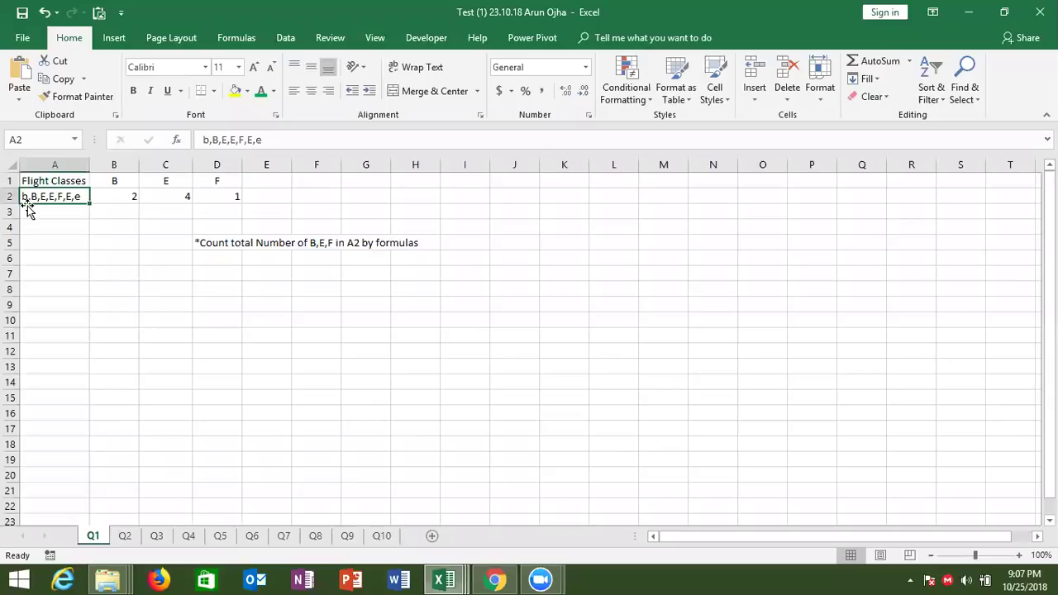
{"action": "left_click_drag", "start_coordinate": [116, 195], "coordinate": [220, 194]}
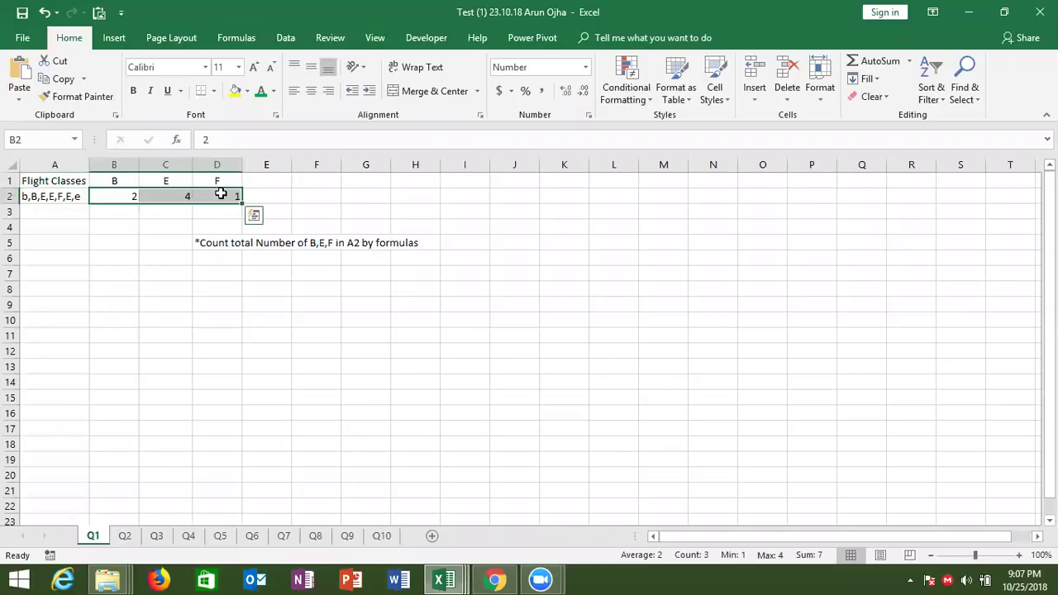
{"action": "key", "text": "Delete"}
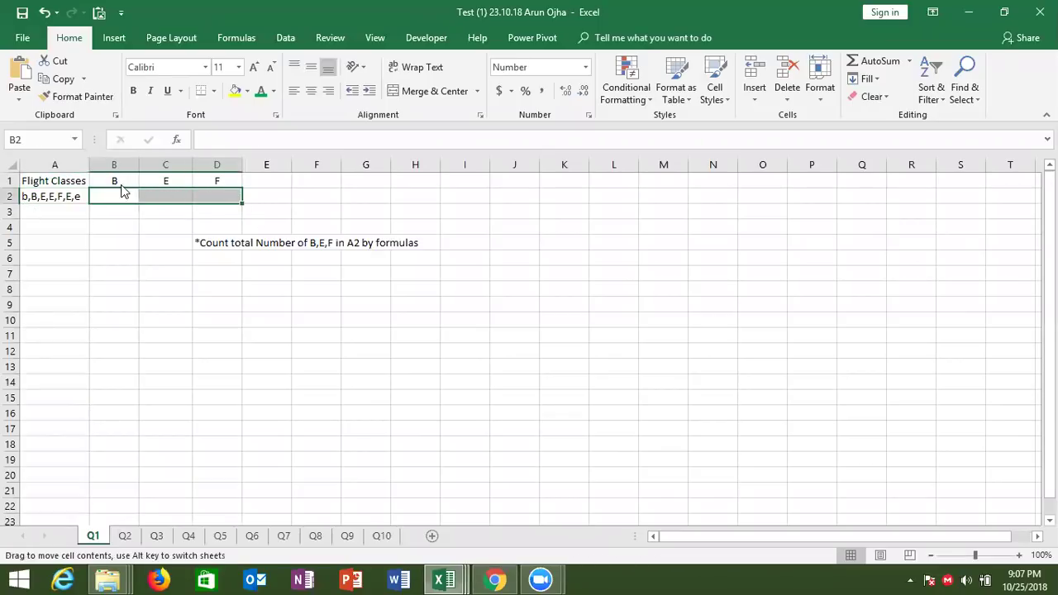
{"action": "type", "text": "="}
{"action": "key", "text": "Escape"}
{"action": "left_click", "coordinate": [132, 212]}
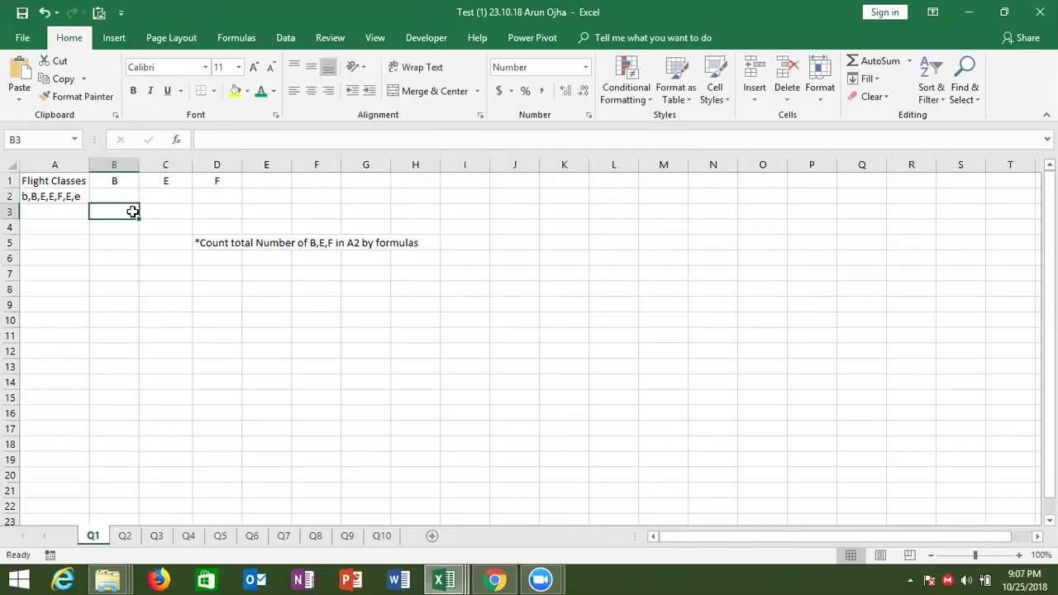
{"action": "left_click", "coordinate": [128, 196]}
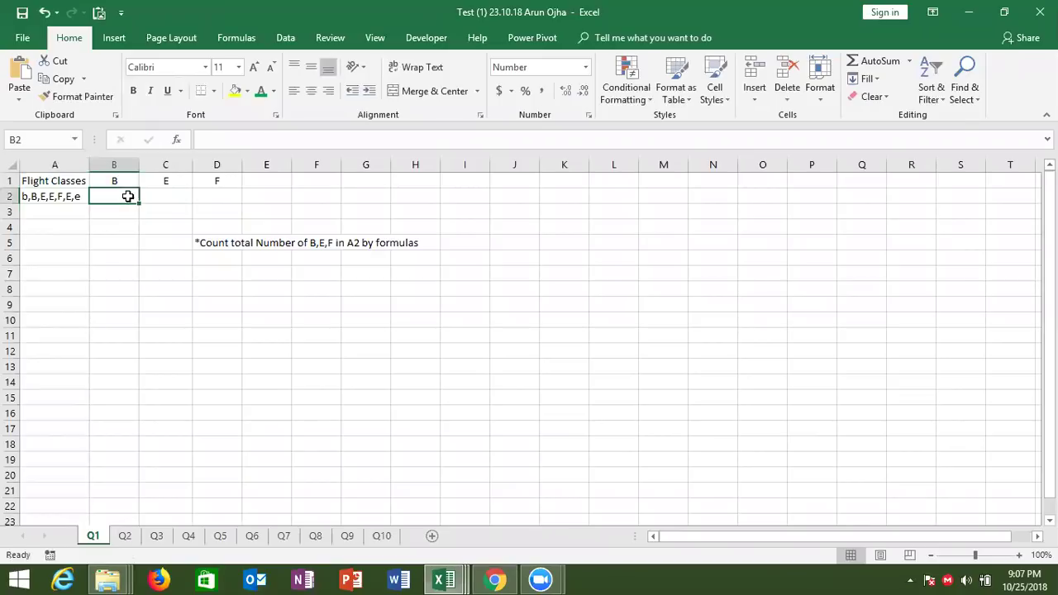
{"action": "left_click", "coordinate": [117, 213]}
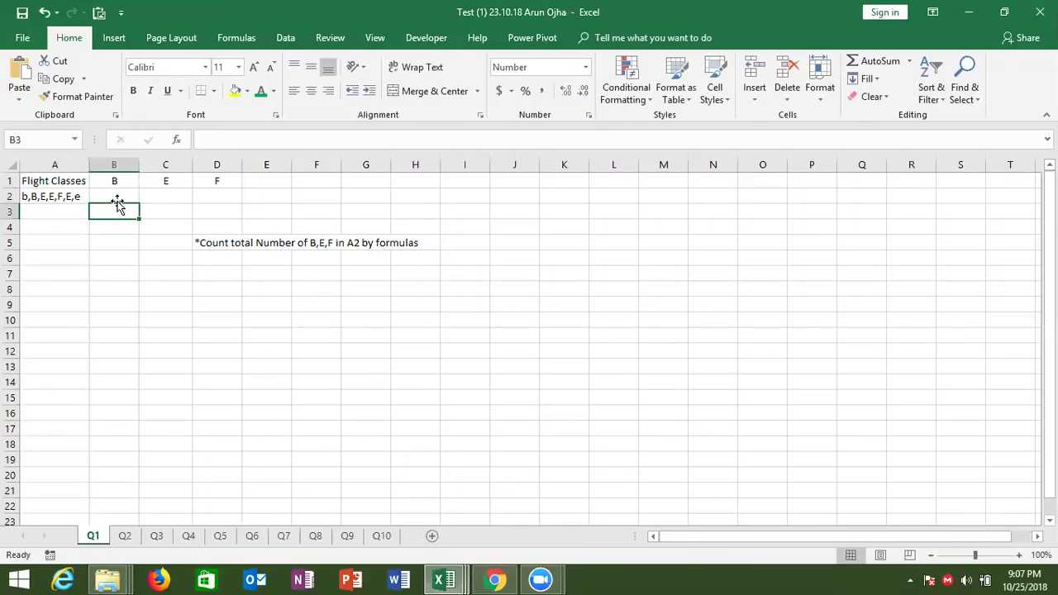
Step: Enter =LEN(A2) in B2, which returns 13
{"action": "left_click", "coordinate": [117, 199]}
{"action": "type", "text": "="}
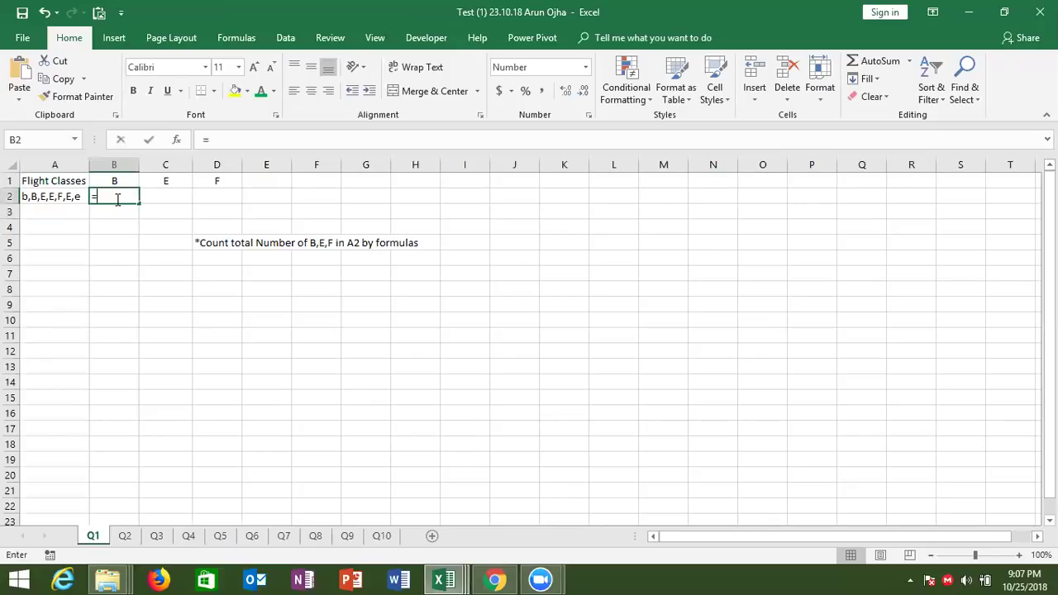
{"action": "type", "text": "le"}
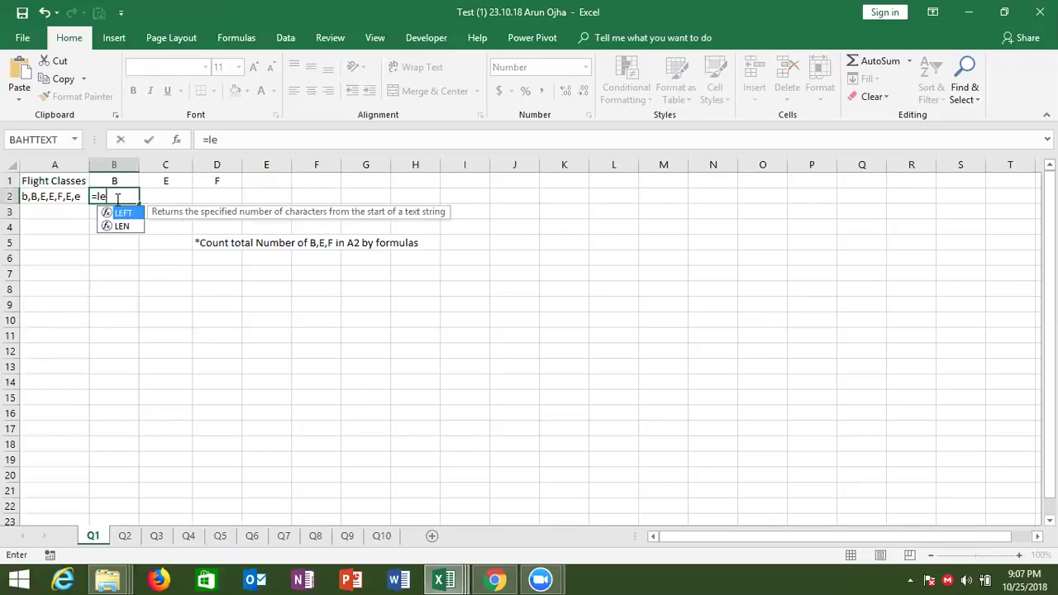
{"action": "key", "text": "Down"}
{"action": "key", "text": "Tab"}
{"action": "type", "text": "A2"}
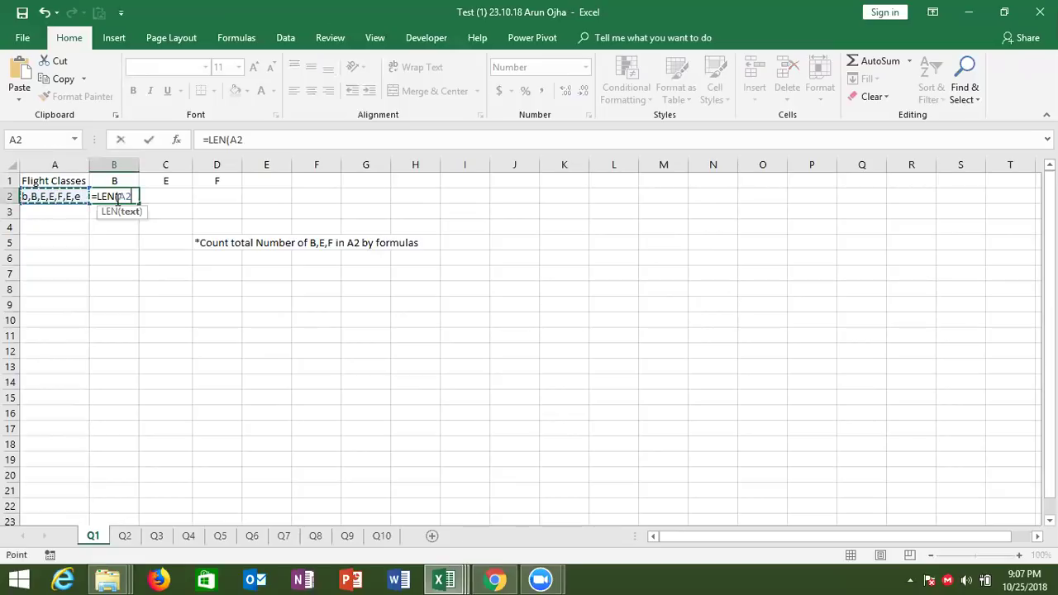
{"action": "key", "text": "Return"}
{"action": "left_click", "coordinate": [117, 199]}
{"action": "double_click", "coordinate": [118, 199]}
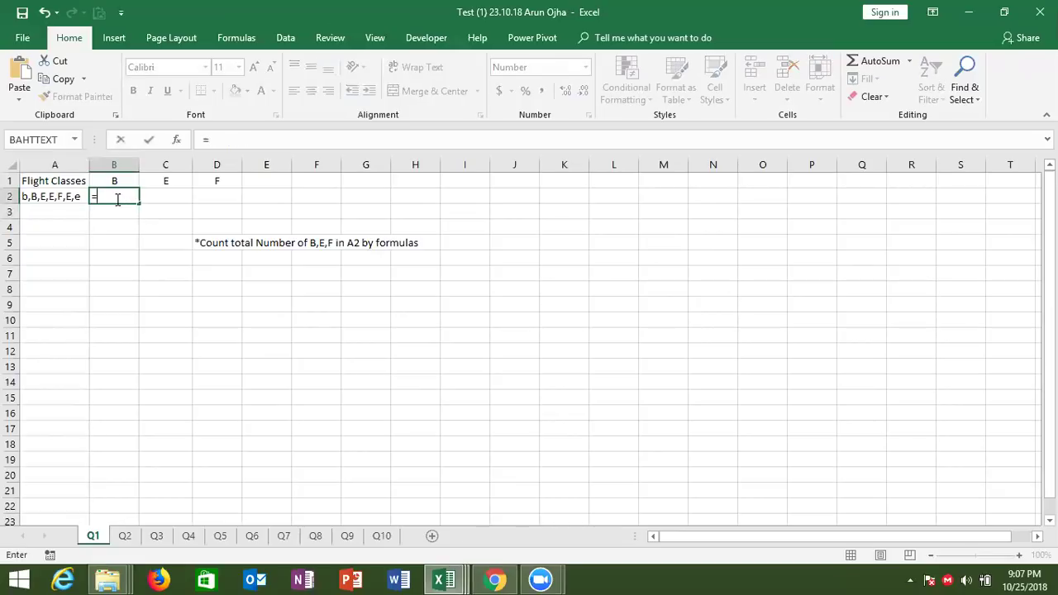
{"action": "type", "text": "'"}
{"action": "key", "text": "Escape"}
{"action": "key", "text": "Return"}
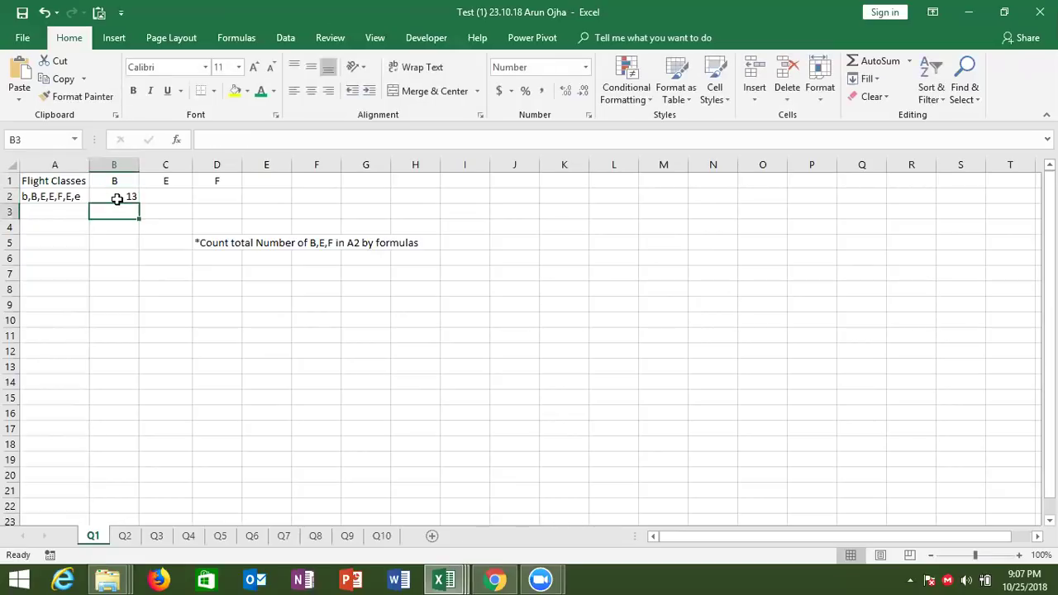
Step: Enter =SUBSTITUTE(A2,B1,"") in B3 to strip the letter B from A2's text
{"action": "type", "text": "=sub"}
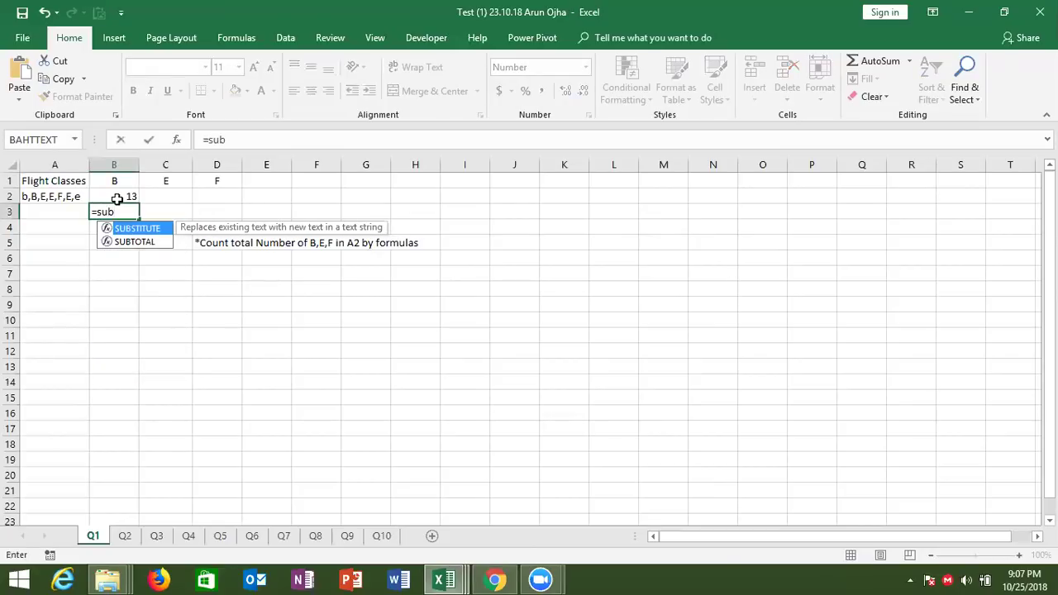
{"action": "key", "text": "Tab"}
{"action": "key", "text": "Up"}
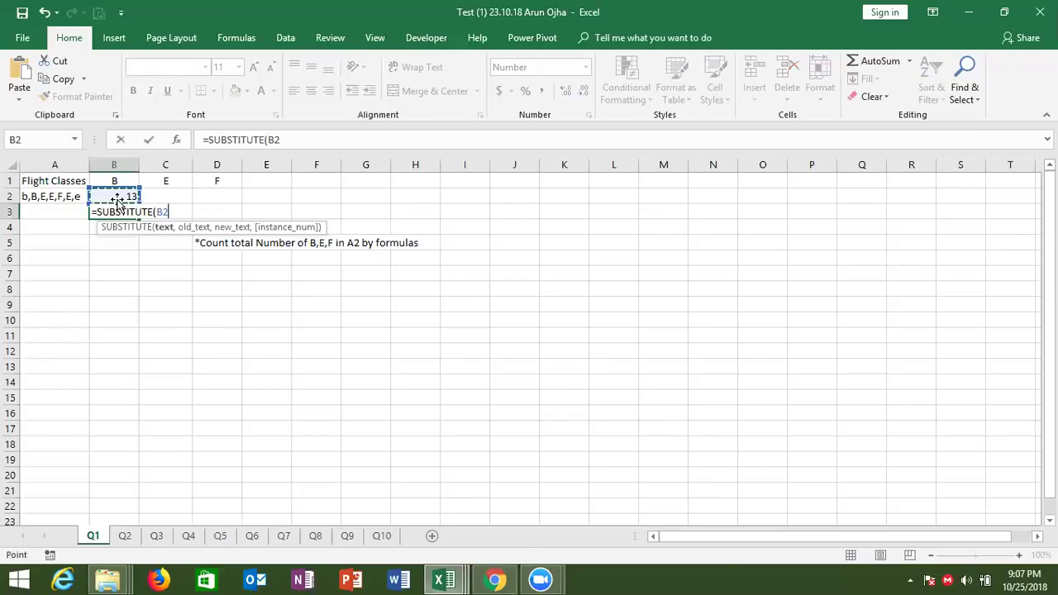
{"action": "key", "text": "Left"}
{"action": "type", "text": ","}
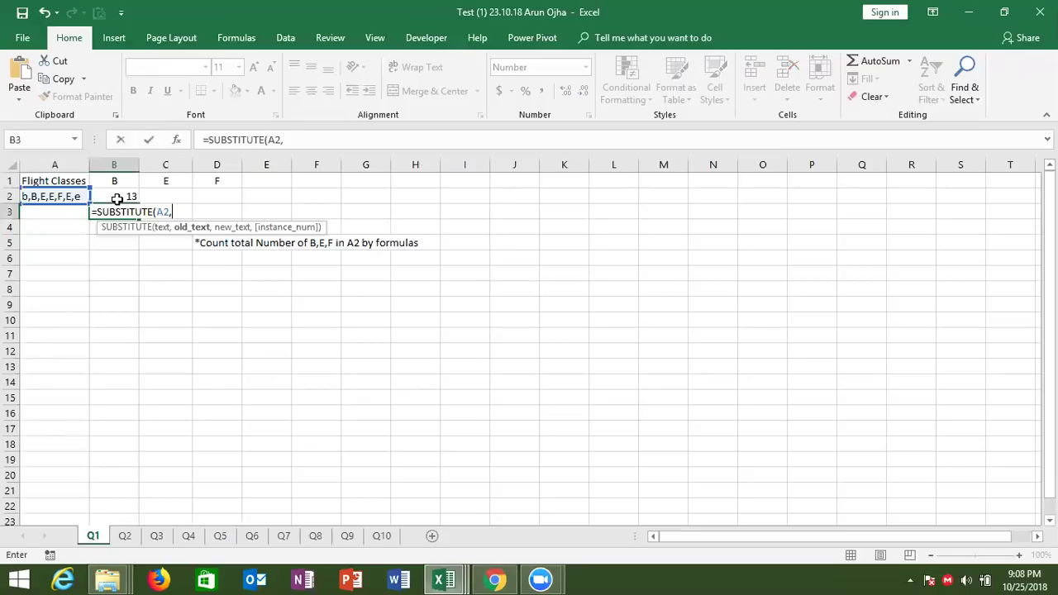
{"action": "type", "text": "\""}
{"action": "key", "text": "BackSpace"}
{"action": "left_click", "coordinate": [120, 184]}
{"action": "type", "text": ","}
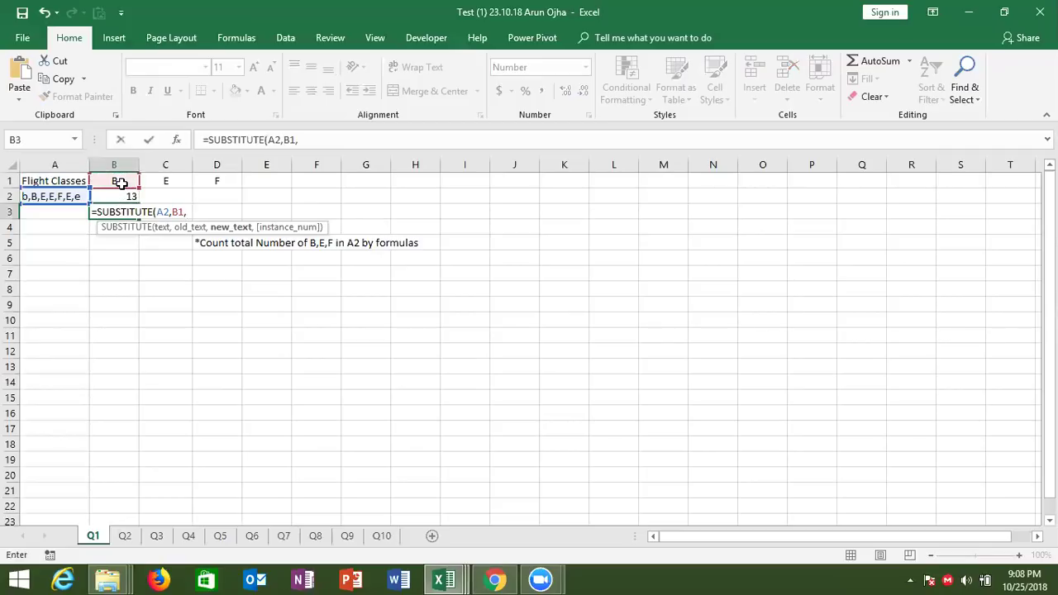
{"action": "type", "text": "\"\""}
{"action": "type", "text": ")"}
{"action": "key", "text": "Return"}
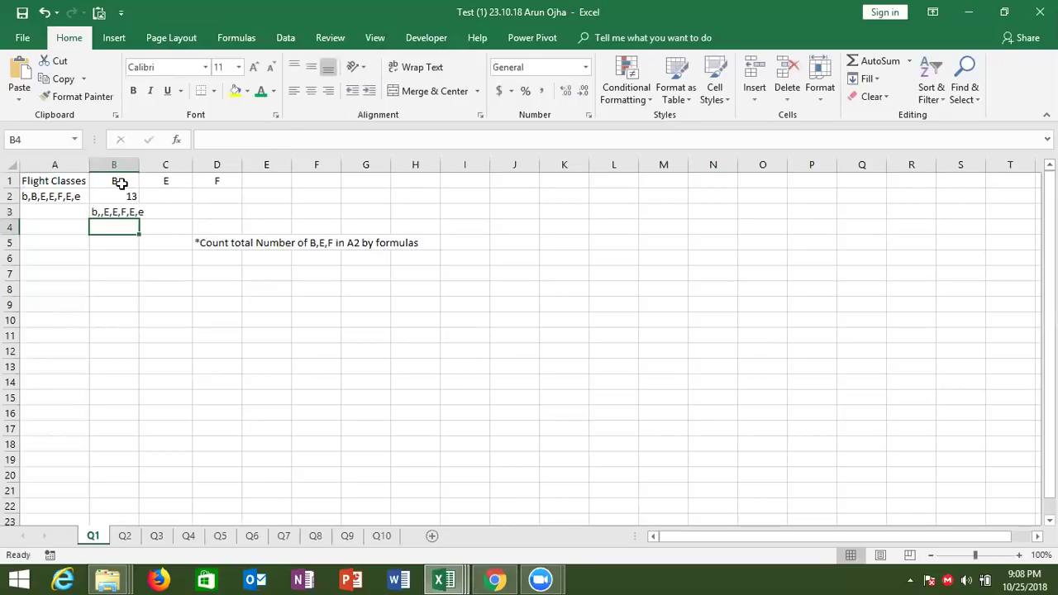
{"action": "key", "text": "Up"}
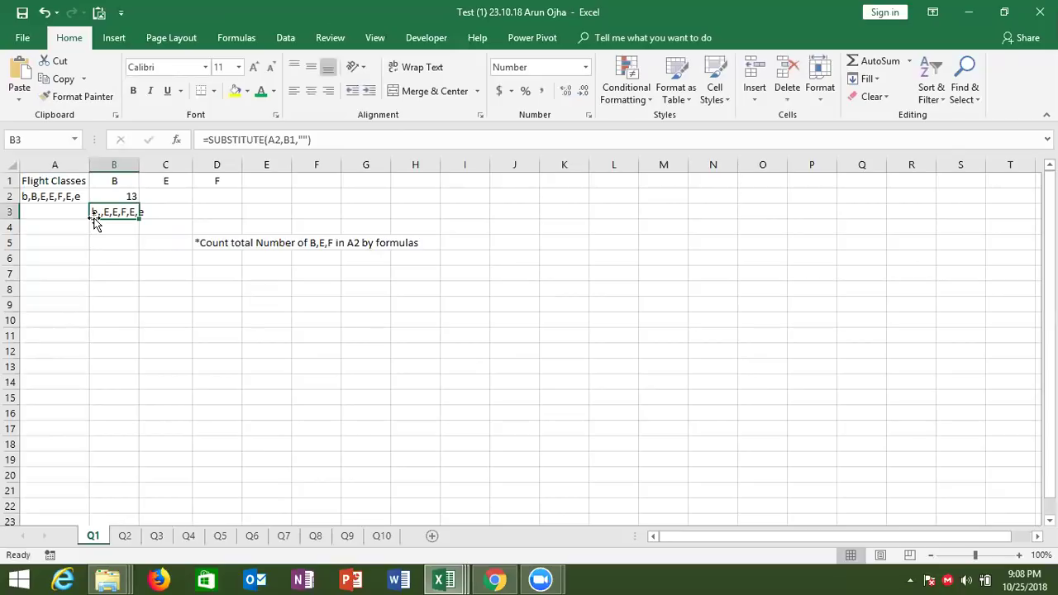
Step: Start a formula in B4, cancel it, and return to B3
{"action": "left_click", "coordinate": [95, 223]}
{"action": "type", "text": "=su"}
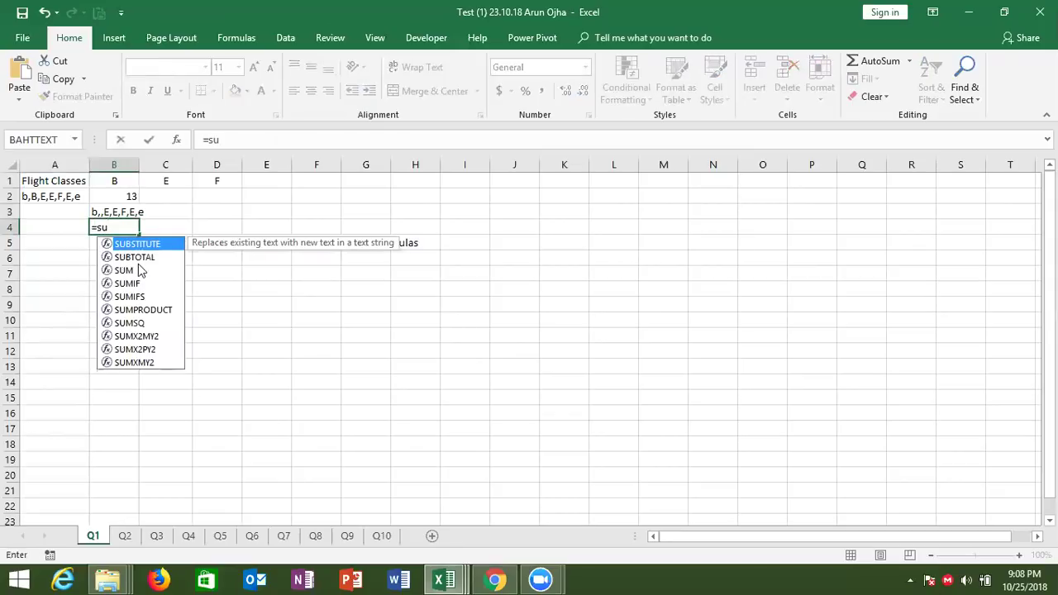
{"action": "key", "text": "Escape"}
{"action": "key", "text": "Escape"}
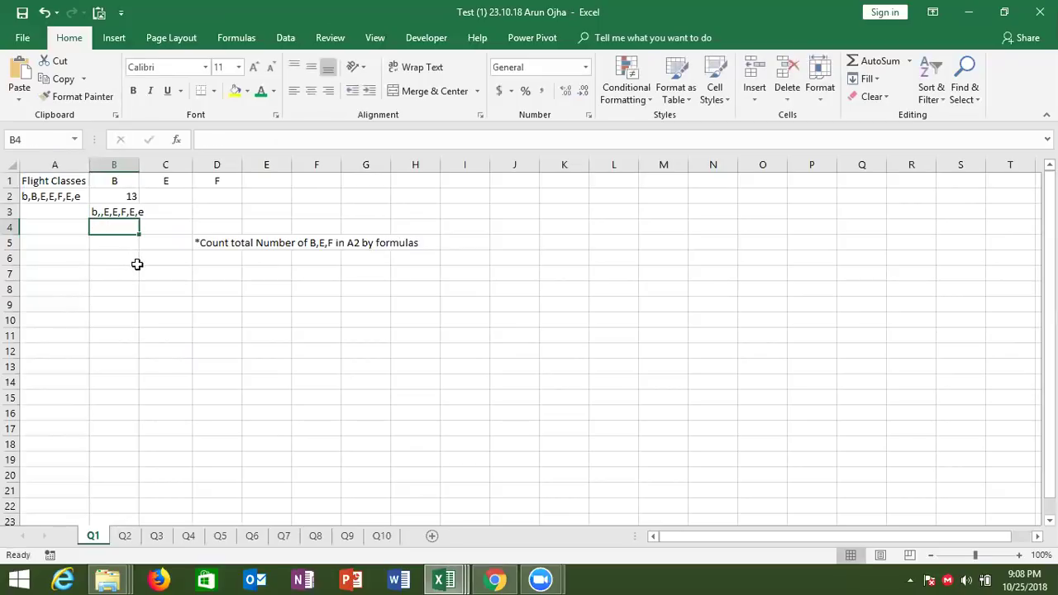
{"action": "key", "text": "Up"}
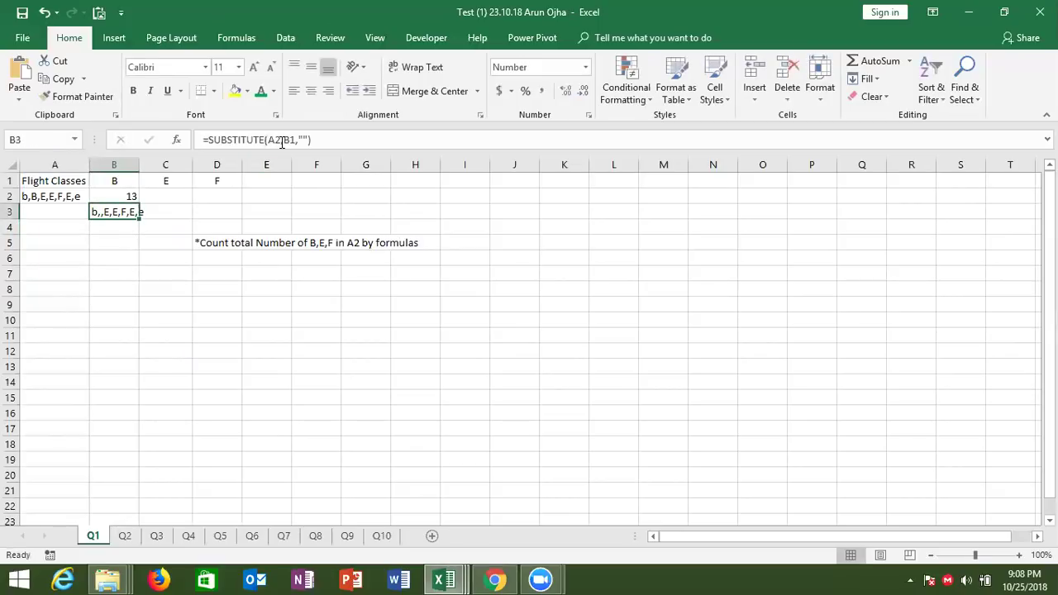
Step: Rewrite B3 as =SUBSTITUTE(UPPER(A2),UPPER(B1),"") so the match ignores case
{"action": "left_click", "coordinate": [269, 139]}
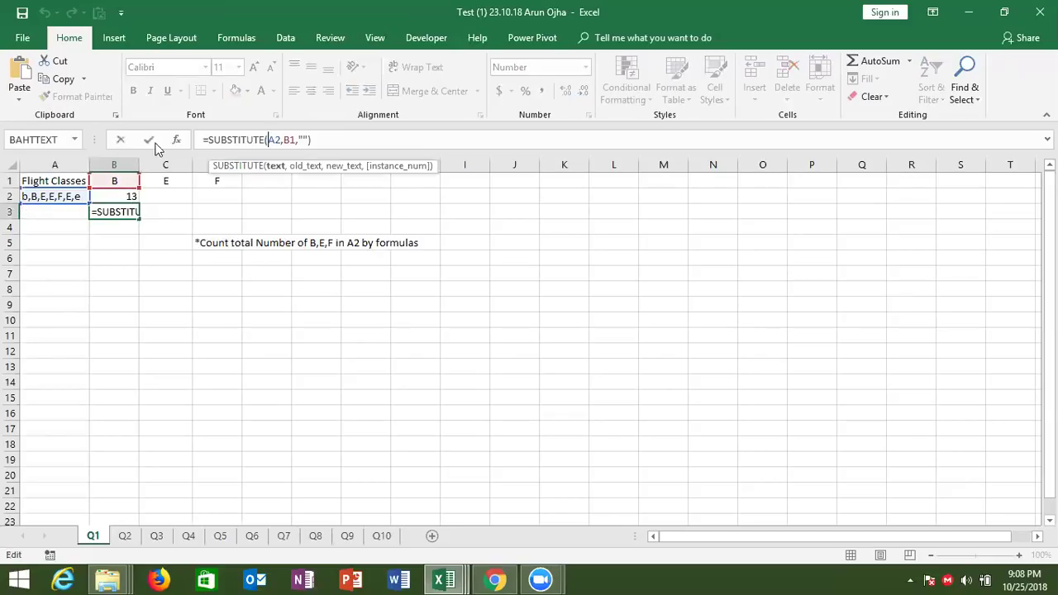
{"action": "type", "text": "up"}
{"action": "key", "text": "Tab"}
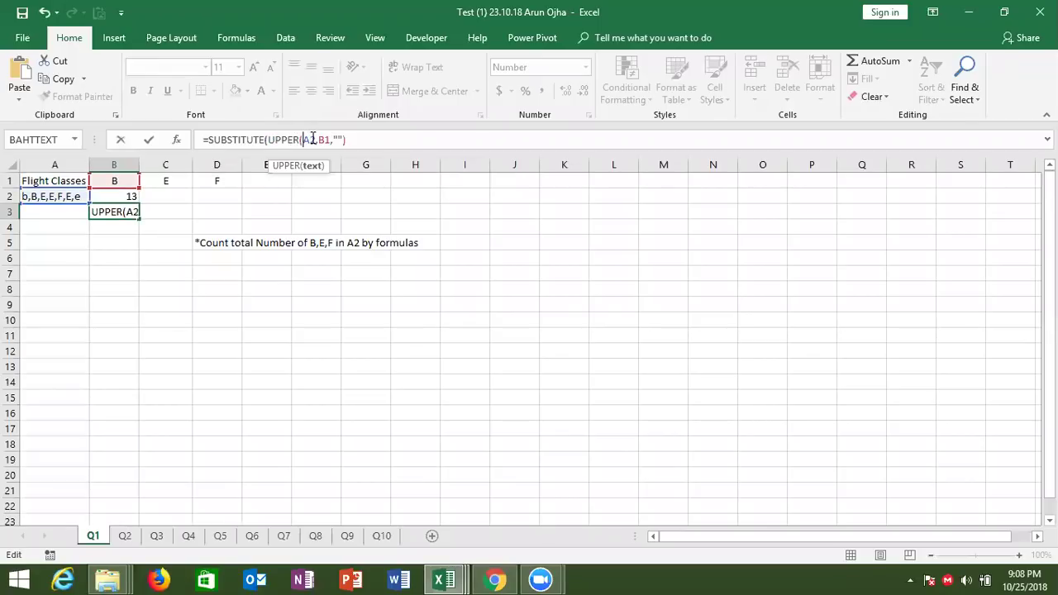
{"action": "left_click", "coordinate": [316, 140]}
{"action": "type", "text": ")"}
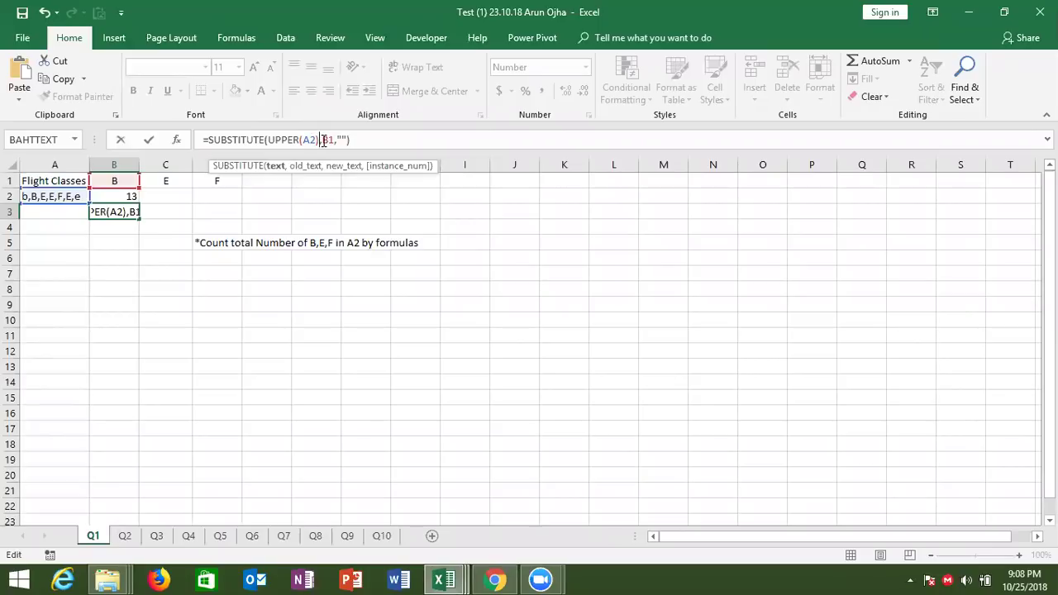
{"action": "left_click", "coordinate": [322, 140]}
{"action": "type", "text": "UPPER(A2"}
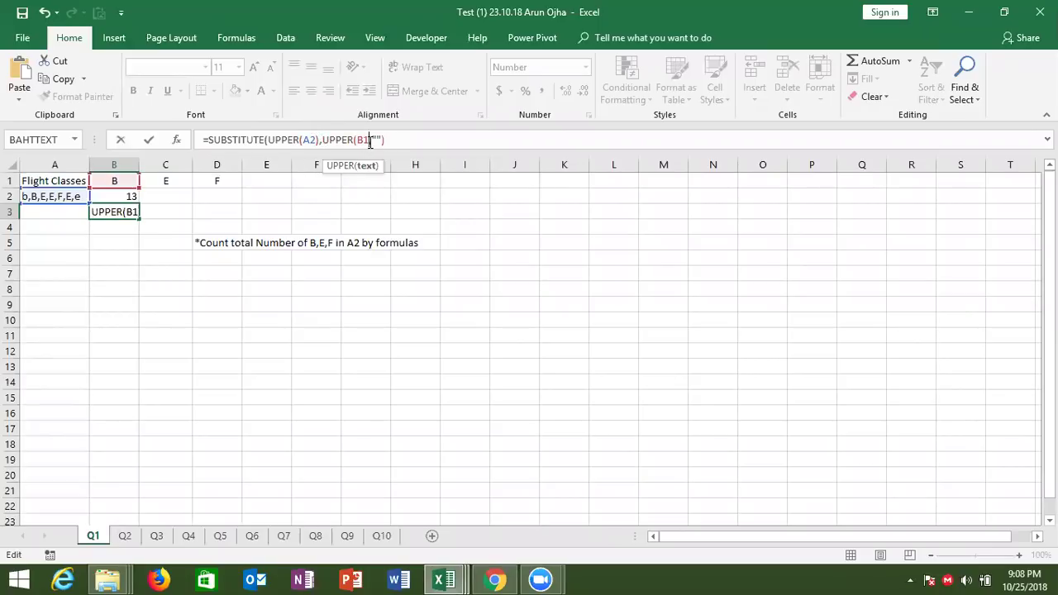
{"action": "type", "text": ")"}
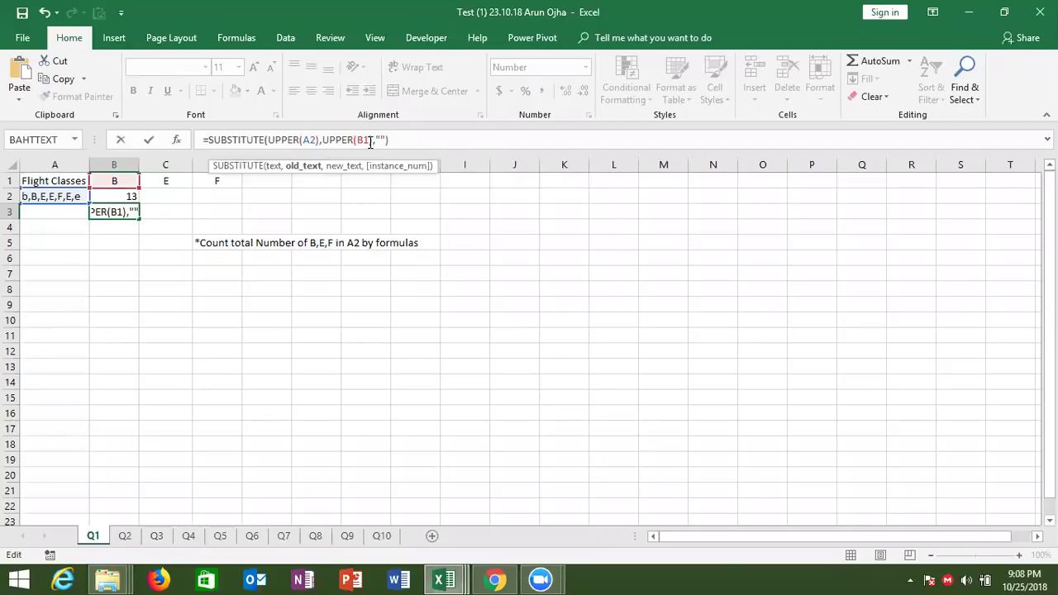
{"action": "key", "text": "ctrl+Return"}
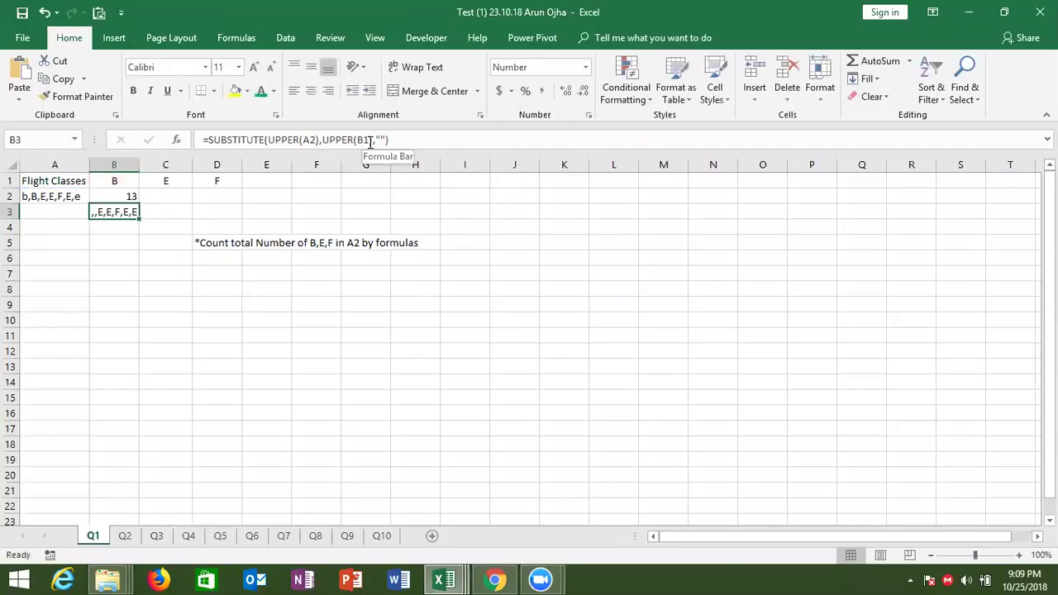
Step: Enter =LEN(B3) in B4, giving 11
{"action": "key", "text": "Down"}
{"action": "type", "text": "=l"}
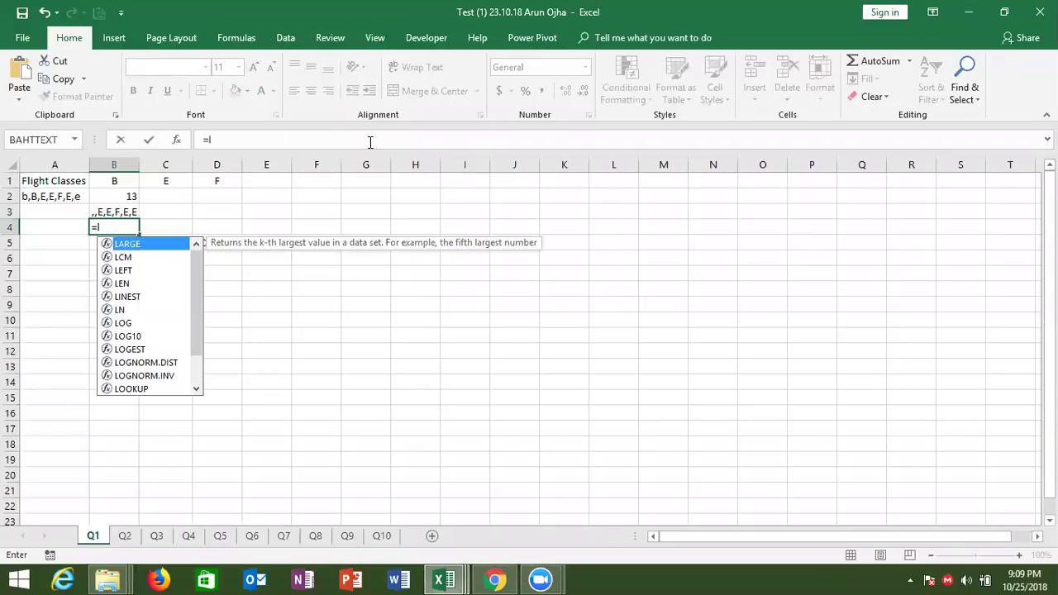
{"action": "type", "text": "e"}
{"action": "key", "text": "Down"}
{"action": "key", "text": "Tab"}
{"action": "key", "text": "Up"}
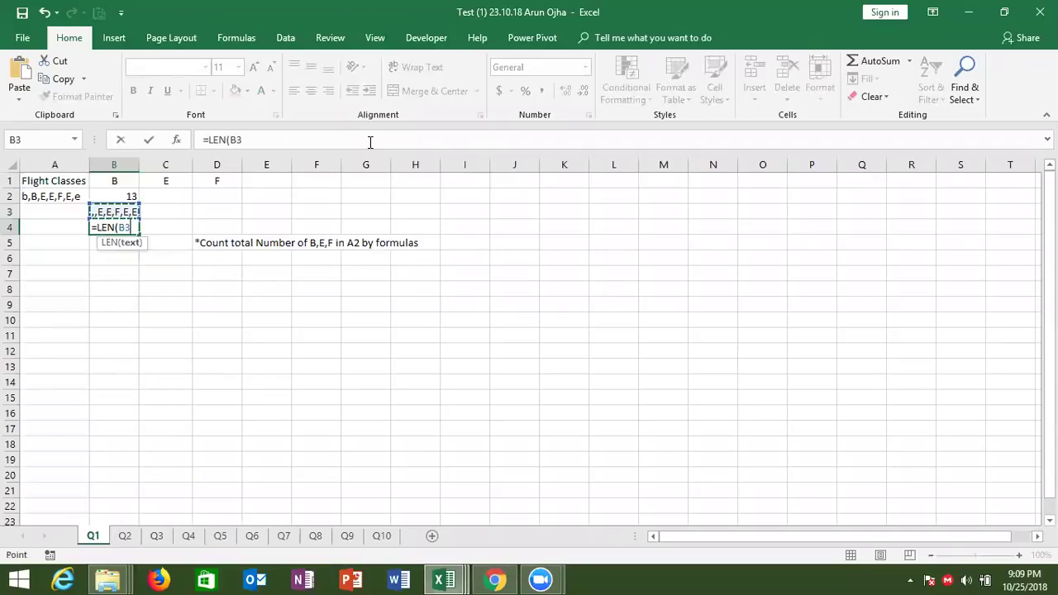
{"action": "key", "text": "Return"}
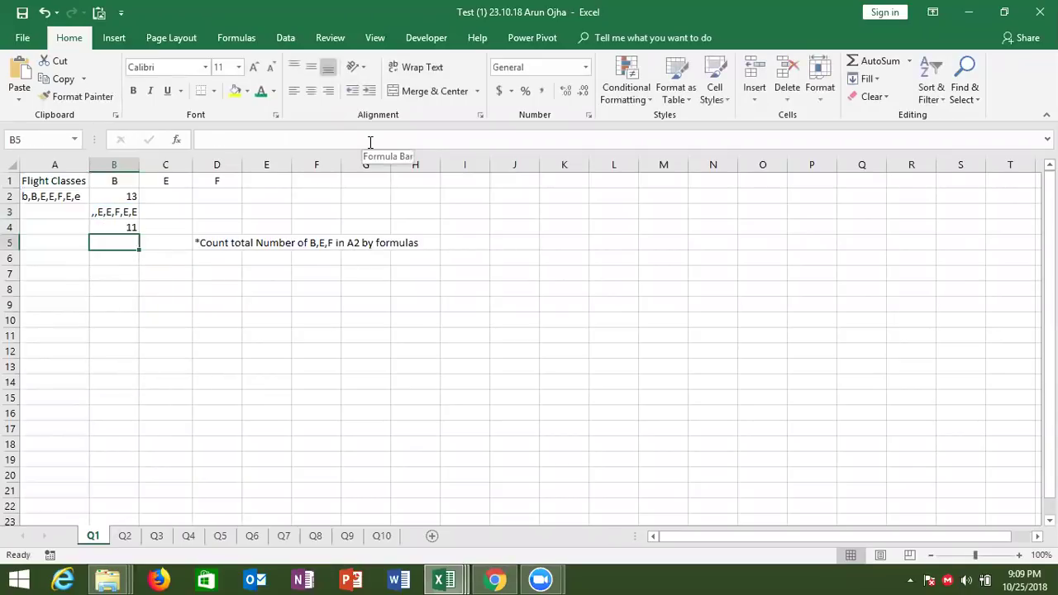
Step: Enter =B2-B4 in B5, giving a count of 2
{"action": "type", "text": "="}
{"action": "key", "text": "Up"}
{"action": "key", "text": "Up"}
{"action": "key", "text": "Up"}
{"action": "type", "text": "-"}
{"action": "key", "text": "Up"}
{"action": "key", "text": "Return"}
{"action": "key", "text": "Up"}
{"action": "left_click", "coordinate": [129, 193]}
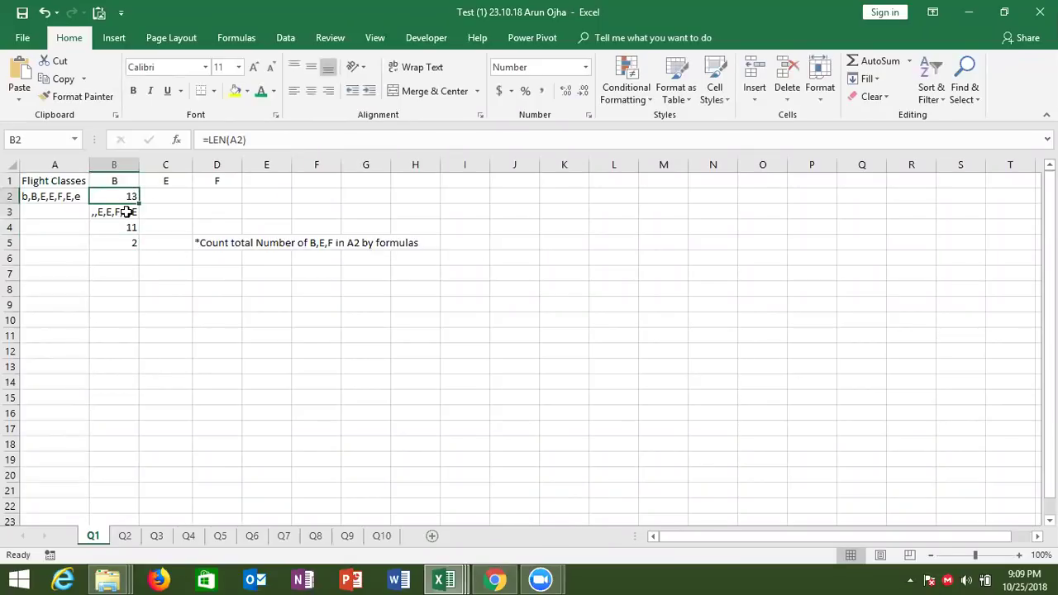
{"action": "left_click", "coordinate": [126, 211]}
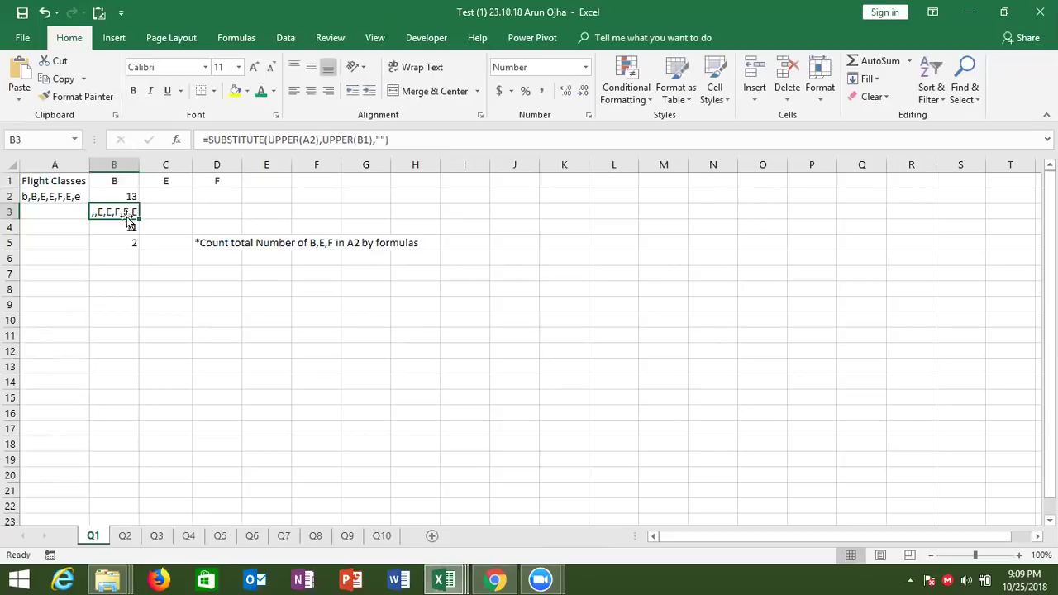
{"action": "left_click", "coordinate": [126, 228]}
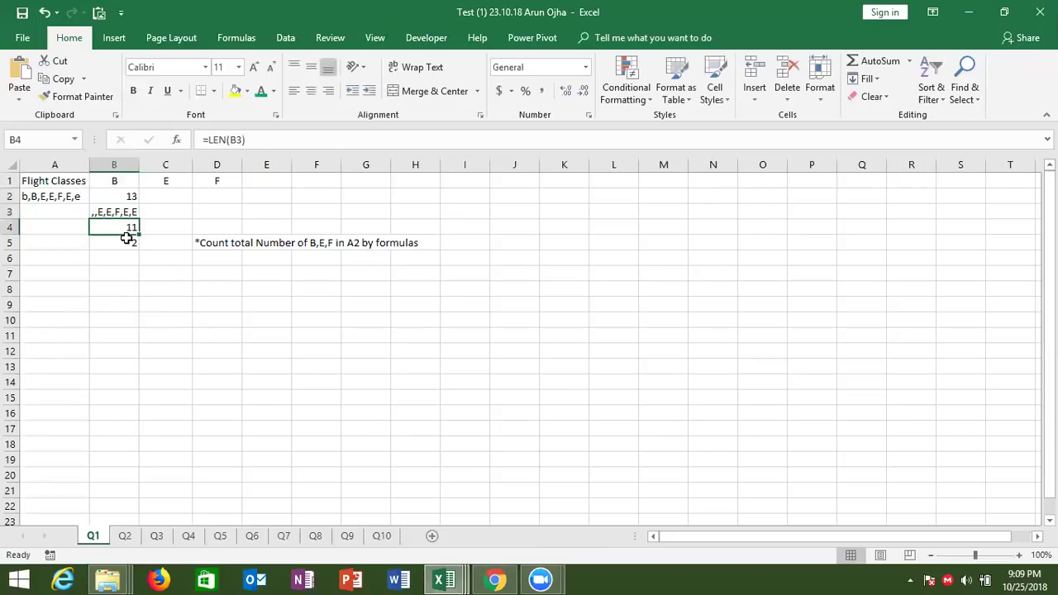
{"action": "left_click", "coordinate": [126, 239]}
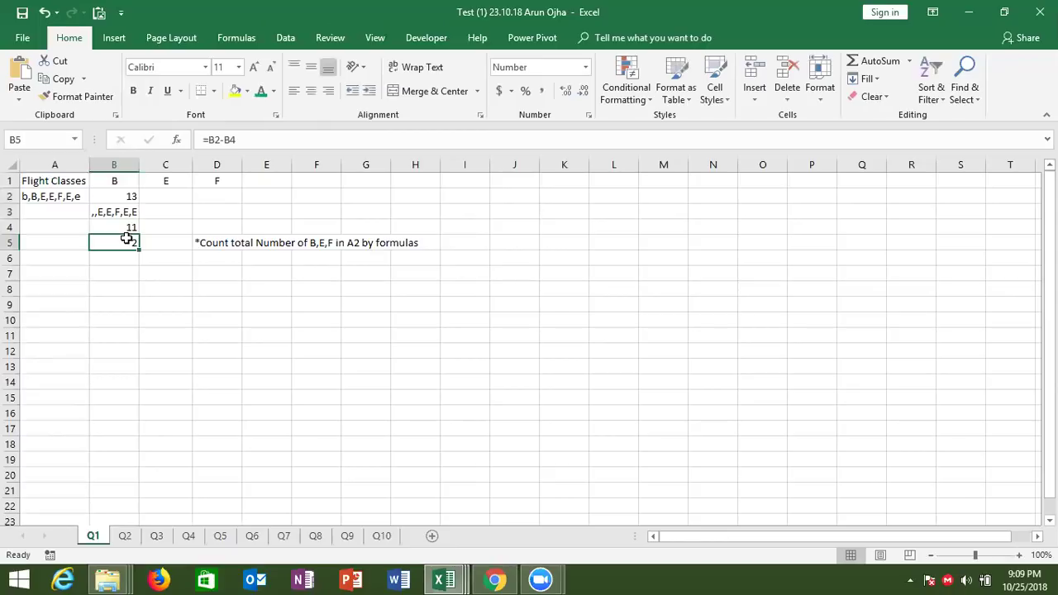
{"action": "key", "text": "Up"}
{"action": "key", "text": "Up"}
{"action": "key", "text": "Up"}
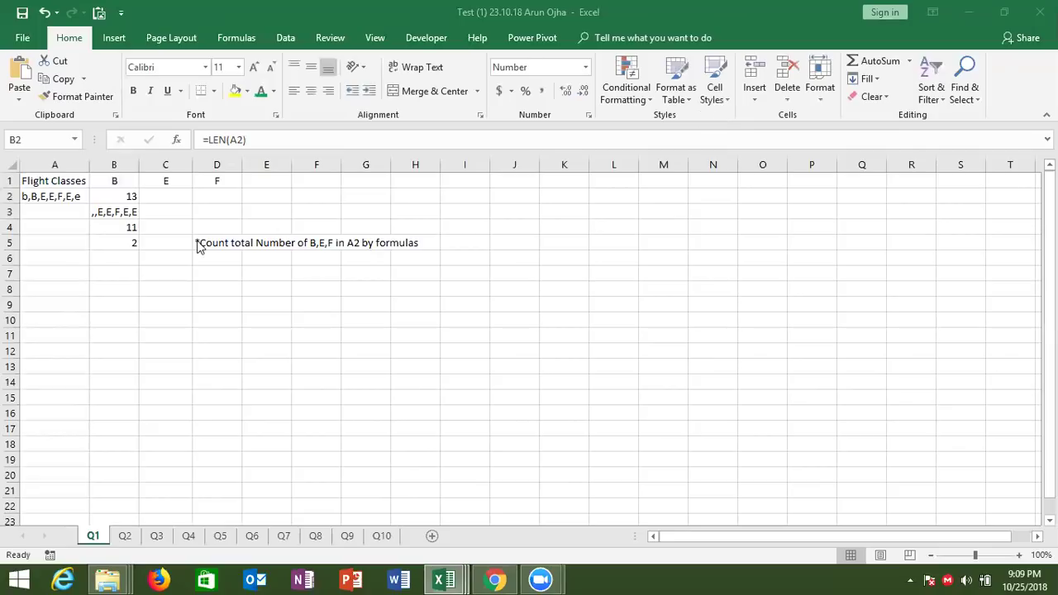
{"action": "double_click", "coordinate": [126, 212]}
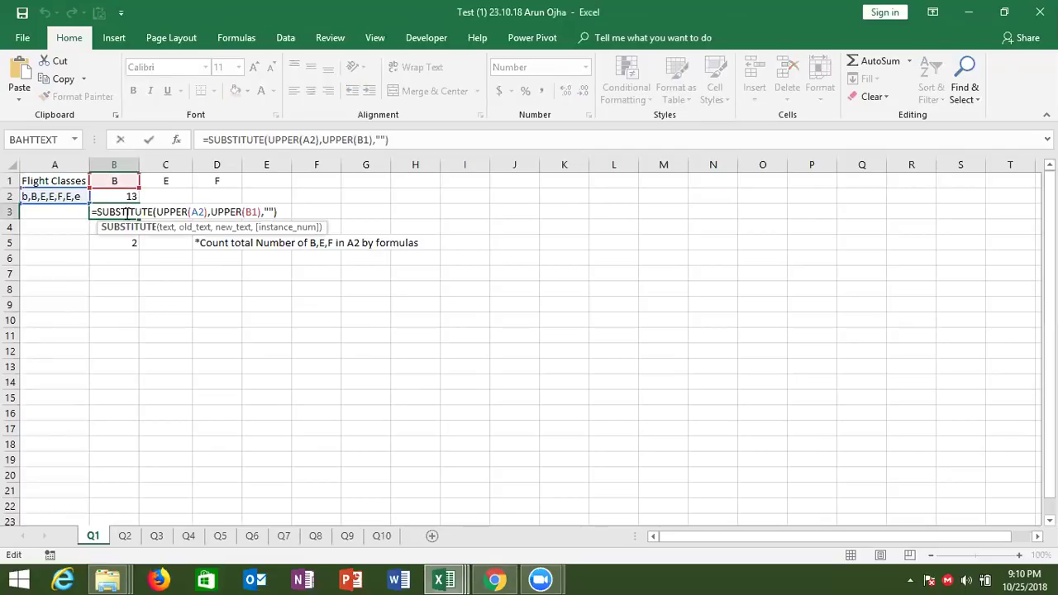
{"action": "key", "text": "Escape"}
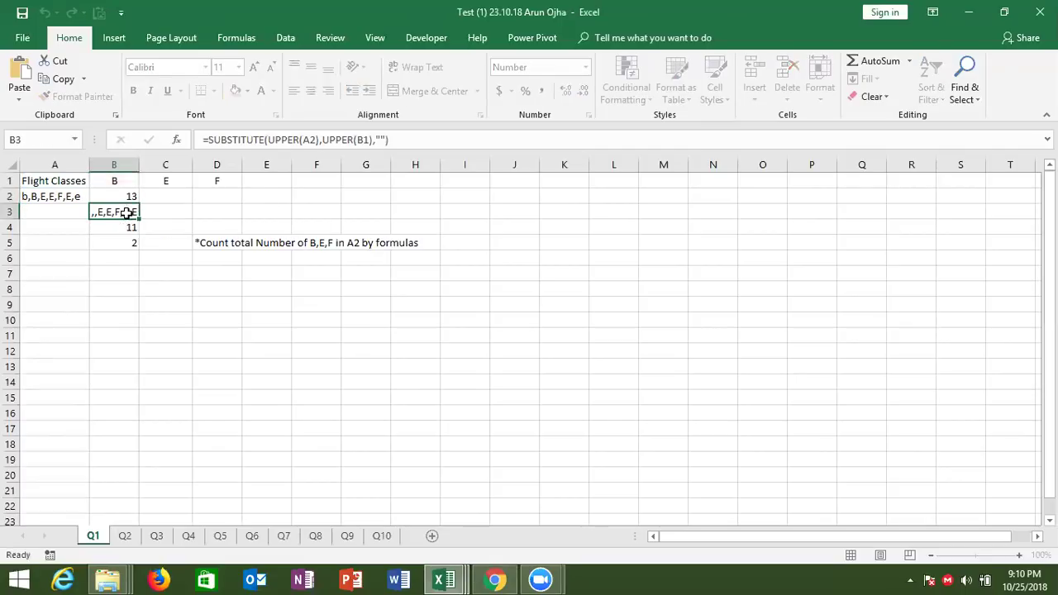
{"action": "left_click", "coordinate": [132, 224]}
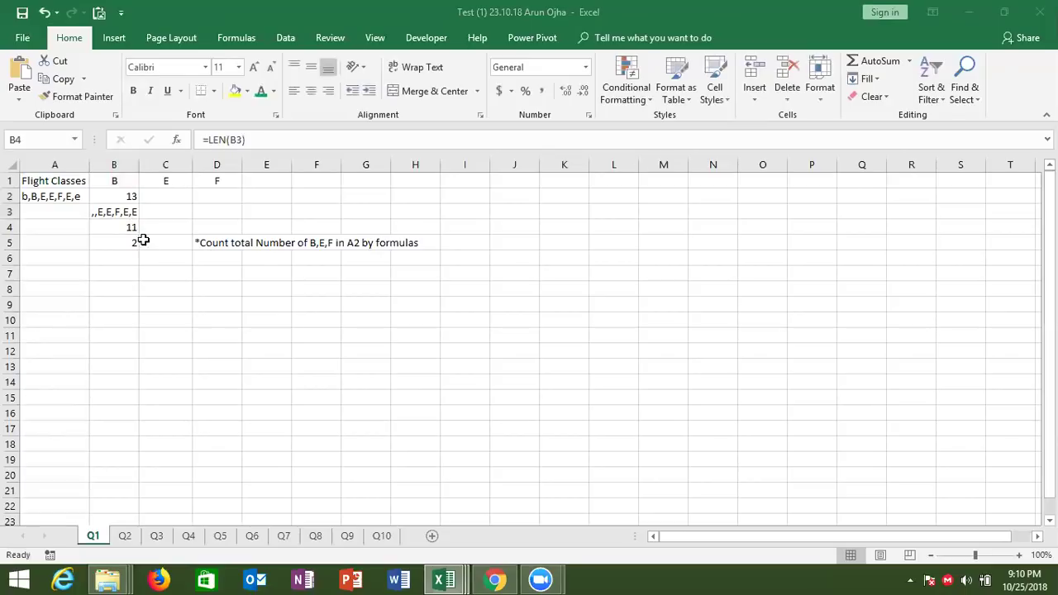
{"action": "left_click", "coordinate": [131, 242]}
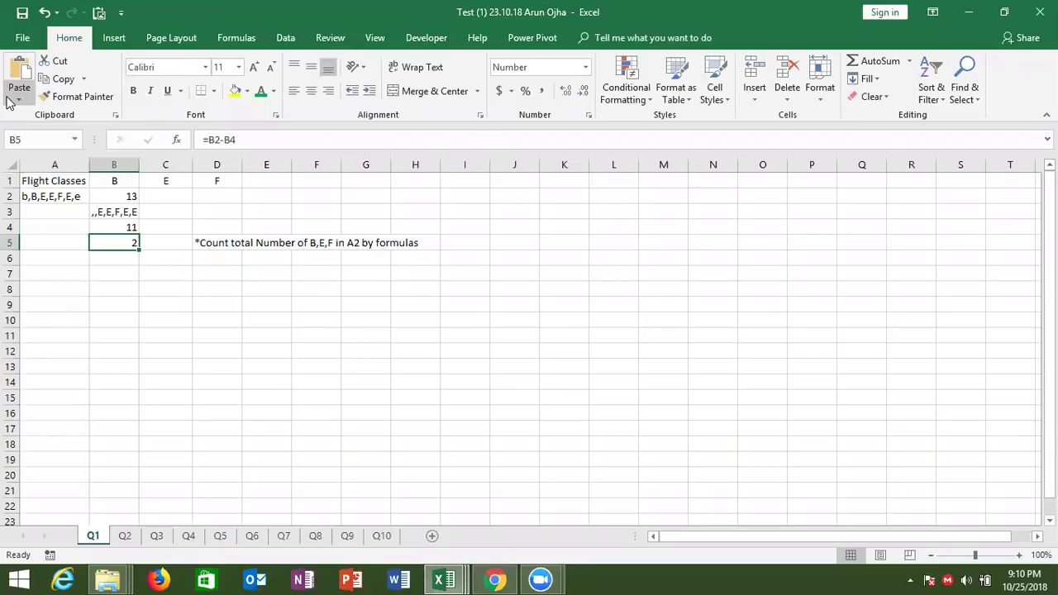
Step: Switch to the Q2 sheet and clear the two e-mail rows below the names
{"action": "left_click", "coordinate": [128, 535]}
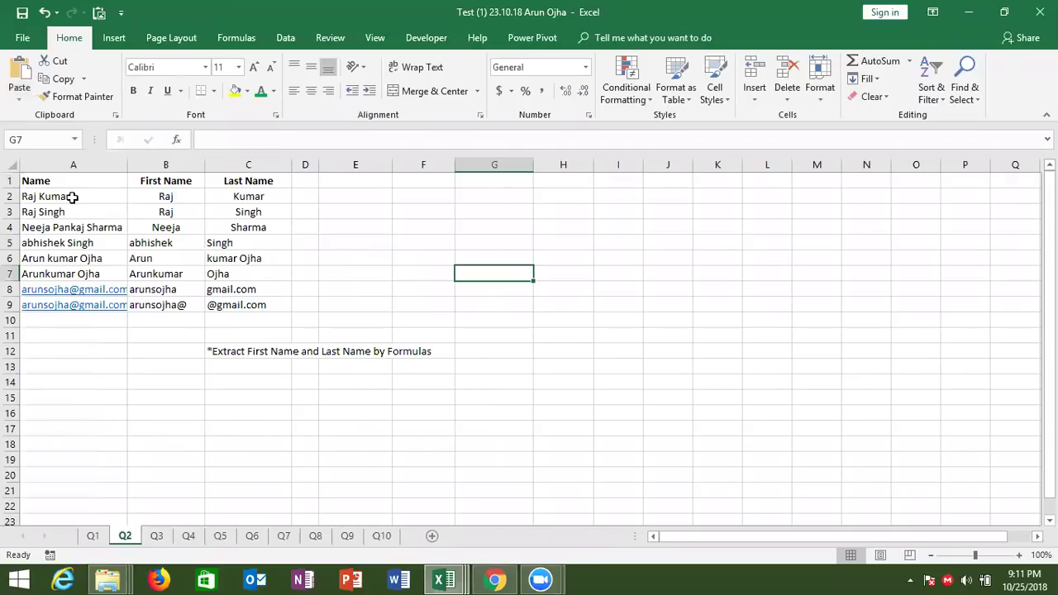
{"action": "left_click", "coordinate": [28, 272]}
{"action": "key", "text": "Down"}
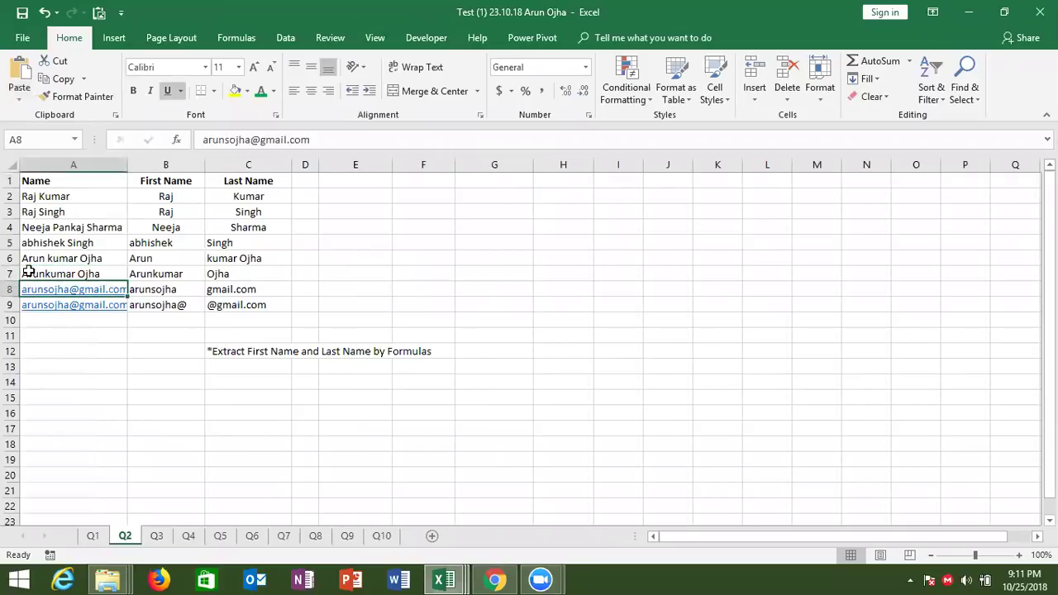
{"action": "key", "text": "shift+Right"}
{"action": "key", "text": "shift+Right"}
{"action": "key", "text": "shift+Down"}
{"action": "key", "text": "Delete"}
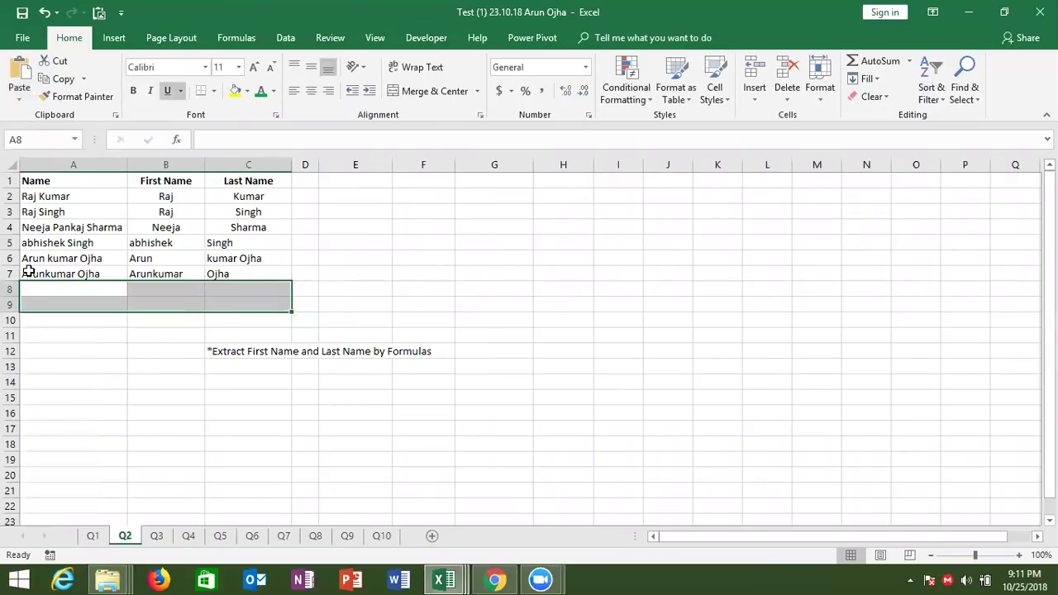
Step: Review the last-name formulas in column C, then select the results B2:C7
{"action": "left_click", "coordinate": [28, 272]}
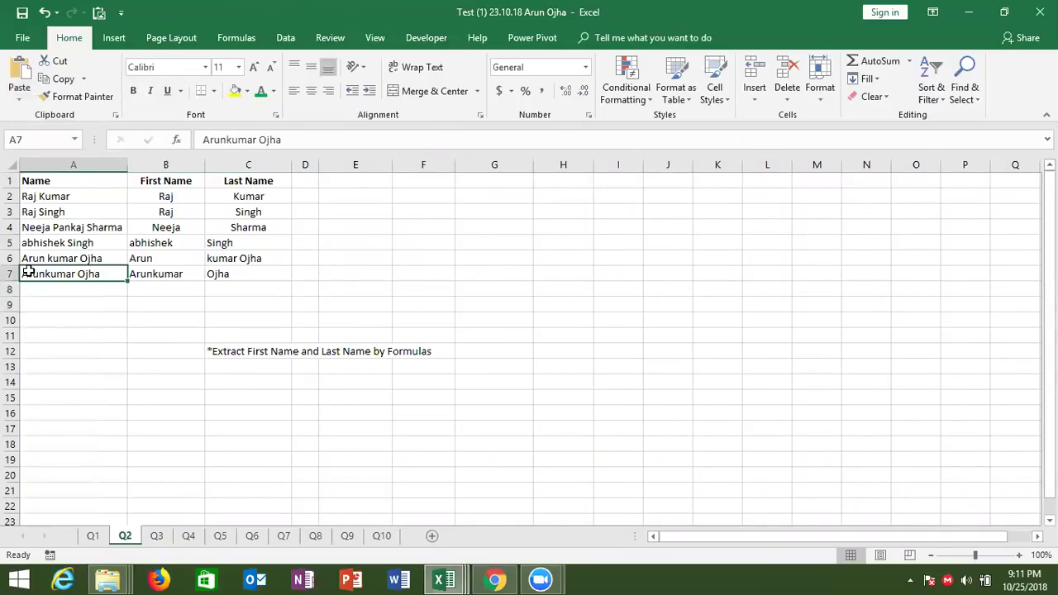
{"action": "key", "text": "Right"}
{"action": "key", "text": "Right"}
{"action": "key", "text": "Up"}
{"action": "key", "text": "Up"}
{"action": "key", "text": "Up"}
{"action": "key", "text": "Up"}
{"action": "key", "text": "Down"}
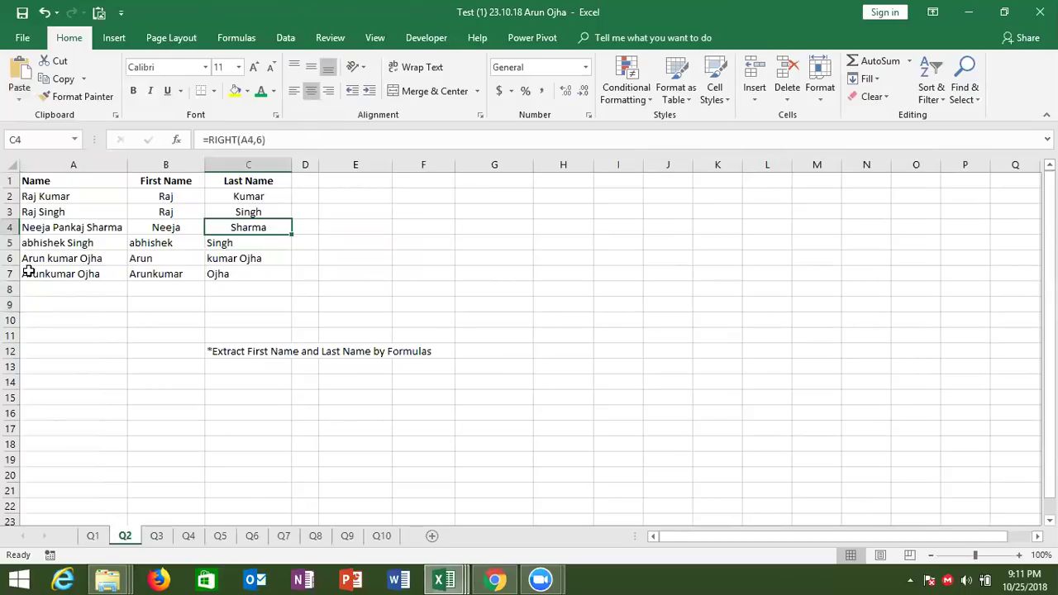
{"action": "key", "text": "Up"}
{"action": "key", "text": "Up"}
{"action": "key", "text": "Up"}
{"action": "key", "text": "Down"}
{"action": "key", "text": "Down"}
{"action": "key", "text": "Down"}
{"action": "key", "text": "Down"}
{"action": "key", "text": "Down"}
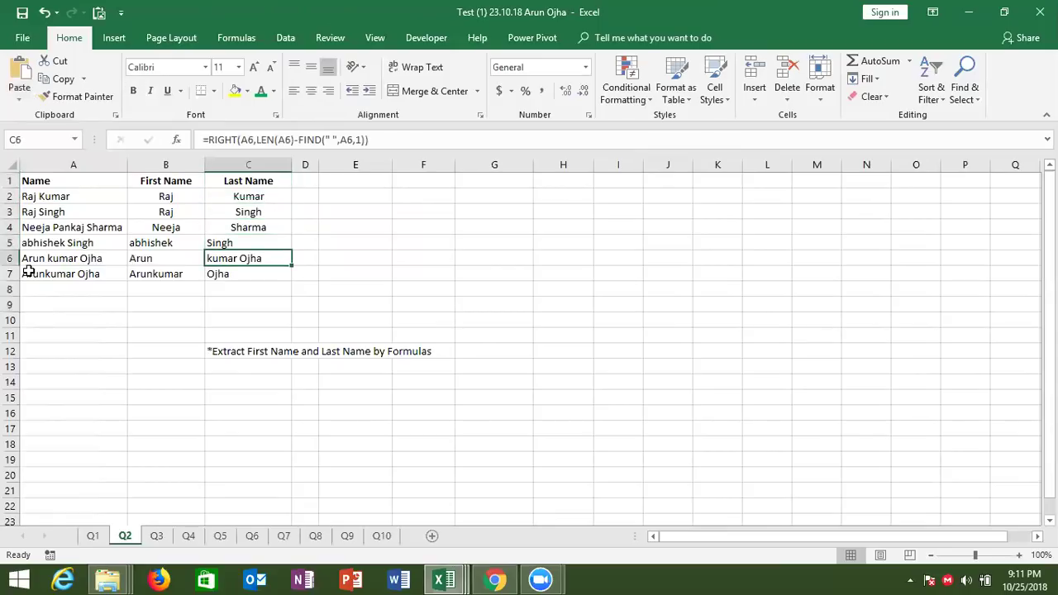
{"action": "key", "text": "Down"}
{"action": "key", "text": "Up"}
{"action": "key", "text": "Up"}
{"action": "key", "text": "Up"}
{"action": "key", "text": "Up"}
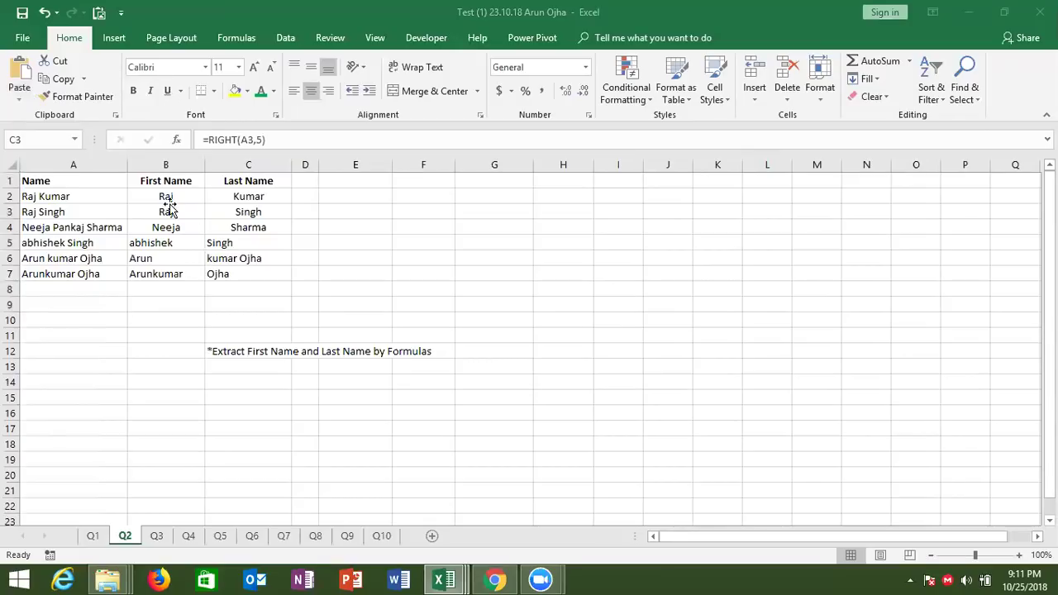
{"action": "left_click_drag", "start_coordinate": [166, 196], "coordinate": [248, 272]}
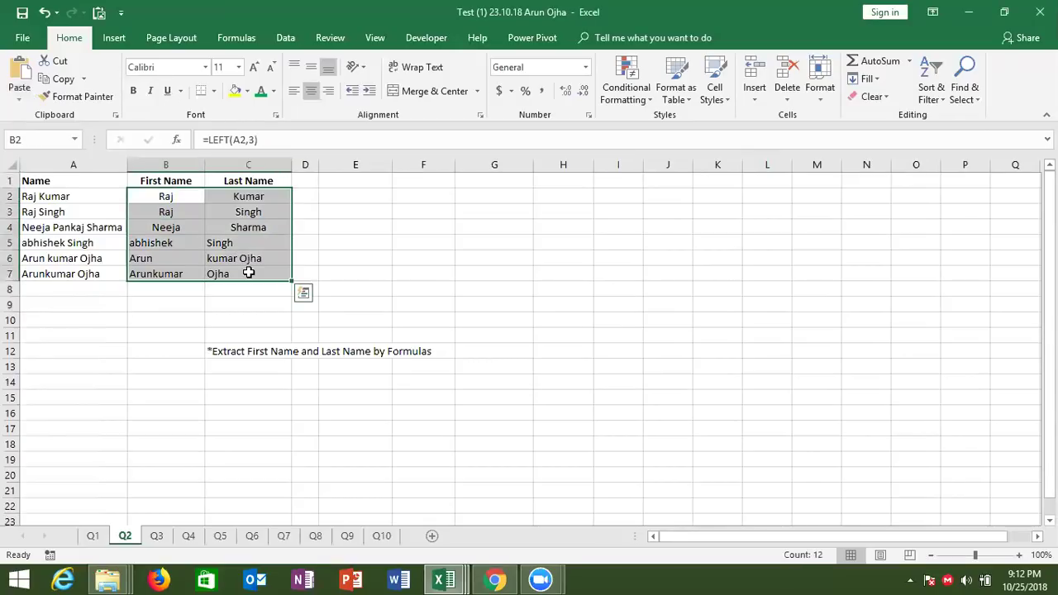
Step: Clear the extracted names and enter =FIND(" ",A2,1) in B3, returning 4
{"action": "key", "text": "Delete"}
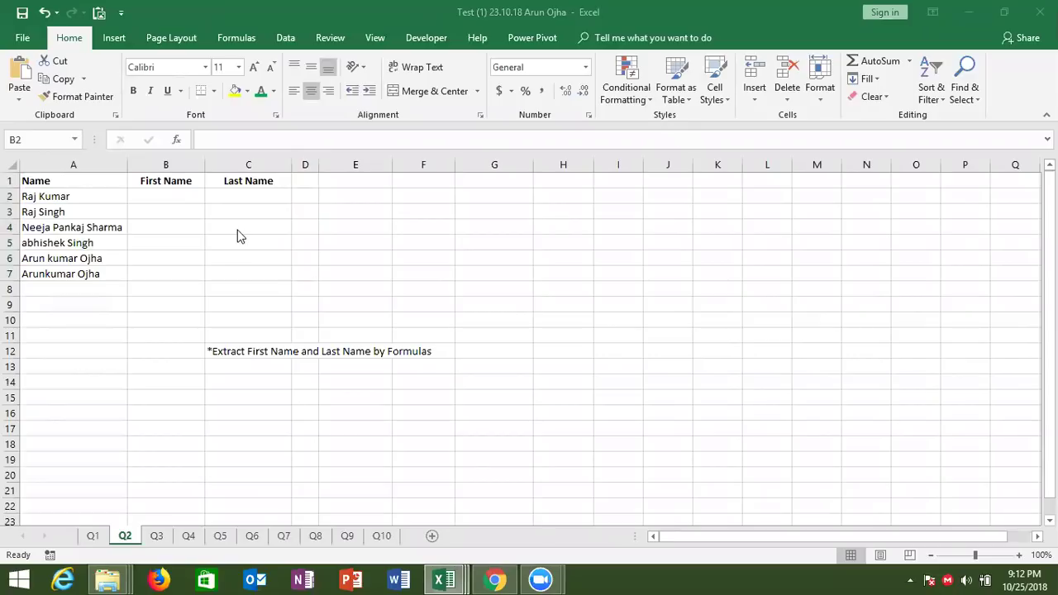
{"action": "left_click", "coordinate": [187, 199]}
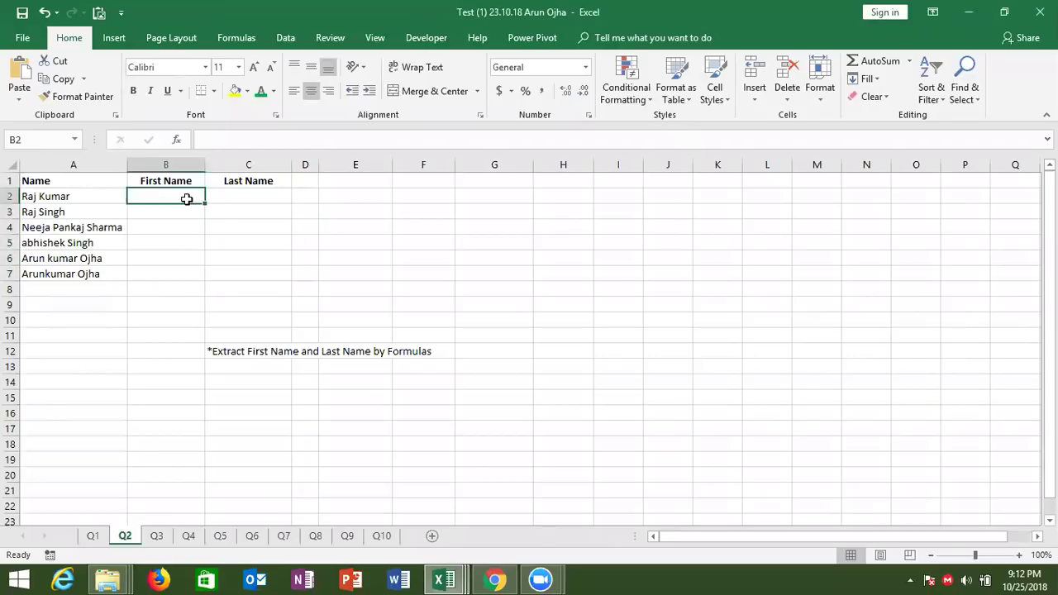
{"action": "type", "text": "=fin"}
{"action": "key", "text": "Escape"}
{"action": "key", "text": "Escape"}
{"action": "key", "text": "Down"}
{"action": "type", "text": "=fin"}
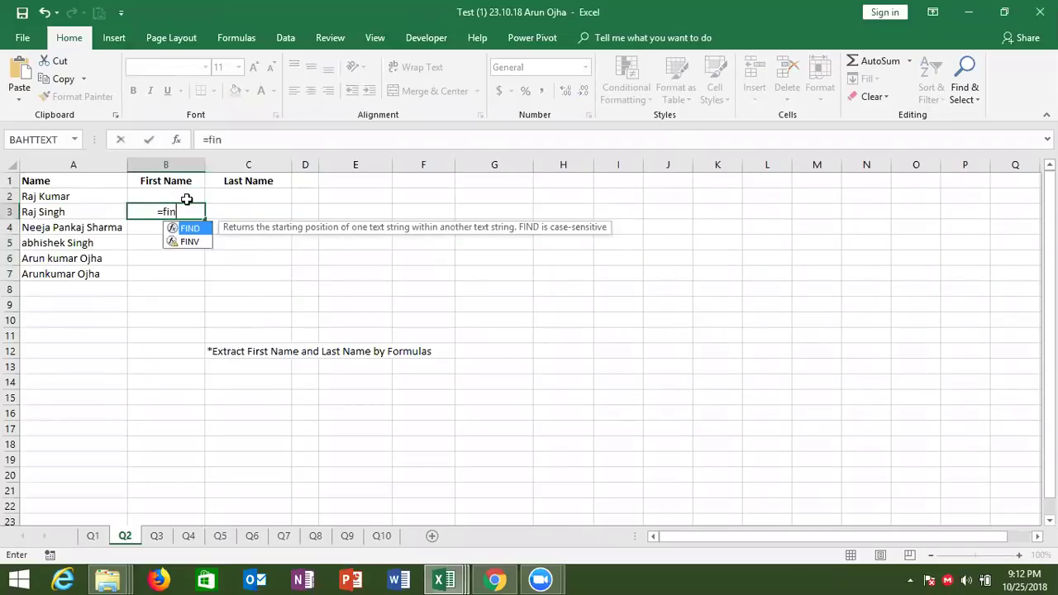
{"action": "key", "text": "Tab"}
{"action": "type", "text": "\" \""}
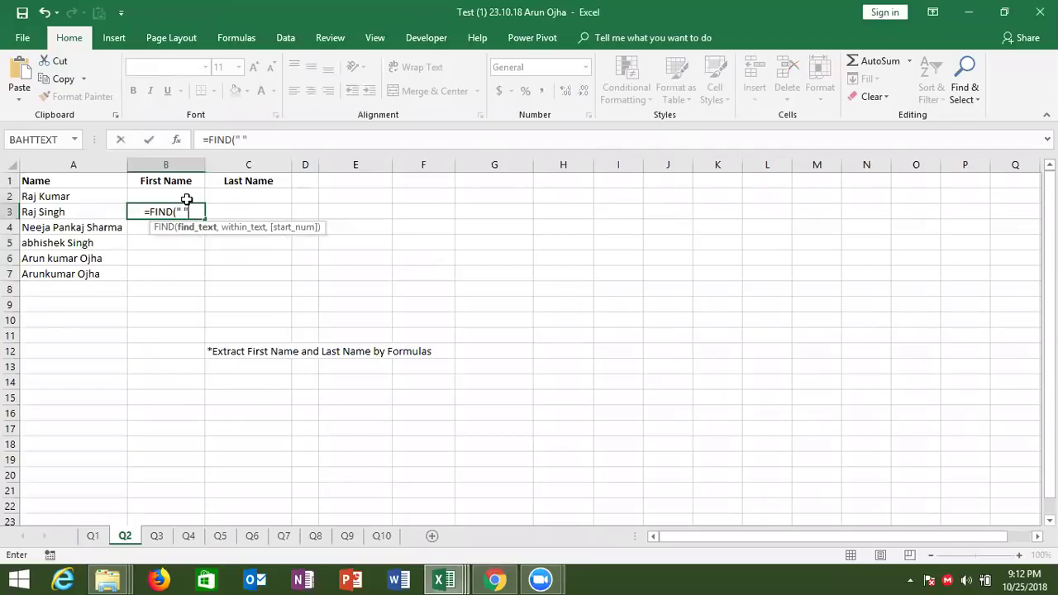
{"action": "type", "text": ","}
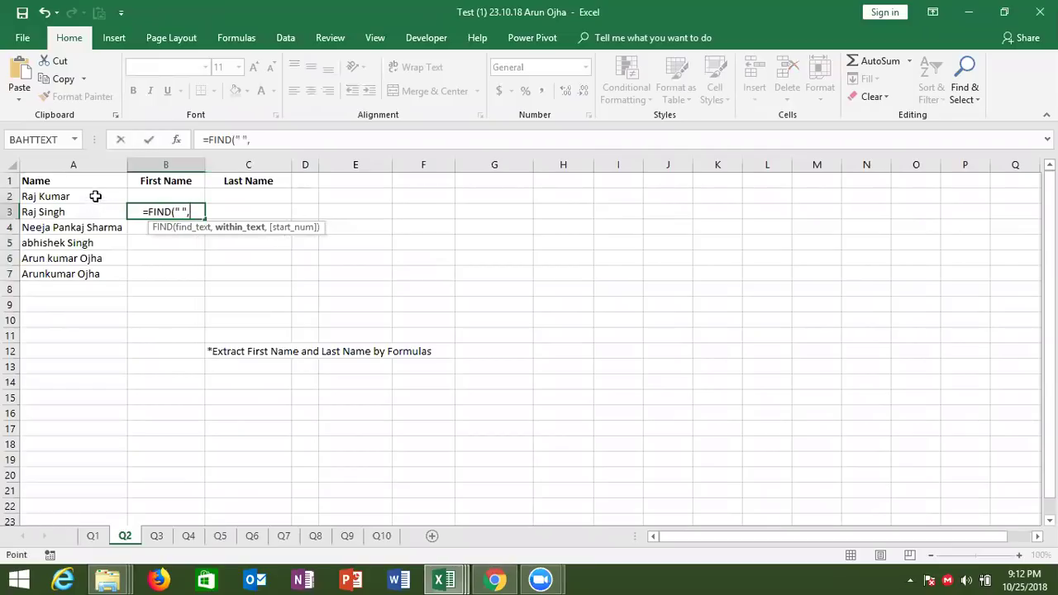
{"action": "left_click", "coordinate": [95, 196]}
{"action": "type", "text": ",1"}
{"action": "key", "text": "ctrl+Return"}
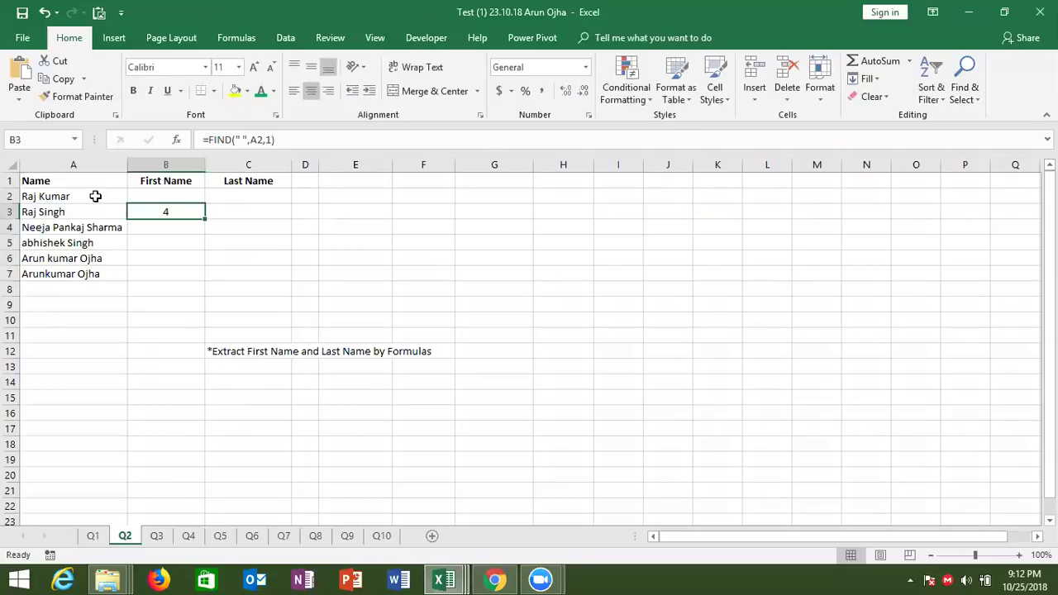
Step: Enter =LEFT(A2,B3-1) in B2 to extract A2's first name
{"action": "key", "text": "Up"}
{"action": "type", "text": "=l"}
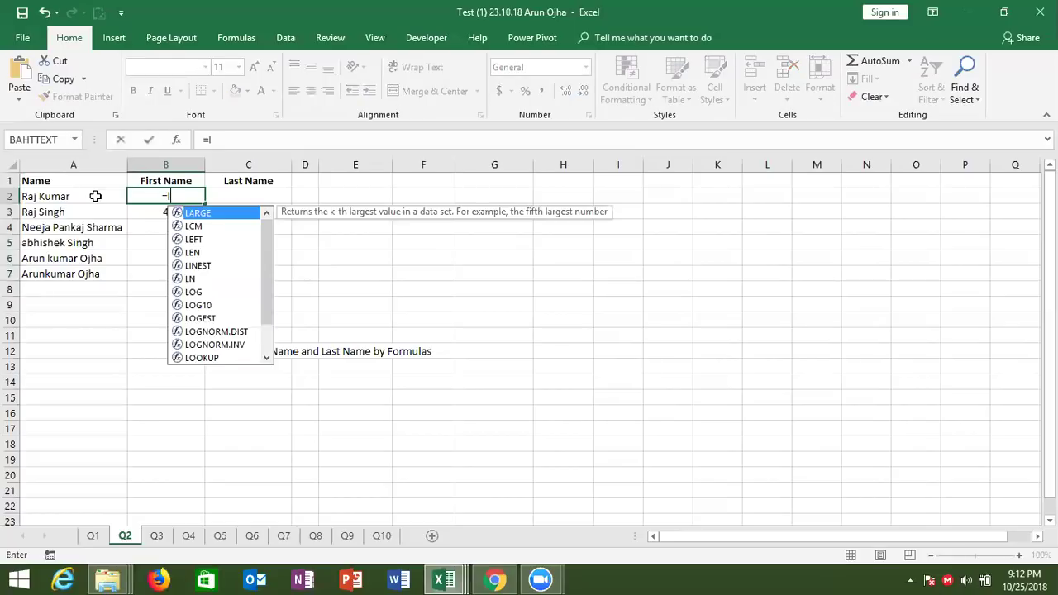
{"action": "type", "text": "e"}
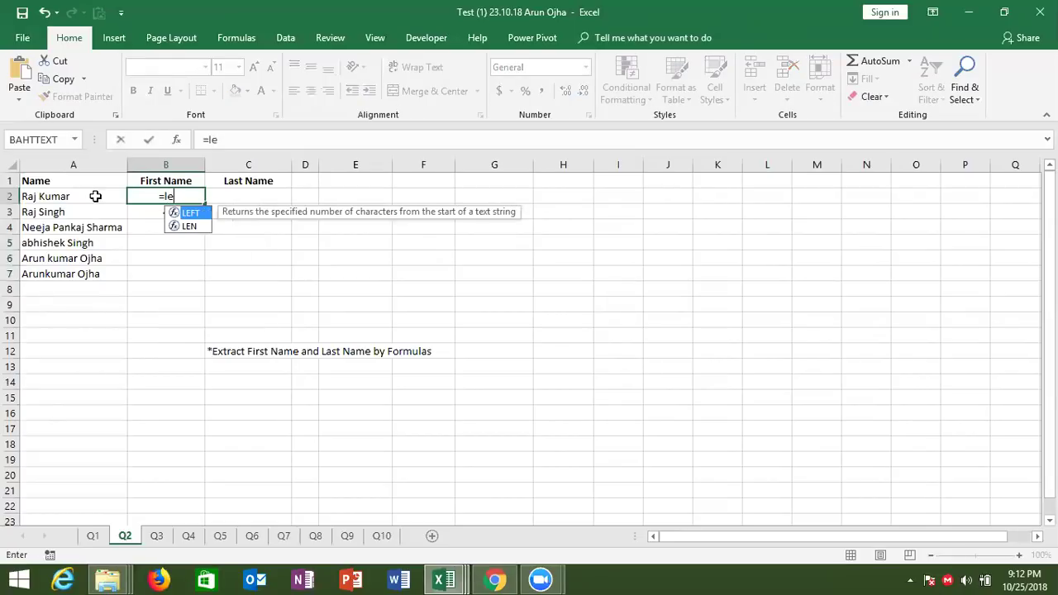
{"action": "key", "text": "Tab"}
{"action": "left_click", "coordinate": [95, 196]}
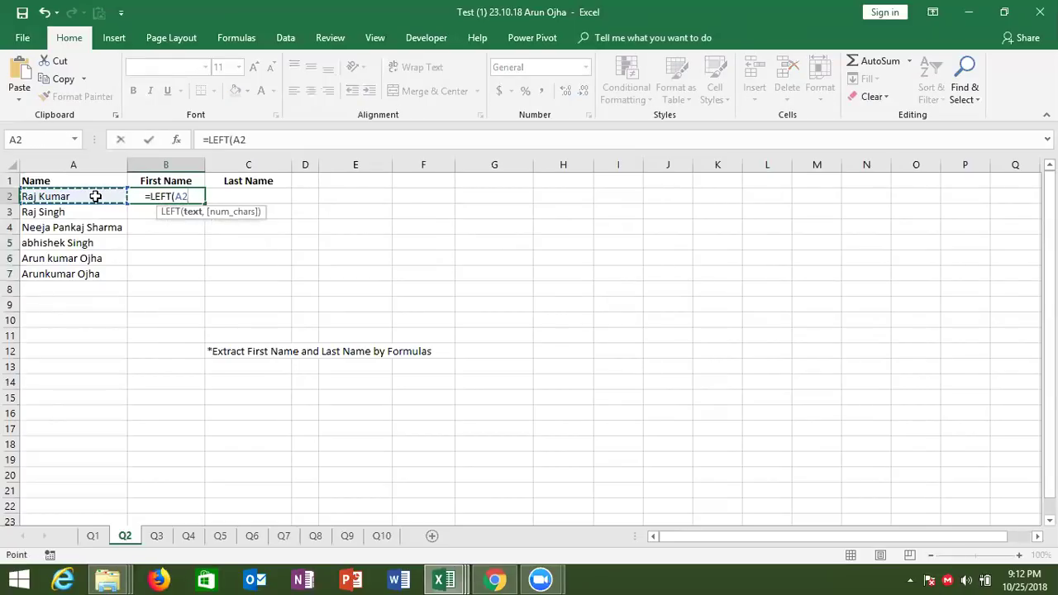
{"action": "type", "text": ","}
{"action": "key", "text": "Down"}
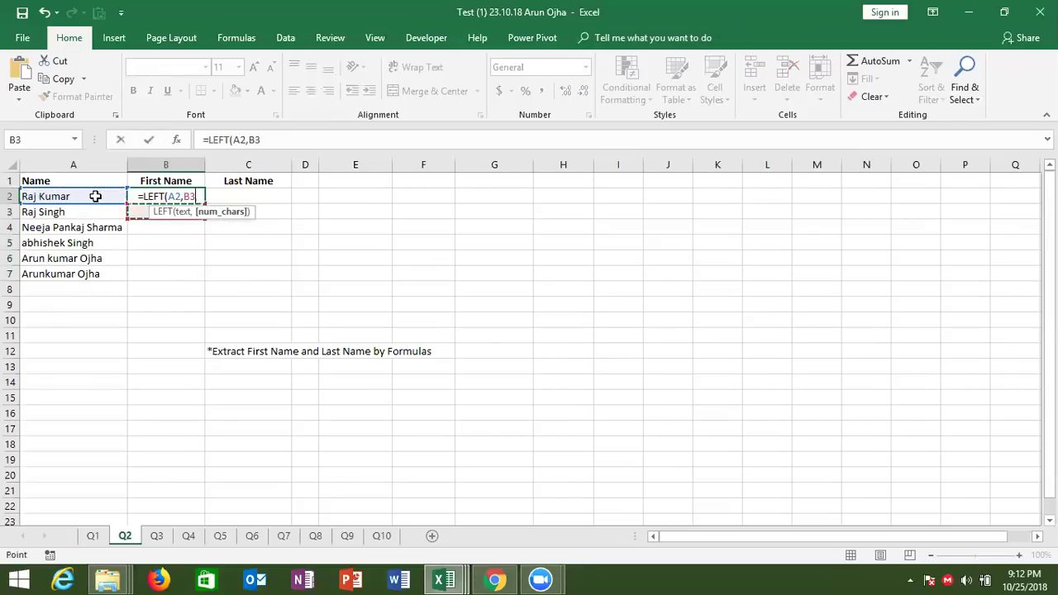
{"action": "type", "text": "-1"}
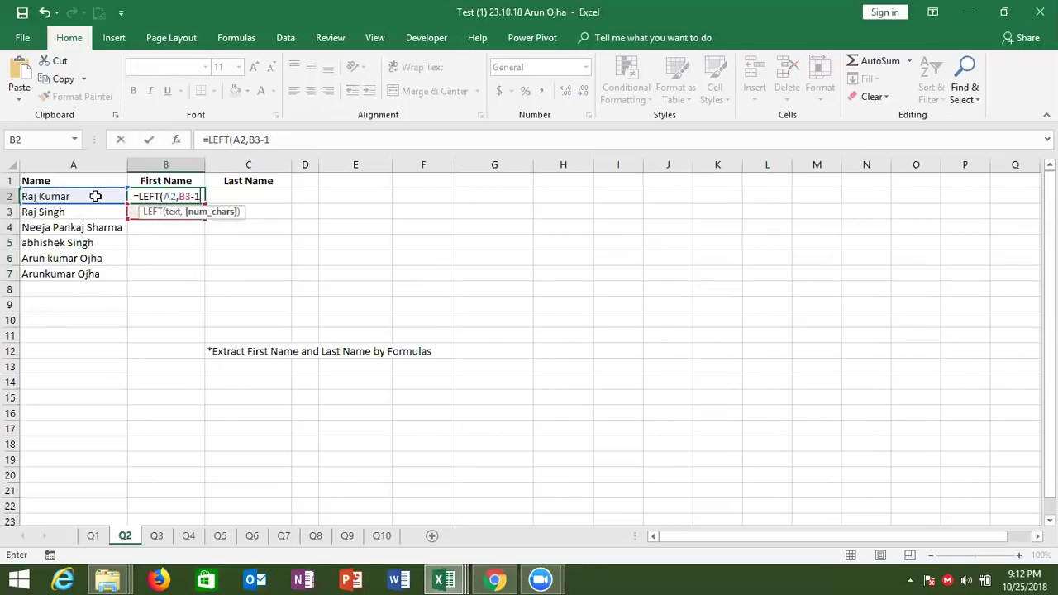
{"action": "key", "text": "Return"}
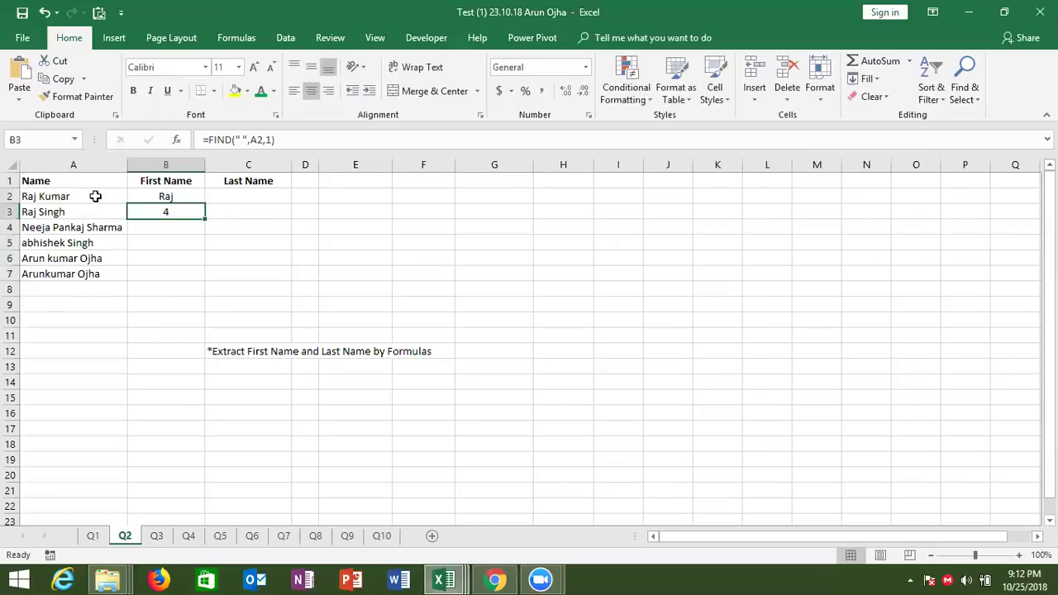
Step: Check B2's formula and step through the names in column A
{"action": "key", "text": "Up"}
{"action": "left_click", "coordinate": [95, 196]}
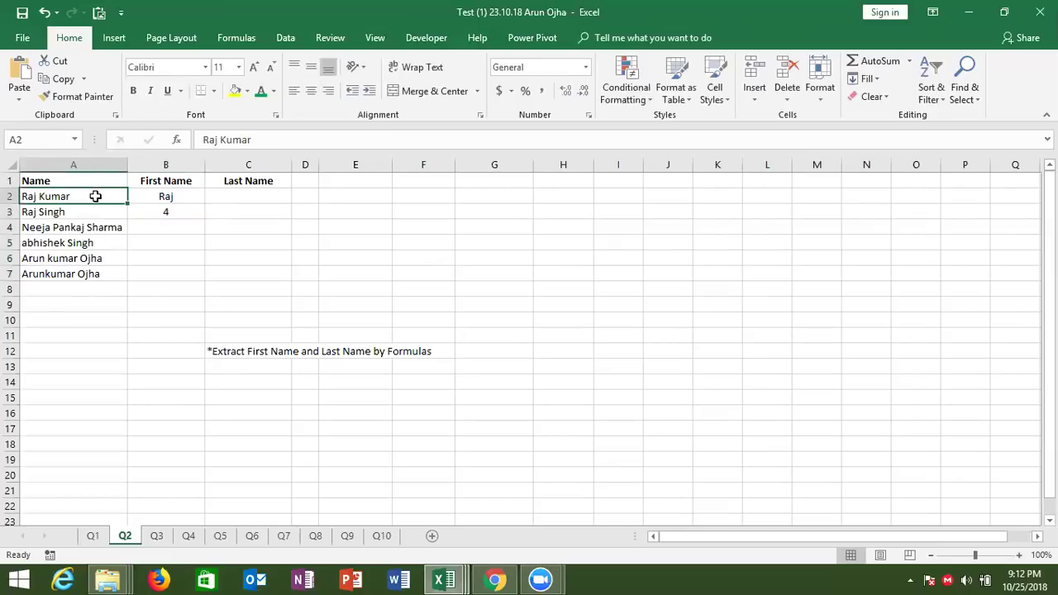
{"action": "key", "text": "Down"}
{"action": "key", "text": "Down"}
{"action": "key", "text": "Up"}
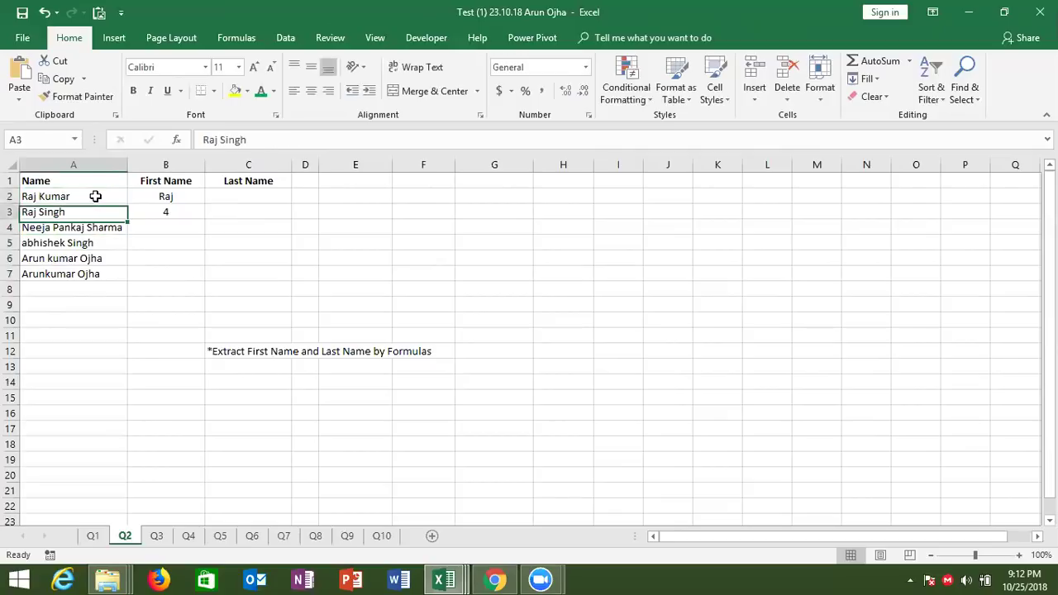
Step: Append a surname to the name in A2, making it three parts
{"action": "left_click", "coordinate": [95, 196]}
{"action": "double_click", "coordinate": [95, 196]}
{"action": "type", "text": "Singh"}
{"action": "key", "text": "Tab"}
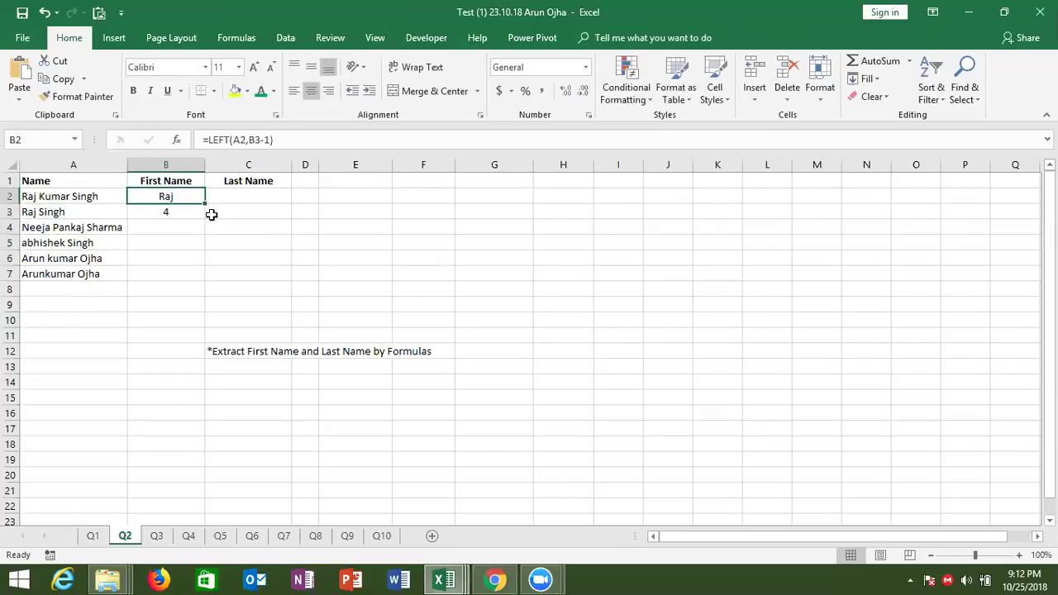
Step: Enter =FIND(" ",A2,B3+1) in C3 to locate the second space at 10
{"action": "left_click", "coordinate": [211, 214]}
{"action": "type", "text": "=fin"}
{"action": "key", "text": "Tab"}
{"action": "type", "text": "\" \","}
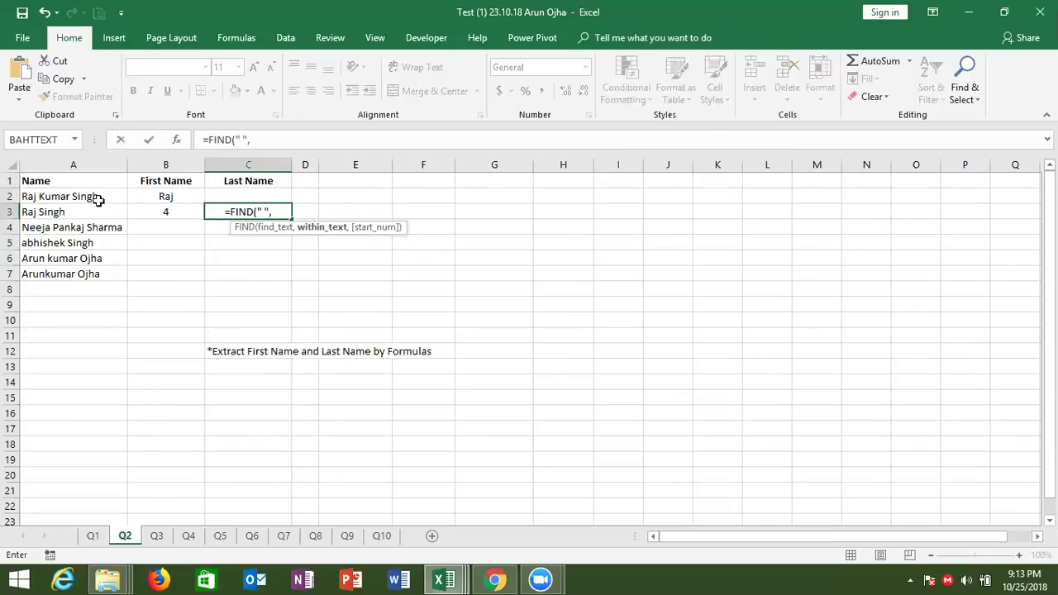
{"action": "left_click", "coordinate": [98, 201]}
{"action": "type", "text": ",1"}
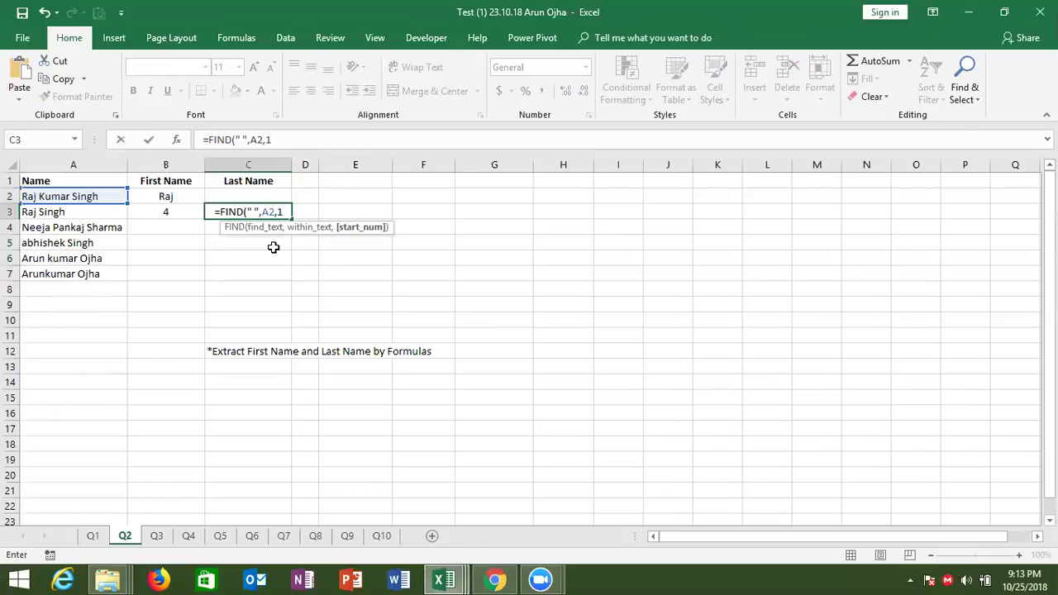
{"action": "key", "text": "BackSpace"}
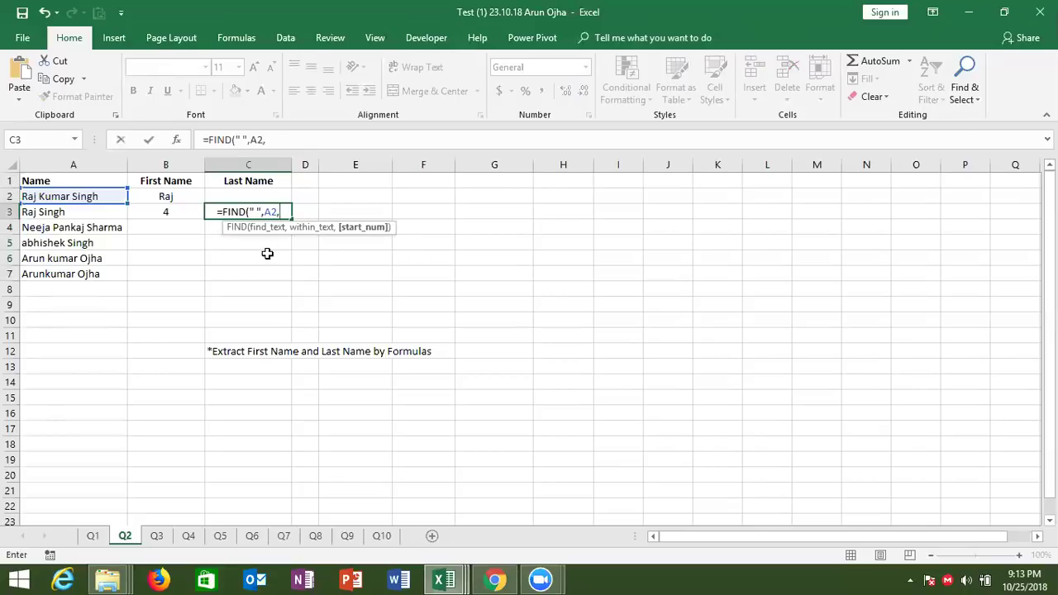
{"action": "left_click", "coordinate": [184, 217]}
{"action": "type", "text": "+1"}
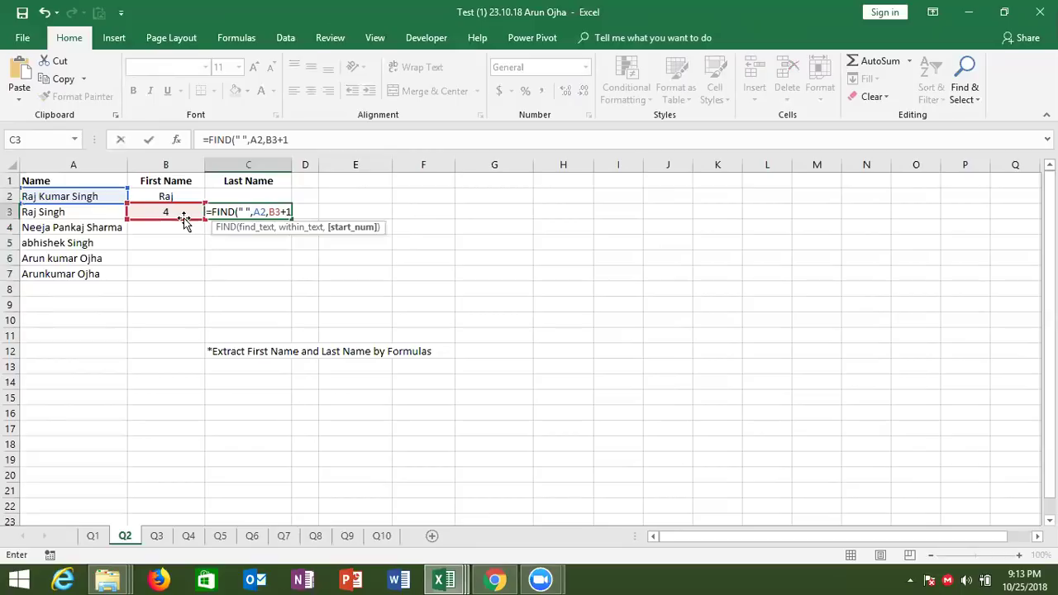
{"action": "key", "text": "Return"}
{"action": "key", "text": "Up"}
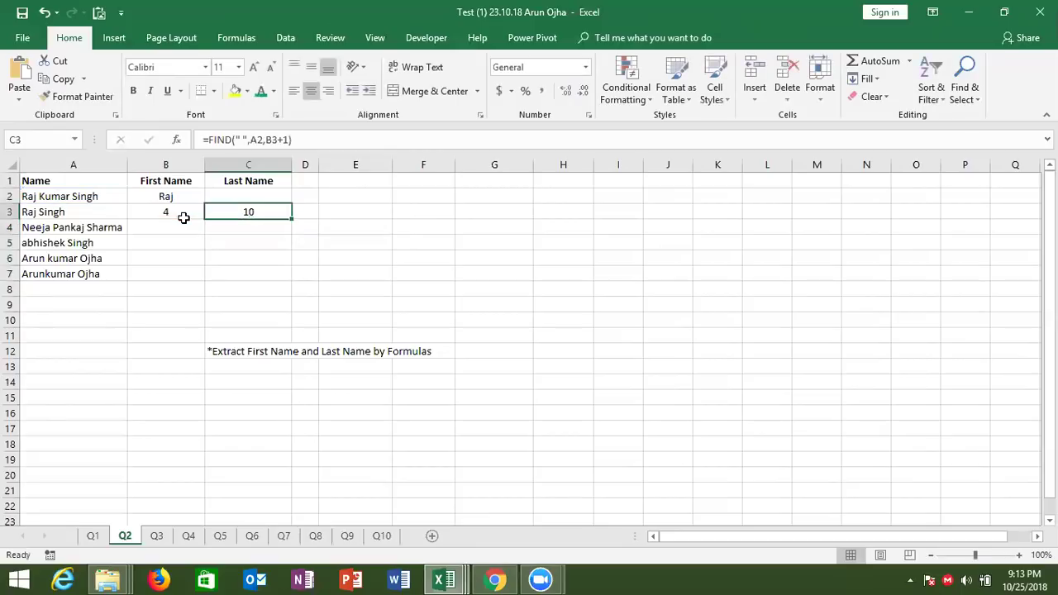
Step: Enter =RIGHT(A2,LEN(A2)-C3) in C2 to extract A2's last name
{"action": "key", "text": "Down"}
{"action": "key", "text": "Up"}
{"action": "key", "text": "Up"}
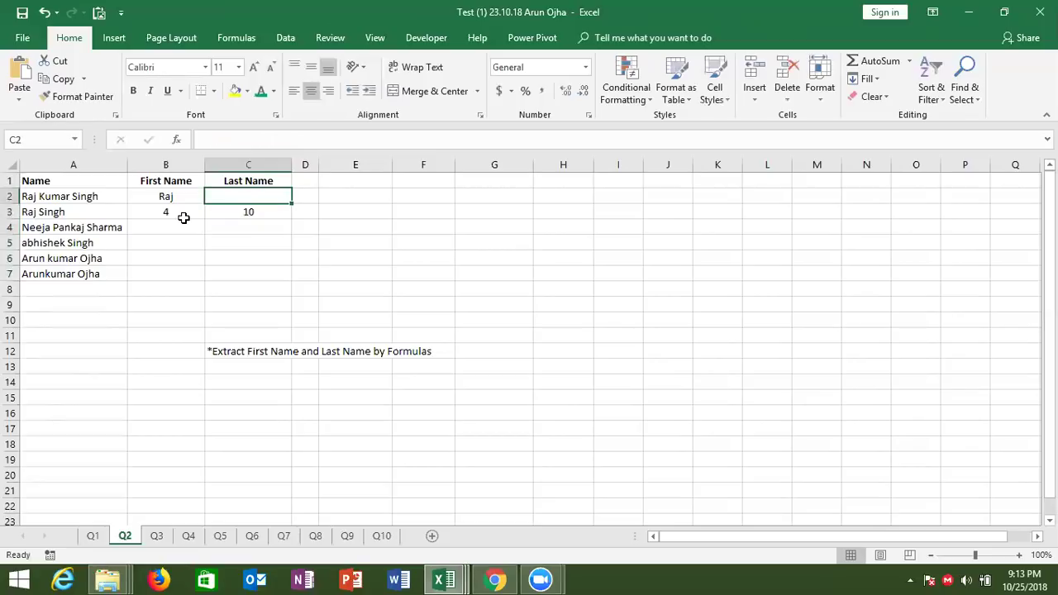
{"action": "type", "text": "=ri"}
{"action": "key", "text": "Tab"}
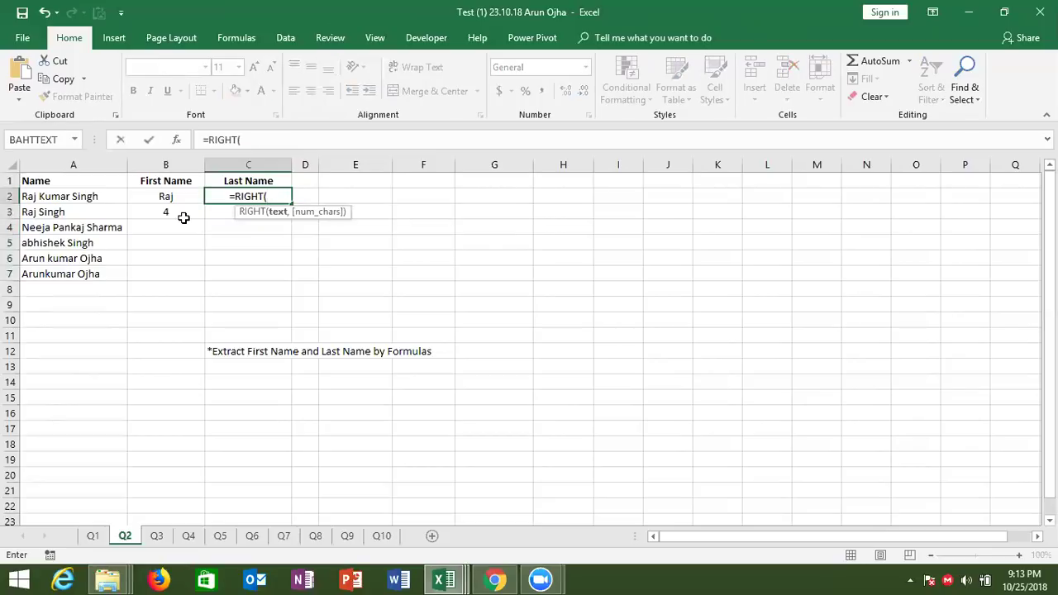
{"action": "left_click", "coordinate": [93, 199]}
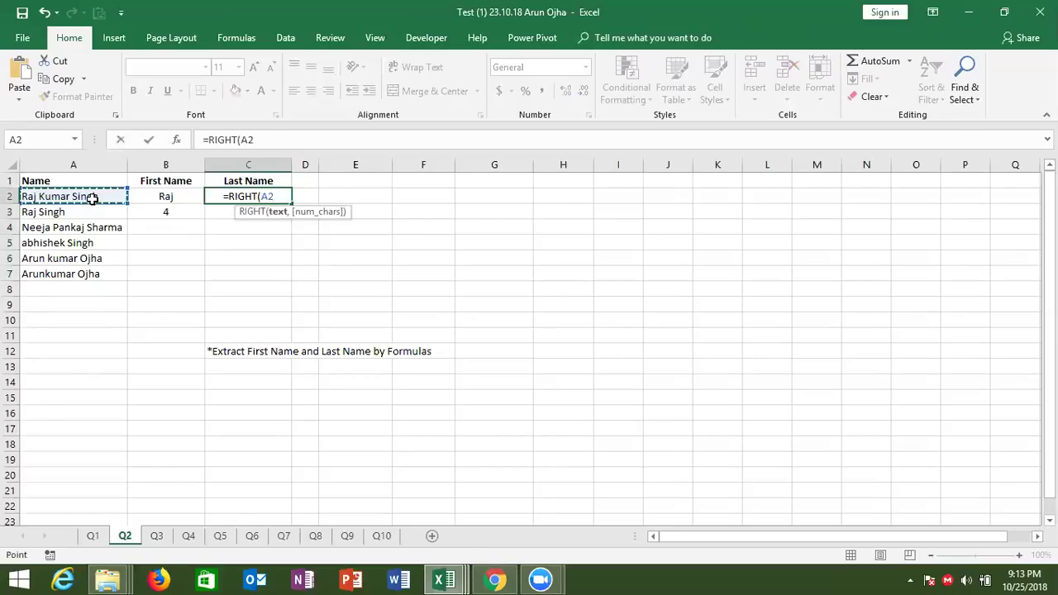
{"action": "type", "text": ",len"}
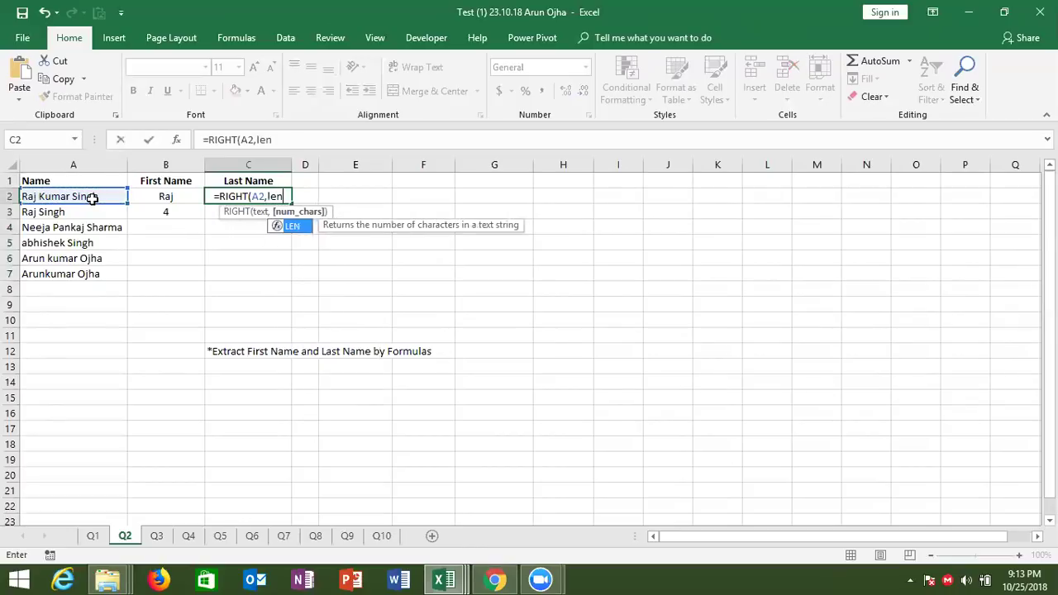
{"action": "key", "text": "Tab"}
{"action": "key", "text": "Left"}
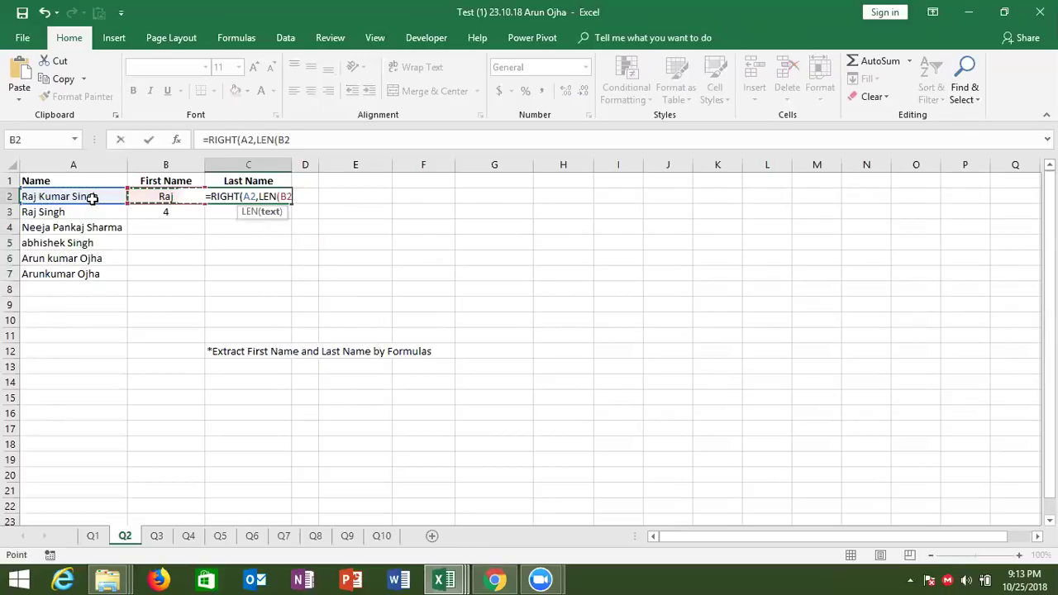
{"action": "key", "text": "Left"}
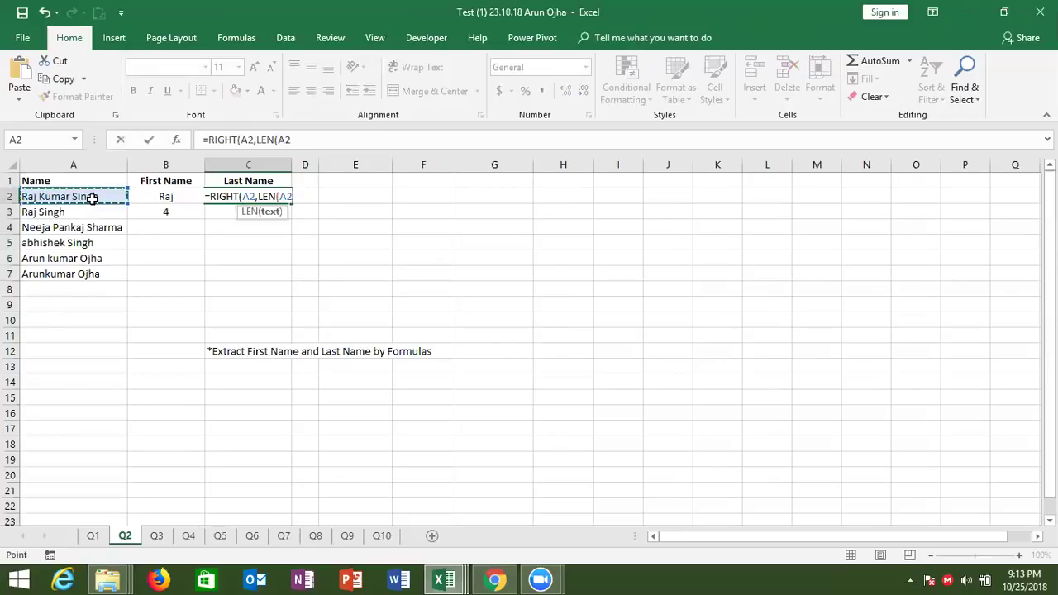
{"action": "type", "text": ")-"}
{"action": "key", "text": "Down"}
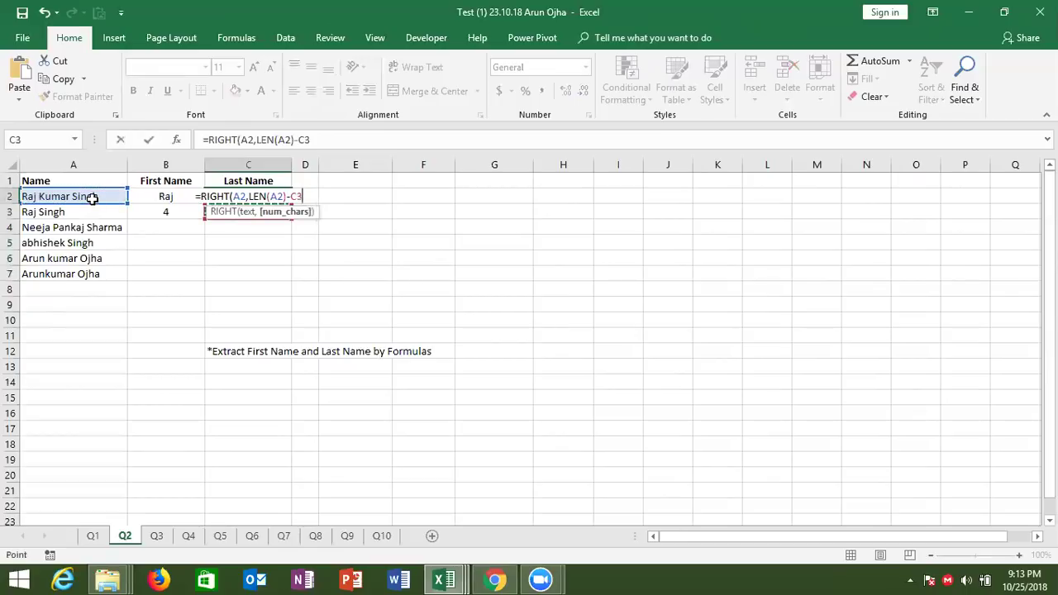
{"action": "key", "text": "Return"}
{"action": "key", "text": "Escape"}
{"action": "type", "text": ")"}
{"action": "key", "text": "Return"}
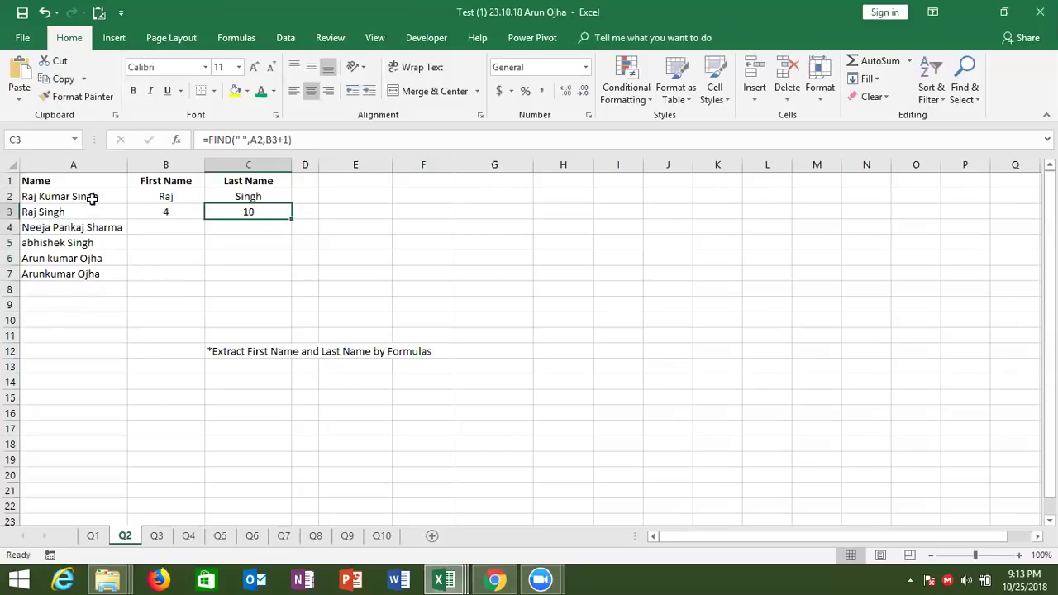
{"action": "key", "text": "Left"}
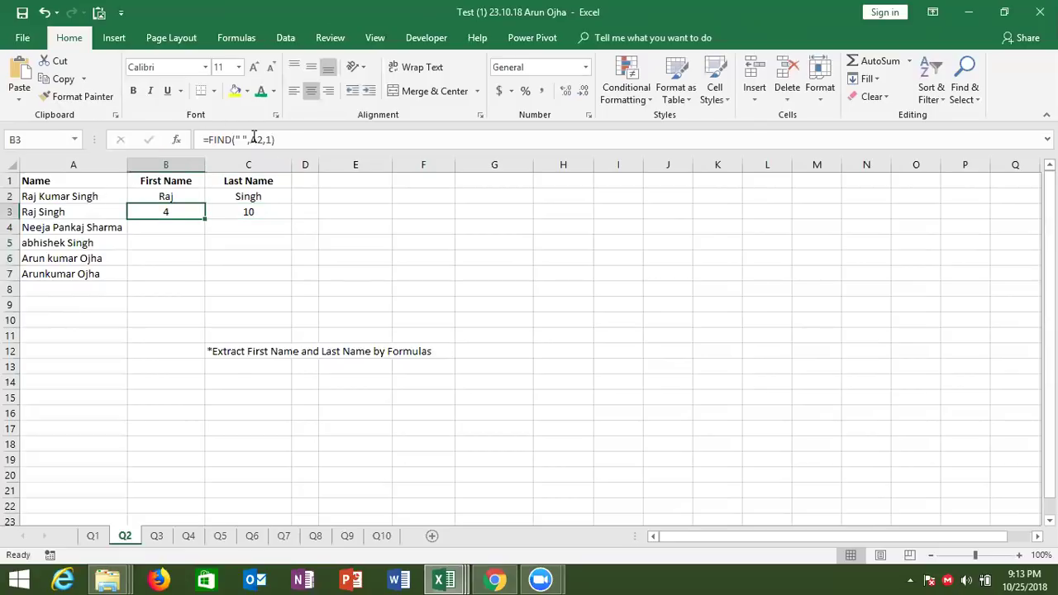
Step: Paste the first-space FIND expression over the B3 reference in B2's first-name formula
{"action": "left_click_drag", "start_coordinate": [209, 139], "coordinate": [277, 139]}
{"action": "key", "text": "Escape"}
{"action": "key", "text": "Up"}
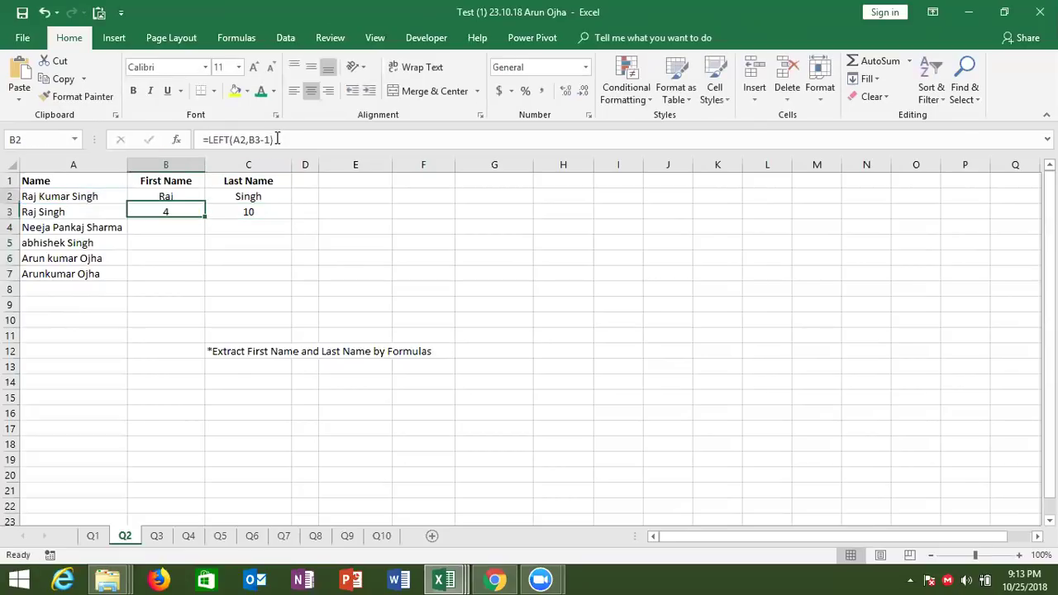
{"action": "left_click", "coordinate": [278, 139]}
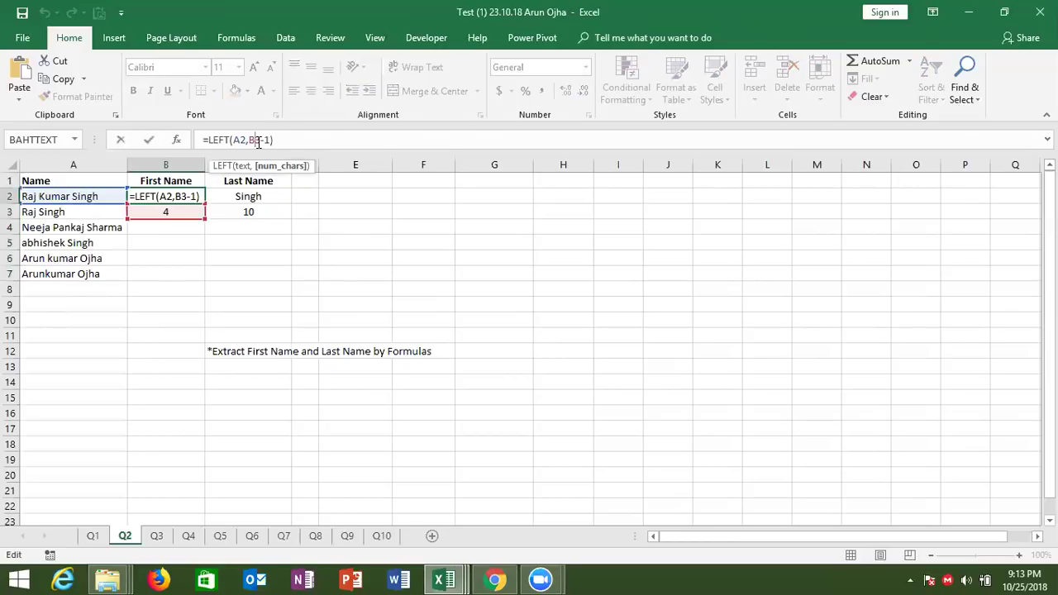
{"action": "double_click", "coordinate": [258, 141]}
{"action": "key", "text": "ctrl+v"}
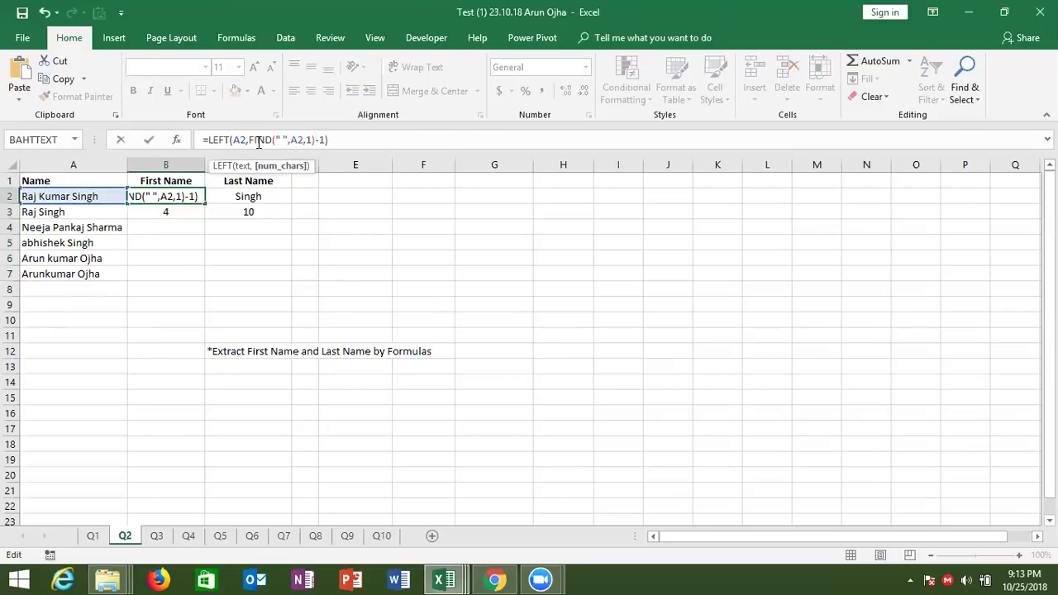
{"action": "key", "text": "Return"}
Step: Make C3 use the nested FIND(" ",A2,FIND(" ",A2,1)+1) instead of B3
{"action": "key", "text": "Right"}
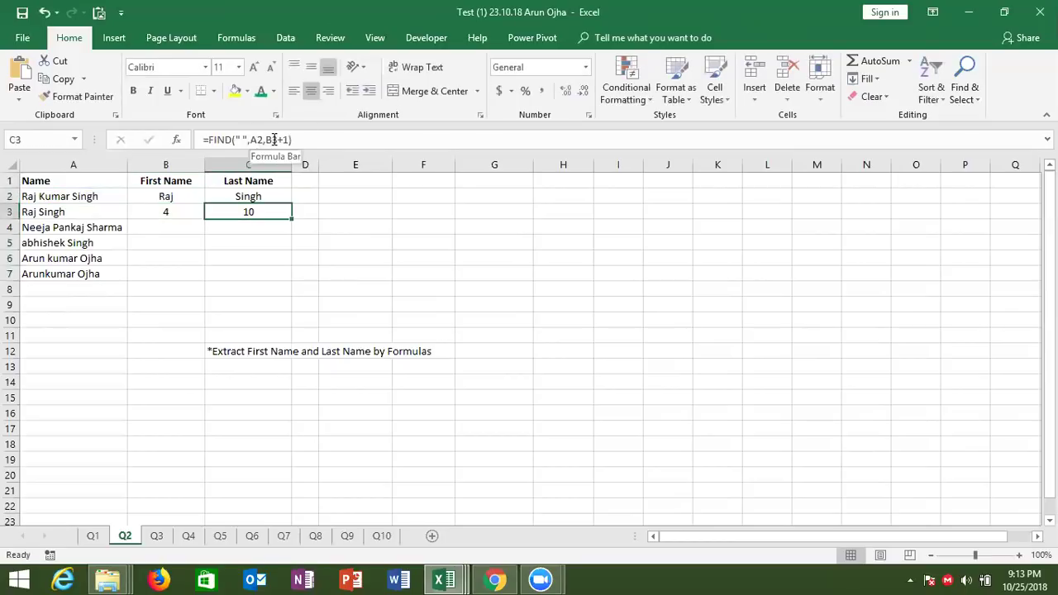
{"action": "double_click", "coordinate": [275, 139]}
{"action": "key", "text": "ctrl+v"}
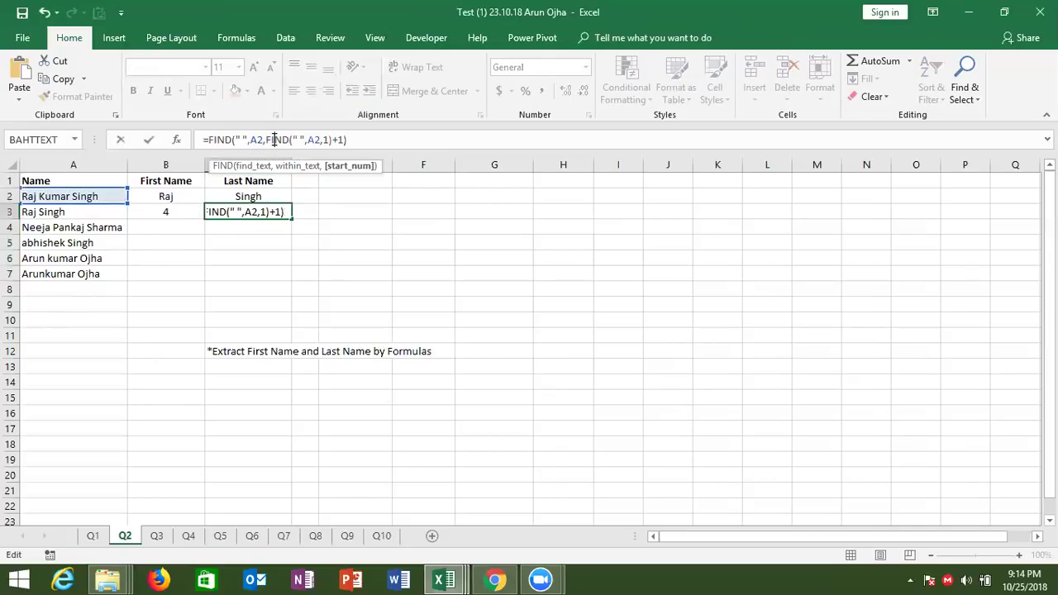
{"action": "key", "text": "Return"}
{"action": "key", "text": "Up"}
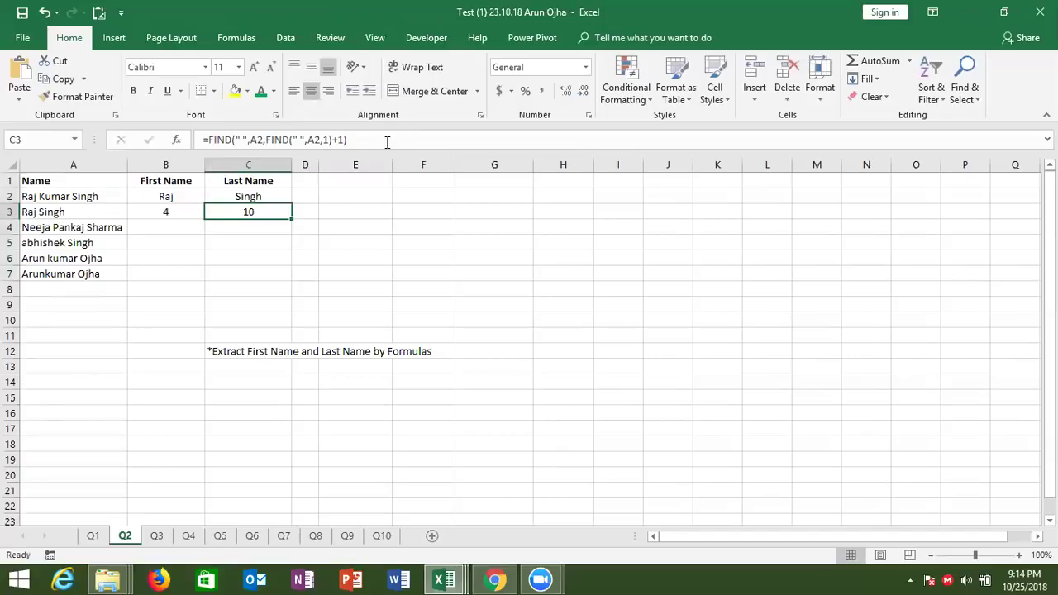
{"action": "left_click_drag", "start_coordinate": [387, 140], "coordinate": [188, 136]}
{"action": "key", "text": "ctrl+c"}
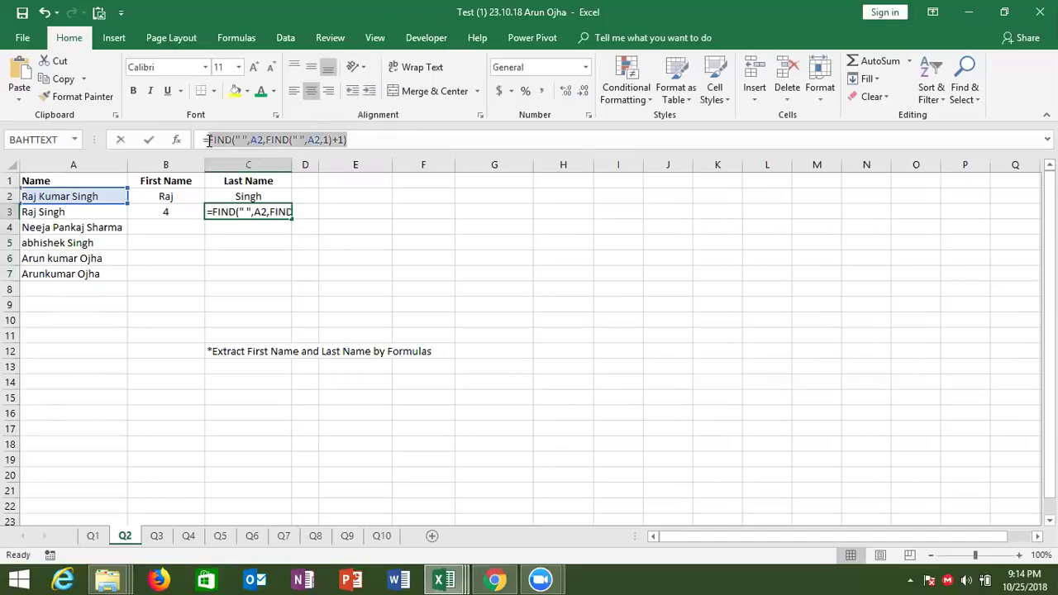
{"action": "key", "text": "Escape"}
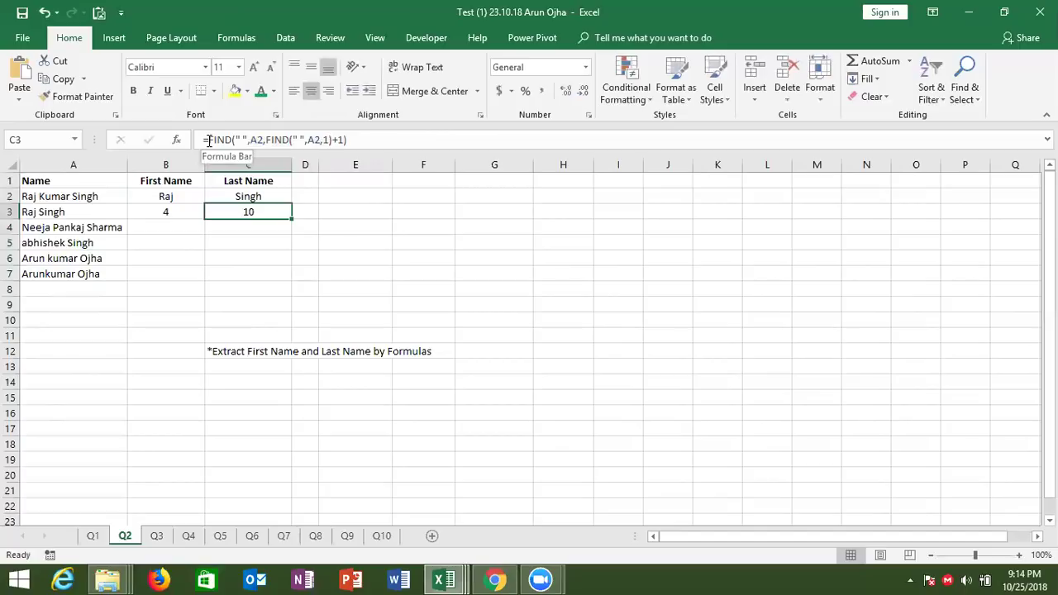
Step: Replace the C3 reference in C2's RIGHT/LEN formula with the nested FIND
{"action": "left_click", "coordinate": [234, 196]}
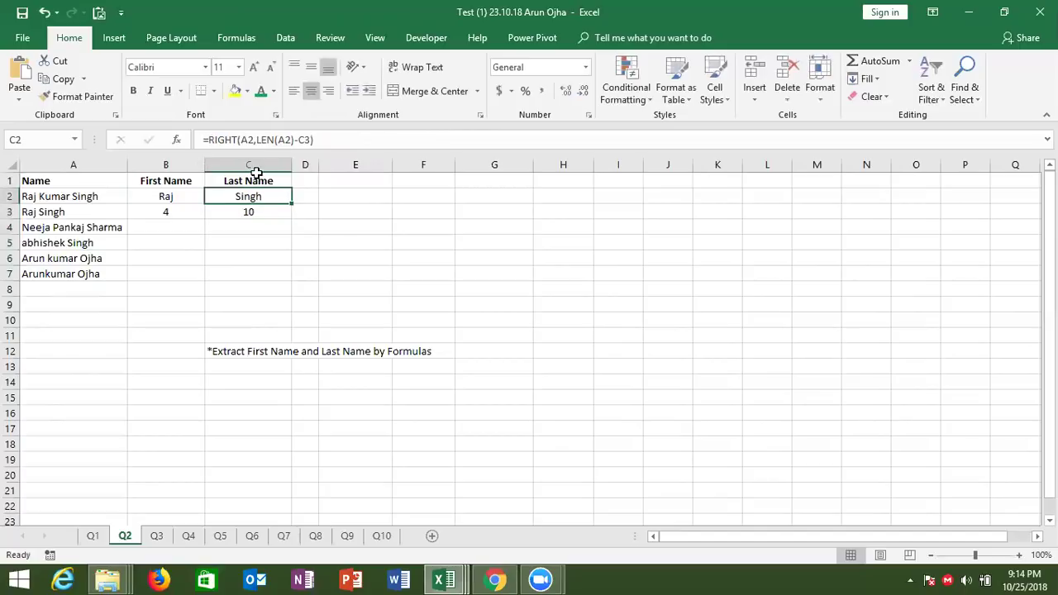
{"action": "left_click", "coordinate": [313, 140]}
{"action": "double_click", "coordinate": [304, 140]}
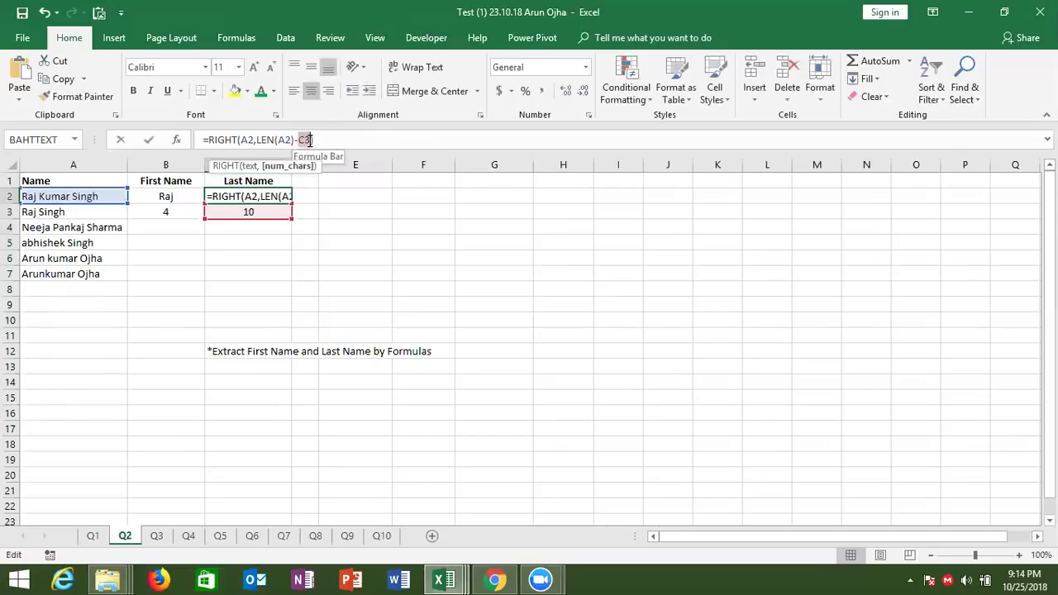
{"action": "key", "text": "ctrl+v"}
{"action": "key", "text": "ctrl+Return"}
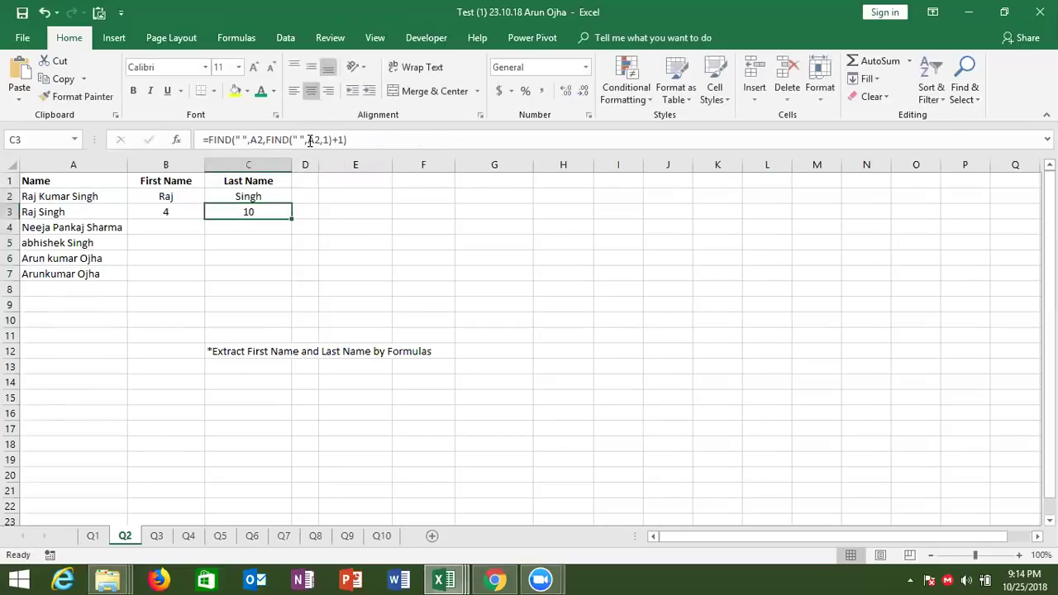
Step: Select B2:C7 and fill the first- and last-name formulas down to row 7
{"action": "key", "text": "Left"}
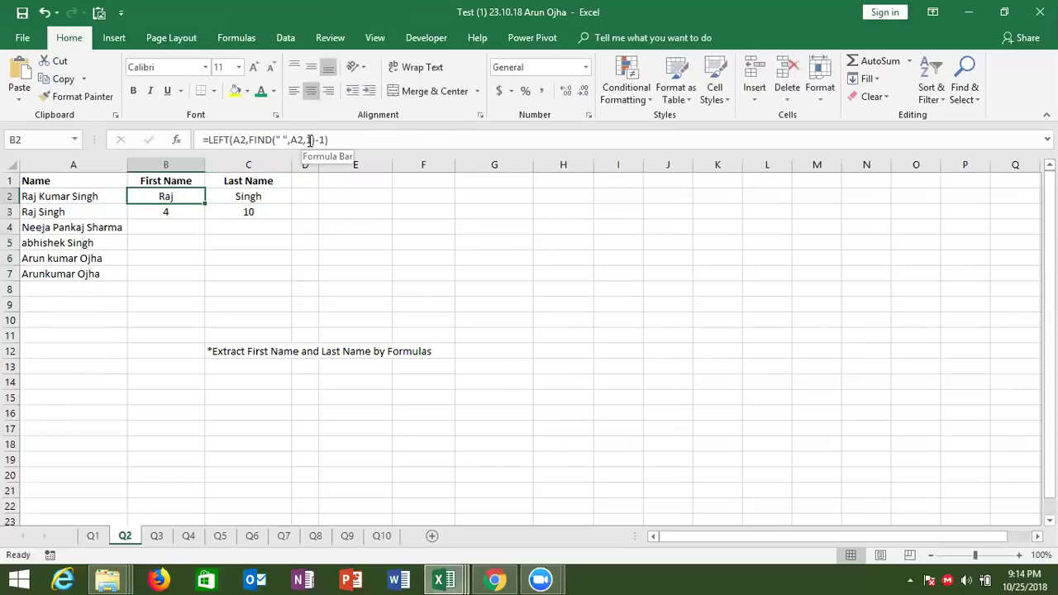
{"action": "key", "text": "shift+Right"}
{"action": "key", "text": "shift+Down"}
{"action": "key", "text": "shift+Down"}
{"action": "key", "text": "shift+Down"}
{"action": "key", "text": "shift+Down"}
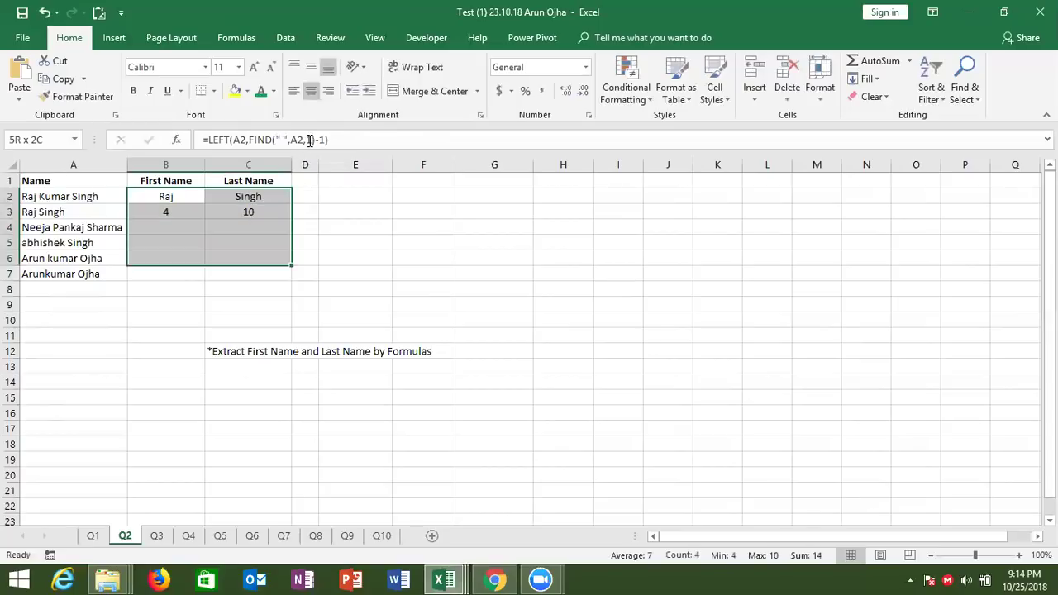
{"action": "key", "text": "shift+Down"}
{"action": "key", "text": "Down"}
{"action": "key", "text": "Down"}
Step: Check the filled results, finding #VALUE! in C3 for a two-word name
{"action": "key", "text": "Up"}
{"action": "key", "text": "Left"}
{"action": "key", "text": "Right"}
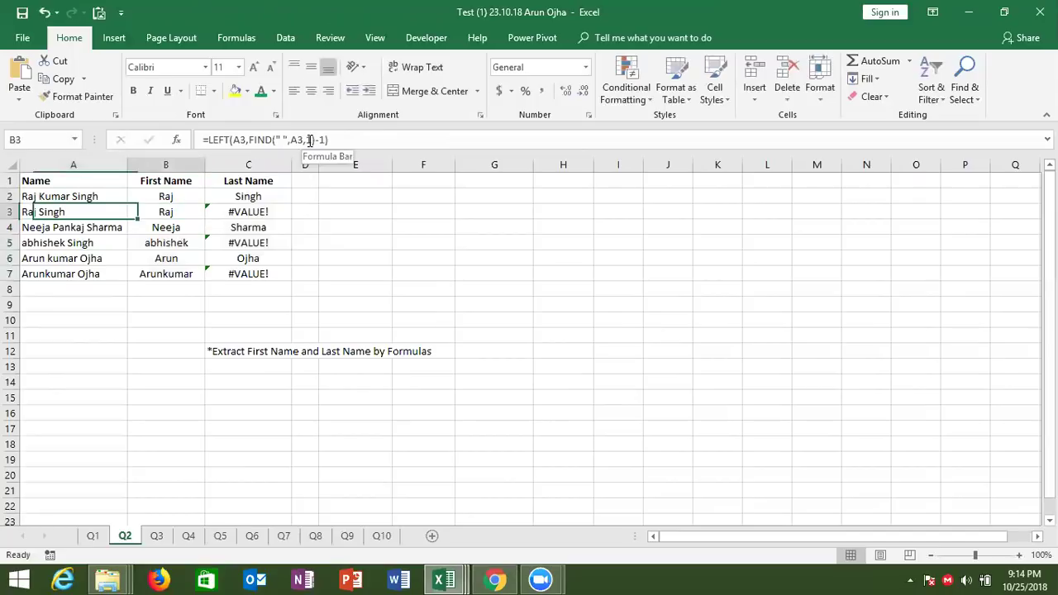
{"action": "key", "text": "Right"}
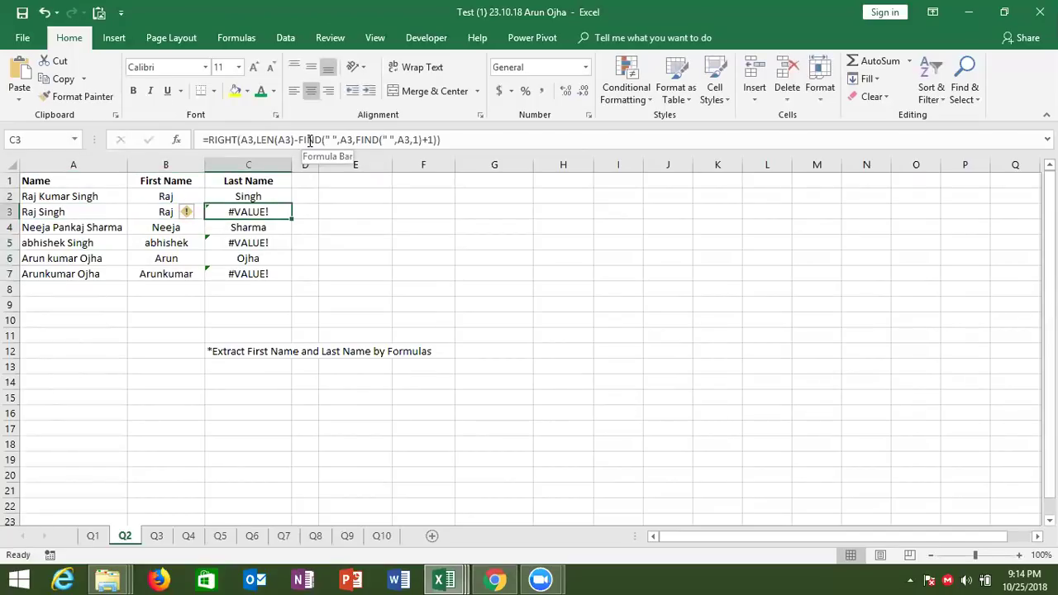
{"action": "key", "text": "Right"}
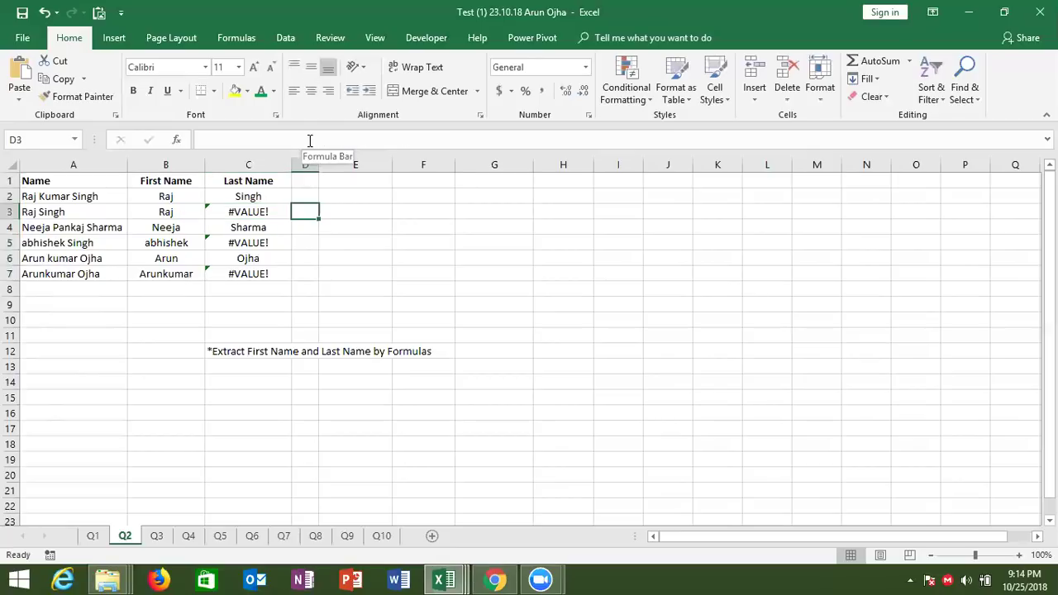
{"action": "key", "text": "Left"}
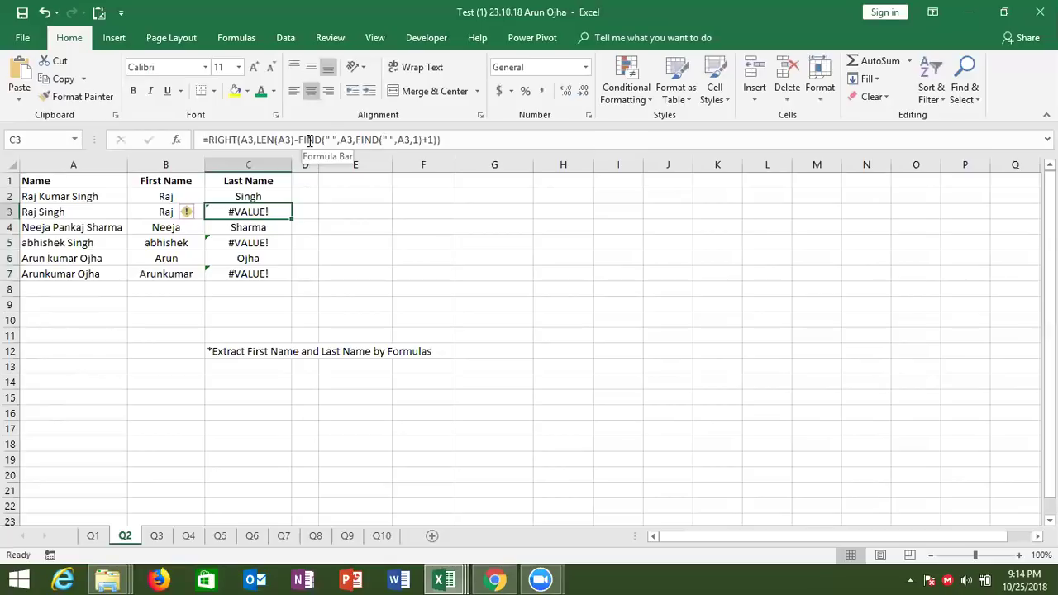
{"action": "key", "text": "Up"}
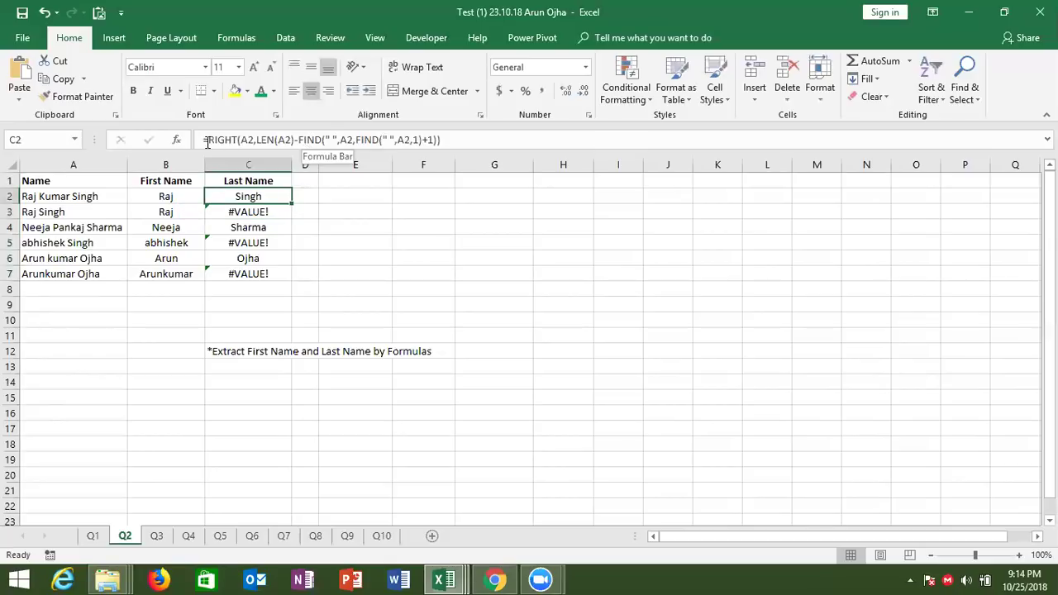
Step: Wrap C2's nested last-name formula in IFERROR
{"action": "key", "text": "F2"}
{"action": "left_click", "coordinate": [208, 140]}
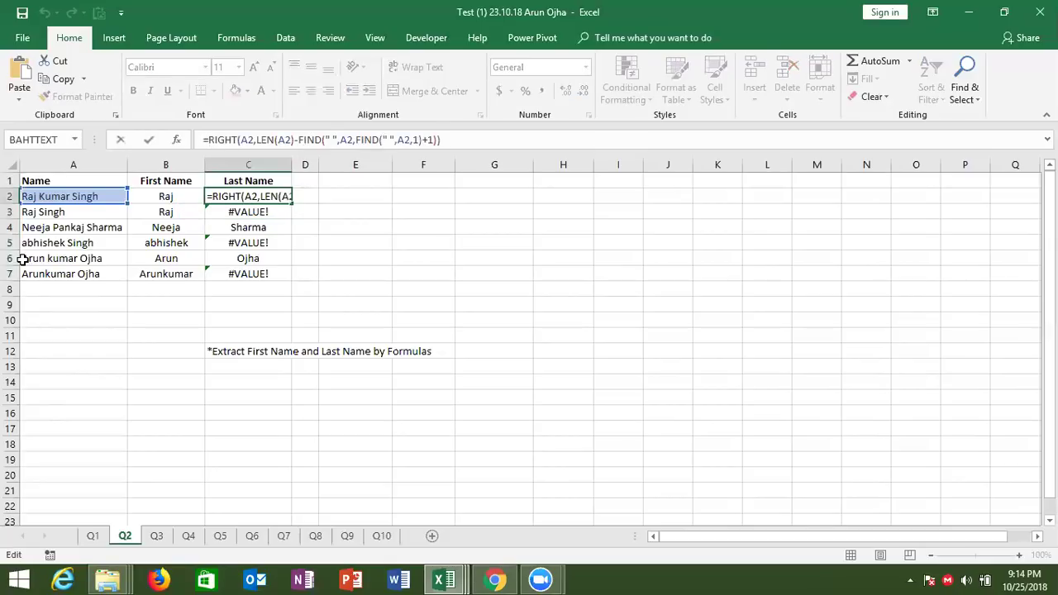
{"action": "type", "text": "IF"}
{"action": "key", "text": "Down"}
{"action": "key", "text": "Tab"}
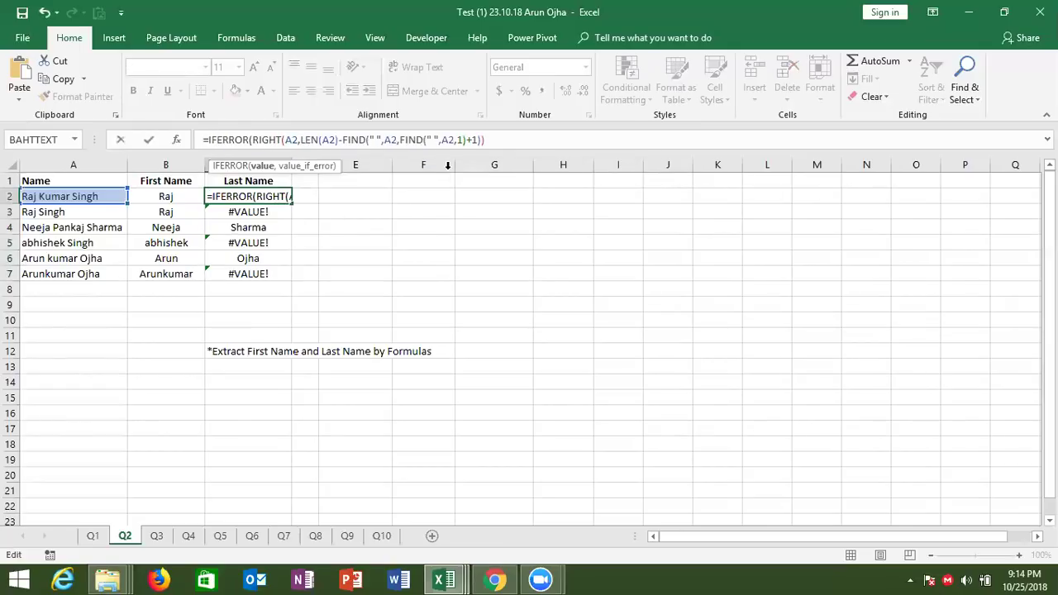
{"action": "left_click", "coordinate": [497, 144]}
Step: Add RIGHT(A2,LEN(A2)-FIND(" ",A2,1)) as IFERROR's fallback and enter the formula
{"action": "type", "text": ","}
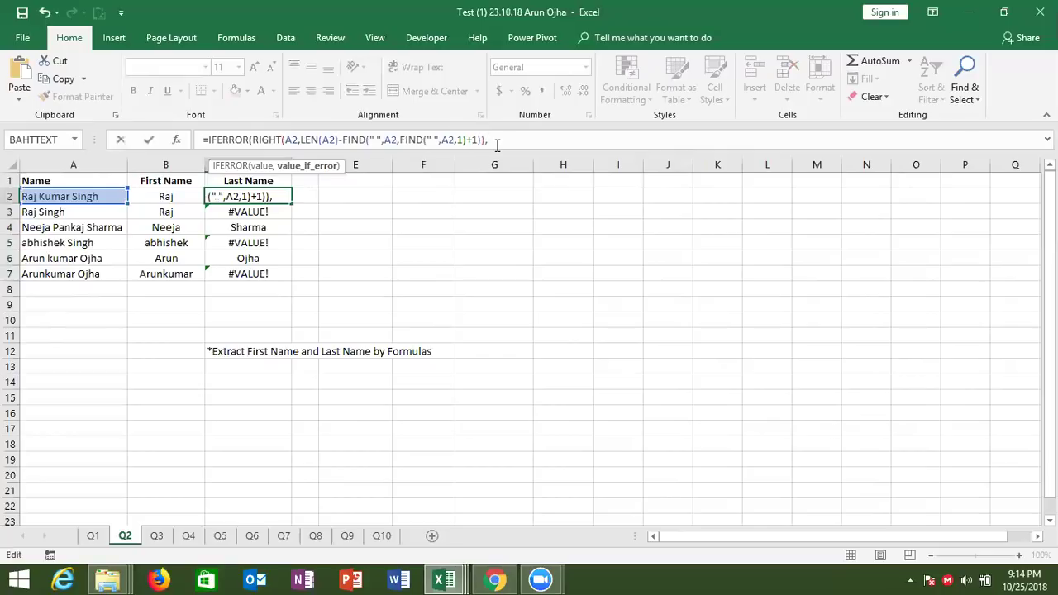
{"action": "type", "text": "ri"}
{"action": "key", "text": "Tab"}
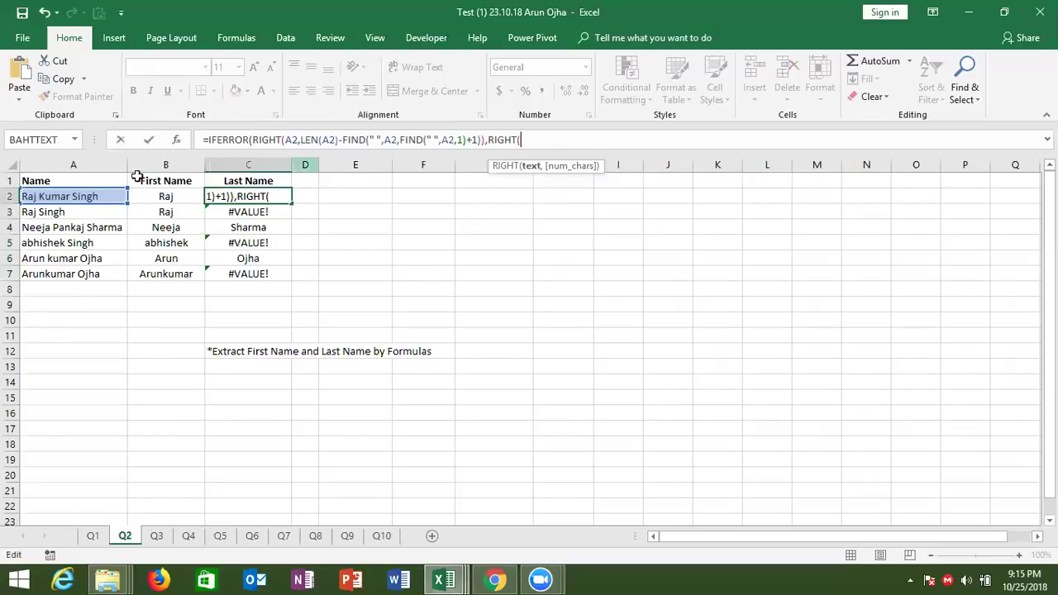
{"action": "left_click", "coordinate": [101, 193]}
{"action": "type", "text": ","}
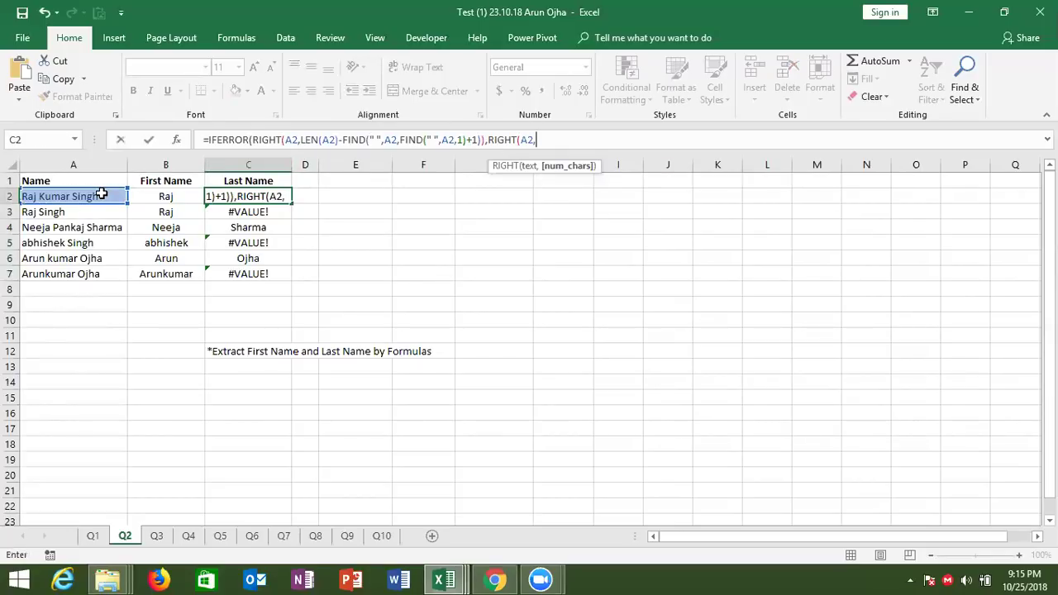
{"action": "type", "text": "len"}
{"action": "key", "text": "Tab"}
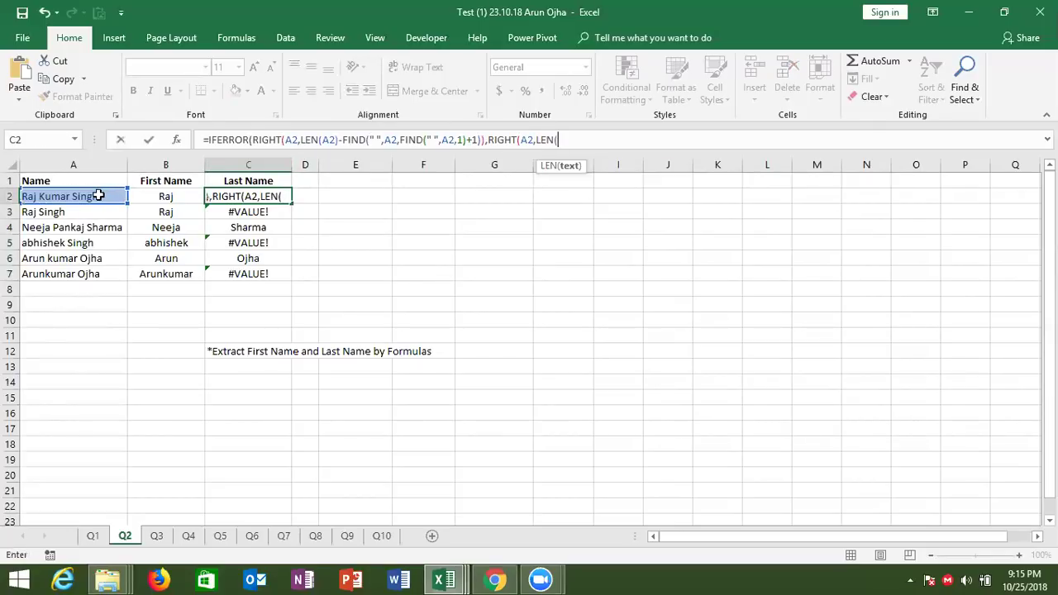
{"action": "left_click", "coordinate": [87, 198]}
{"action": "type", "text": ")-"}
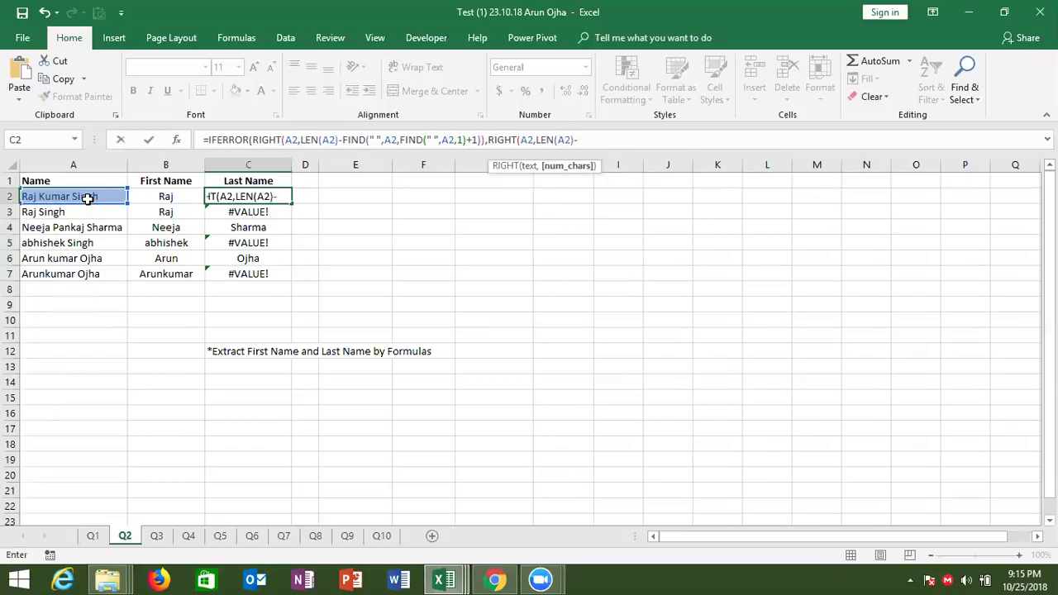
{"action": "type", "text": "f"}
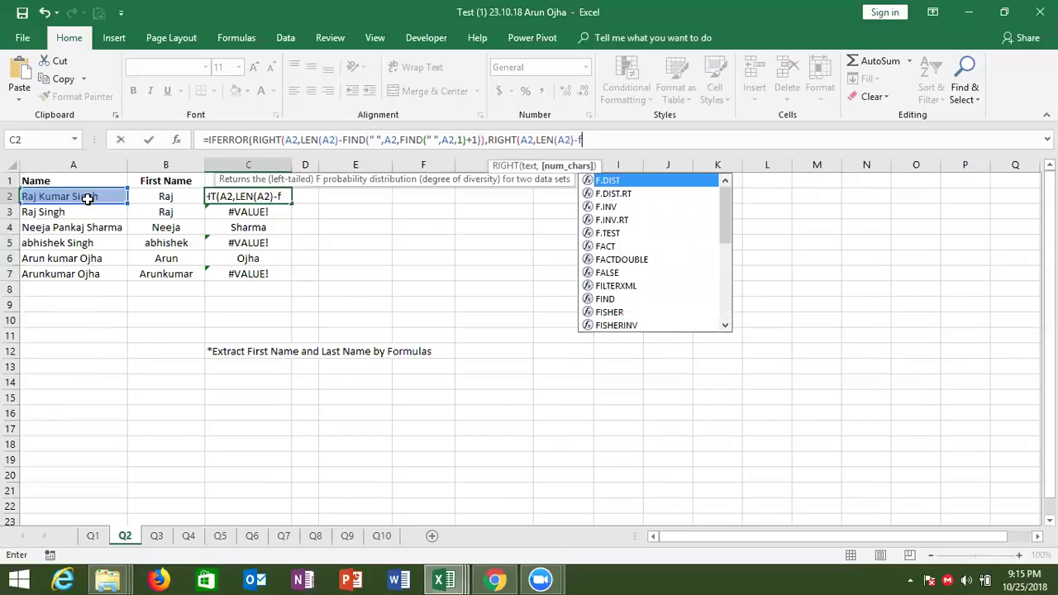
{"action": "type", "text": "ind"}
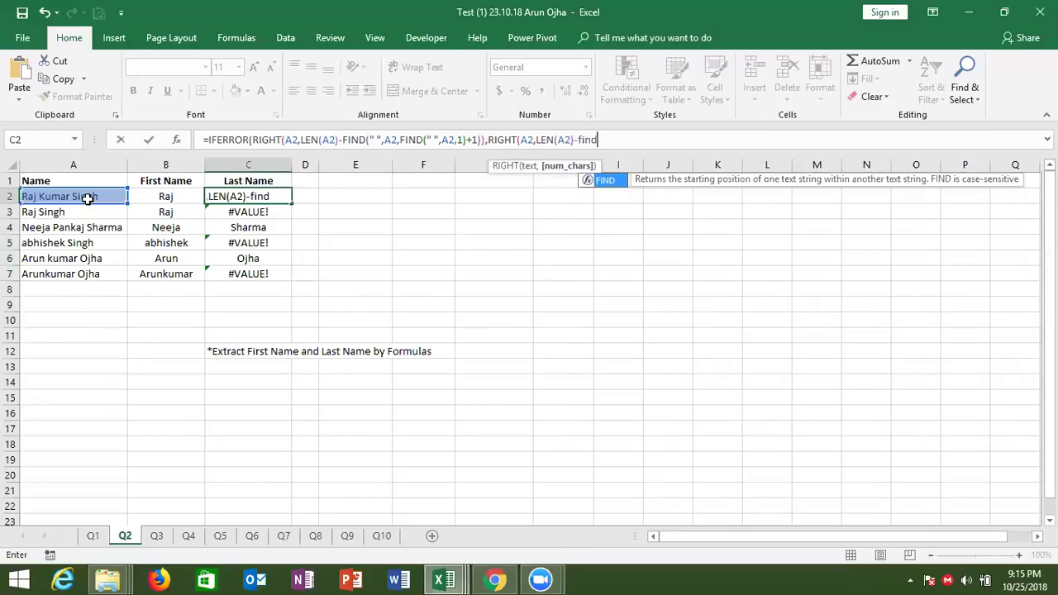
{"action": "key", "text": "Tab"}
{"action": "type", "text": "("}
{"action": "key", "text": "BackSpace"}
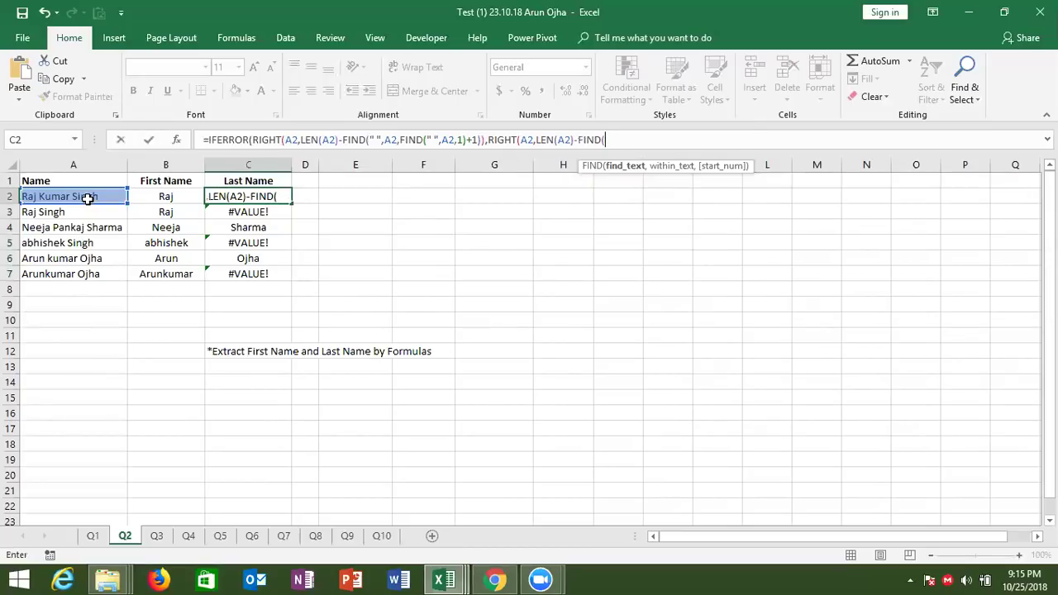
{"action": "type", "text": "\" \","}
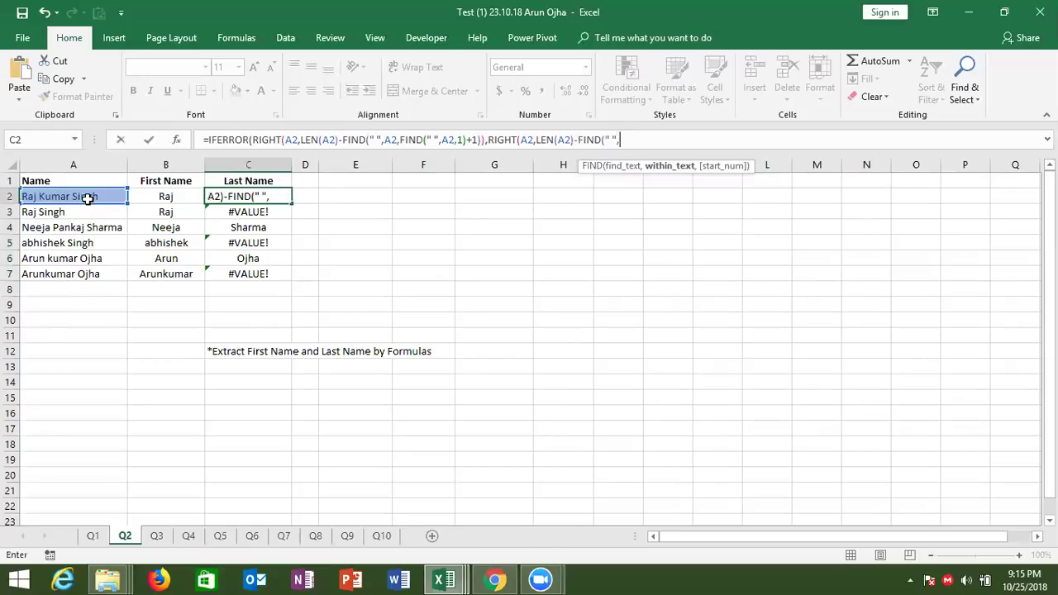
{"action": "left_click", "coordinate": [73, 196]}
{"action": "type", "text": ",1"}
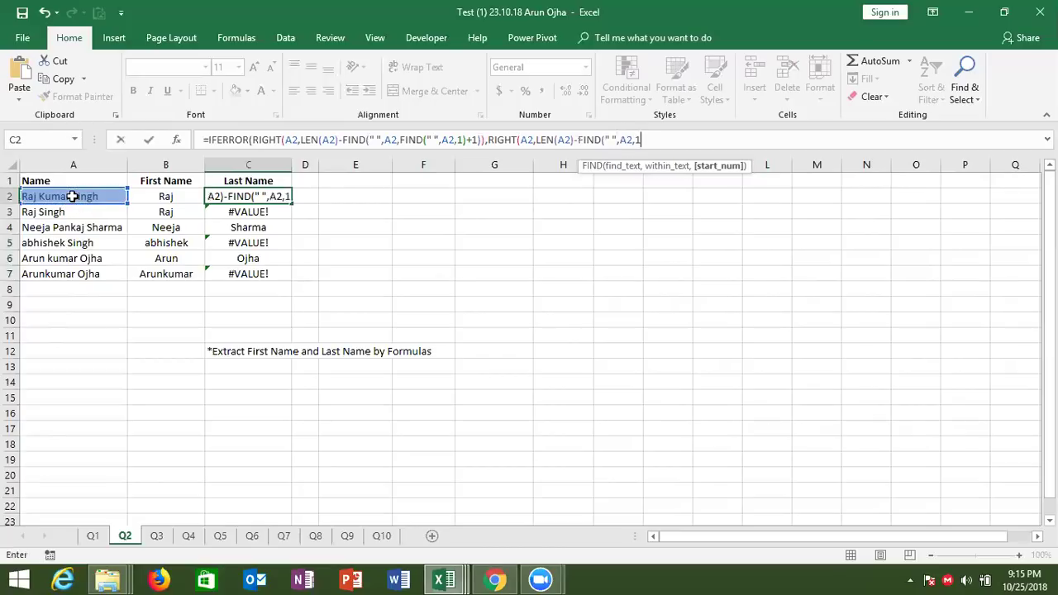
{"action": "key", "text": "Return"}
{"action": "key", "text": "Return"}
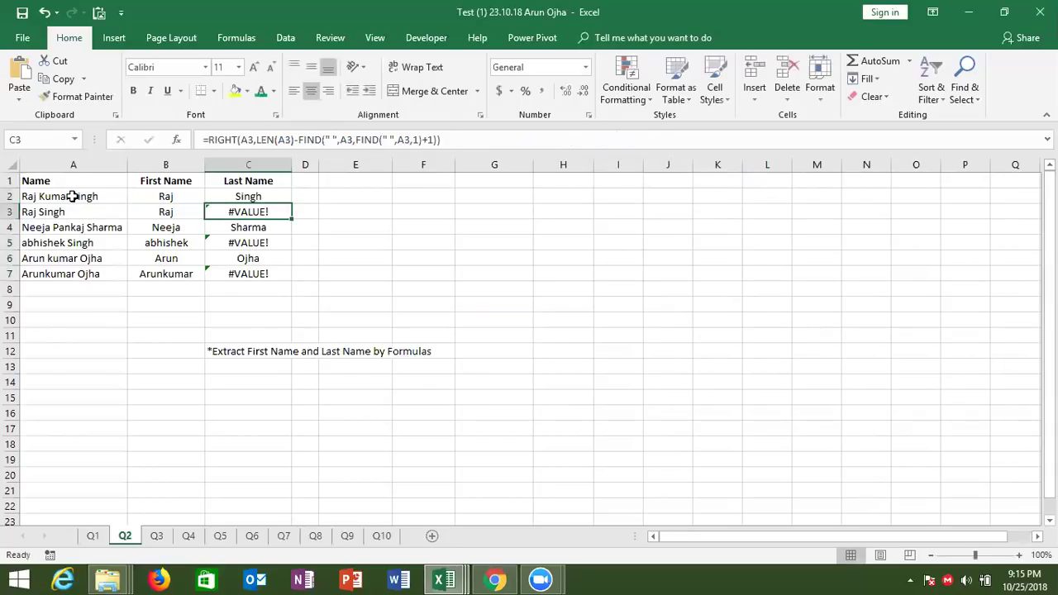
Step: Fill C2's IFERROR last-name formula down through C7 using the fill handle
{"action": "left_click_drag", "start_coordinate": [294, 203], "coordinate": [294, 204]}
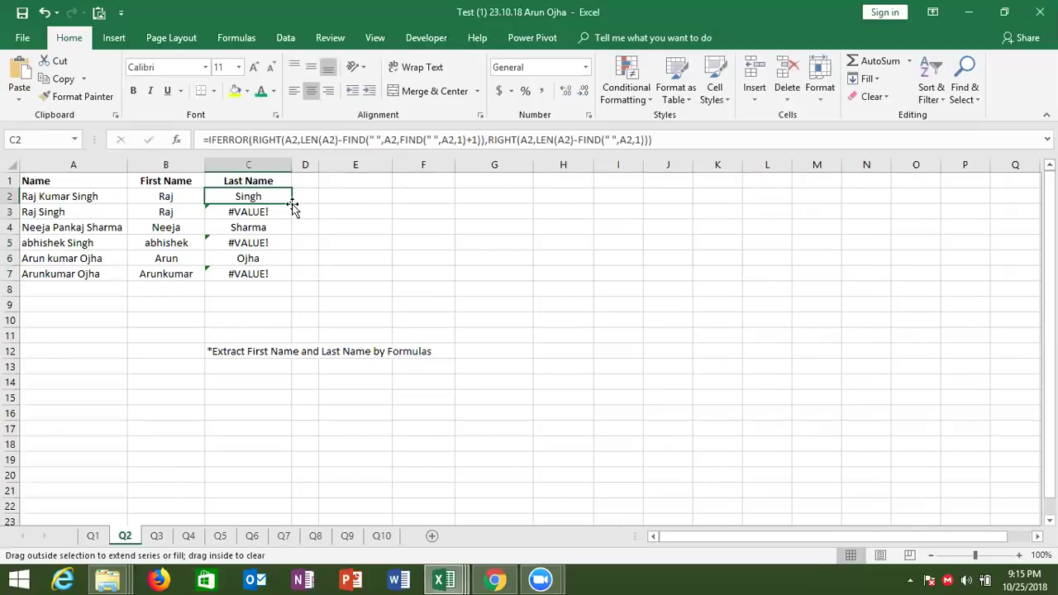
{"action": "double_click", "coordinate": [294, 204]}
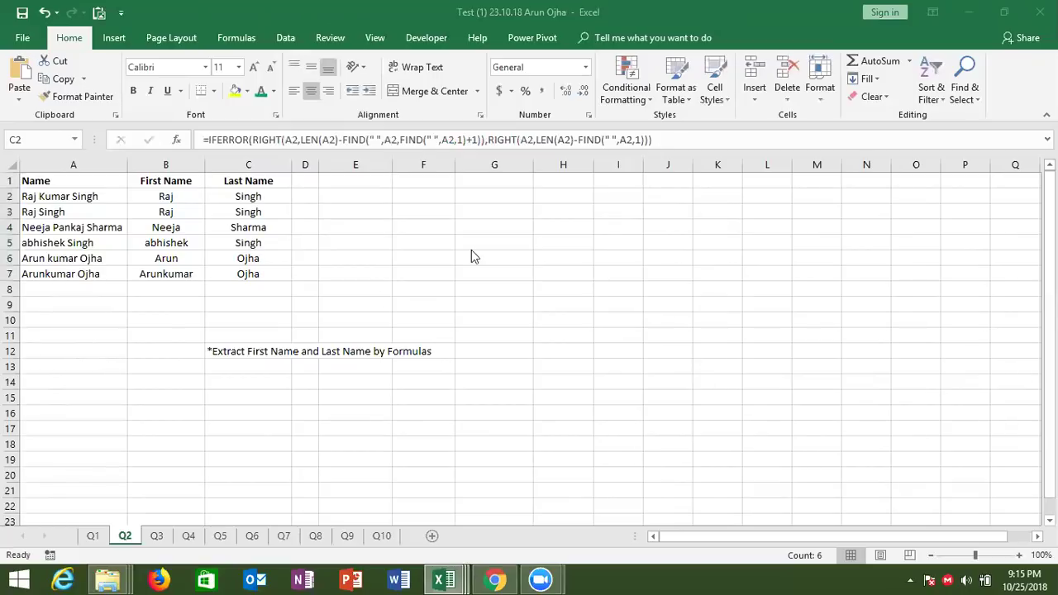
Step: Switch to sheet Q3 and clear the example rows A5:D6
{"action": "left_click", "coordinate": [157, 537]}
{"action": "left_click", "coordinate": [173, 428]}
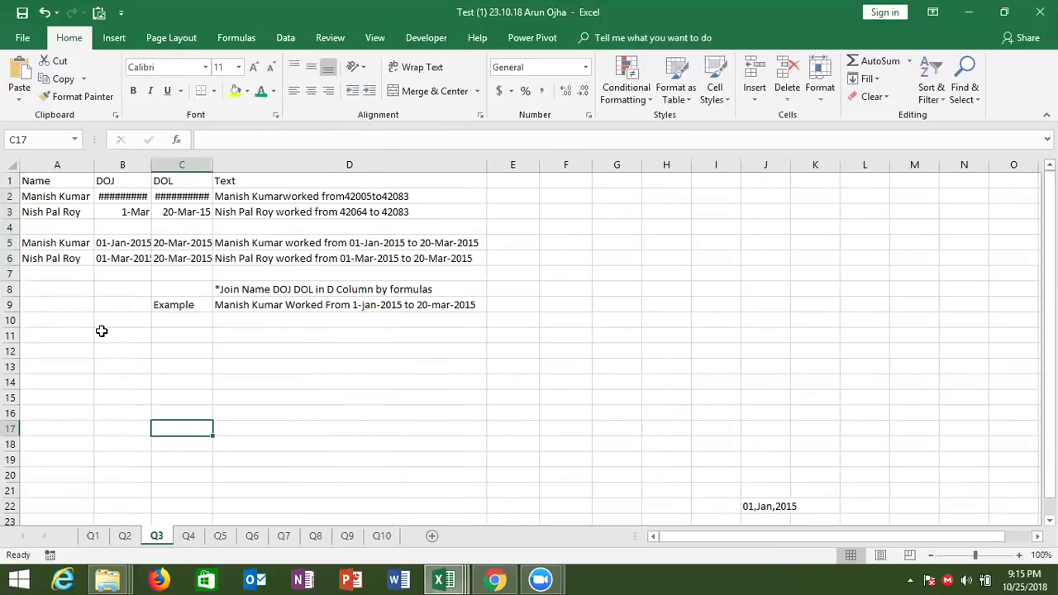
{"action": "left_click_drag", "start_coordinate": [55, 247], "coordinate": [433, 258]}
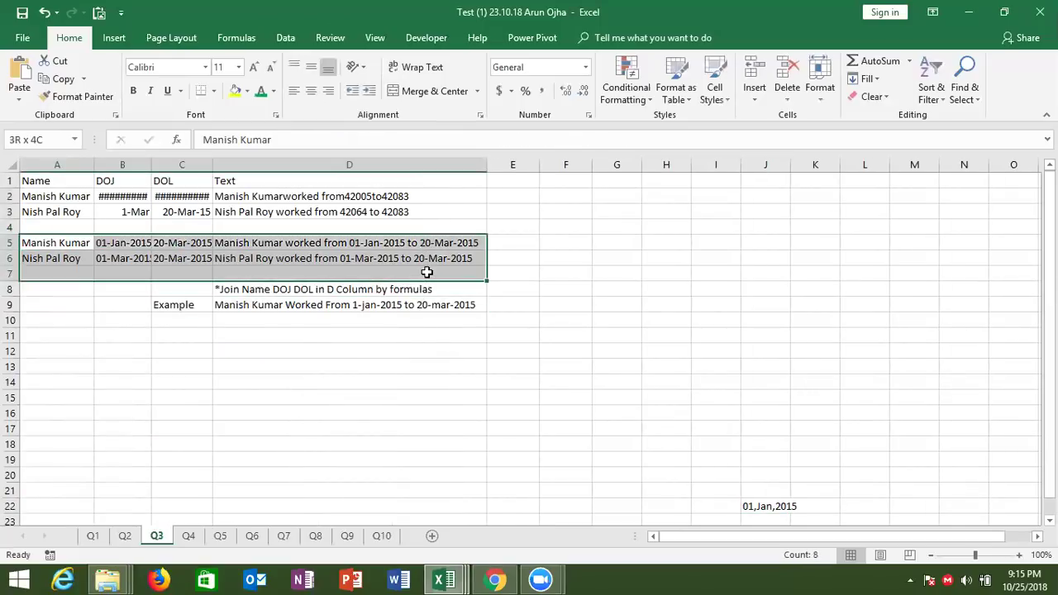
{"action": "key", "text": "Delete"}
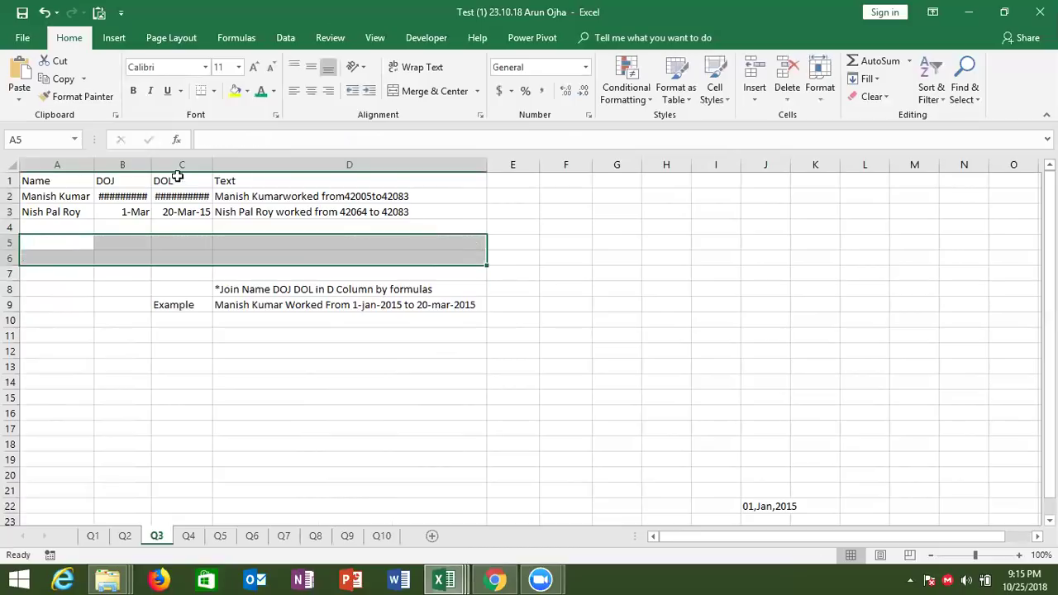
Step: Autofit columns B and C so the dates show, and review the C5 and D5 formulas
{"action": "double_click", "coordinate": [151, 168]}
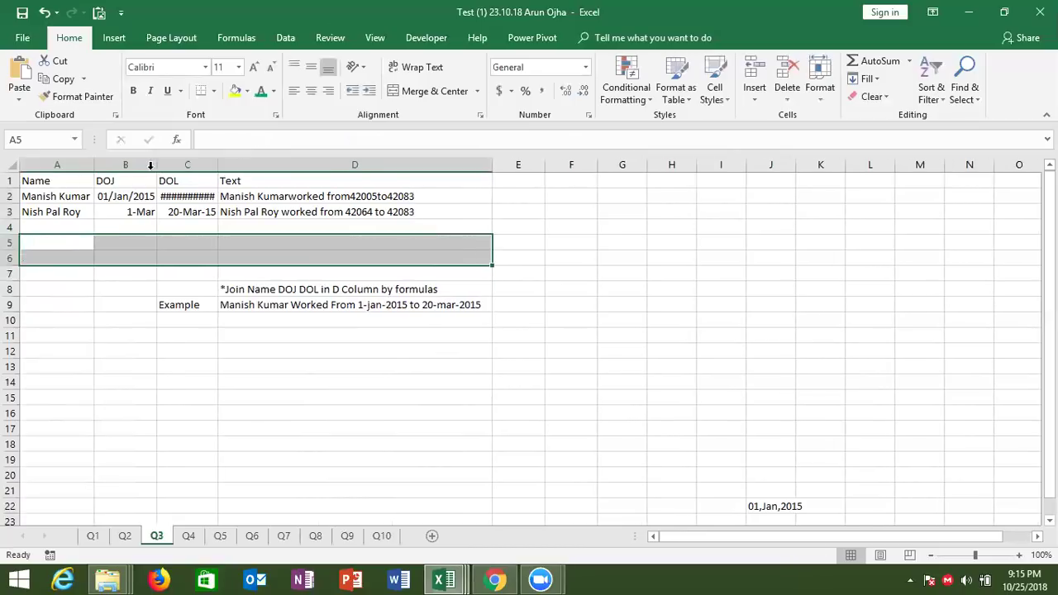
{"action": "double_click", "coordinate": [215, 163]}
{"action": "left_click", "coordinate": [288, 196]}
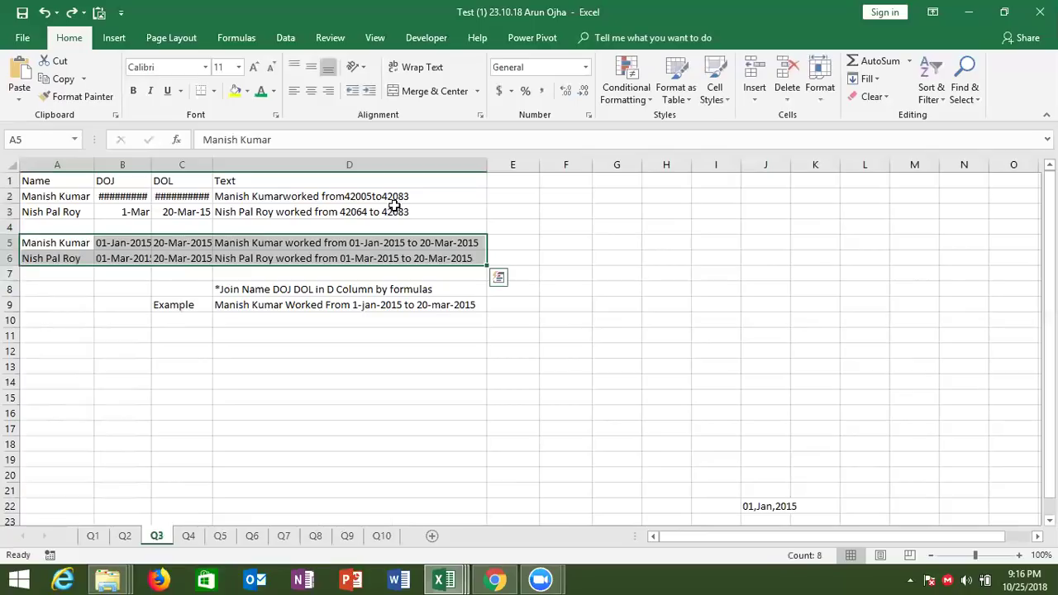
{"action": "left_click", "coordinate": [365, 243]}
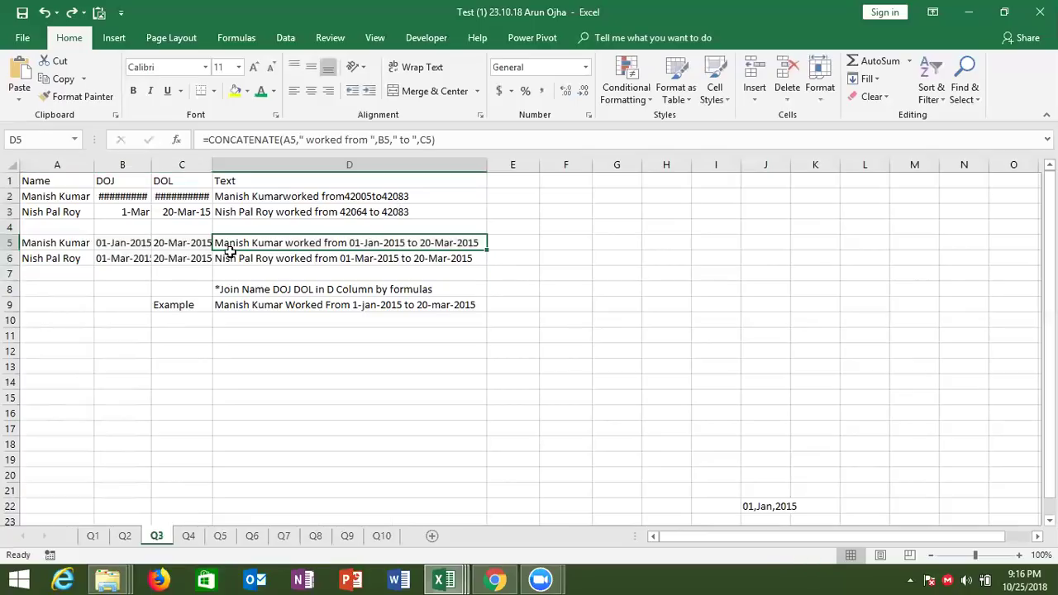
{"action": "left_click", "coordinate": [188, 242]}
Step: Delete the example formulas remaining in A5:D6 and return to the data rows
{"action": "key", "text": "Left"}
{"action": "key", "text": "Left"}
{"action": "key", "text": "shift+Right"}
{"action": "key", "text": "shift+Right"}
{"action": "key", "text": "shift+Right"}
{"action": "key", "text": "shift+Right"}
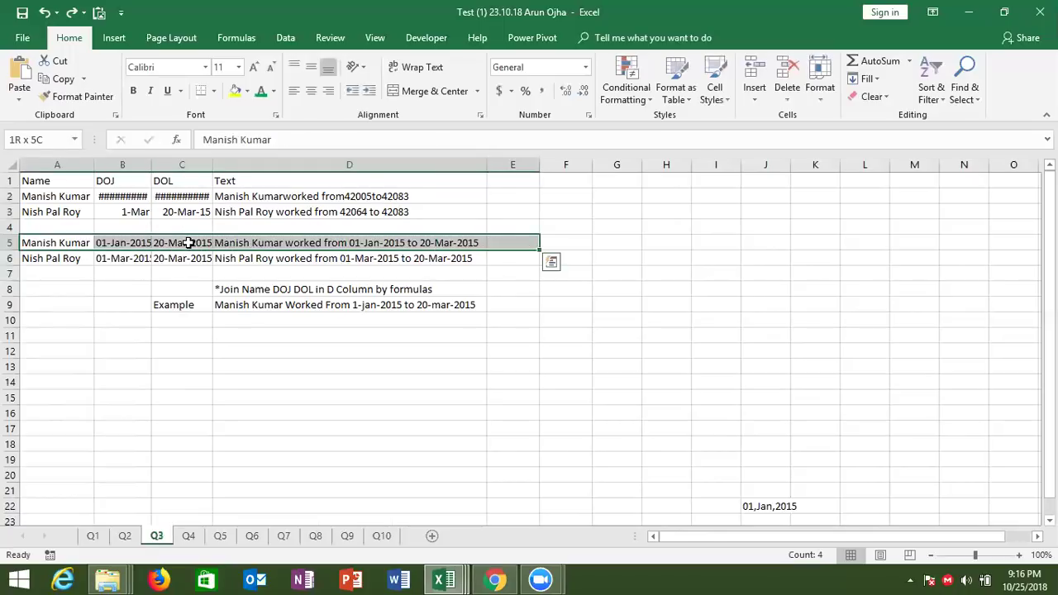
{"action": "key", "text": "shift+Down"}
{"action": "key", "text": "Delete"}
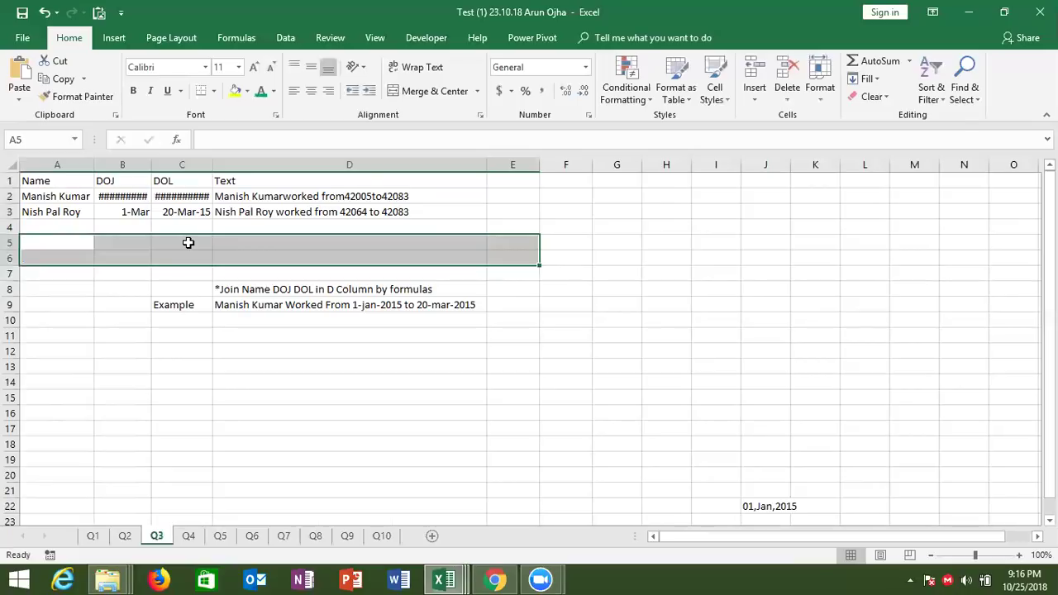
{"action": "key", "text": "Up"}
{"action": "key", "text": "Up"}
{"action": "key", "text": "Right"}
{"action": "key", "text": "Right"}
{"action": "key", "text": "Up"}
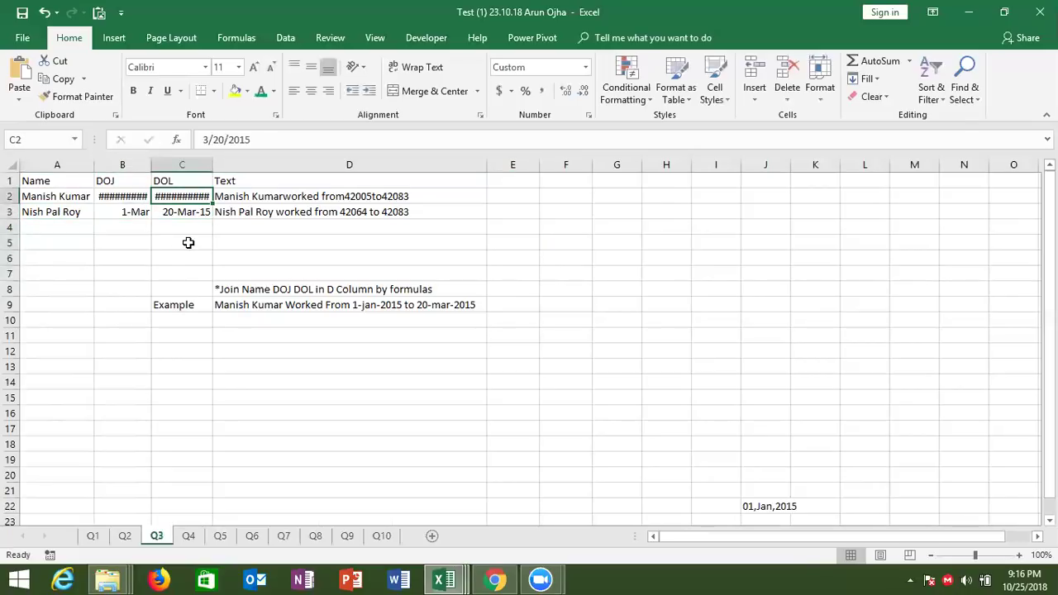
{"action": "key", "text": "Right"}
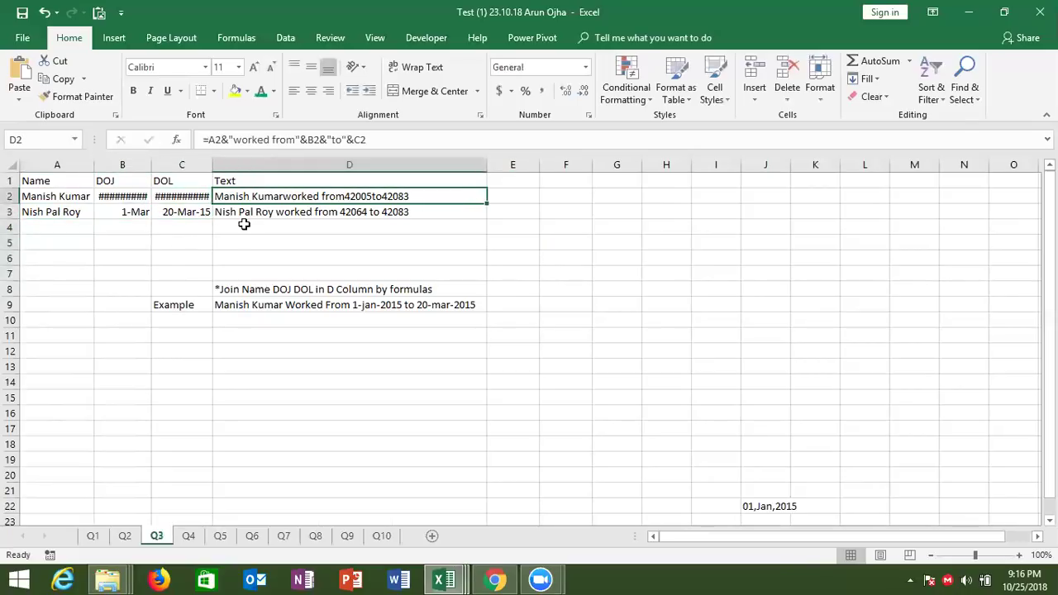
Step: Add spaces in D2's formula so it reads =A2&" worked from "&B2&" to "&C2
{"action": "left_click", "coordinate": [233, 139]}
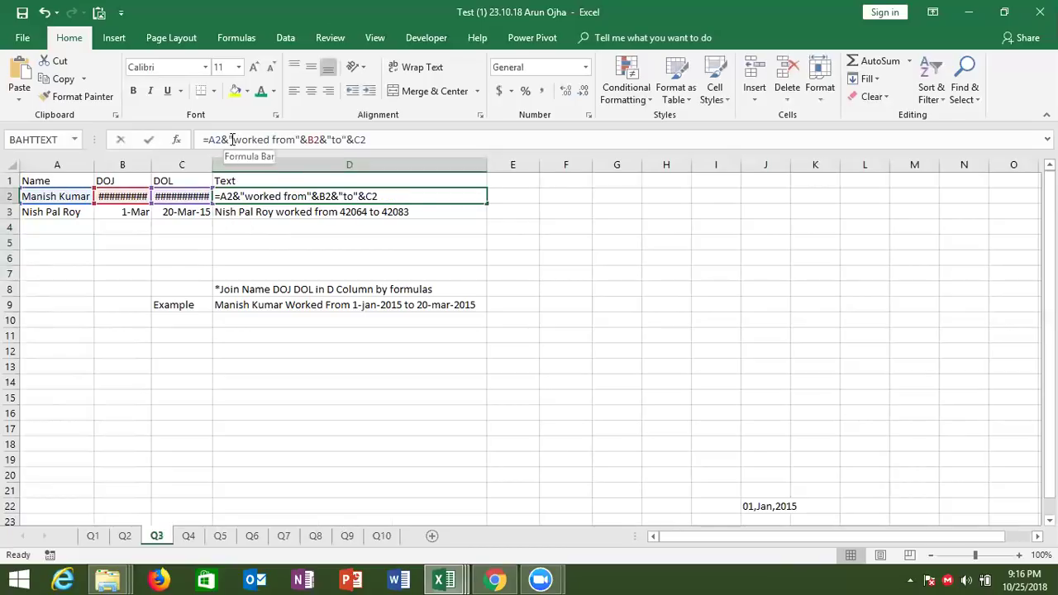
{"action": "left_click", "coordinate": [298, 140]}
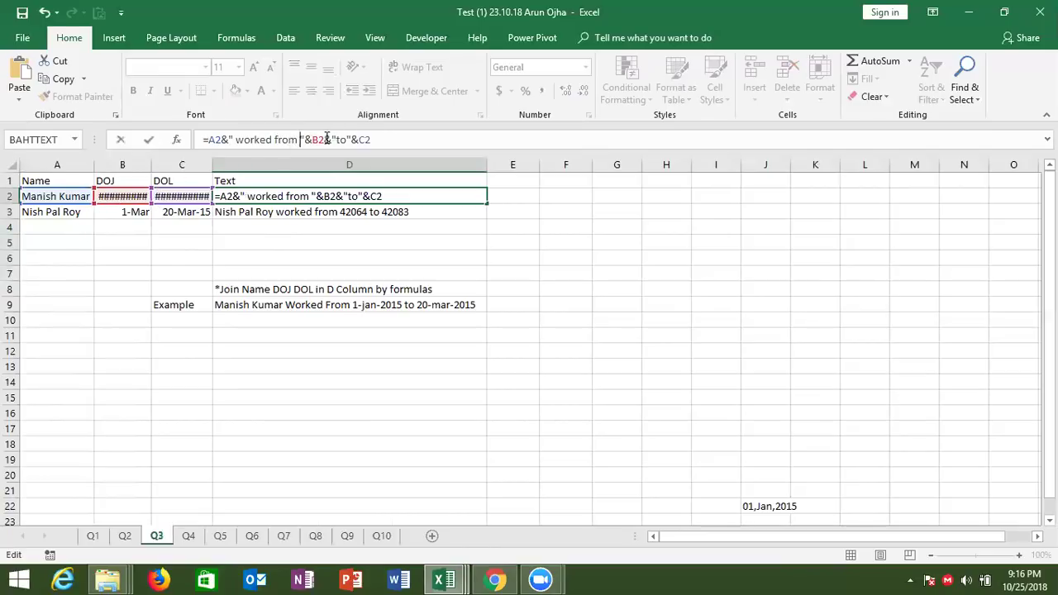
{"action": "left_click", "coordinate": [337, 139]}
{"action": "left_click", "coordinate": [350, 139]}
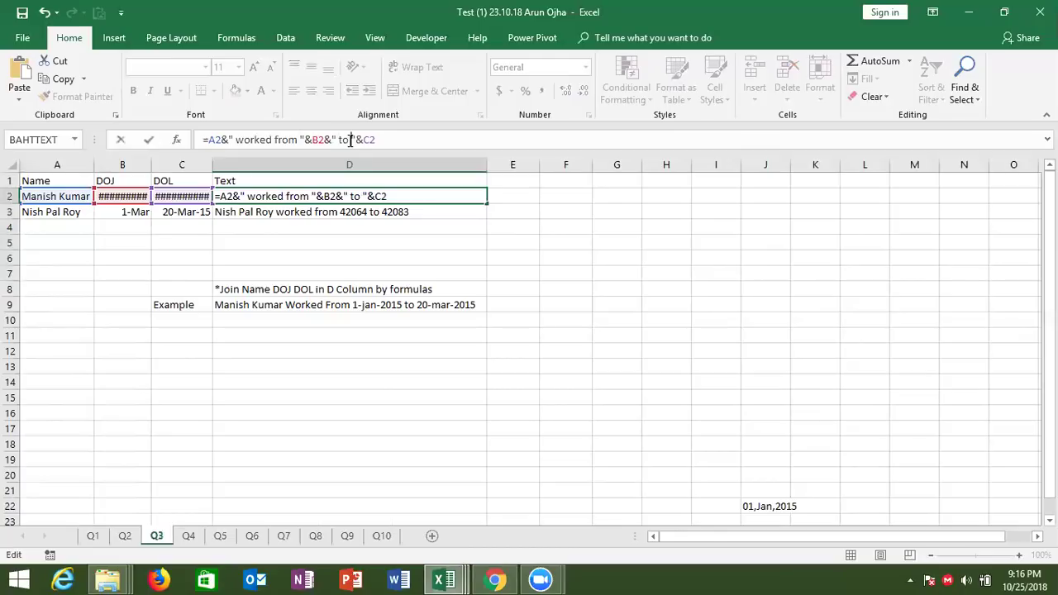
{"action": "key", "text": "Return"}
Step: Widen columns B and C so the joining and leaving dates display fully
{"action": "key", "text": "Up"}
{"action": "key", "text": "Left"}
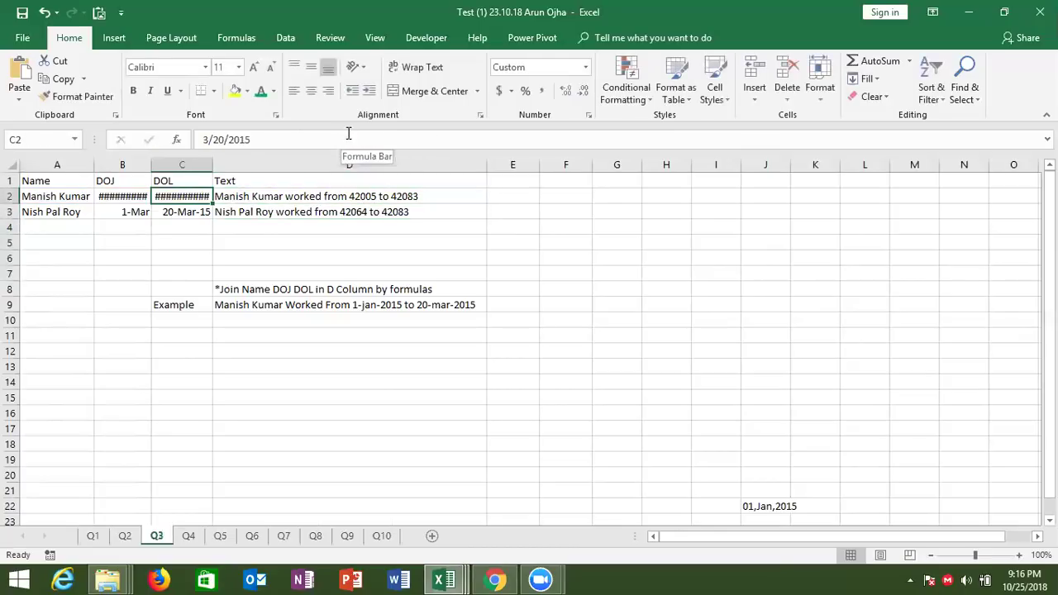
{"action": "left_click_drag", "start_coordinate": [215, 162], "coordinate": [219, 162]}
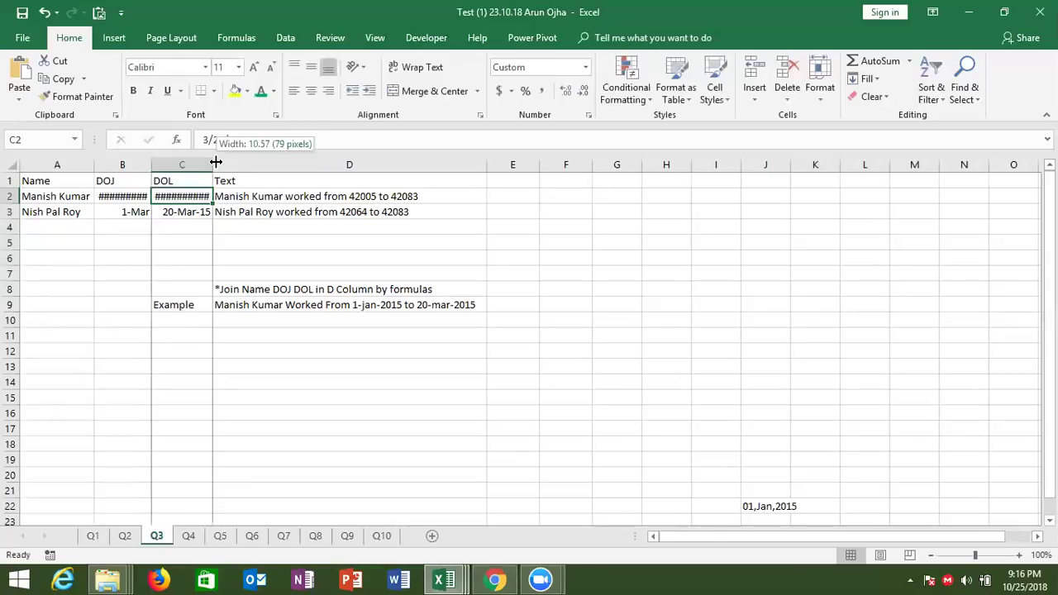
{"action": "double_click", "coordinate": [150, 165]}
{"action": "left_click", "coordinate": [312, 198]}
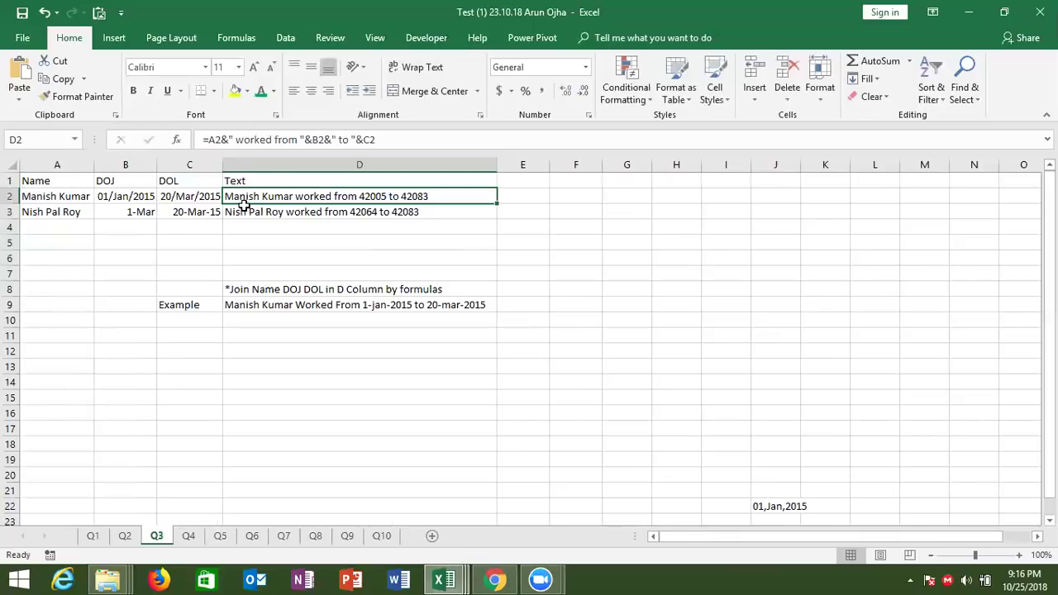
Step: Wrap B2 in TEXT(B2,"DD-MMM-YYYY") inside D2's sentence formula
{"action": "left_click", "coordinate": [315, 140]}
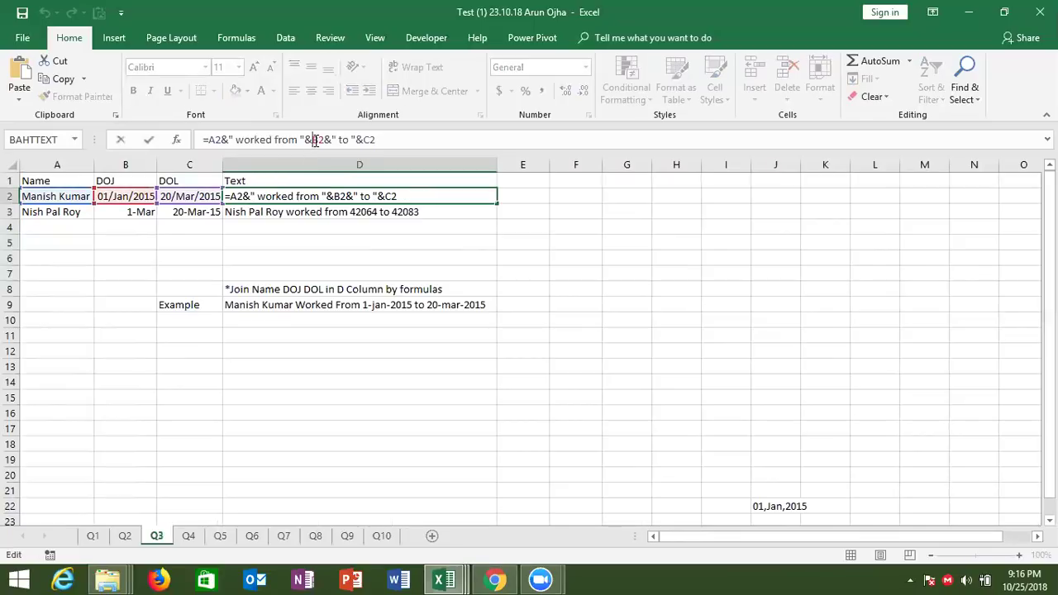
{"action": "type", "text": "te"}
{"action": "key", "text": "Tab"}
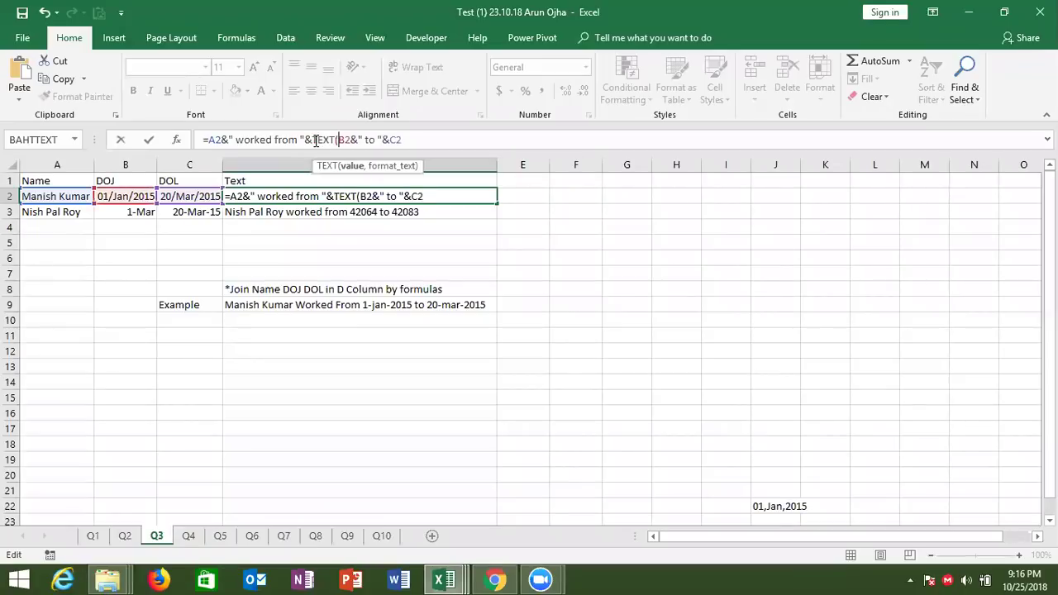
{"action": "type", "text": ",\""}
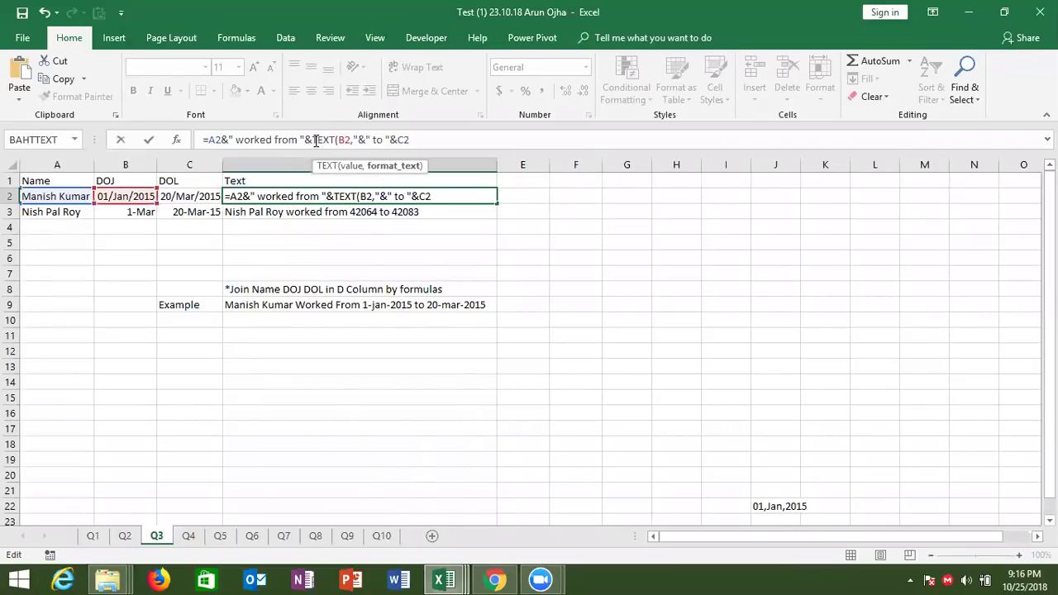
{"action": "type", "text": "DD-"}
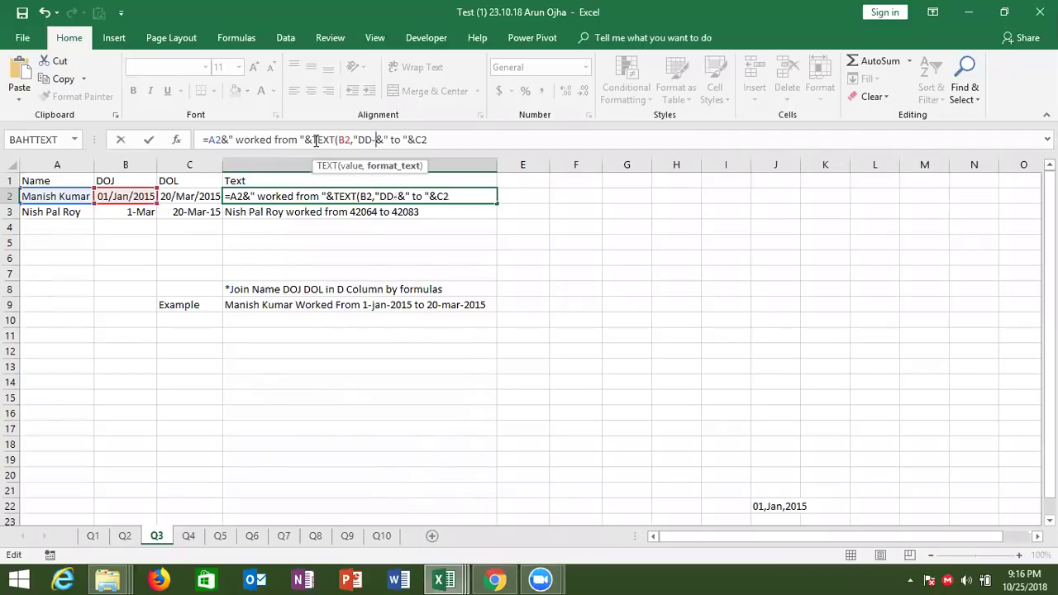
{"action": "type", "text": "MMM-YYYY"}
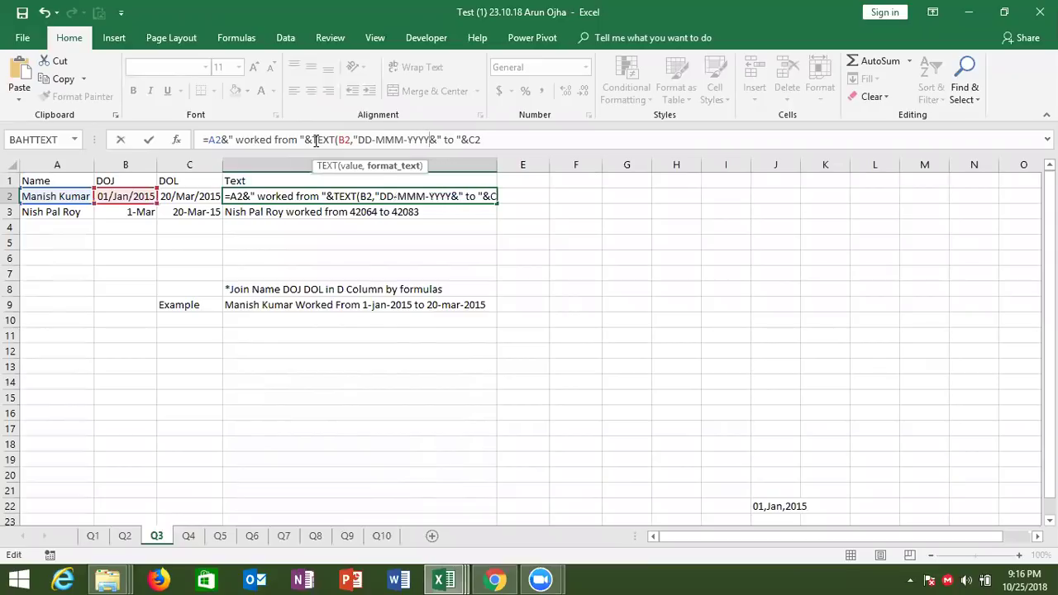
{"action": "type", "text": "\")"}
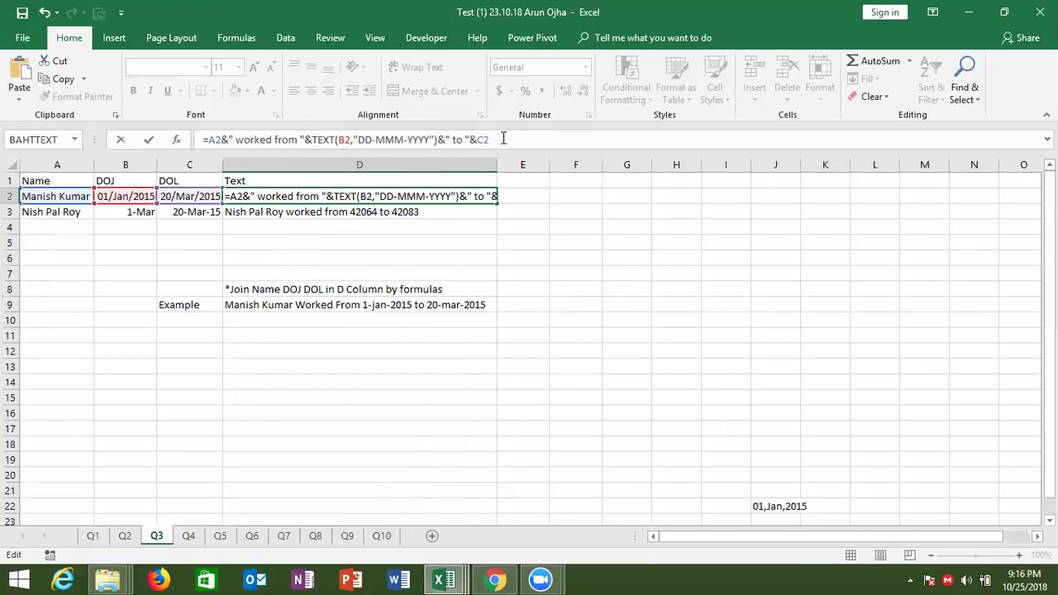
Step: Wrap C2 in TEXT with a DD-MMM-YYYY format, then go to sheet Q4
{"action": "left_click", "coordinate": [479, 139]}
{"action": "type", "text": "TEXT("}
{"action": "left_click", "coordinate": [527, 139]}
{"action": "type", "text": ",\""}
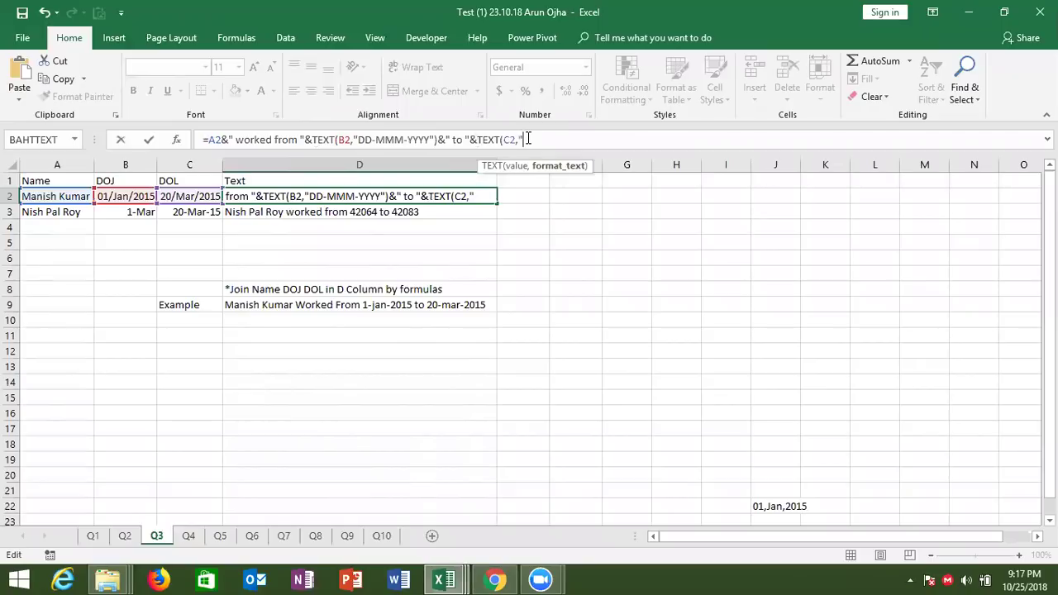
{"action": "type", "text": "DD-"}
{"action": "type", "text": "MMM-YYYY\""}
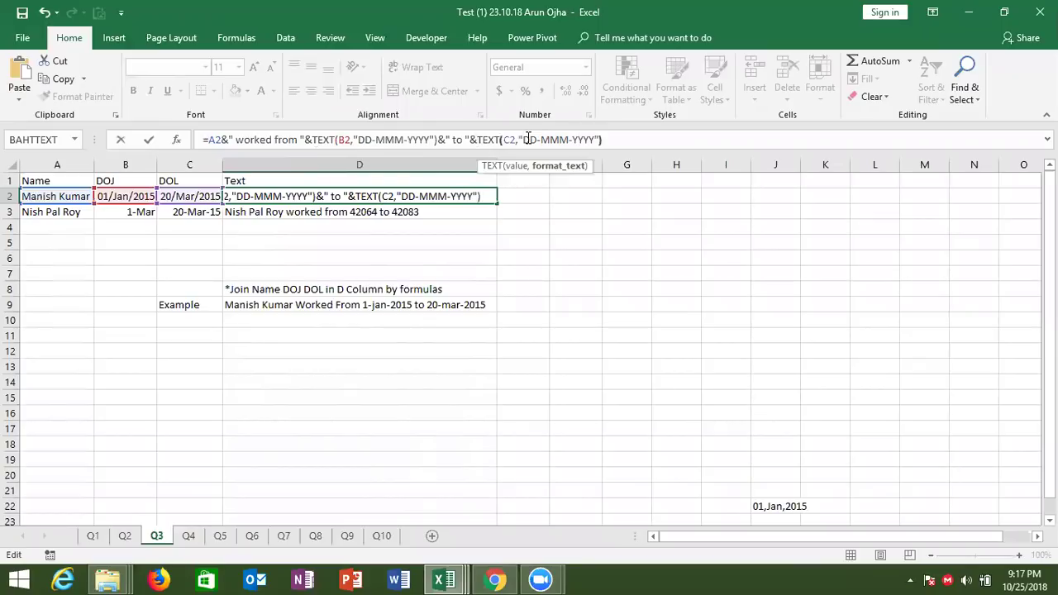
{"action": "key", "text": "Return"}
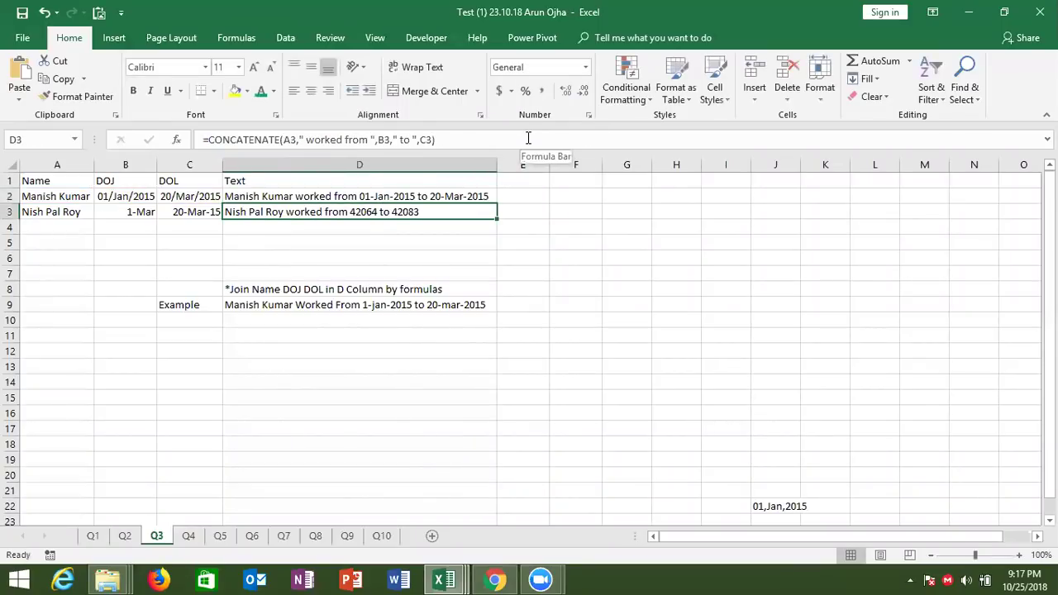
{"action": "key", "text": "Up"}
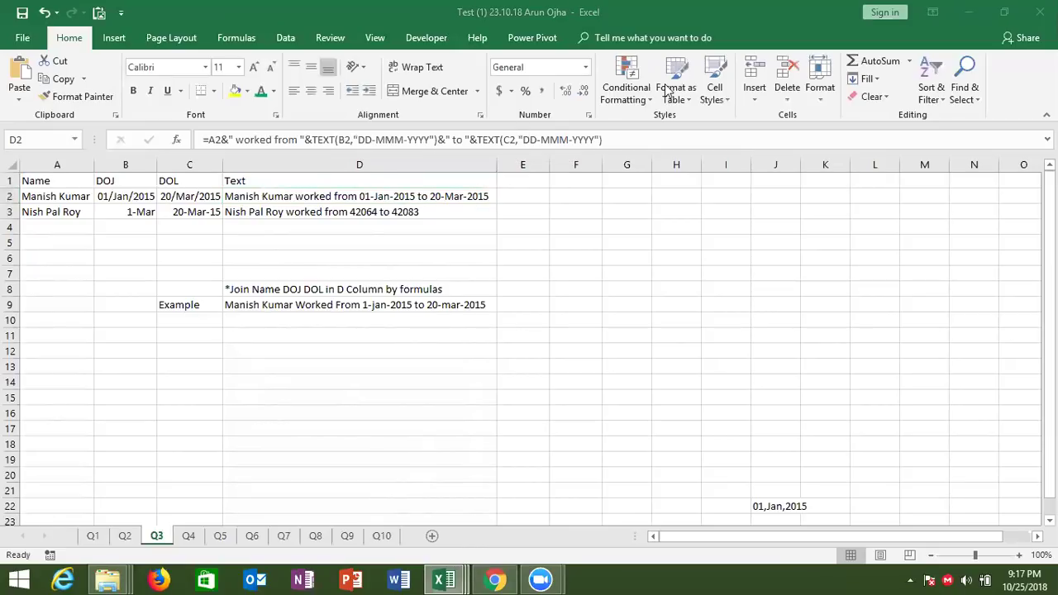
{"action": "left_click", "coordinate": [199, 538]}
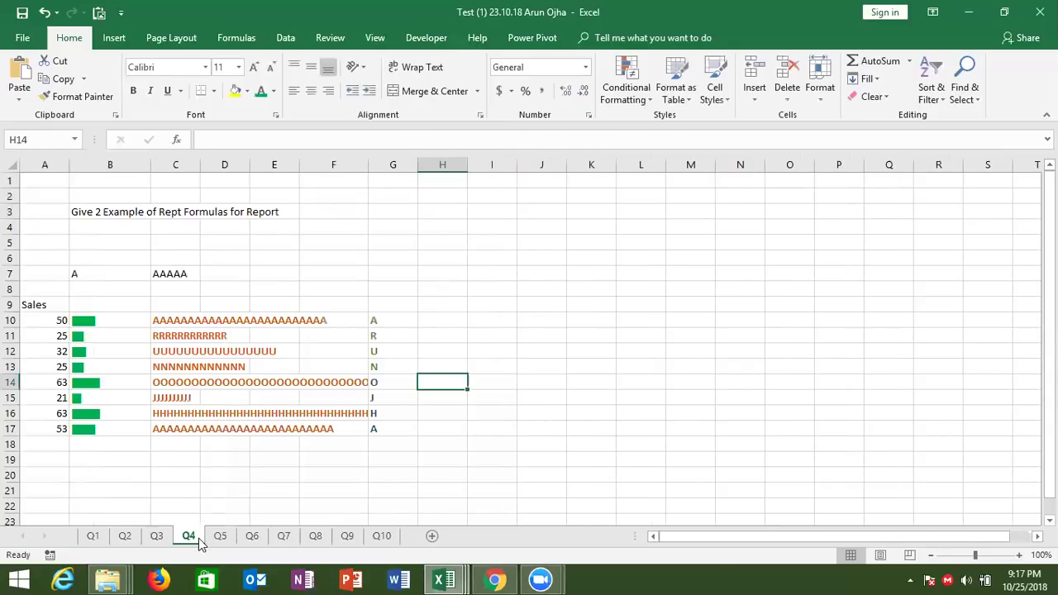
Step: Erase the REPT and LEFT letter examples in C10:G17, keeping column B's =REPT("|",A10/5) bars
{"action": "left_click", "coordinate": [233, 439]}
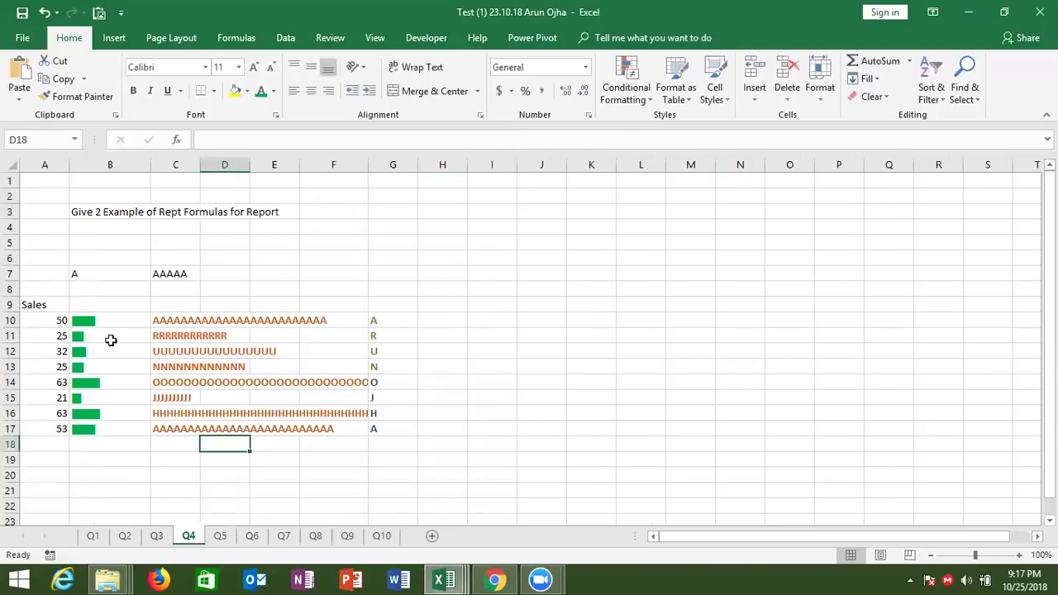
{"action": "left_click", "coordinate": [105, 323]}
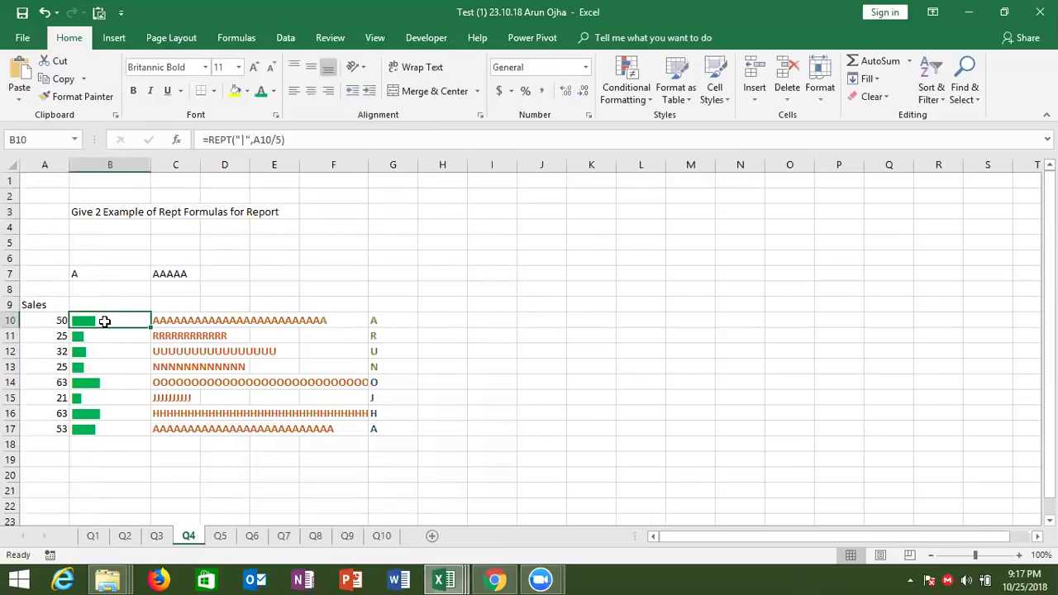
{"action": "left_click_drag", "start_coordinate": [105, 322], "coordinate": [105, 432]}
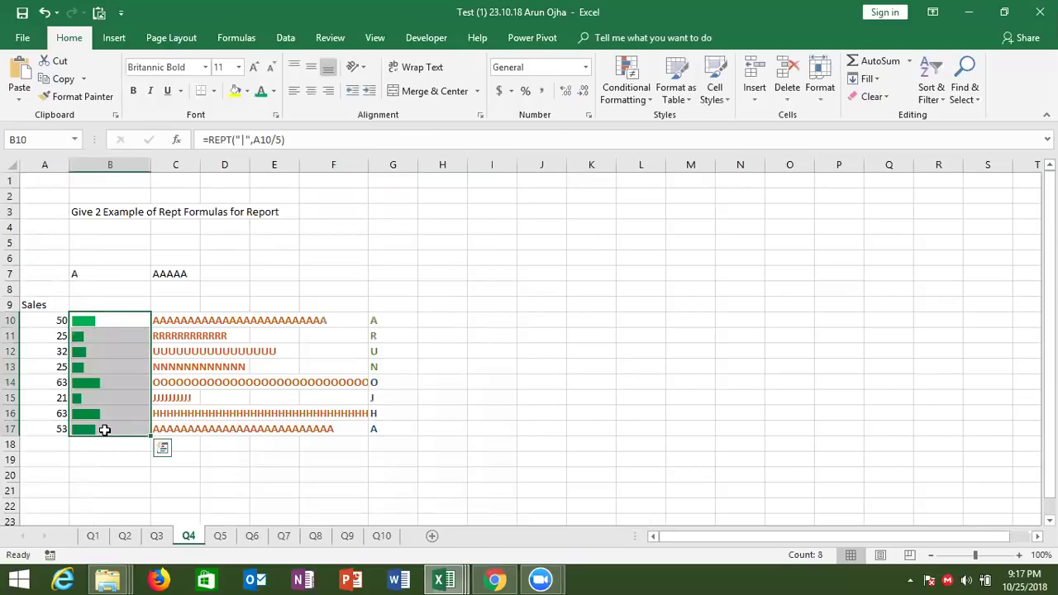
{"action": "left_click", "coordinate": [385, 428]}
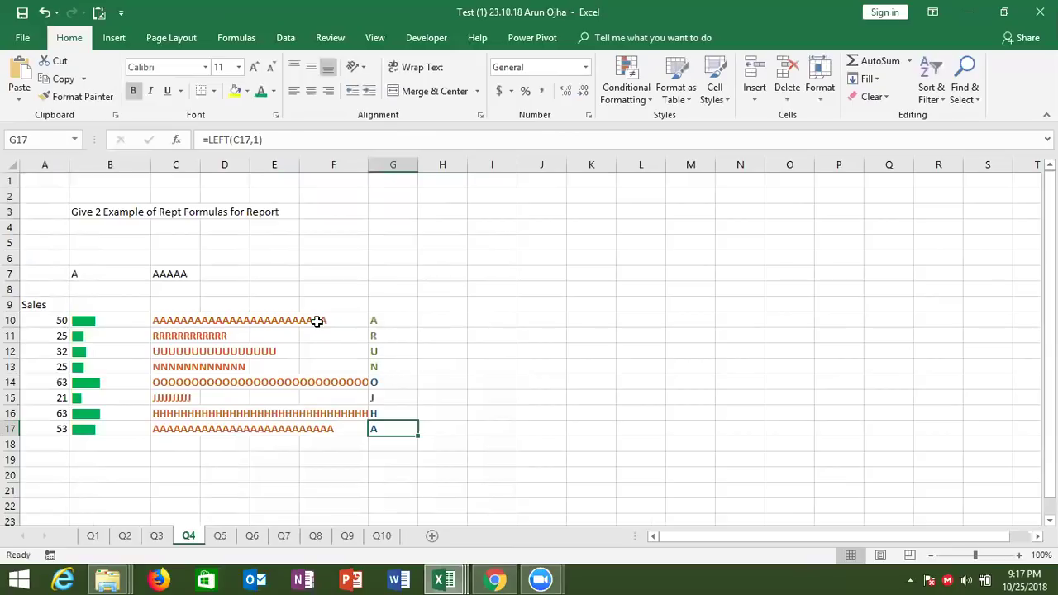
{"action": "left_click_drag", "start_coordinate": [317, 321], "coordinate": [372, 409]}
{"action": "mouse_move", "coordinate": [193, 324]}
{"action": "left_mouse_down"}
{"action": "mouse_move", "coordinate": [423, 431]}
{"action": "mouse_move", "coordinate": [412, 431]}
{"action": "left_mouse_up"}
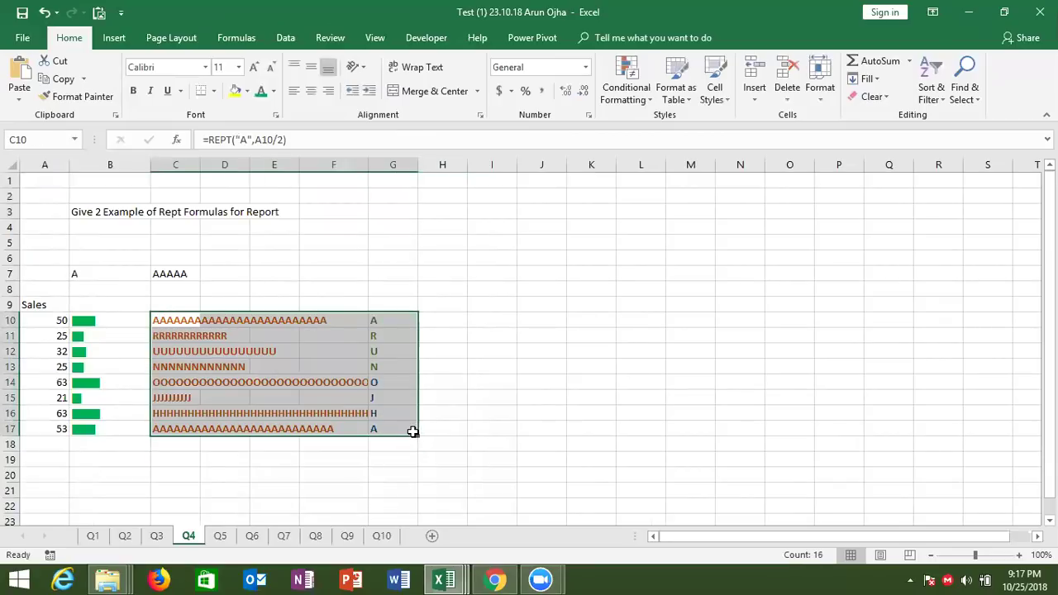
{"action": "key", "text": "BackSpace"}
{"action": "key", "text": "Escape"}
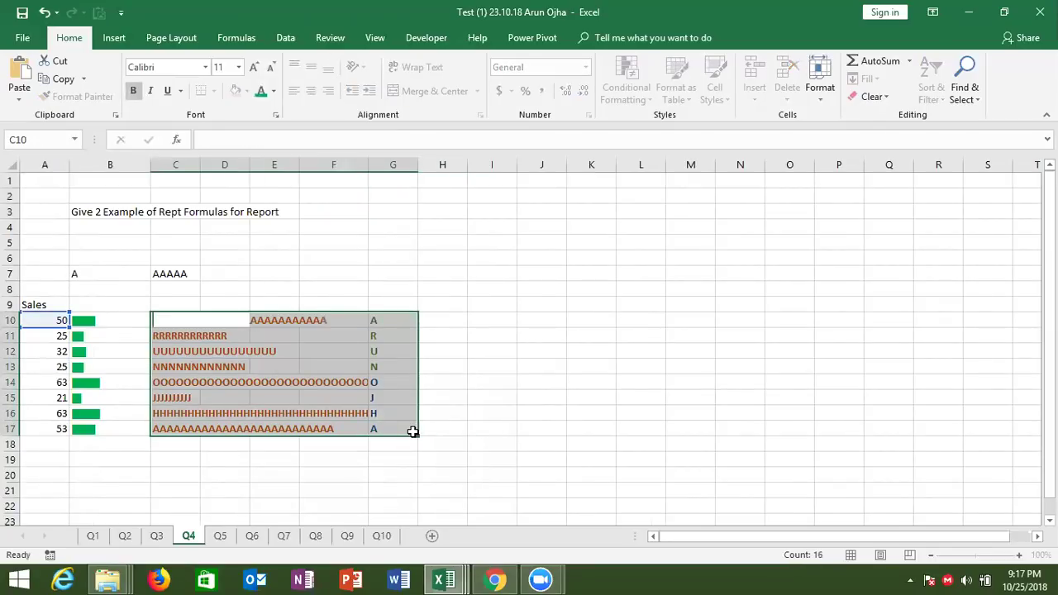
{"action": "key", "text": "Delete"}
{"action": "left_click_drag", "start_coordinate": [118, 321], "coordinate": [118, 423]}
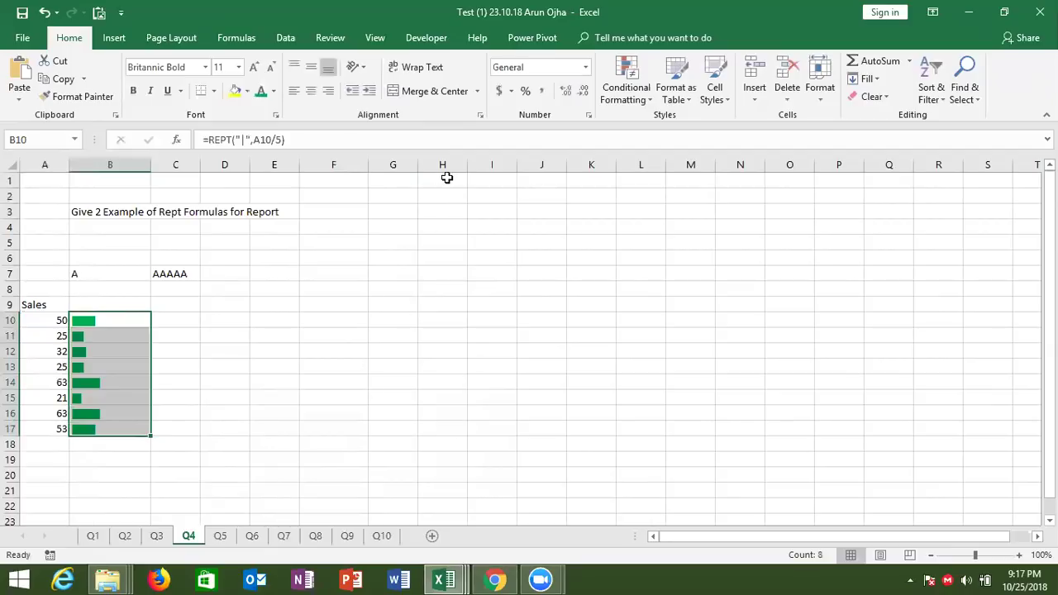
Step: Add a Loss/Profit header in H1 with 85, 36, 52, -87, 65 below it
{"action": "left_click", "coordinate": [445, 178]}
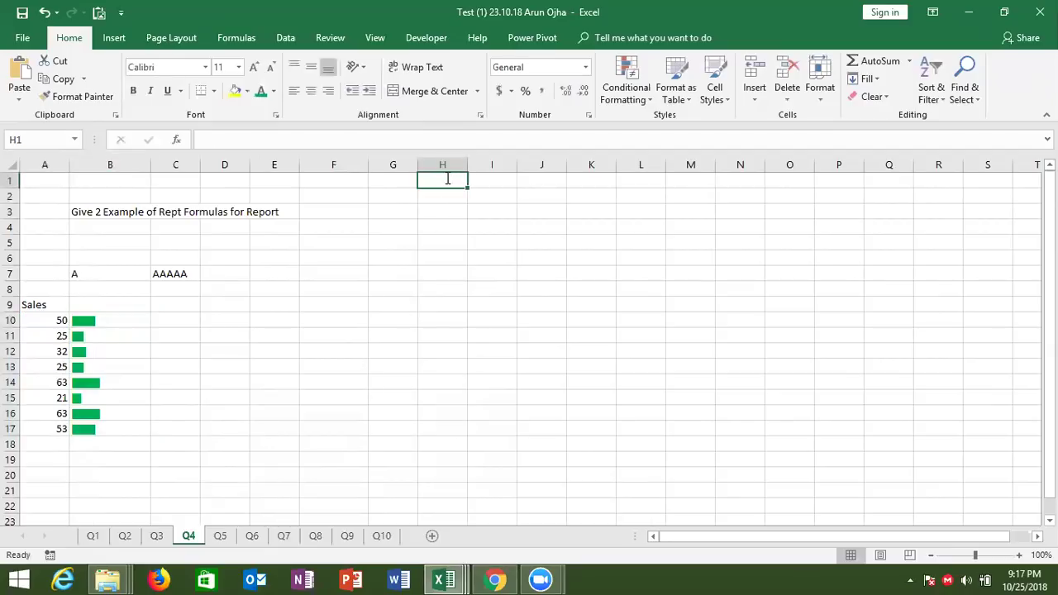
{"action": "type", "text": "Loss/Pro"}
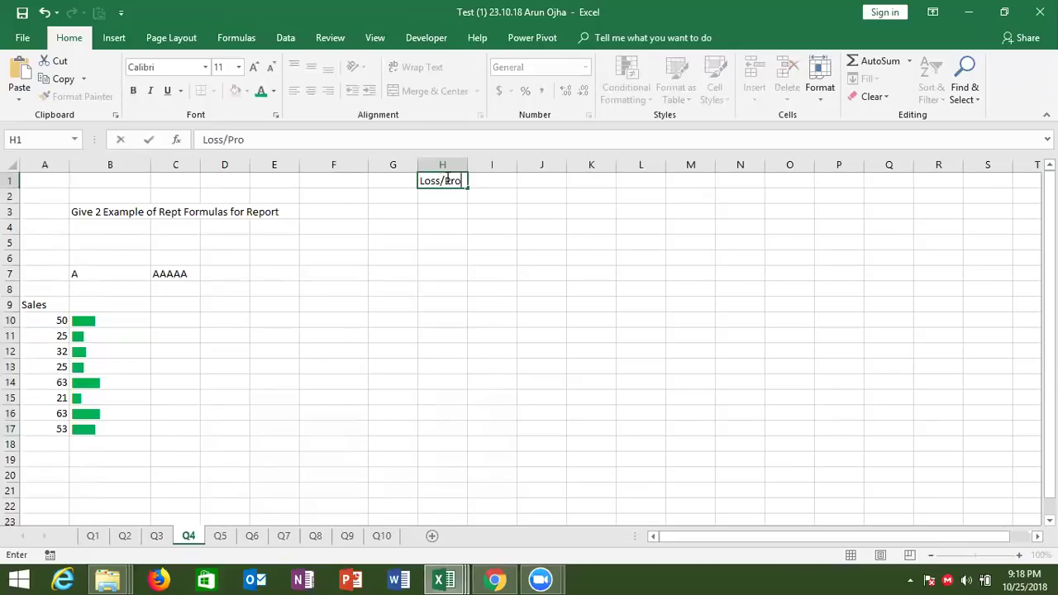
{"action": "type", "text": "fit"}
{"action": "key", "text": "Return"}
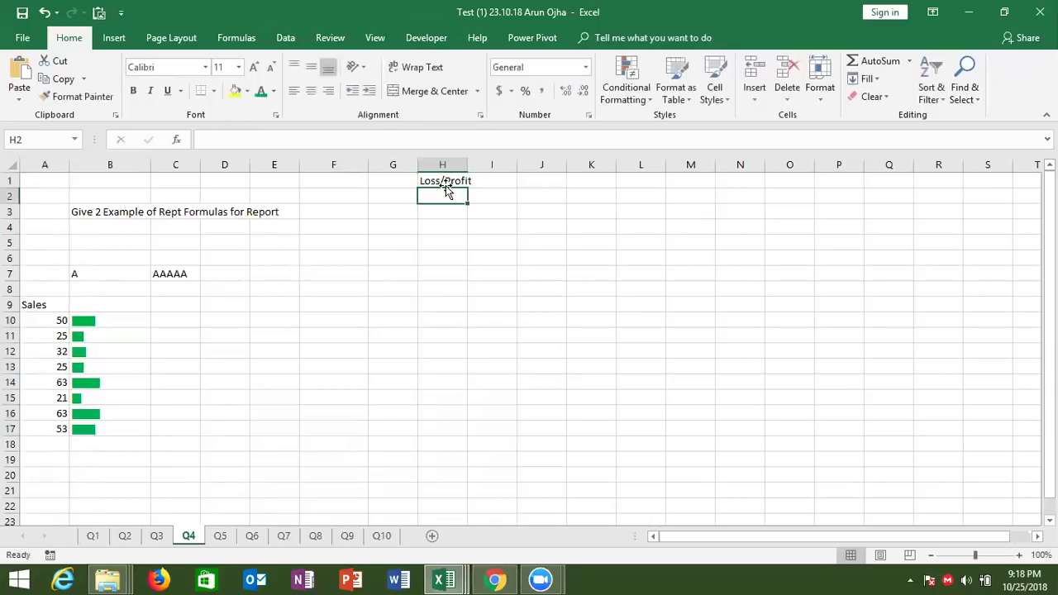
{"action": "type", "text": "85"}
{"action": "key", "text": "Return"}
{"action": "type", "text": "36"}
{"action": "key", "text": "Return"}
{"action": "type", "text": "52"}
{"action": "key", "text": "Return"}
{"action": "type", "text": "-87"}
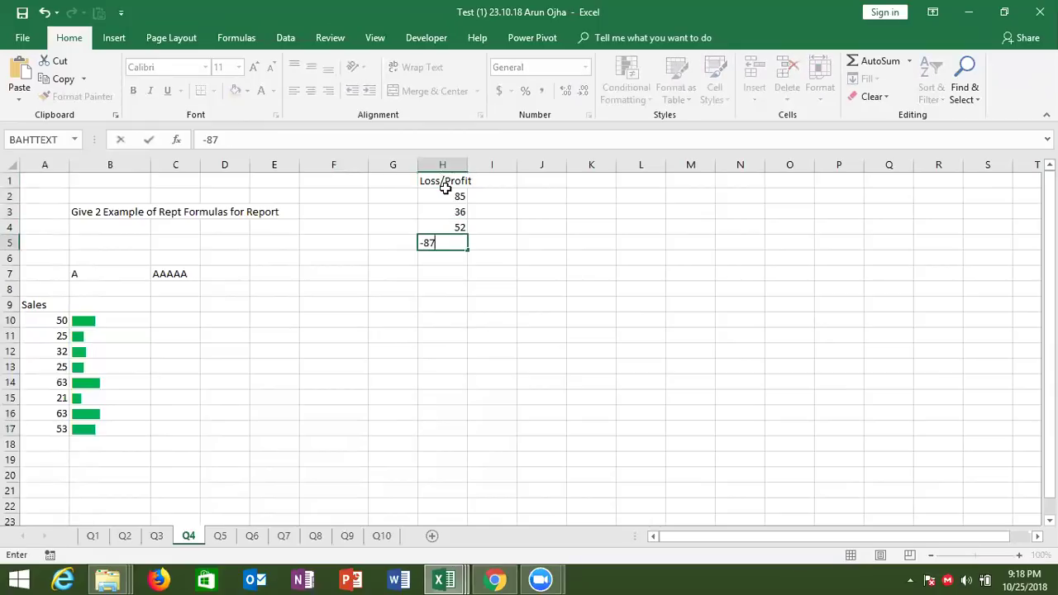
{"action": "key", "text": "Return"}
{"action": "type", "text": "65"}
{"action": "key", "text": "Return"}
Step: Enter -85 in both H7 and H8, correcting the mistyped entries
{"action": "type", "text": "*85"}
{"action": "key", "text": "Return"}
{"action": "type", "text": "1-"}
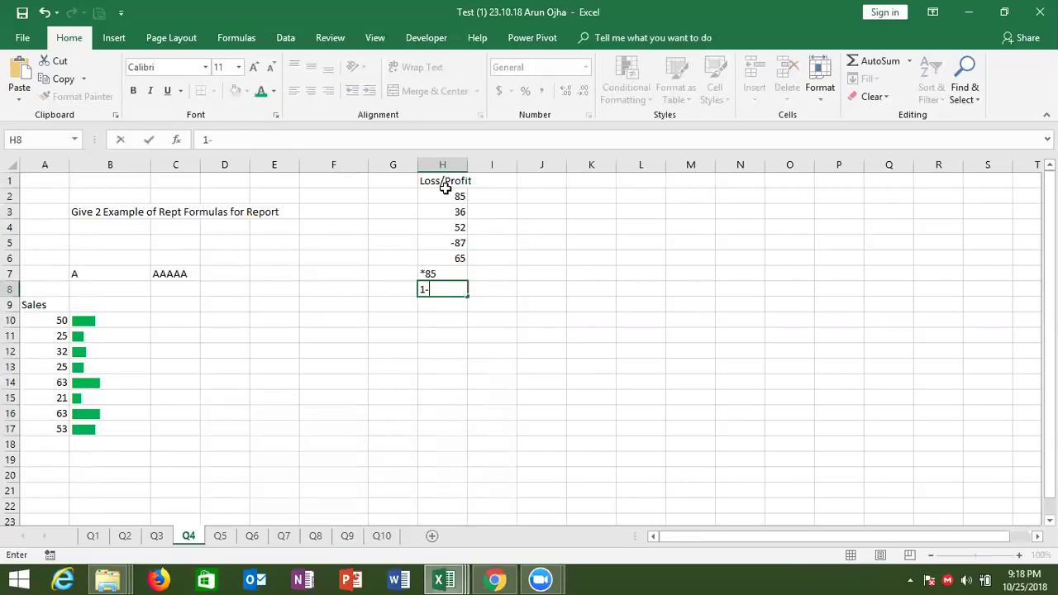
{"action": "key", "text": "BackSpace"}
{"action": "key", "text": "BackSpace"}
{"action": "type", "text": "-85"}
{"action": "key", "text": "Up"}
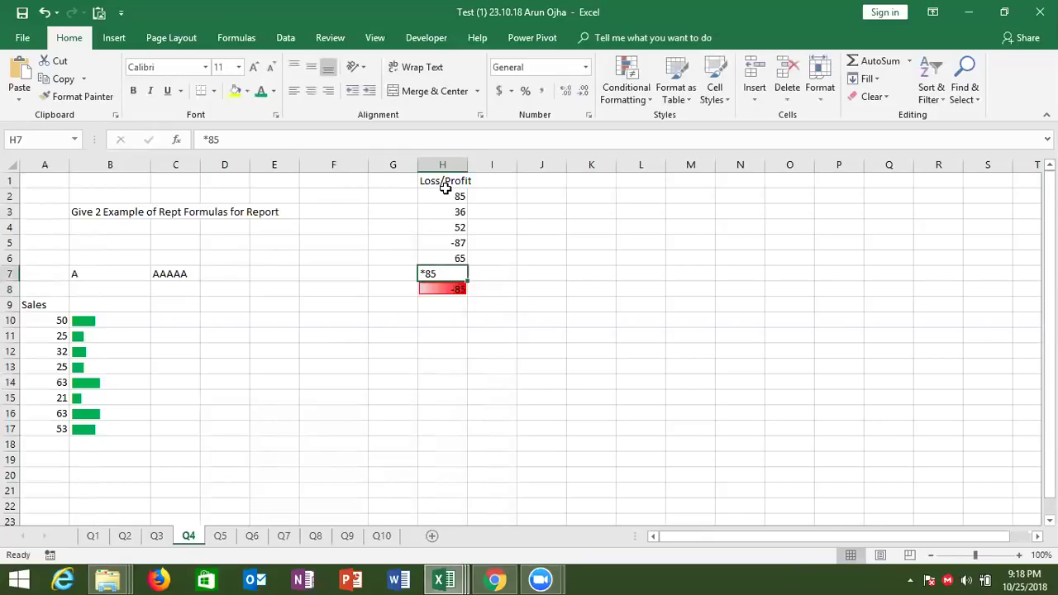
{"action": "type", "text": "-85"}
{"action": "key", "text": "Return"}
{"action": "type", "text": "1111"}
{"action": "key", "text": "Escape"}
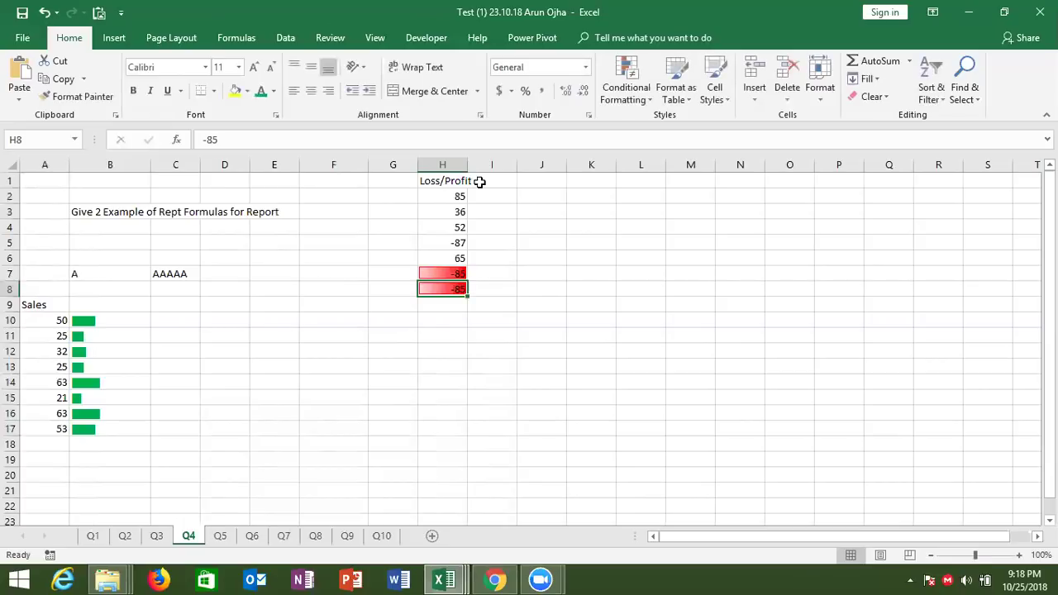
Step: Clear the conditional formatting rules from the entire Q4 sheet
{"action": "left_click_drag", "start_coordinate": [449, 180], "coordinate": [458, 304]}
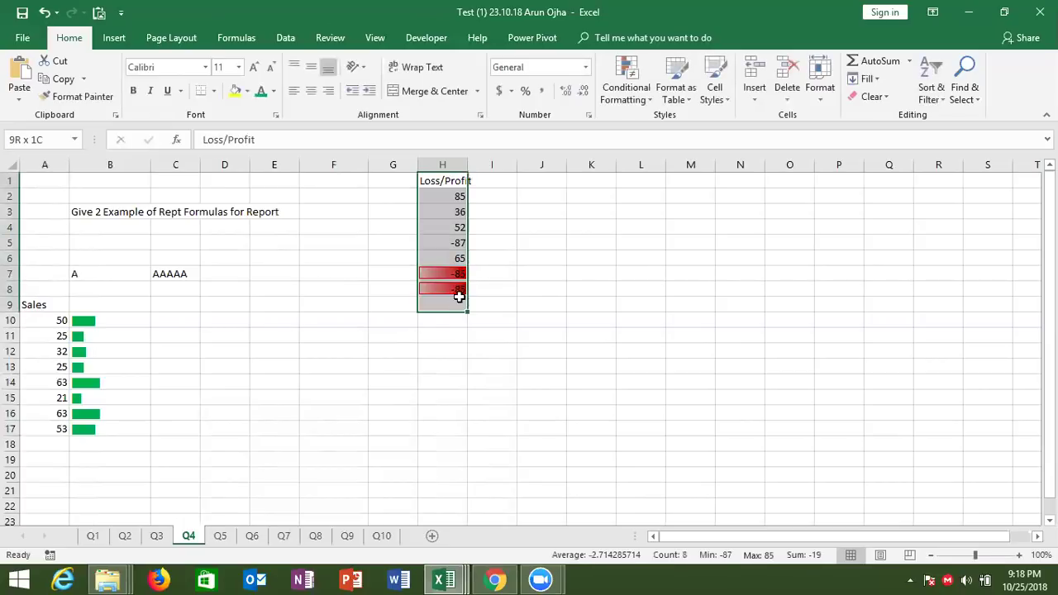
{"action": "left_click", "coordinate": [624, 97]}
{"action": "mouse_move", "coordinate": [673, 309]}
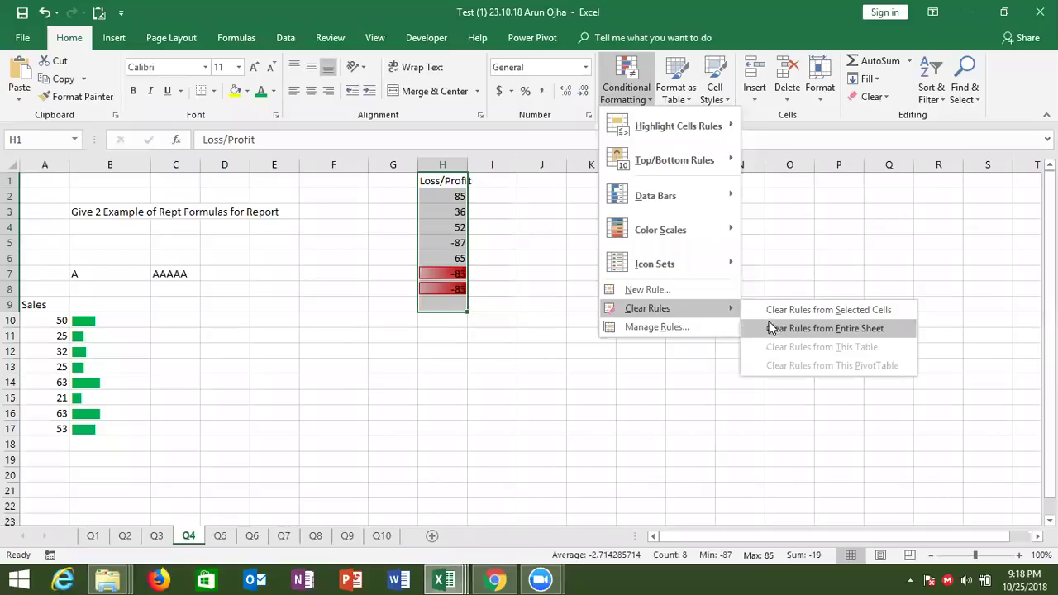
{"action": "left_click", "coordinate": [769, 324]}
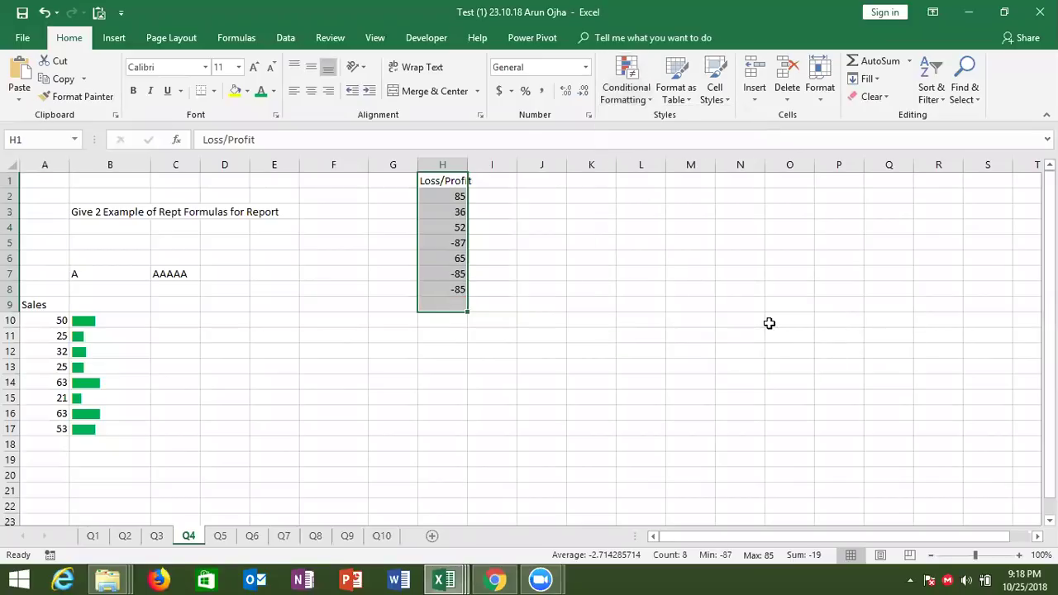
{"action": "left_click", "coordinate": [506, 178]}
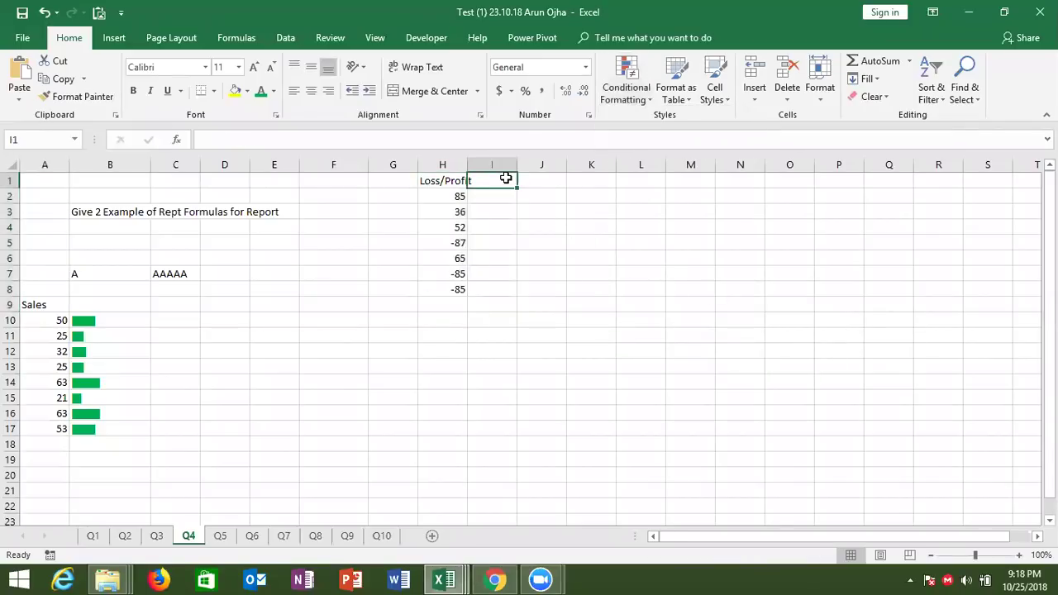
Step: Enter the column headers Loss in I1 and Profit in J1
{"action": "type", "text": "Loss"}
{"action": "key", "text": "Tab"}
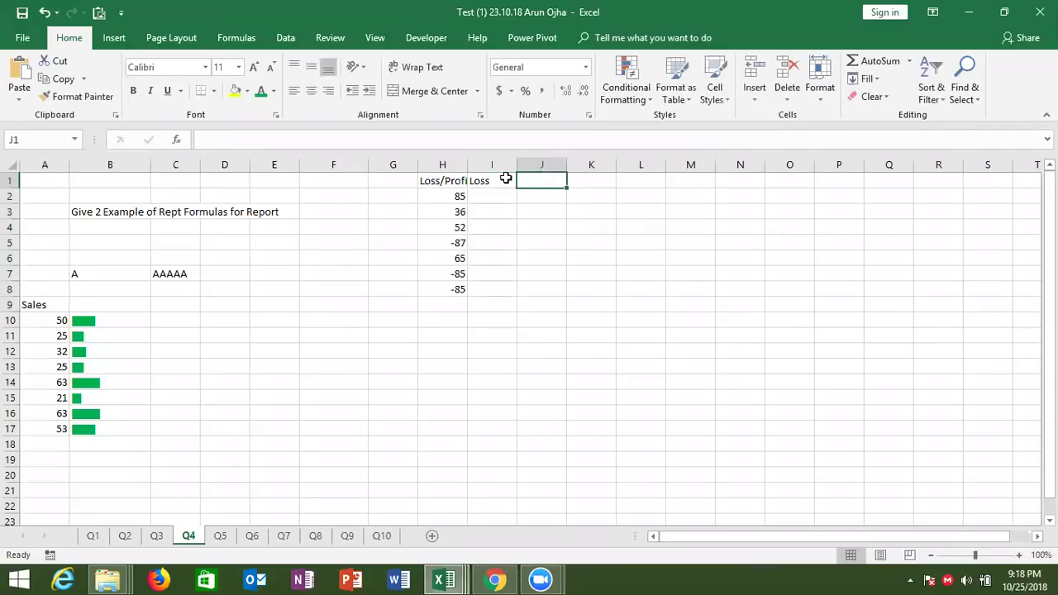
{"action": "type", "text": "Pro"}
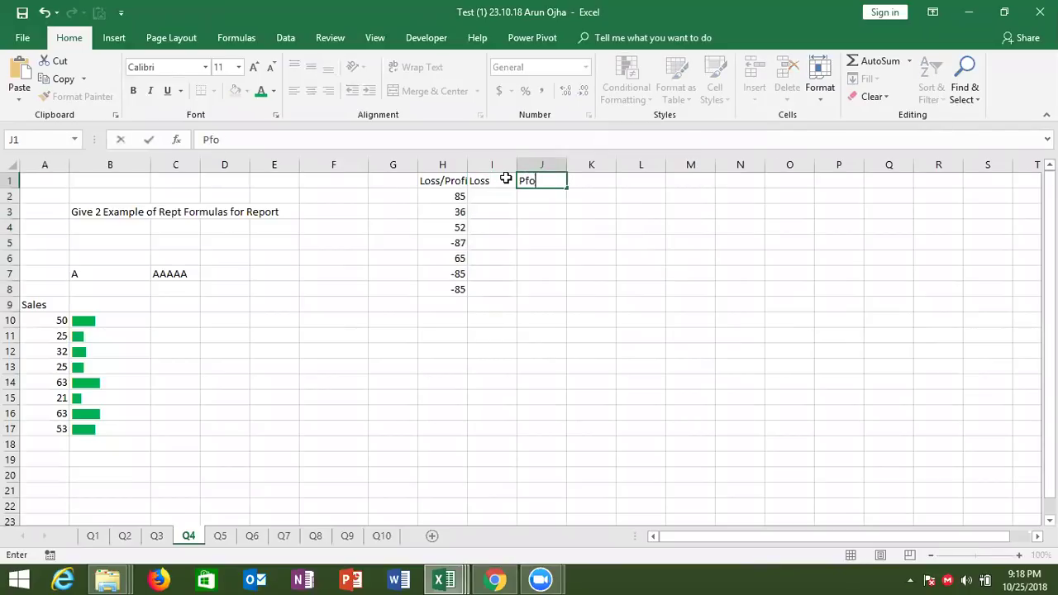
{"action": "type", "text": "fit"}
{"action": "left_click", "coordinate": [491, 203]}
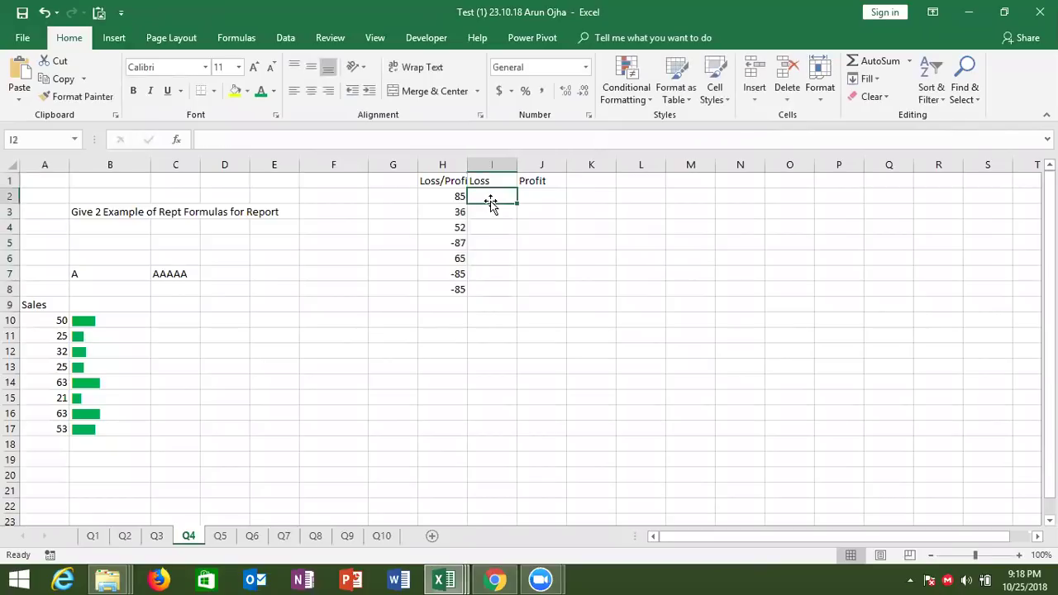
Step: Enter =IF(H2<0,REPT("|",ABS(H2))) in I2 to draw a pipe bar for negative values
{"action": "type", "text": "=IF"}
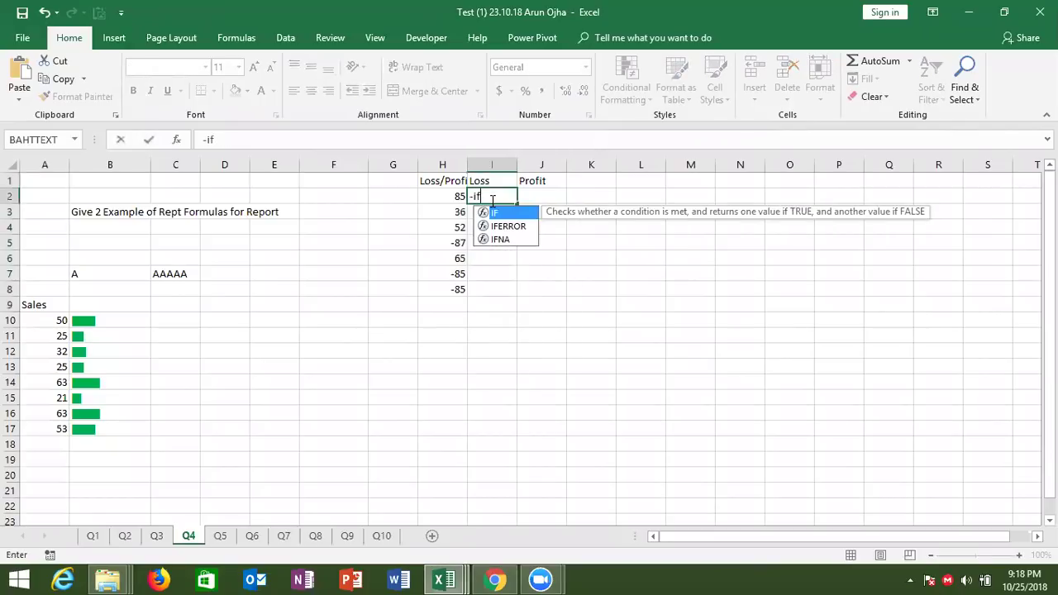
{"action": "type", "text": "("}
{"action": "key", "text": "BackSpace"}
{"action": "key", "text": "BackSpace"}
{"action": "key", "text": "BackSpace"}
{"action": "key", "text": "Escape"}
{"action": "type", "text": "=if"}
{"action": "key", "text": "Tab"}
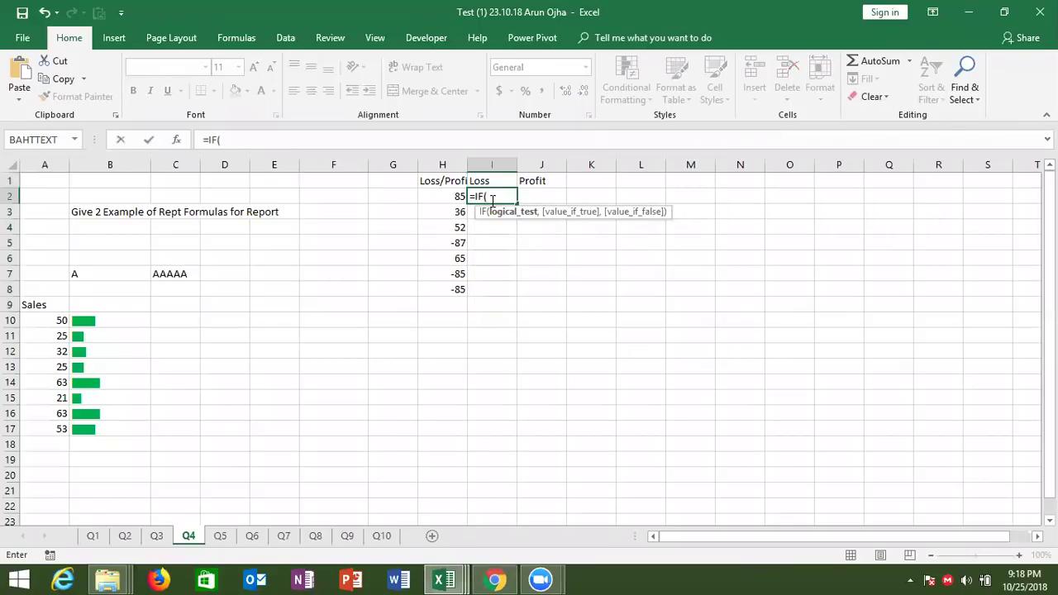
{"action": "key", "text": "Left"}
{"action": "type", "text": "<0,"}
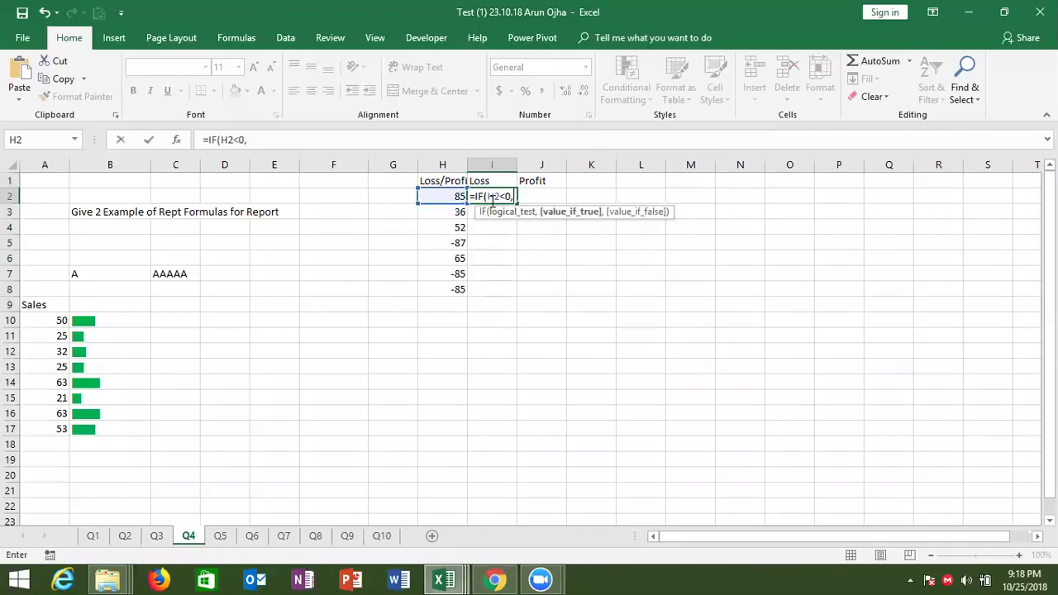
{"action": "type", "text": "re"}
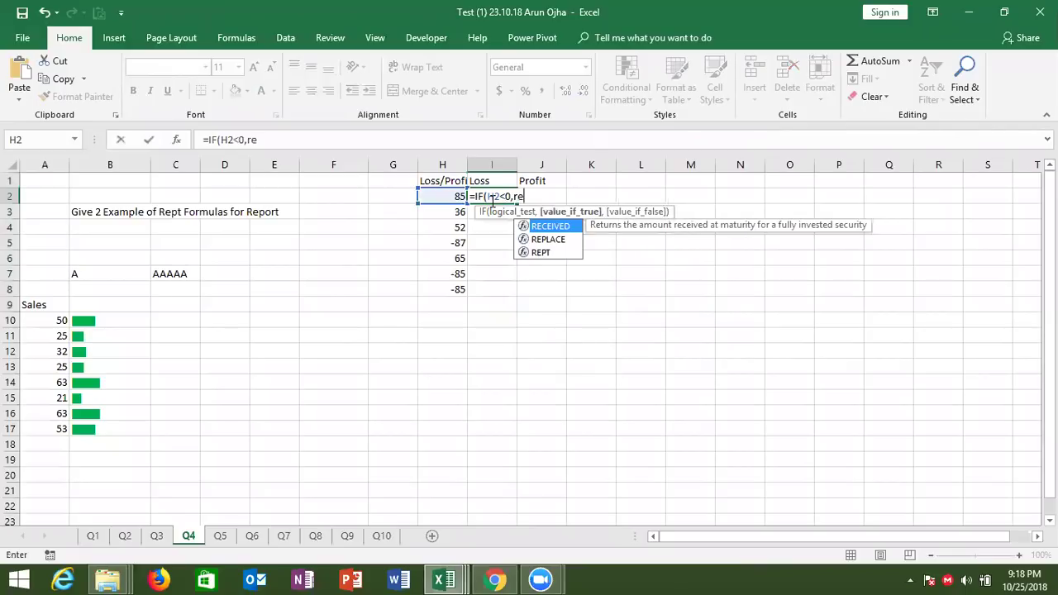
{"action": "key", "text": "Down"}
{"action": "key", "text": "Down"}
{"action": "key", "text": "Tab"}
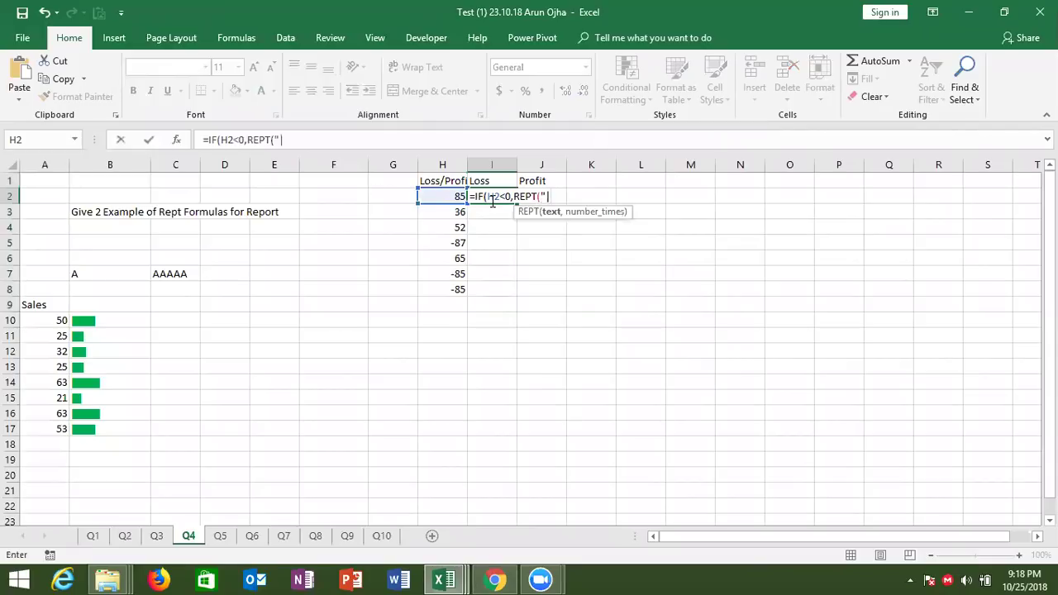
{"action": "type", "text": ","}
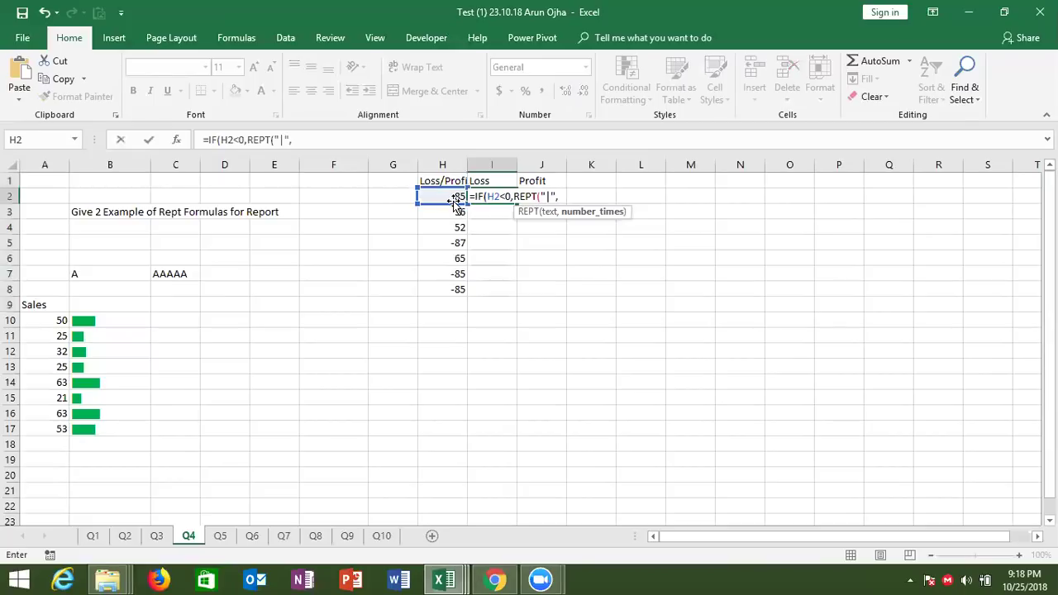
{"action": "type", "text": "abs"}
{"action": "key", "text": "Tab"}
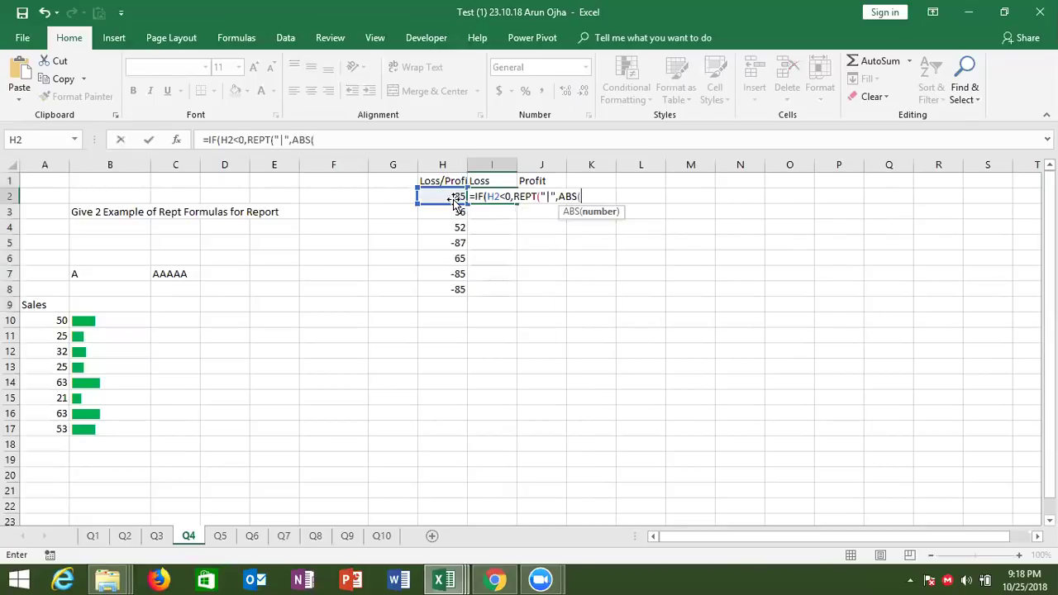
{"action": "left_click", "coordinate": [453, 196]}
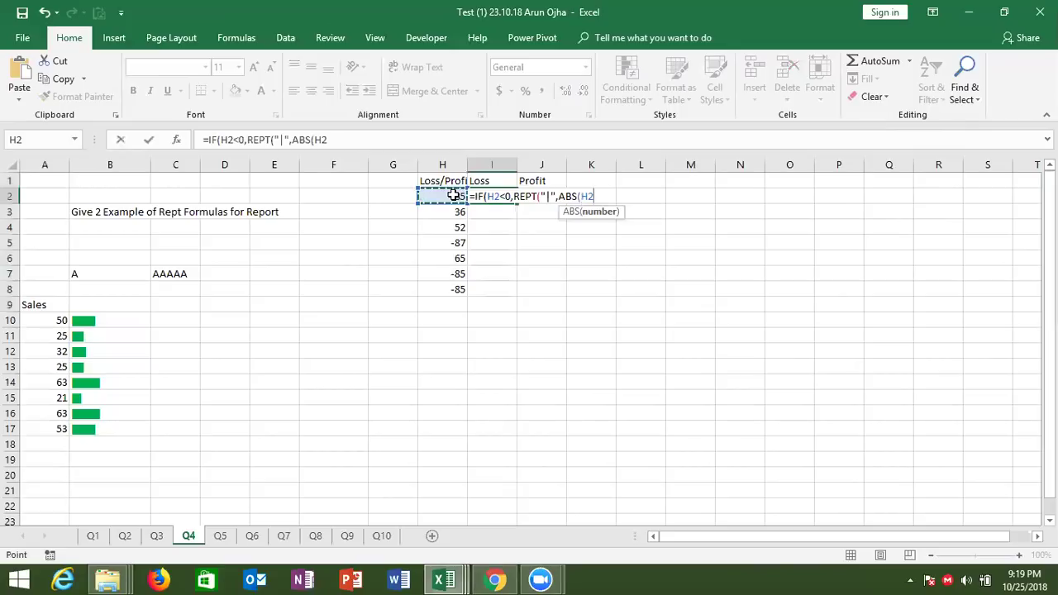
{"action": "type", "text": "))"}
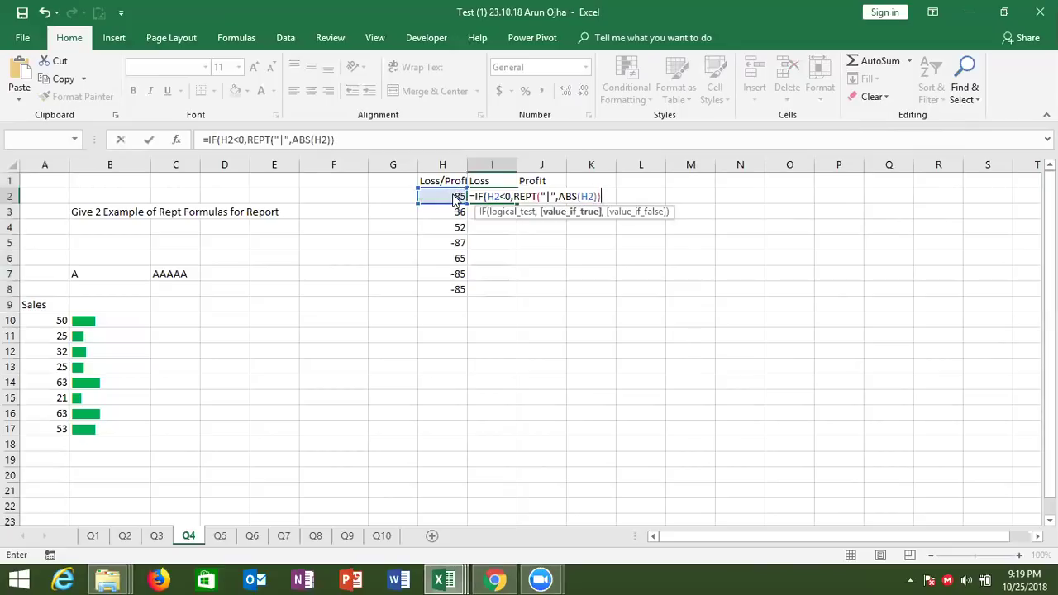
{"action": "key", "text": "Return"}
{"action": "key", "text": "Return"}
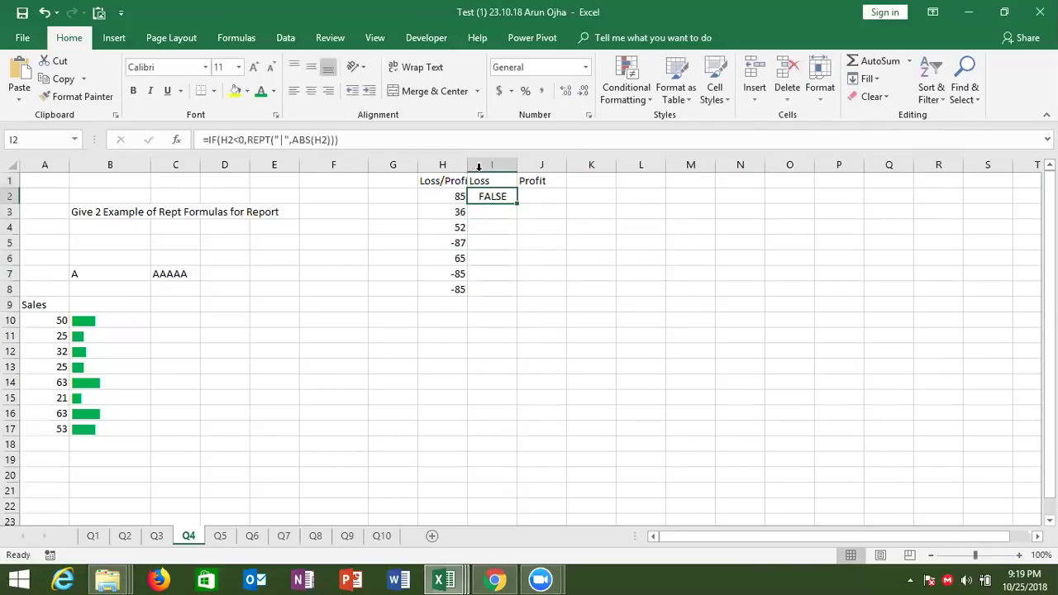
Step: Add an empty-string "" result to the I2 formula so non-negative values stay blank
{"action": "left_click", "coordinate": [336, 140]}
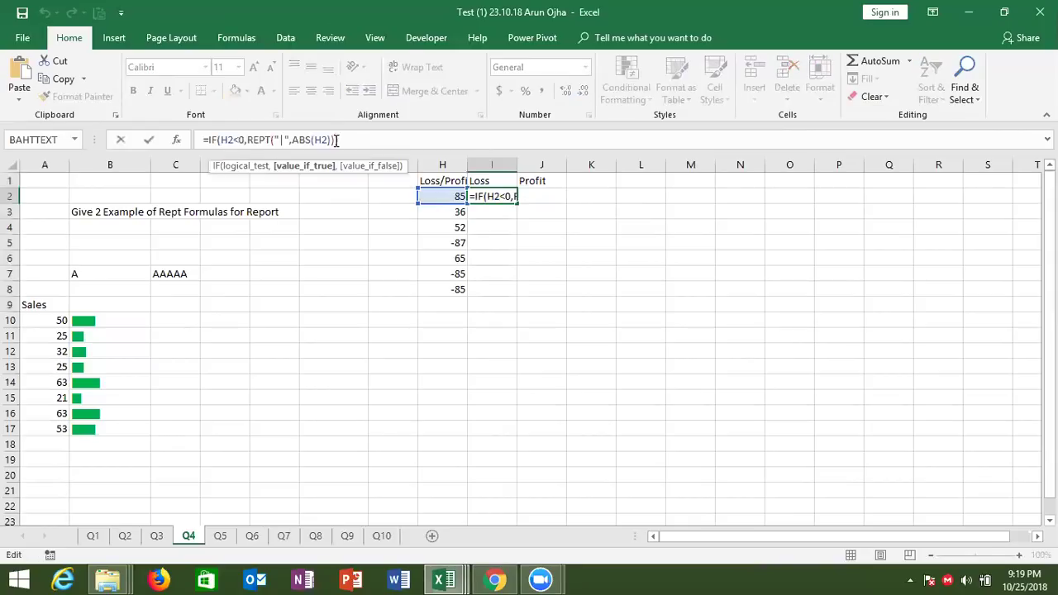
{"action": "type", "text": ",\"\""}
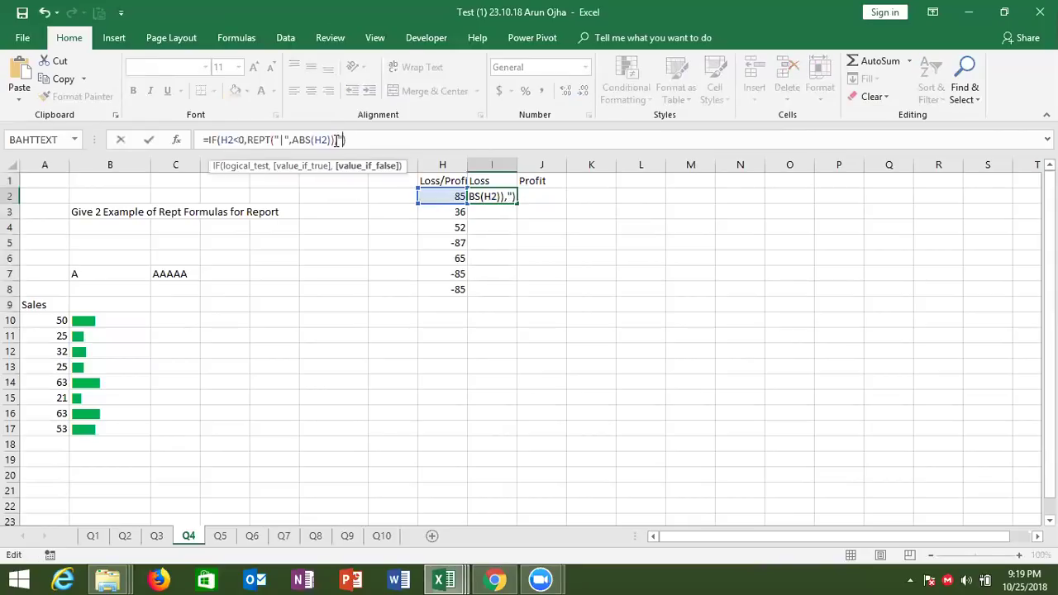
{"action": "key", "text": "Return"}
{"action": "key", "text": "Up"}
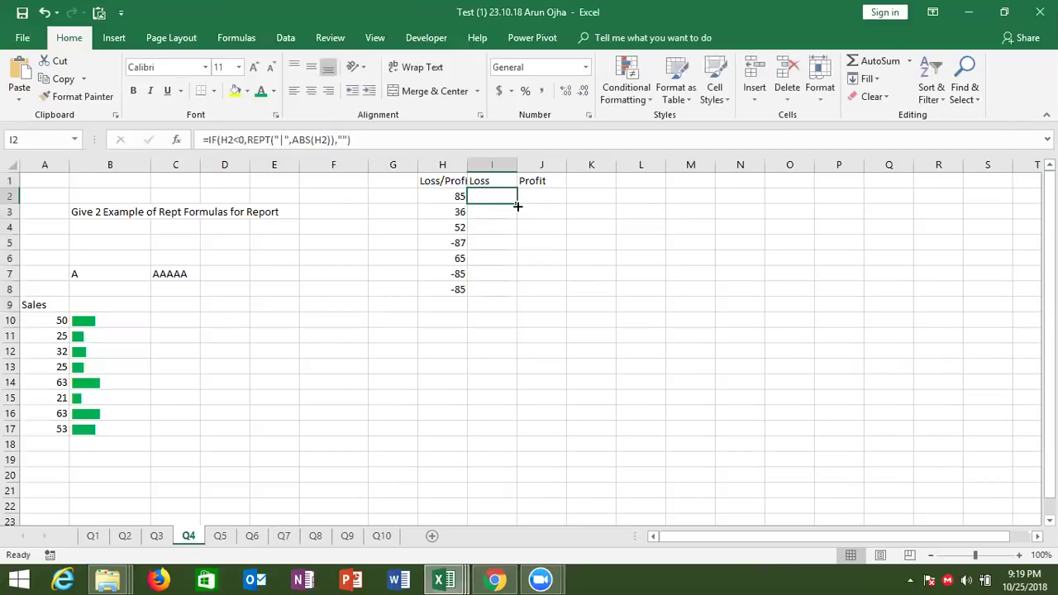
Step: Scale the Loss bars to ABS(H2/5) and fill the formula down through I8
{"action": "double_click", "coordinate": [516, 204]}
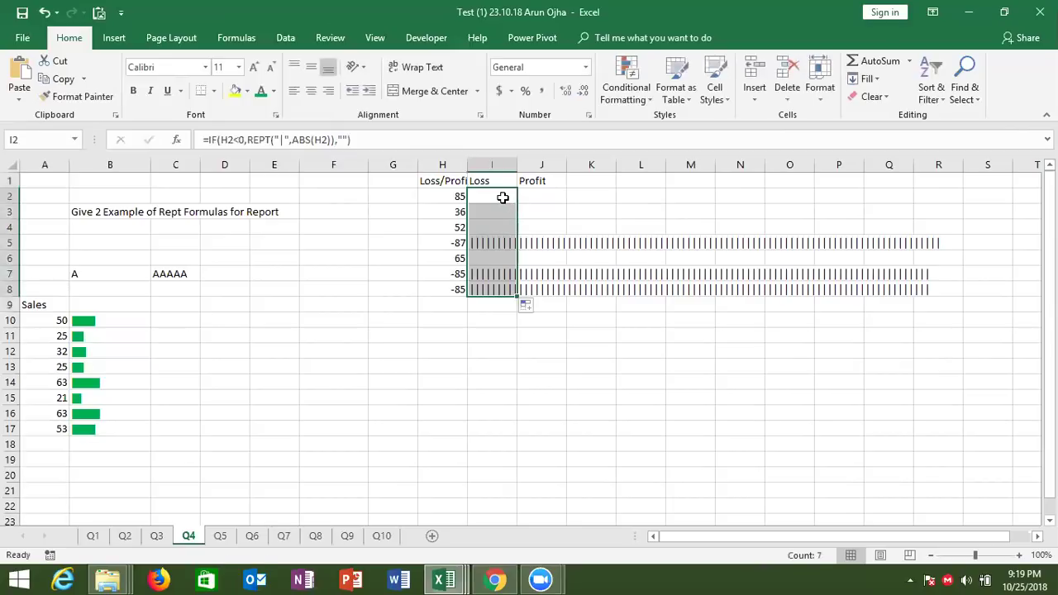
{"action": "left_click", "coordinate": [502, 197]}
{"action": "left_click", "coordinate": [327, 141]}
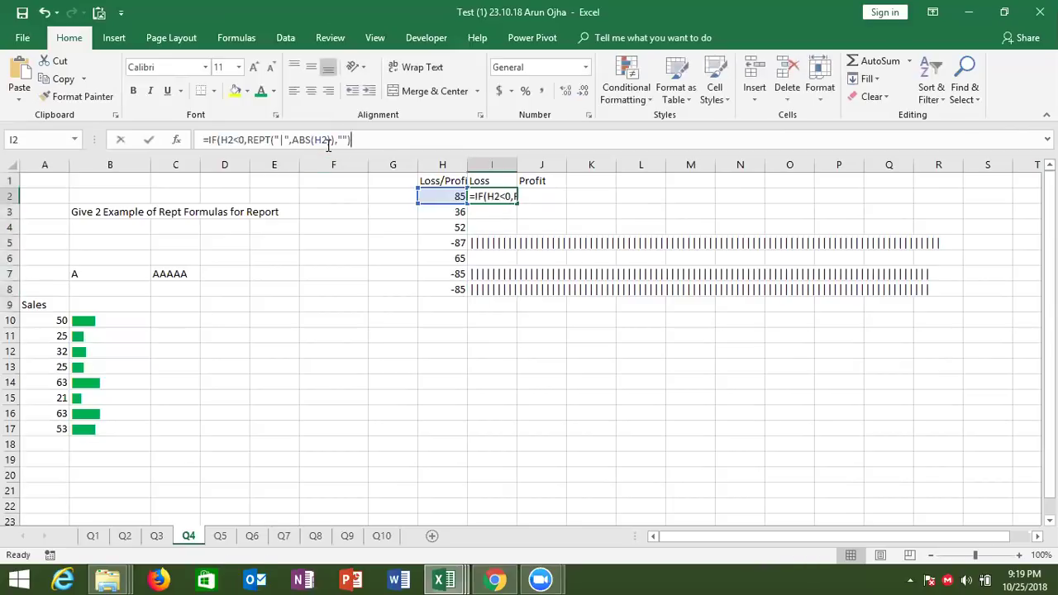
{"action": "type", "text": ")"}
{"action": "type", "text": "/5"}
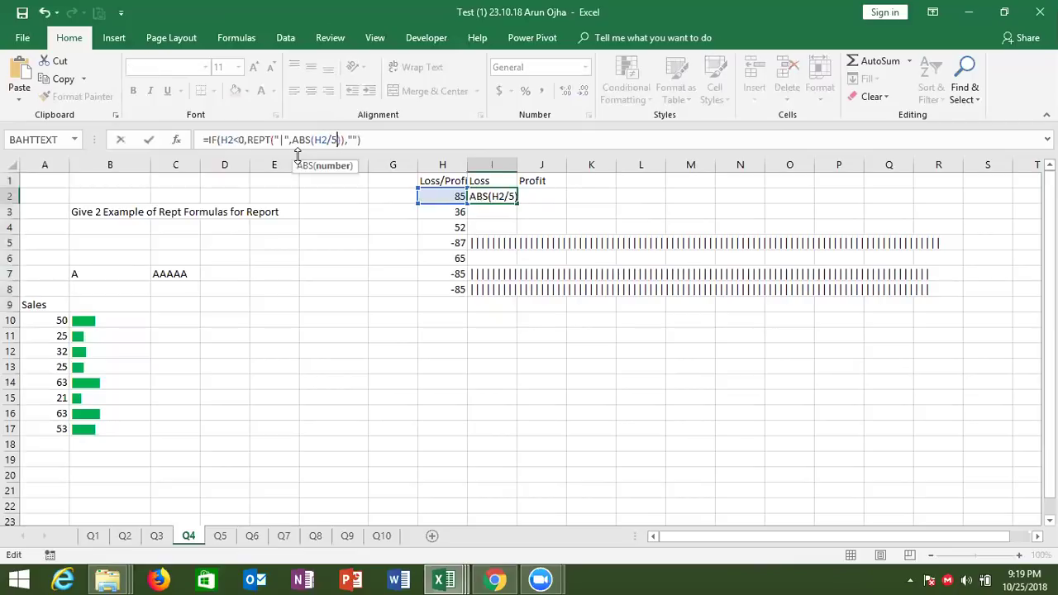
{"action": "key", "text": "Return"}
{"action": "key", "text": "Up"}
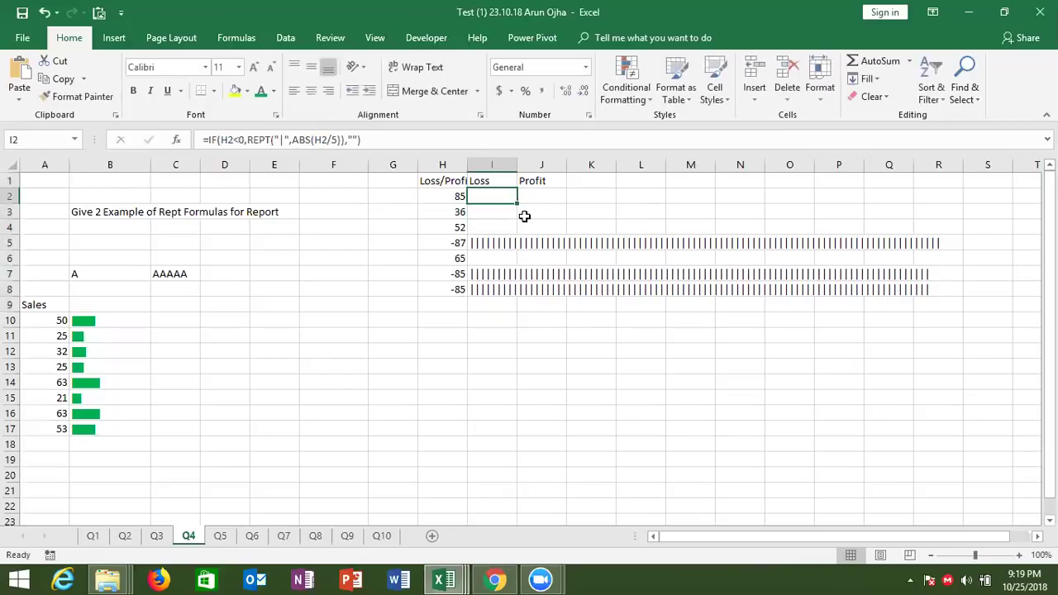
{"action": "double_click", "coordinate": [519, 205]}
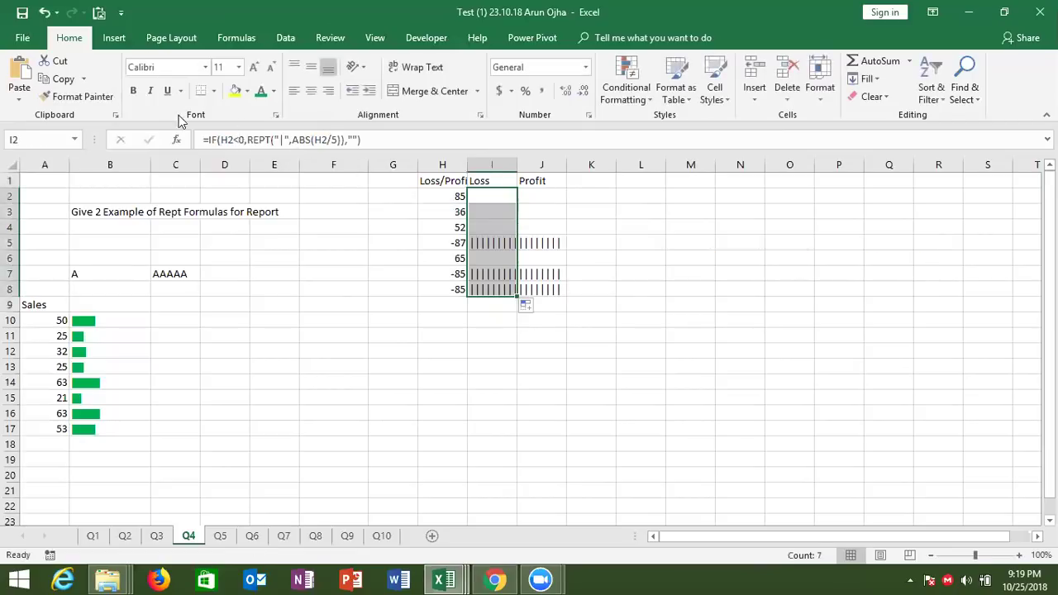
Step: Copy the Loss formula into J2 and change its condition to H2>0 for Profit
{"action": "left_click_drag", "start_coordinate": [208, 139], "coordinate": [380, 164]}
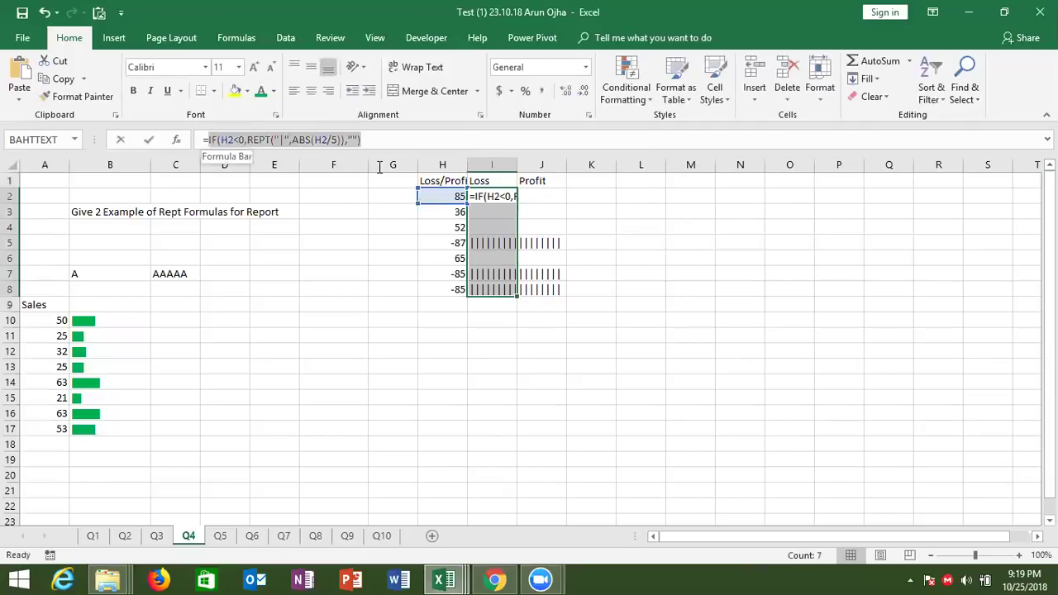
{"action": "key", "text": "Escape"}
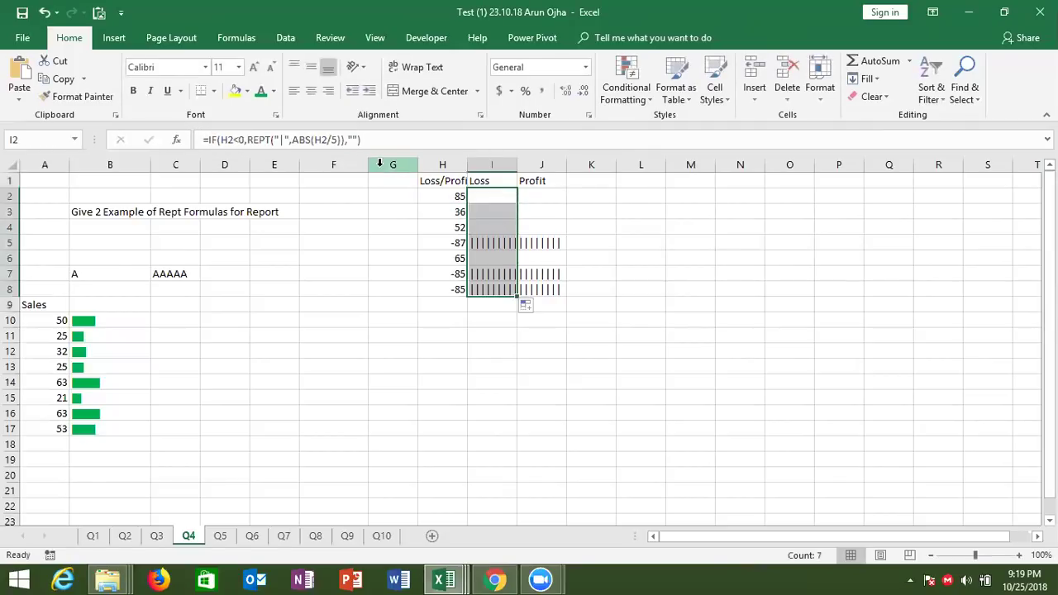
{"action": "key", "text": "Right"}
{"action": "type", "text": "="}
{"action": "key", "text": "ctrl+v"}
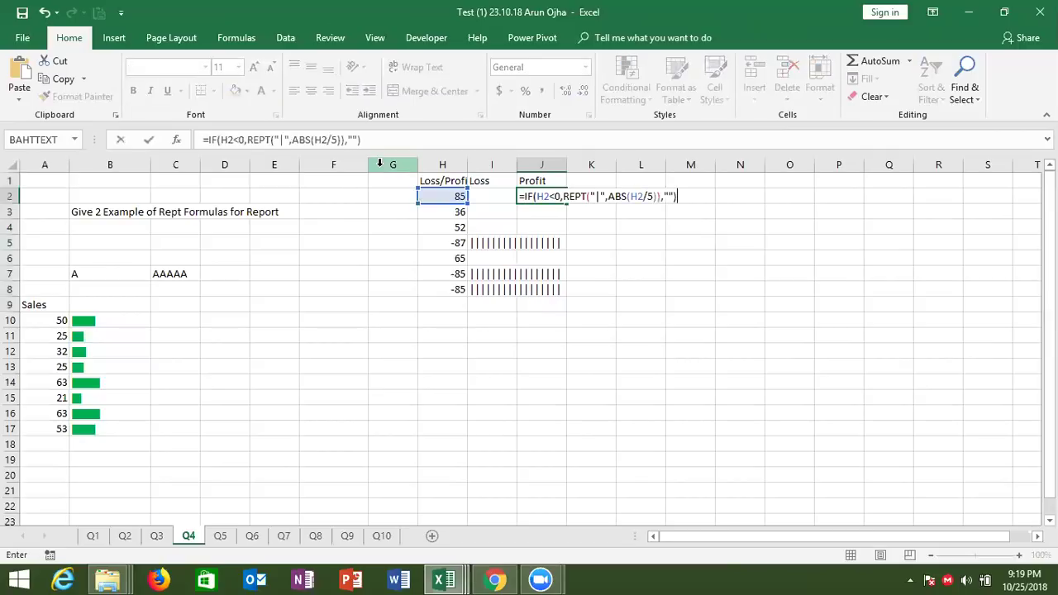
{"action": "left_click", "coordinate": [559, 196]}
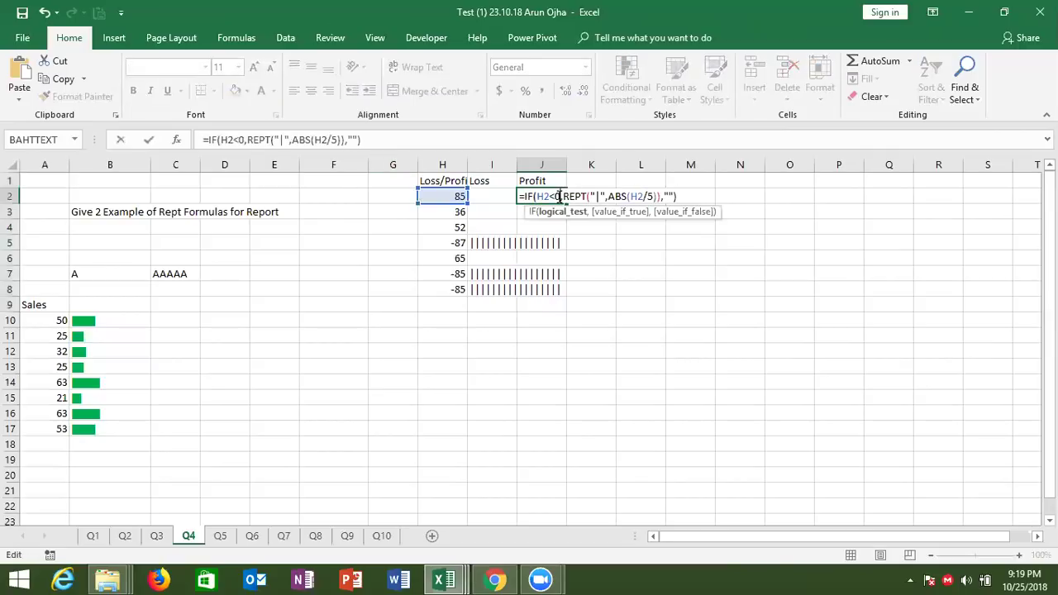
{"action": "key", "text": "BackSpace"}
{"action": "type", "text": ">"}
{"action": "key", "text": "ctrl+Return"}
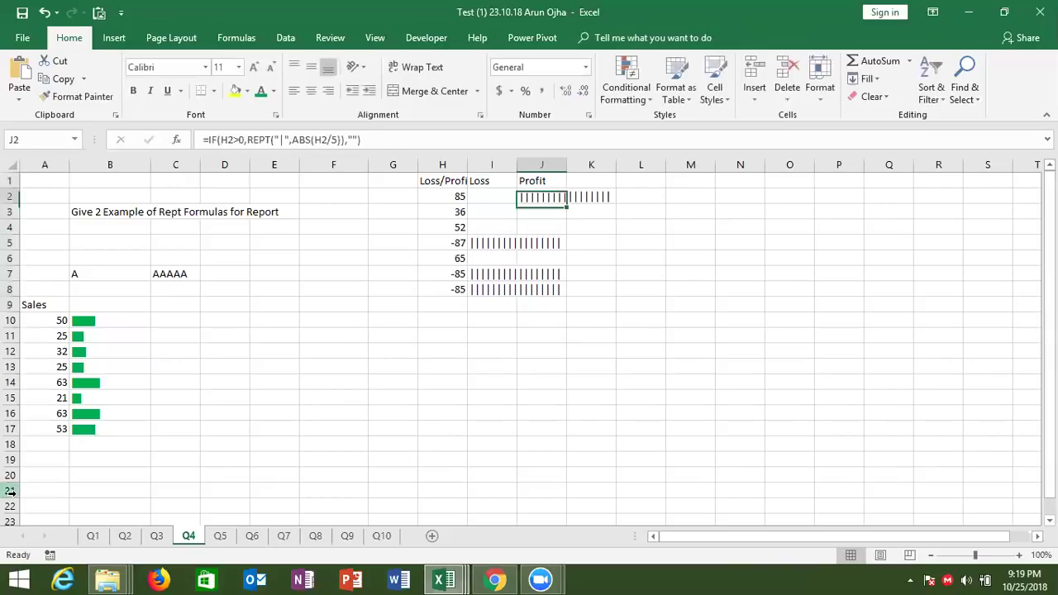
Step: Fill the Profit formula down through J8 and select I2:J8
{"action": "left_click", "coordinate": [572, 196]}
{"action": "left_click", "coordinate": [547, 198]}
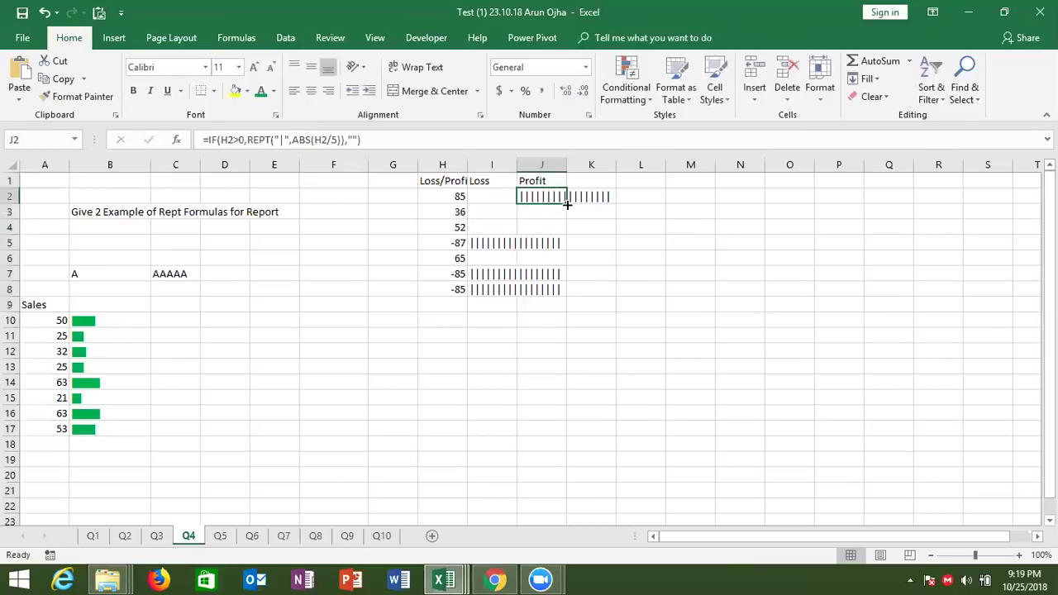
{"action": "double_click", "coordinate": [566, 204]}
{"action": "left_click_drag", "start_coordinate": [508, 194], "coordinate": [534, 289]}
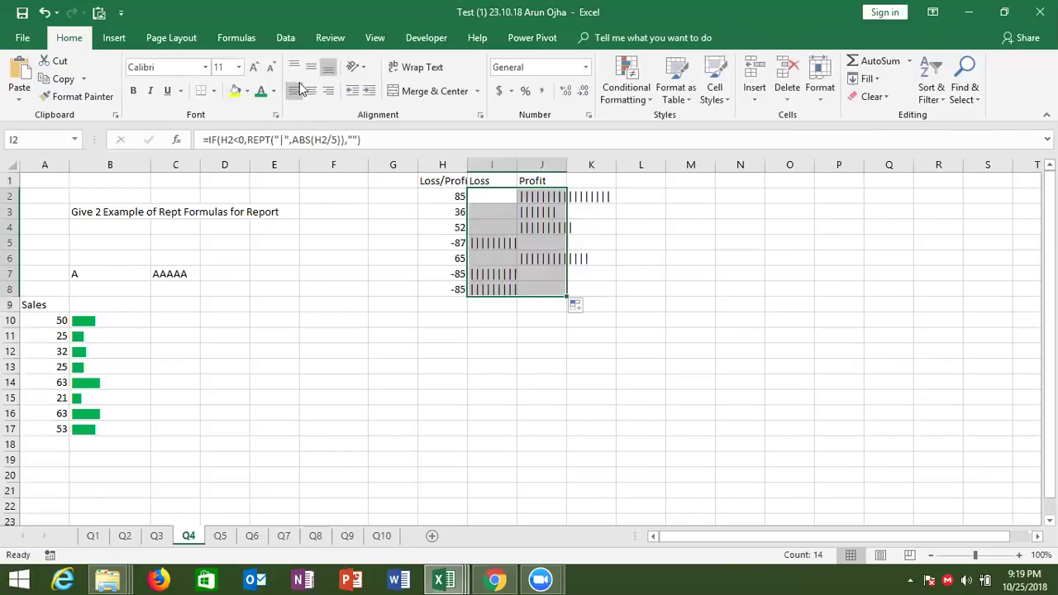
Step: Set the bars to Britannic Bold, right-align the Loss bars, and left-align the Profit bars
{"action": "left_click", "coordinate": [205, 67]}
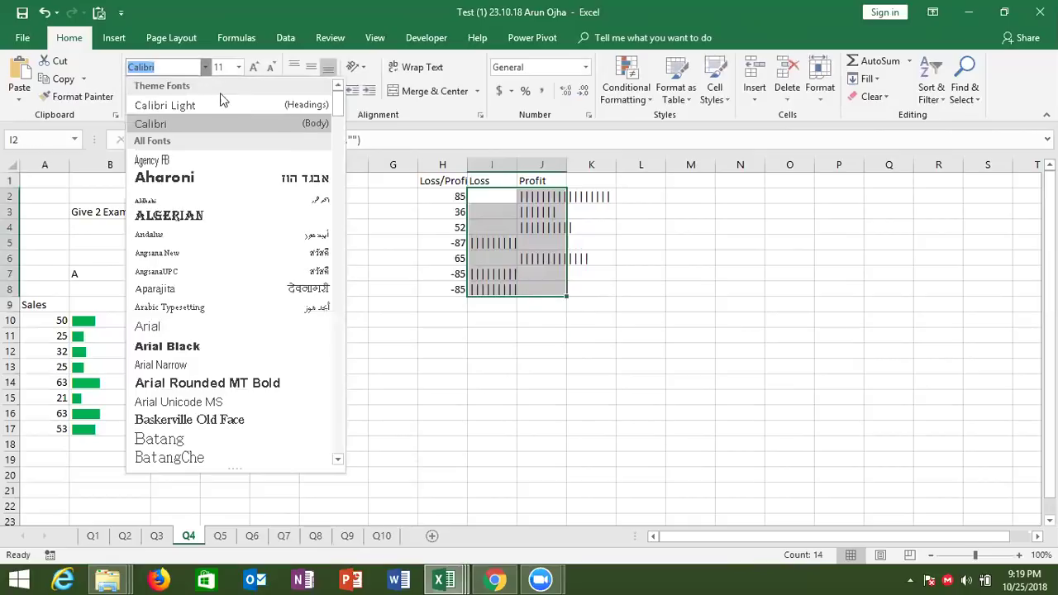
{"action": "scroll", "coordinate": [335, 139], "scroll_direction": "down", "scroll_amount": 8}
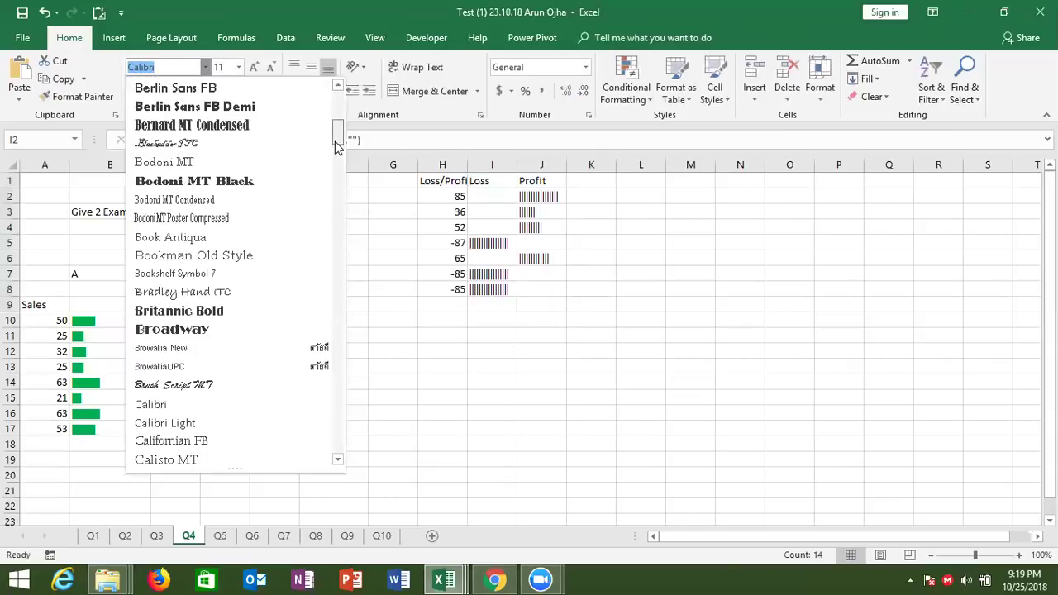
{"action": "left_click", "coordinate": [267, 284]}
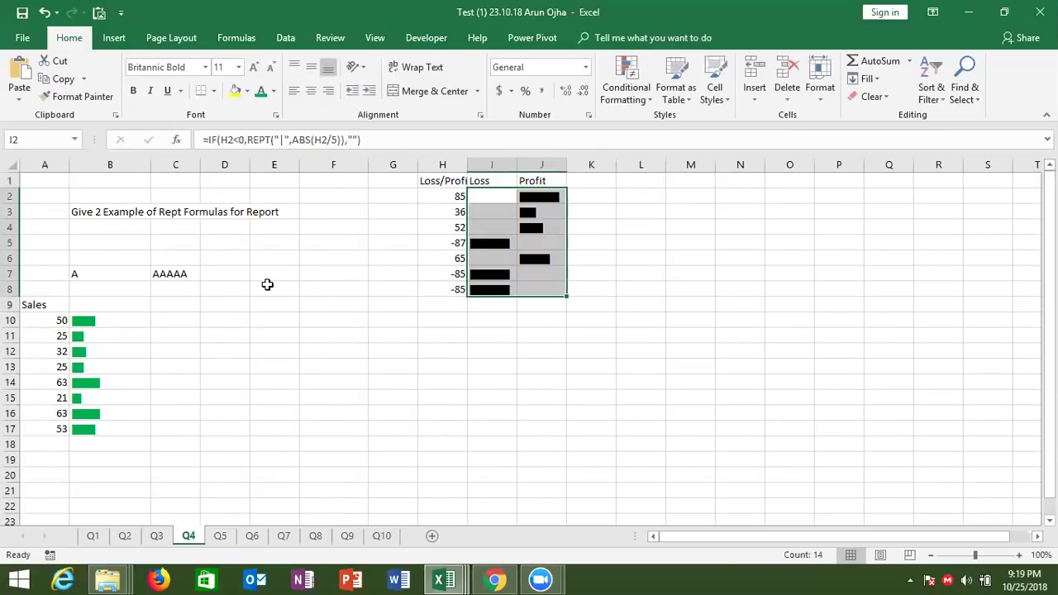
{"action": "left_click_drag", "start_coordinate": [494, 192], "coordinate": [496, 289]}
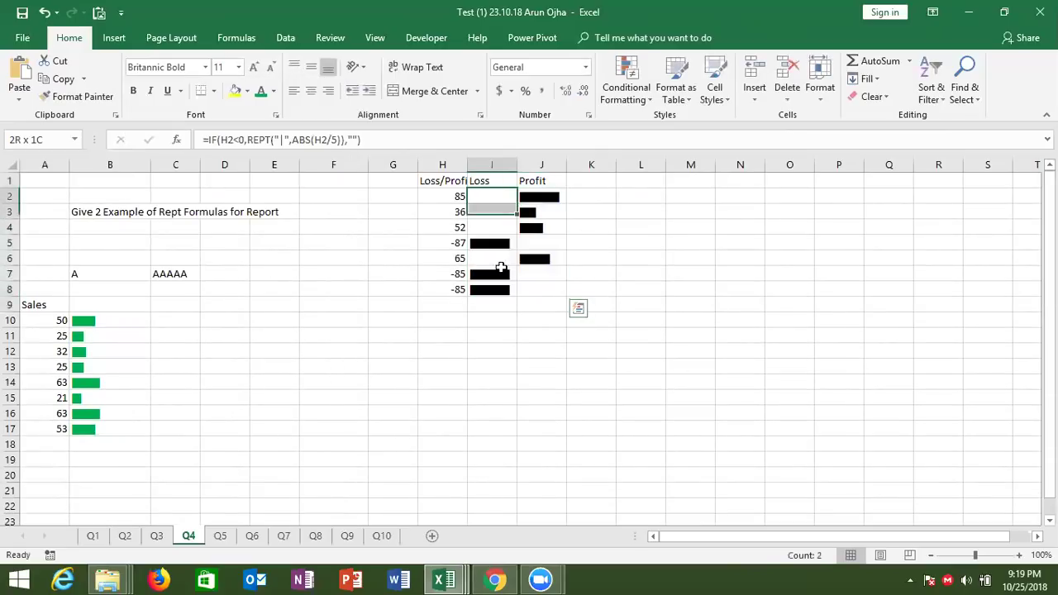
{"action": "left_click", "coordinate": [327, 91]}
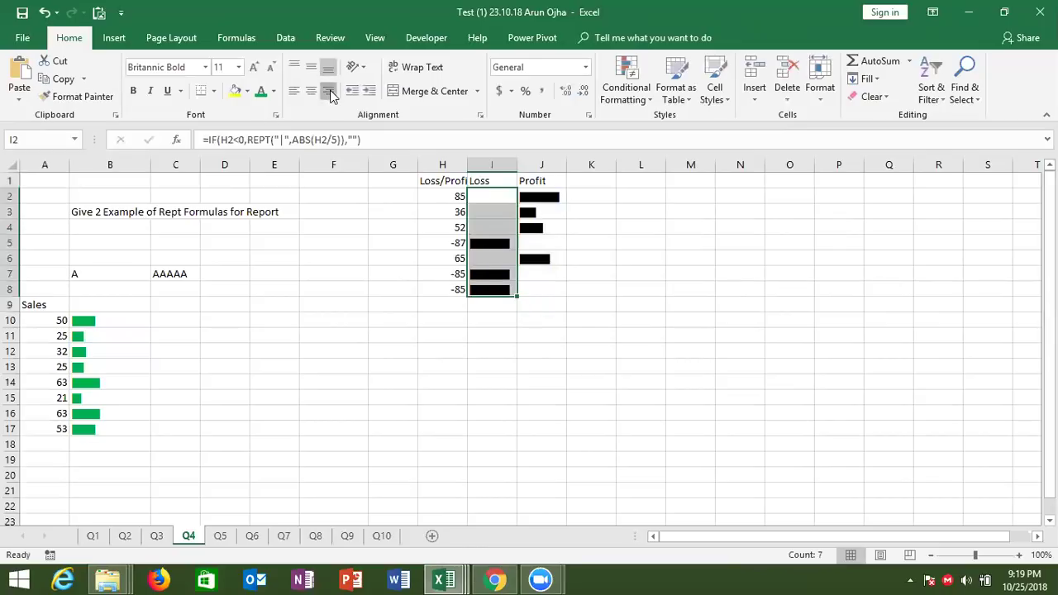
{"action": "left_click", "coordinate": [531, 196]}
{"action": "left_click", "coordinate": [546, 286], "text": "shift"}
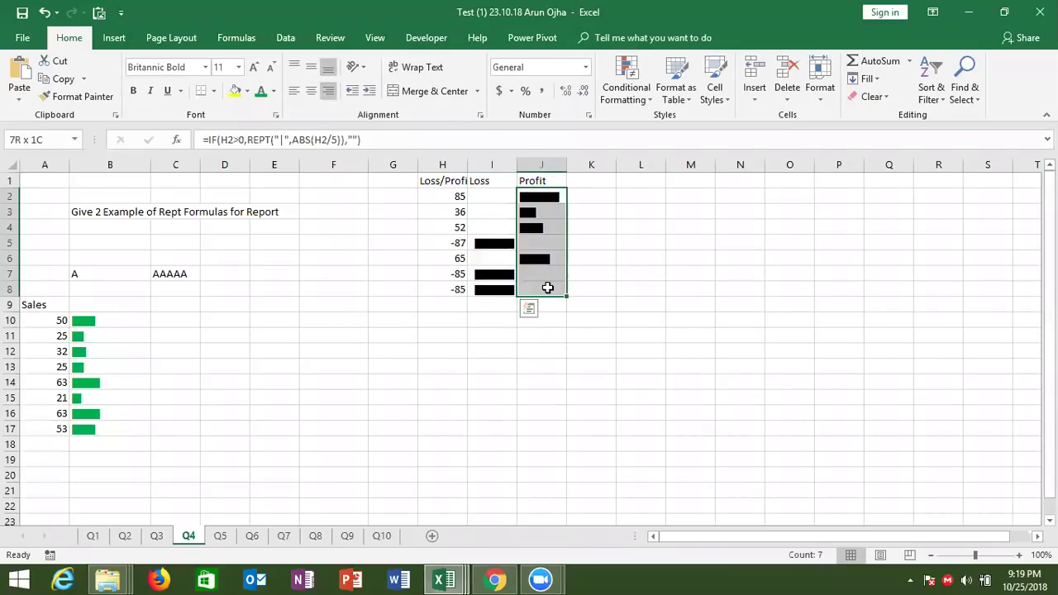
{"action": "left_click", "coordinate": [296, 97]}
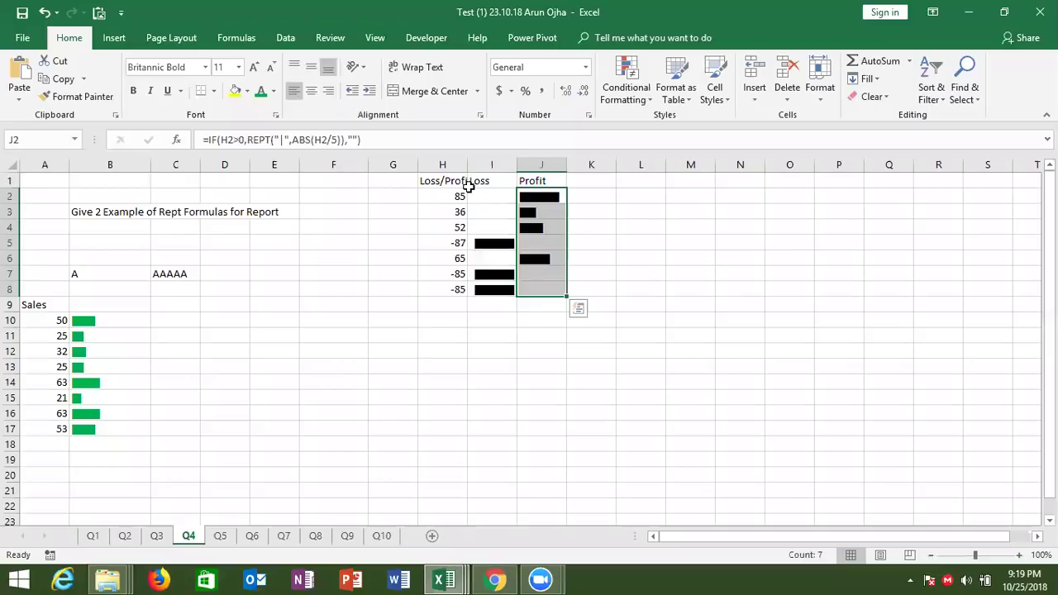
Step: Colour the Loss bars in I2:I8 red and the Profit bars in J2:J8 light green
{"action": "left_click_drag", "start_coordinate": [476, 196], "coordinate": [477, 291]}
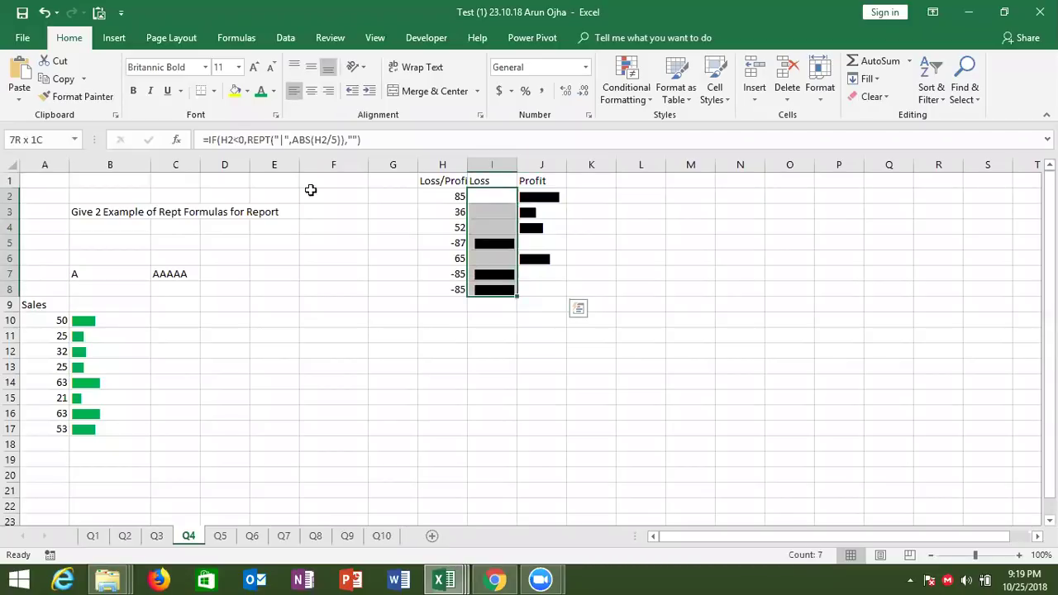
{"action": "left_click", "coordinate": [274, 93]}
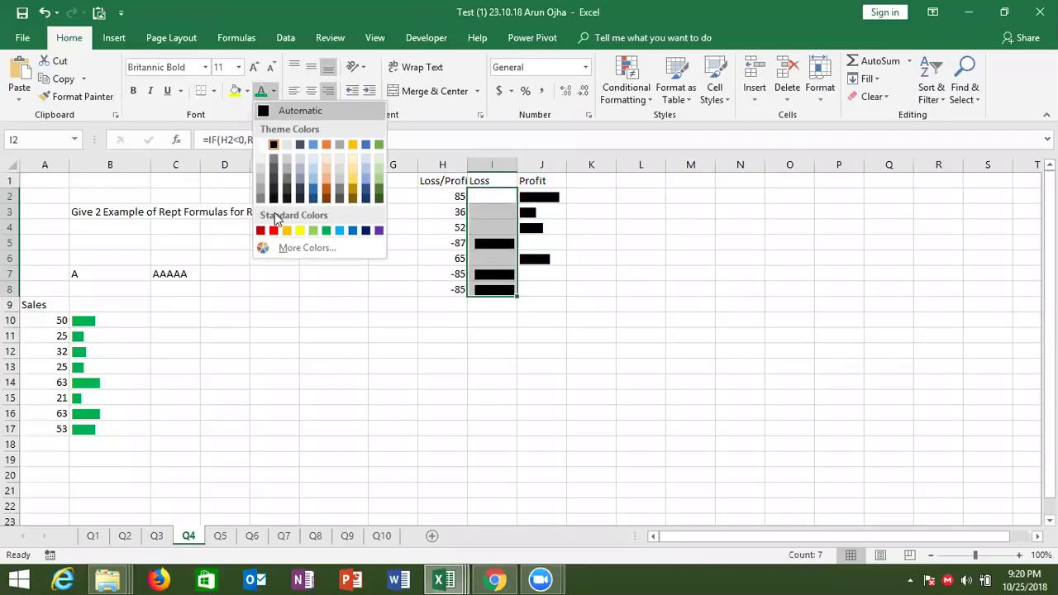
{"action": "left_click", "coordinate": [276, 229]}
{"action": "left_click_drag", "start_coordinate": [529, 199], "coordinate": [539, 290]}
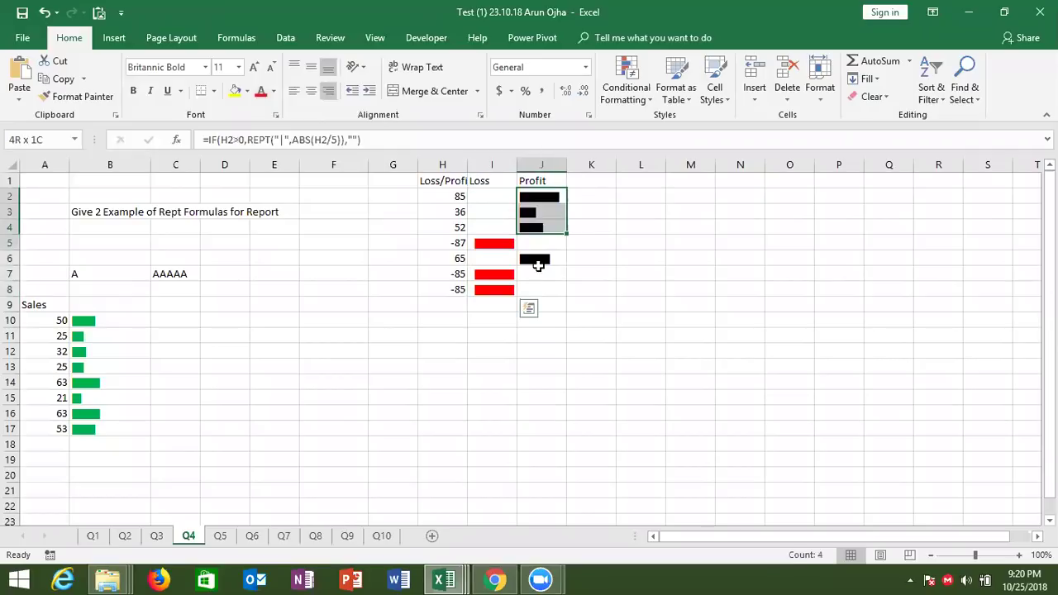
{"action": "left_click", "coordinate": [274, 93]}
{"action": "left_click", "coordinate": [317, 231]}
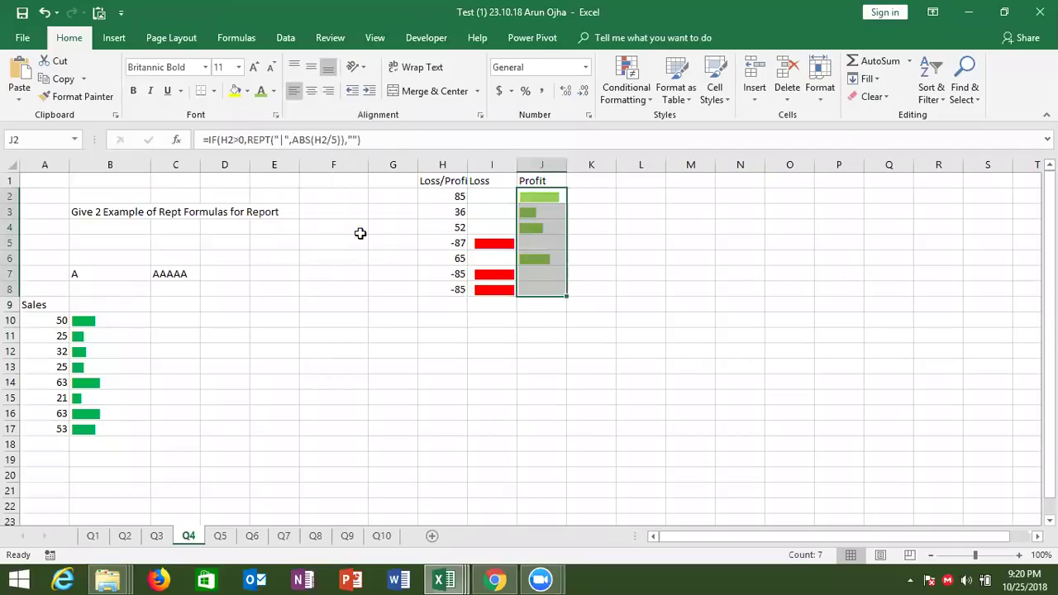
{"action": "left_click_drag", "start_coordinate": [494, 198], "coordinate": [491, 290]}
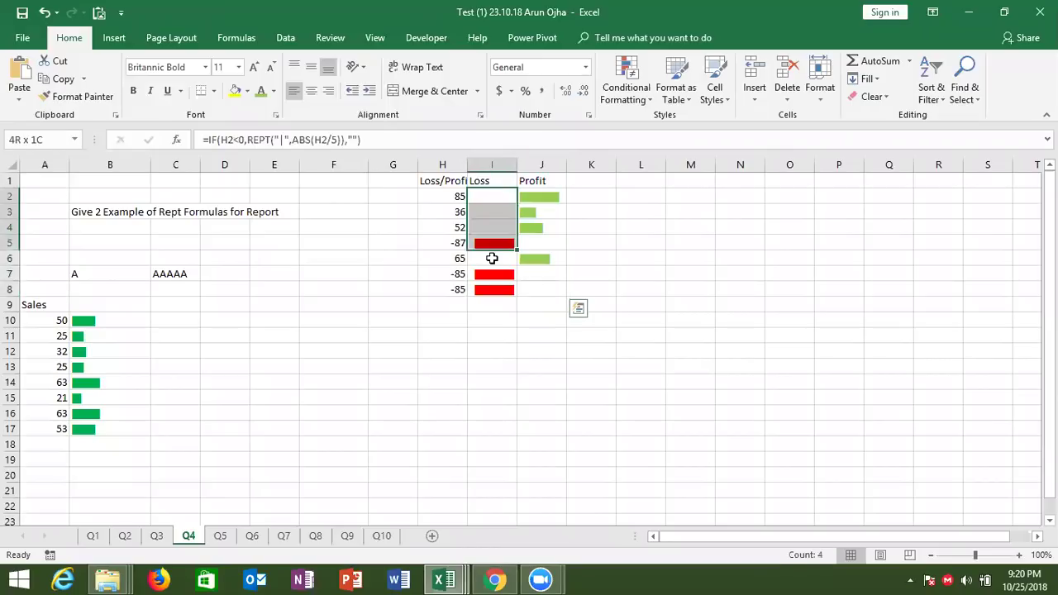
Step: Open Format Cells for I2:I8 and choose the thick solid line style on the Border tab
{"action": "right_click", "coordinate": [491, 291]}
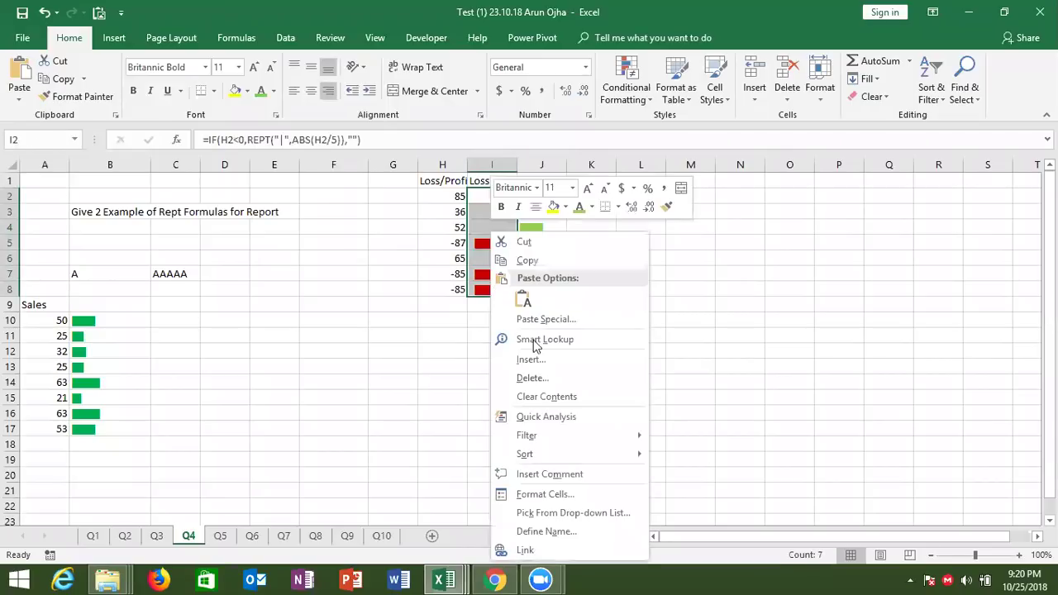
{"action": "left_click", "coordinate": [545, 494]}
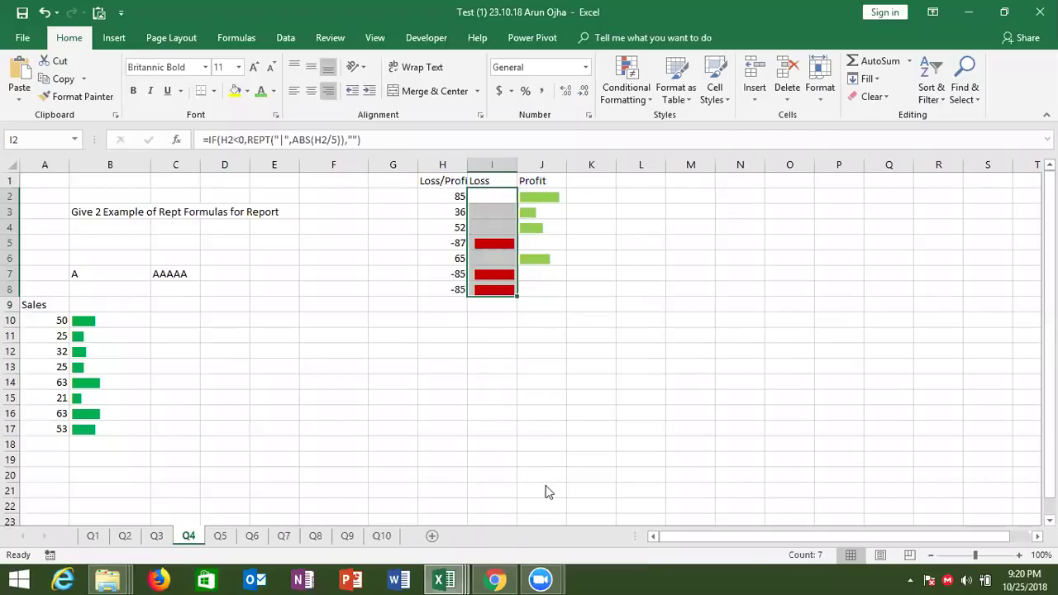
{"action": "left_click", "coordinate": [510, 237]}
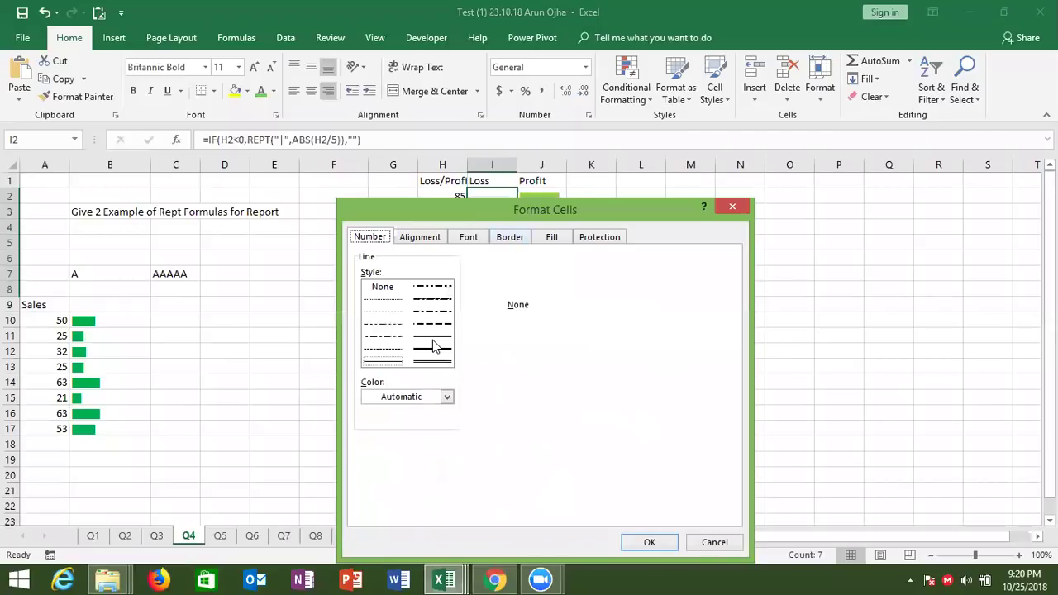
{"action": "left_click", "coordinate": [433, 348]}
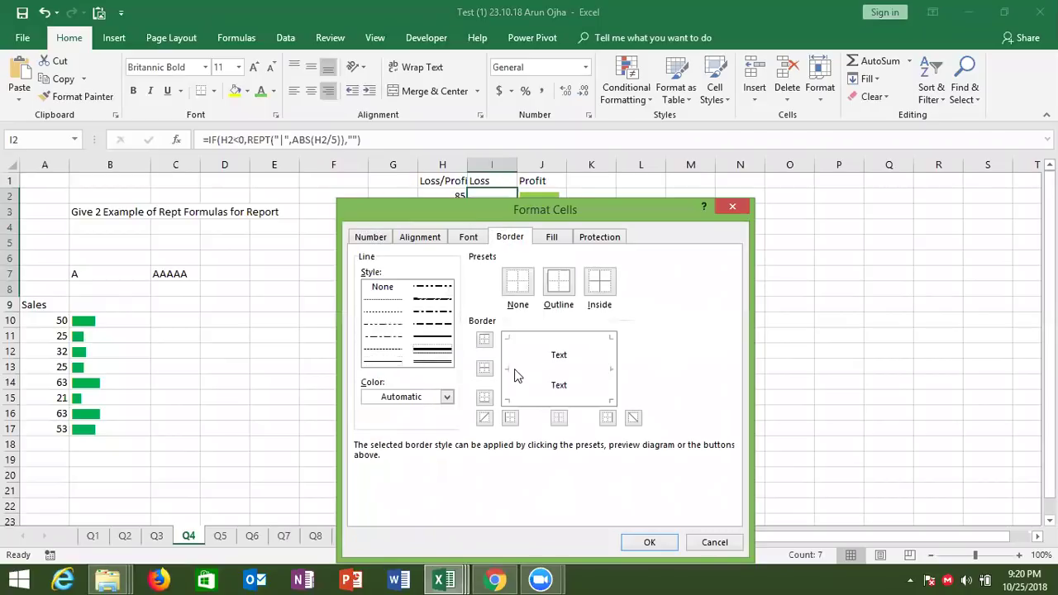
{"action": "left_click", "coordinate": [600, 361]}
{"action": "left_click", "coordinate": [598, 369]}
{"action": "left_click", "coordinate": [597, 369]}
{"action": "double_click", "coordinate": [599, 370]}
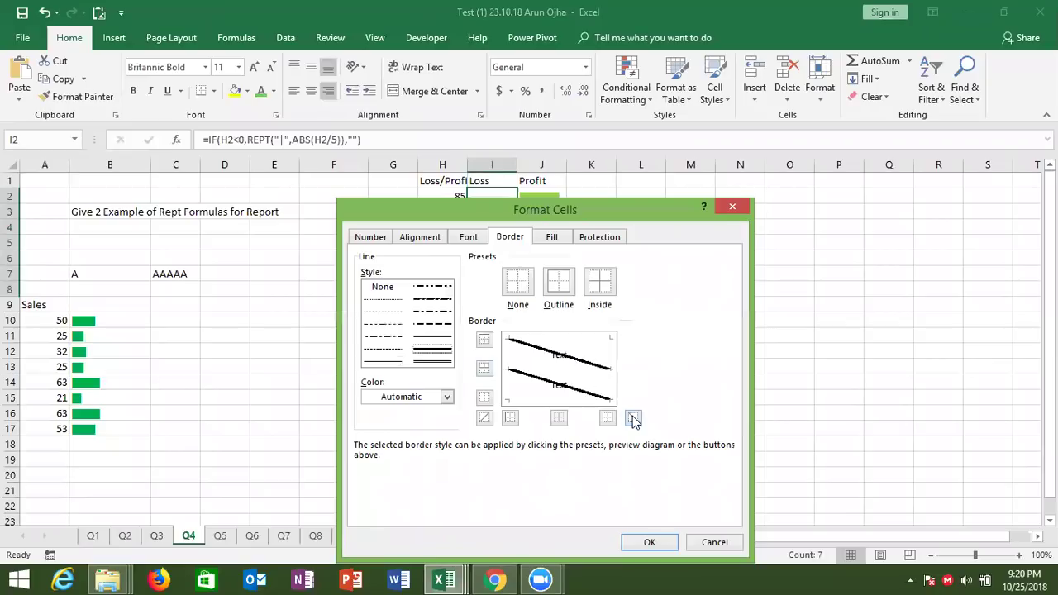
Step: Clear the trial diagonal lines and apply only a thick right border to I2:I8
{"action": "left_click", "coordinate": [533, 383]}
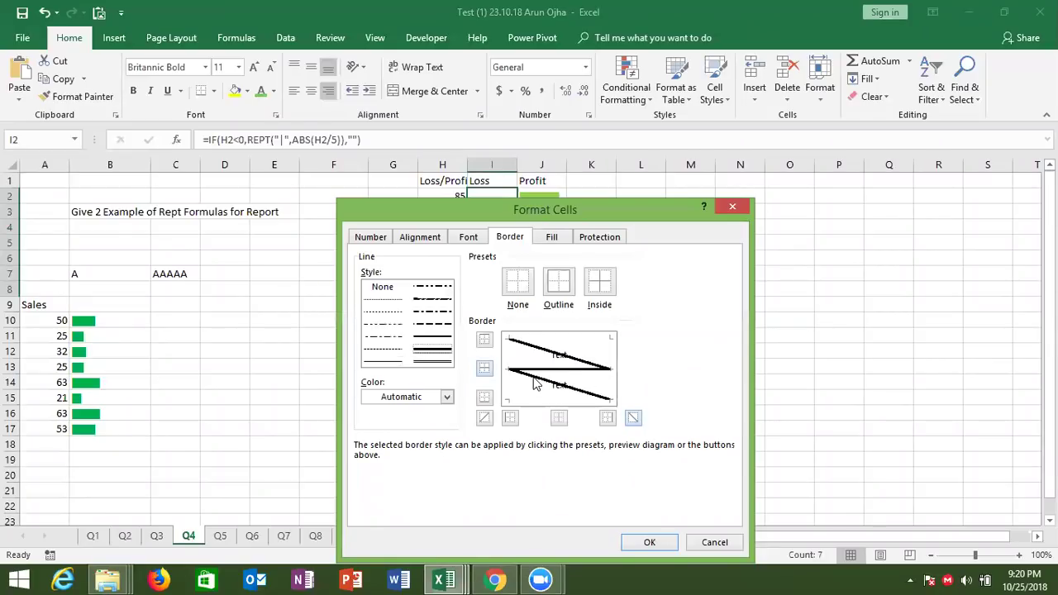
{"action": "left_click", "coordinate": [533, 382]}
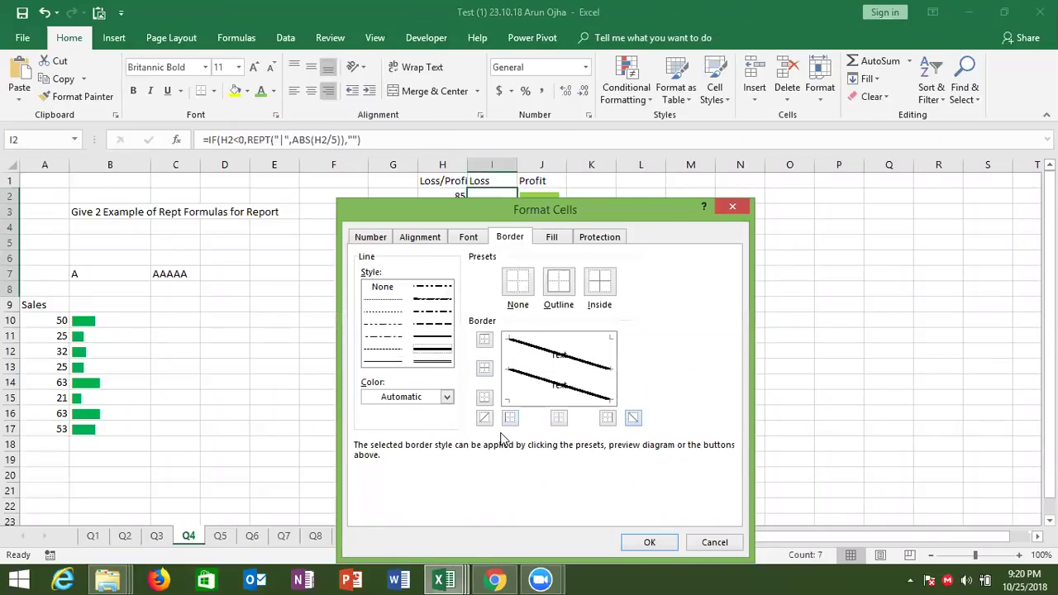
{"action": "left_click", "coordinate": [484, 417]}
{"action": "left_click", "coordinate": [634, 419]}
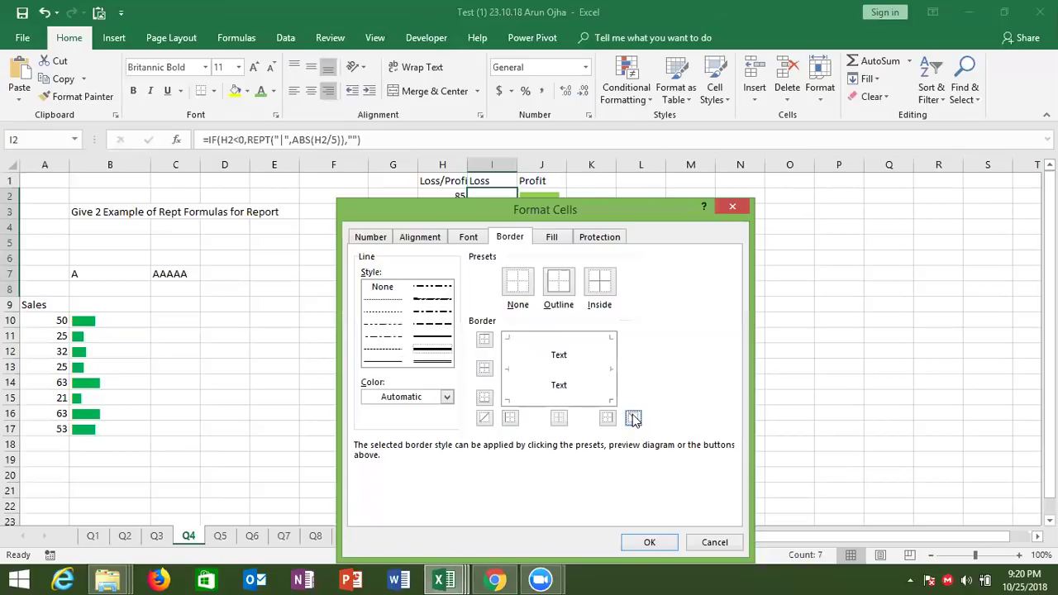
{"action": "left_click", "coordinate": [611, 375]}
{"action": "left_click", "coordinate": [638, 542]}
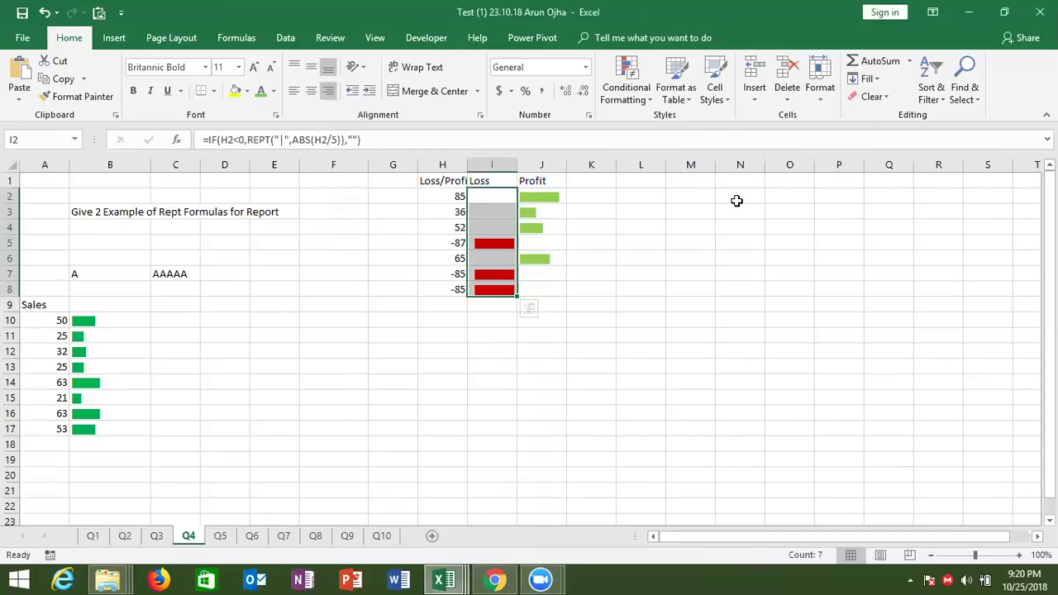
Step: Add a Top Border along I9:J9 as a baseline beneath the bars
{"action": "left_click", "coordinate": [510, 381]}
{"action": "left_click_drag", "start_coordinate": [496, 304], "coordinate": [534, 304]}
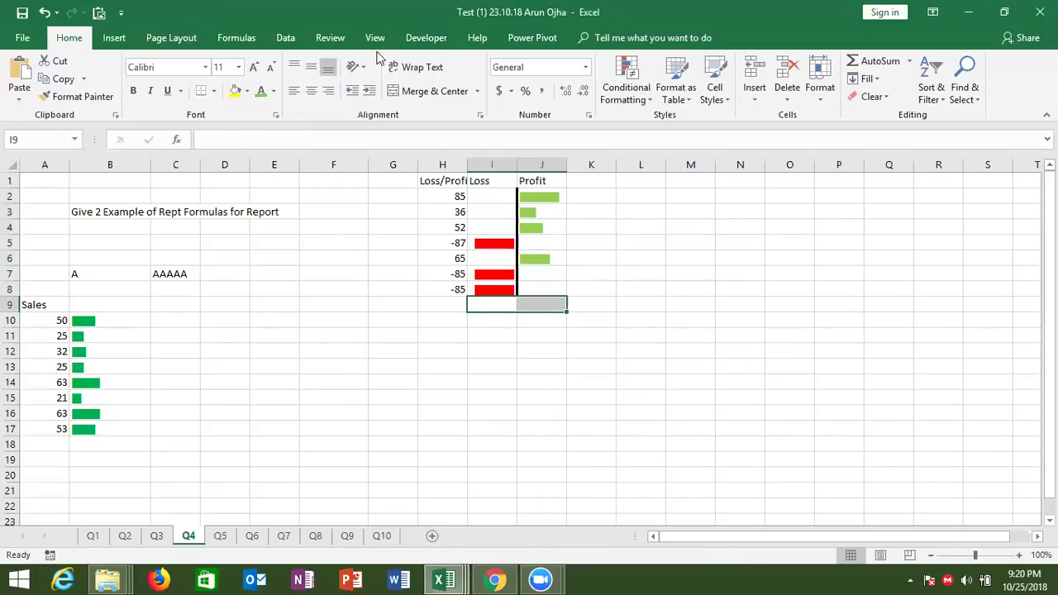
{"action": "left_click", "coordinate": [213, 91]}
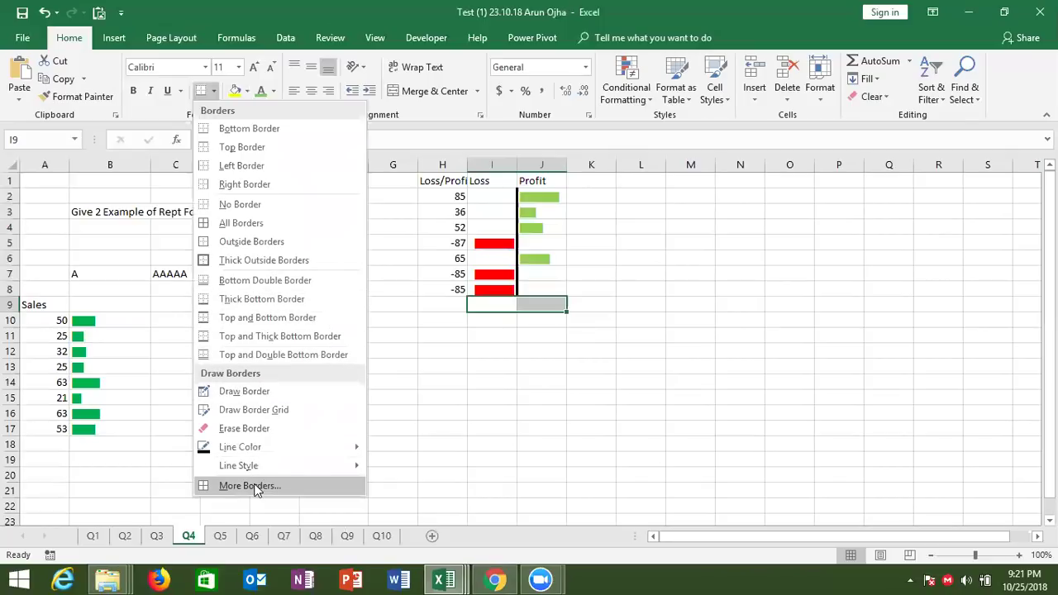
{"action": "left_click", "coordinate": [225, 149]}
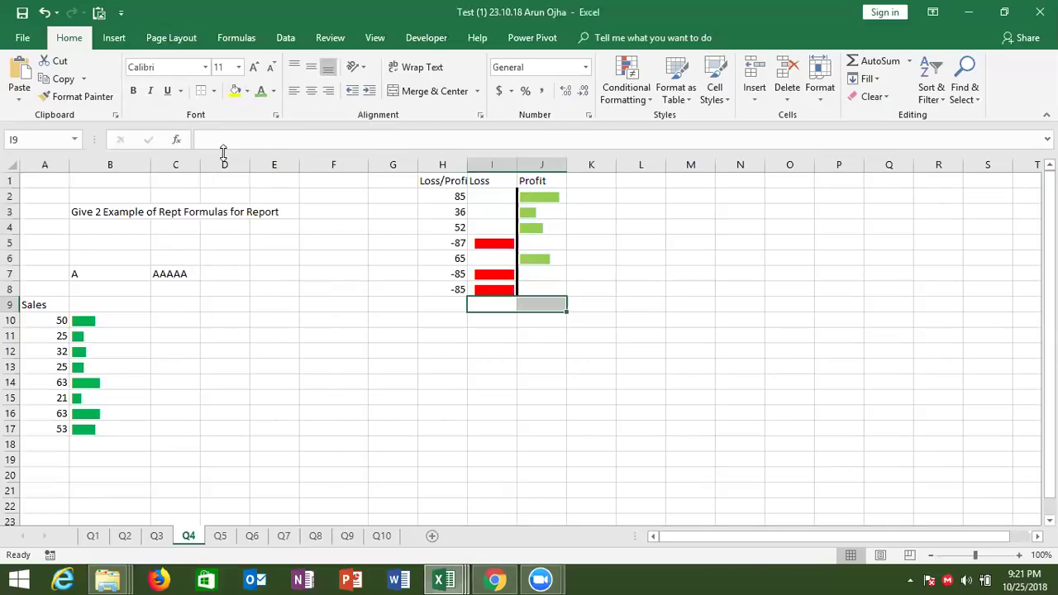
{"action": "left_click", "coordinate": [455, 332]}
{"action": "left_click_drag", "start_coordinate": [491, 306], "coordinate": [538, 306]}
Step: Merge and centre I9:J9 and enter '- 0 + as a text axis label
{"action": "left_click", "coordinate": [442, 93]}
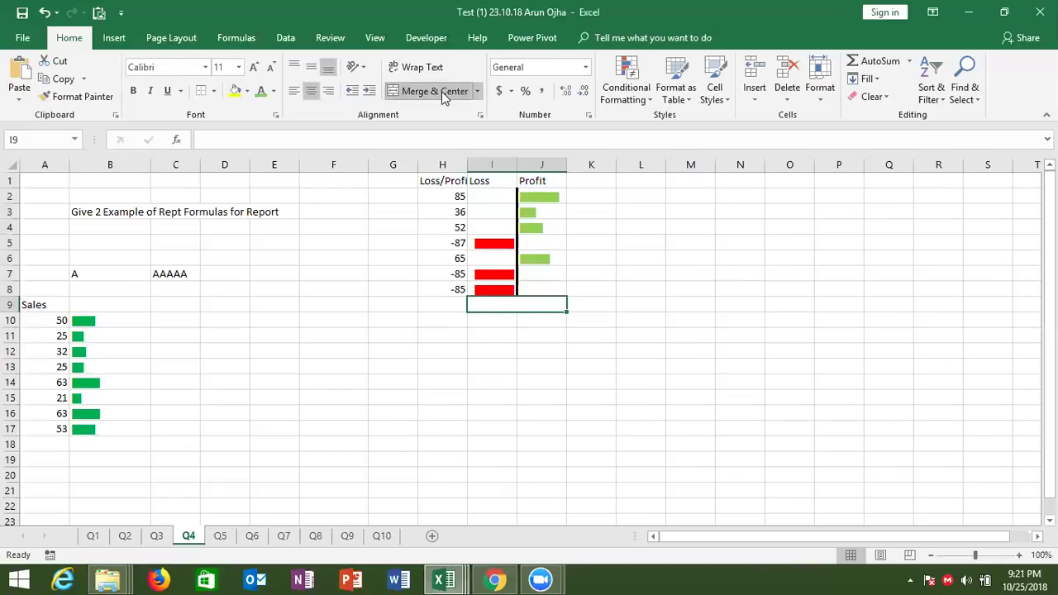
{"action": "type", "text": "="}
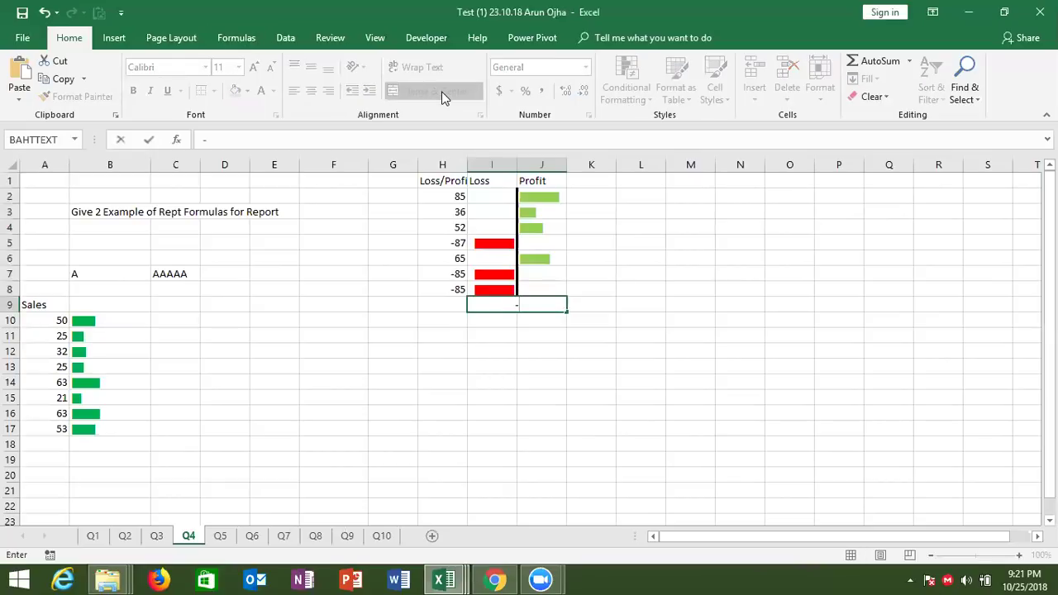
{"action": "type", "text": "t"}
{"action": "key", "text": "BackSpace"}
{"action": "type", "text": "0 +"}
{"action": "key", "text": "Return"}
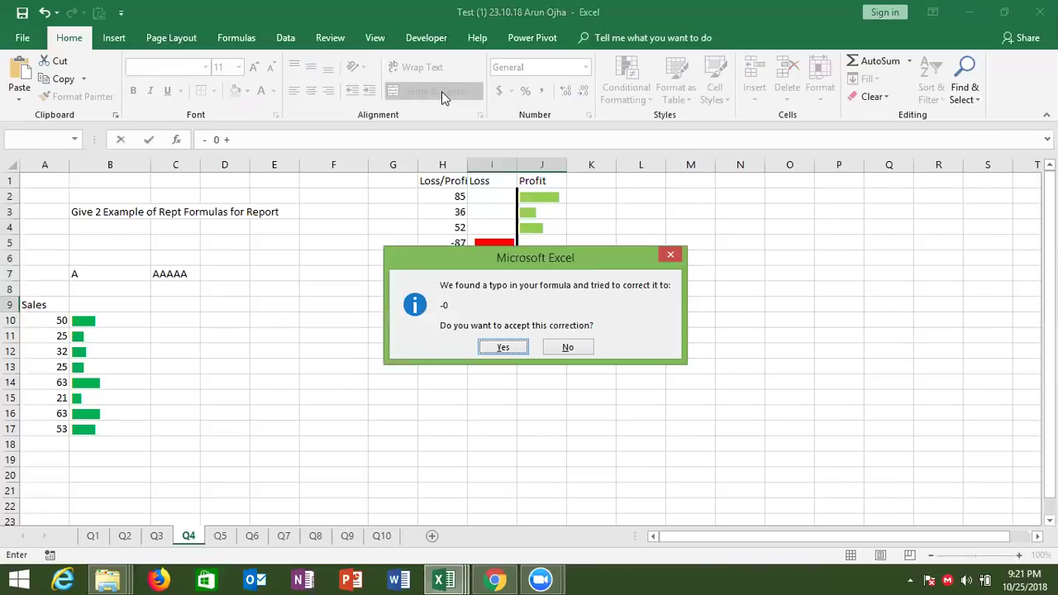
{"action": "key", "text": "n"}
{"action": "key", "text": "Return"}
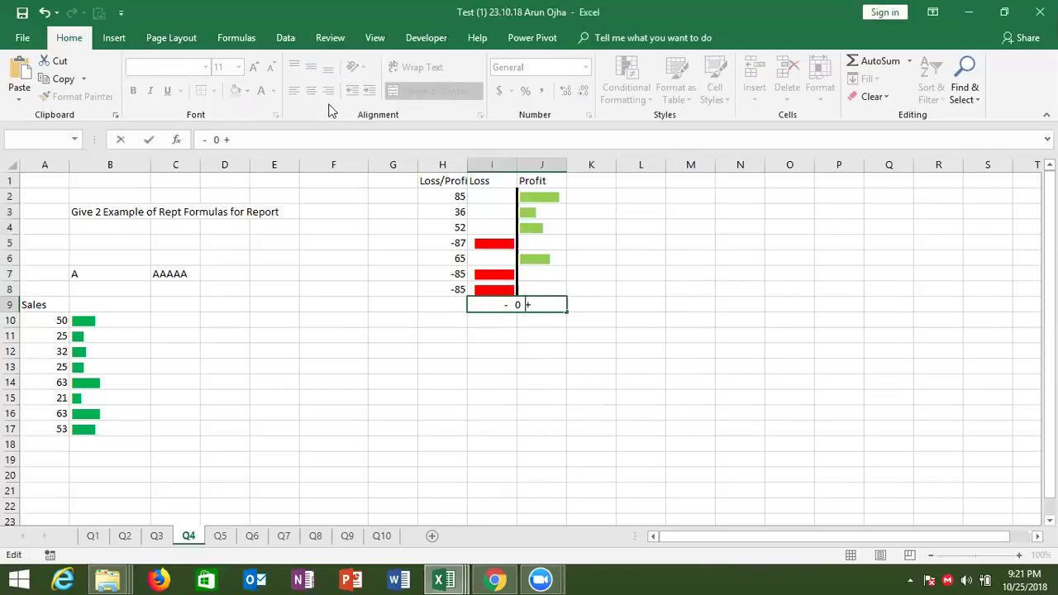
{"action": "left_click", "coordinate": [205, 139]}
{"action": "type", "text": "'"}
{"action": "key", "text": "Return"}
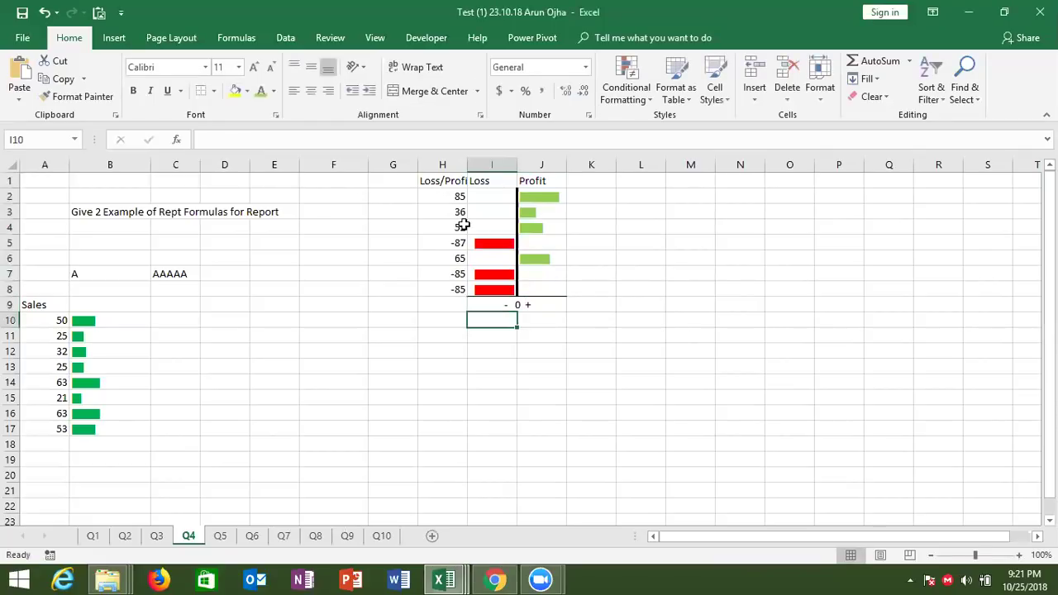
Step: Hide the gridlines on the Q4 sheet from the Page Layout tab
{"action": "left_click", "coordinate": [178, 37]}
{"action": "left_click", "coordinate": [509, 79]}
{"action": "left_click", "coordinate": [385, 291]}
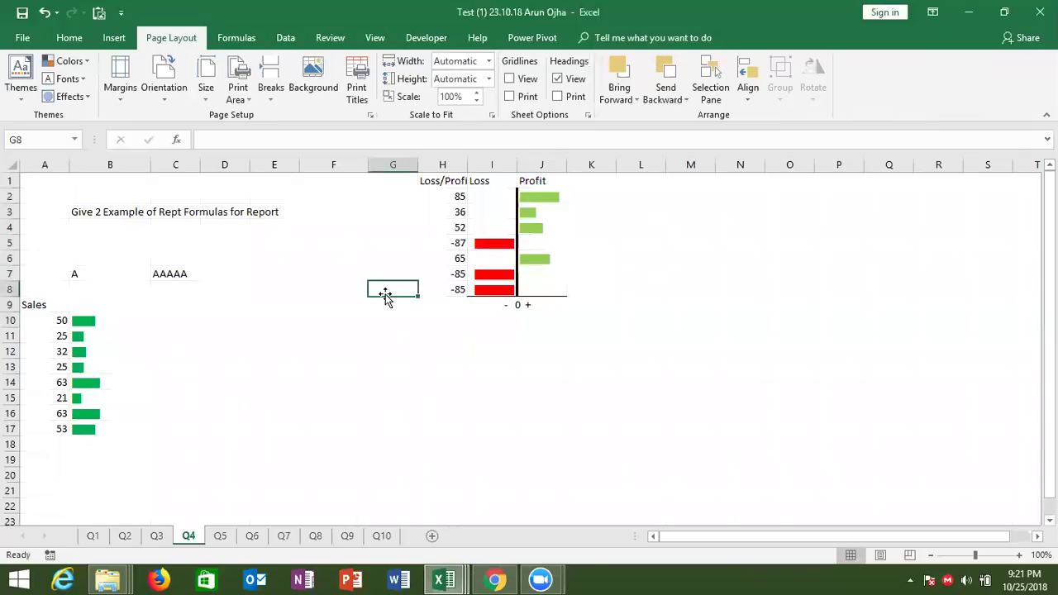
Step: Change H8 to -10 and H5 to -45 so their Loss bars shrink
{"action": "left_click", "coordinate": [456, 291]}
{"action": "type", "text": "-10"}
{"action": "key", "text": "Return"}
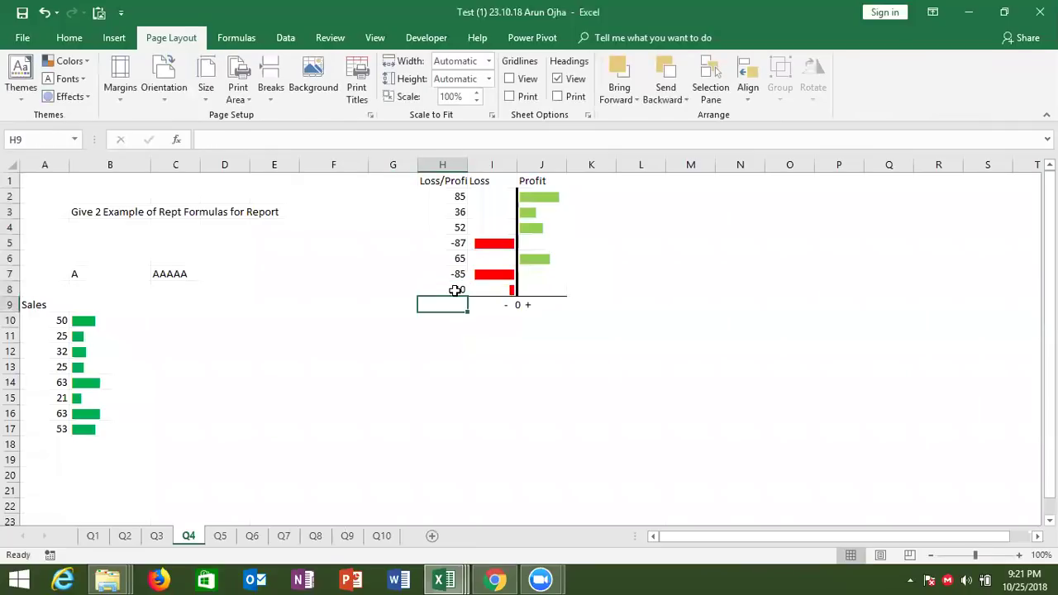
{"action": "left_click", "coordinate": [454, 242]}
{"action": "type", "text": "-45"}
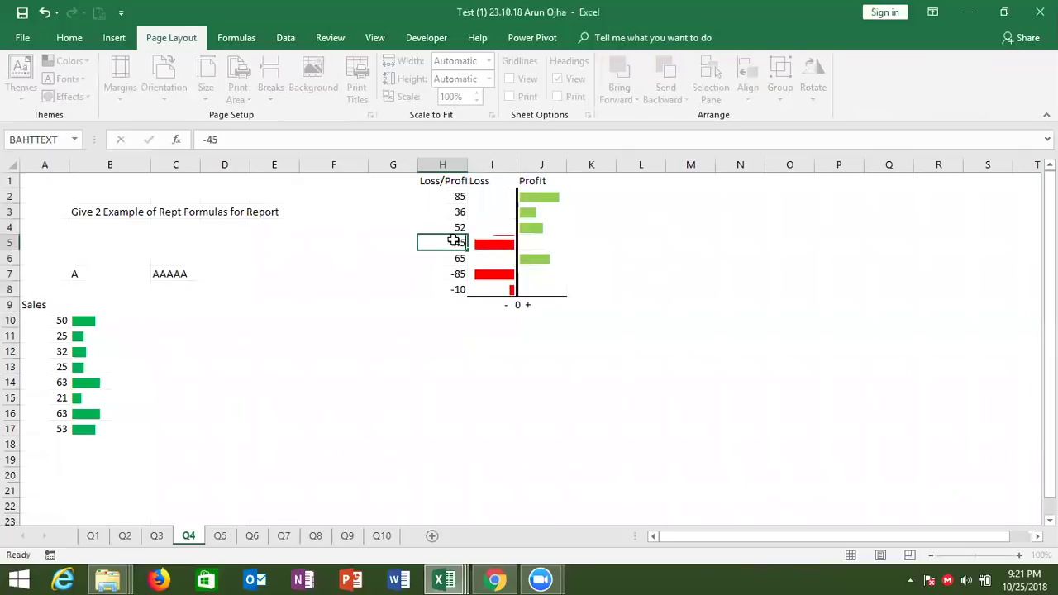
{"action": "key", "text": "Return"}
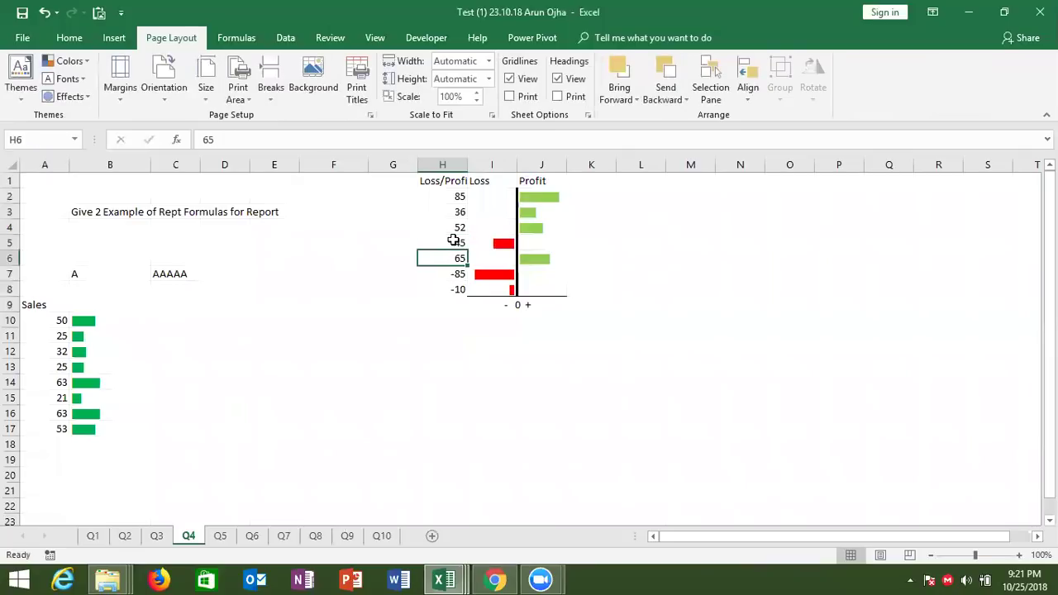
{"action": "left_click", "coordinate": [459, 217]}
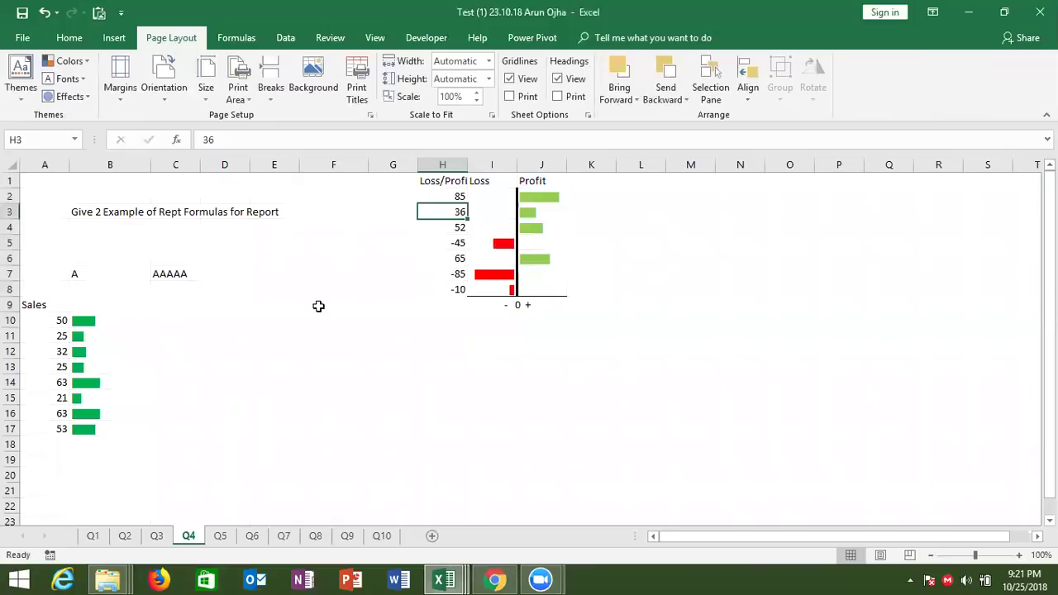
{"action": "left_click", "coordinate": [320, 308]}
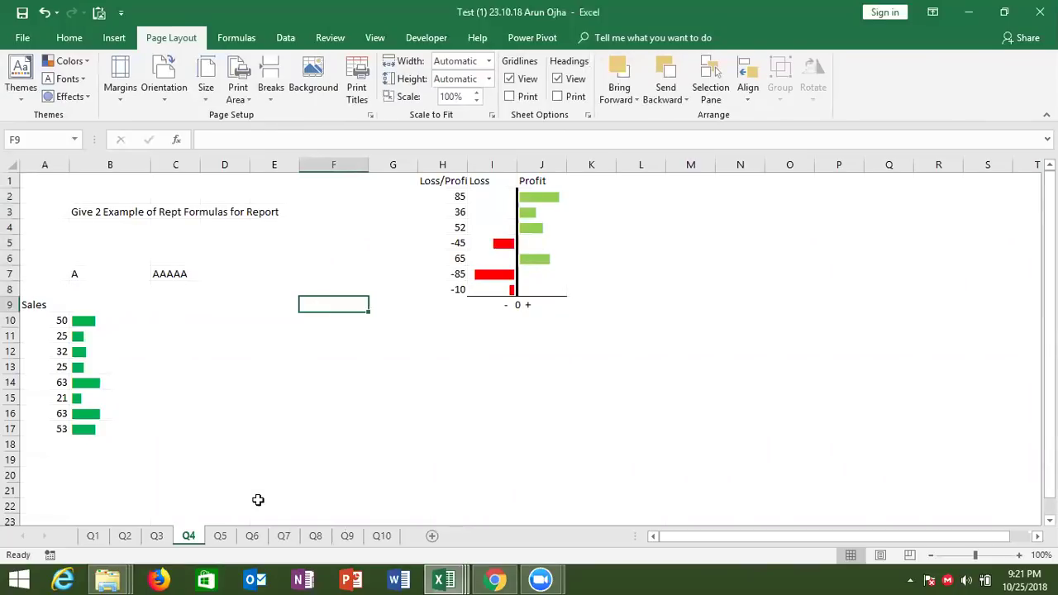
{"action": "left_click", "coordinate": [220, 539]}
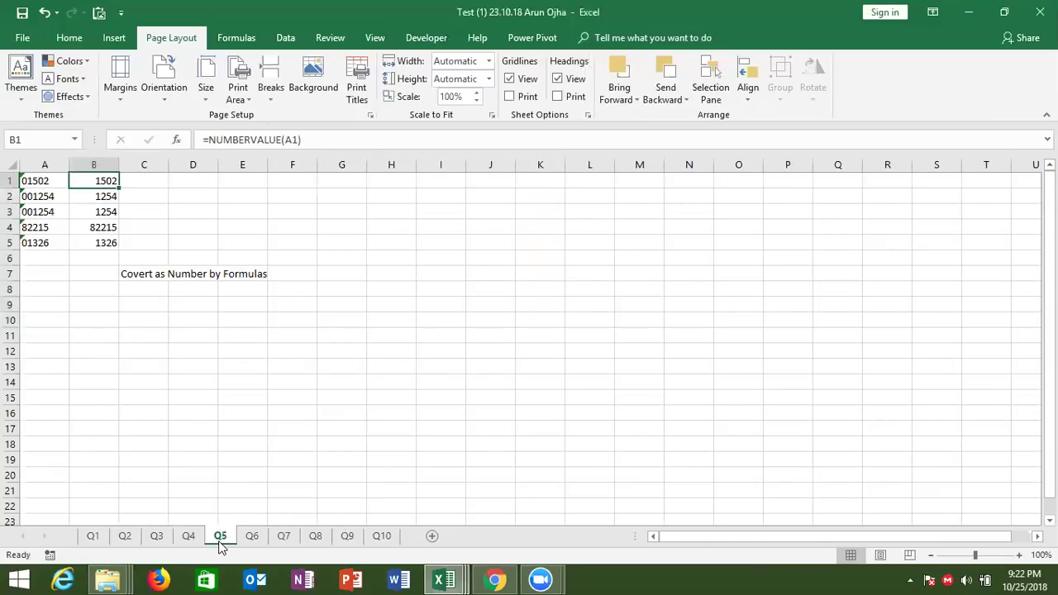
Step: Check the NUMBERVALUE results and enter =VALUE(A1) in C1, giving 1502
{"action": "key", "text": "shift+Down"}
{"action": "key", "text": "shift+Down"}
{"action": "key", "text": "shift+Down"}
{"action": "key", "text": "ctrl+d"}
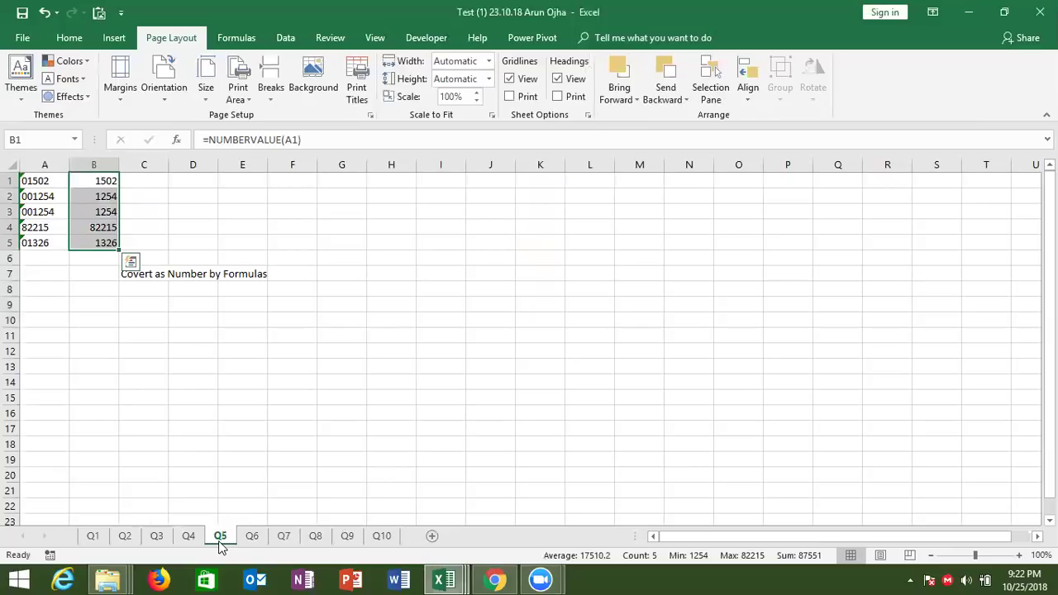
{"action": "key", "text": "Left"}
{"action": "key", "text": "Right"}
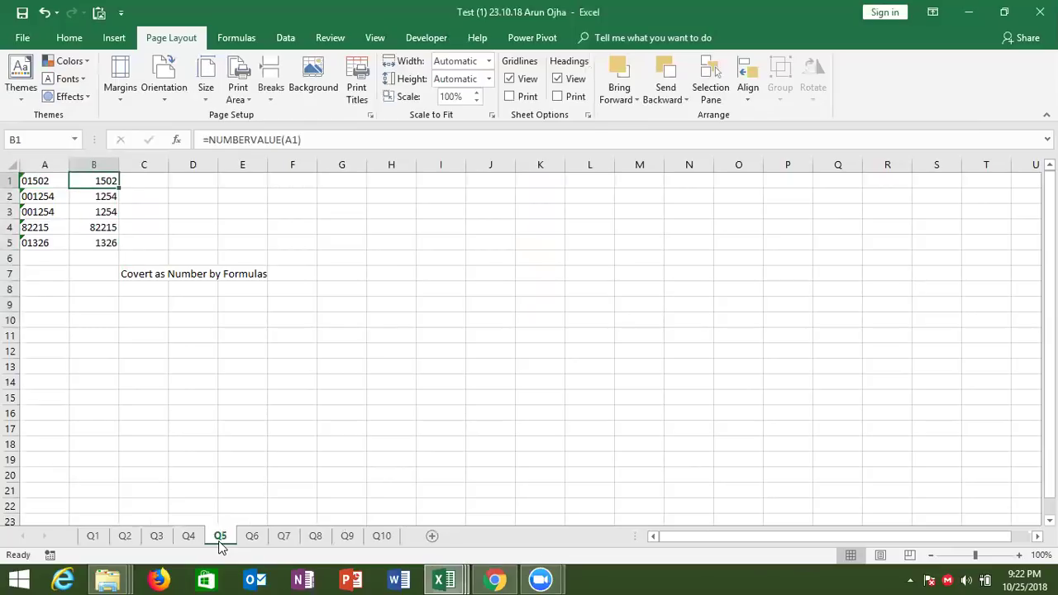
{"action": "key", "text": "Right"}
{"action": "type", "text": "=v"}
{"action": "key", "text": "Tab"}
{"action": "key", "text": "Left"}
{"action": "key", "text": "Left"}
{"action": "key", "text": "Return"}
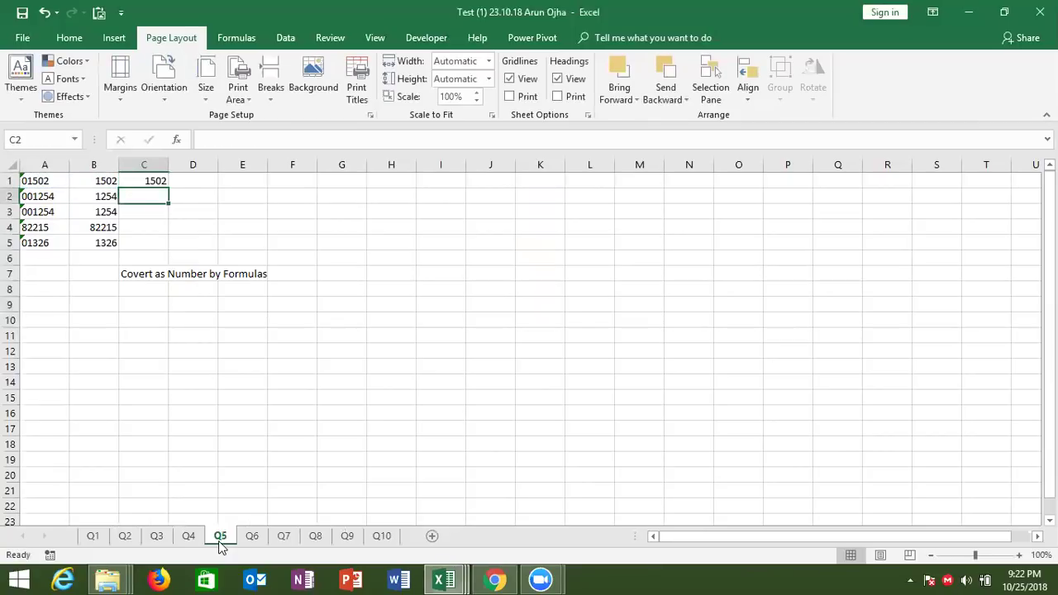
Step: Enter 1254 as text in F4 using a leading apostrophe
{"action": "left_click", "coordinate": [308, 222]}
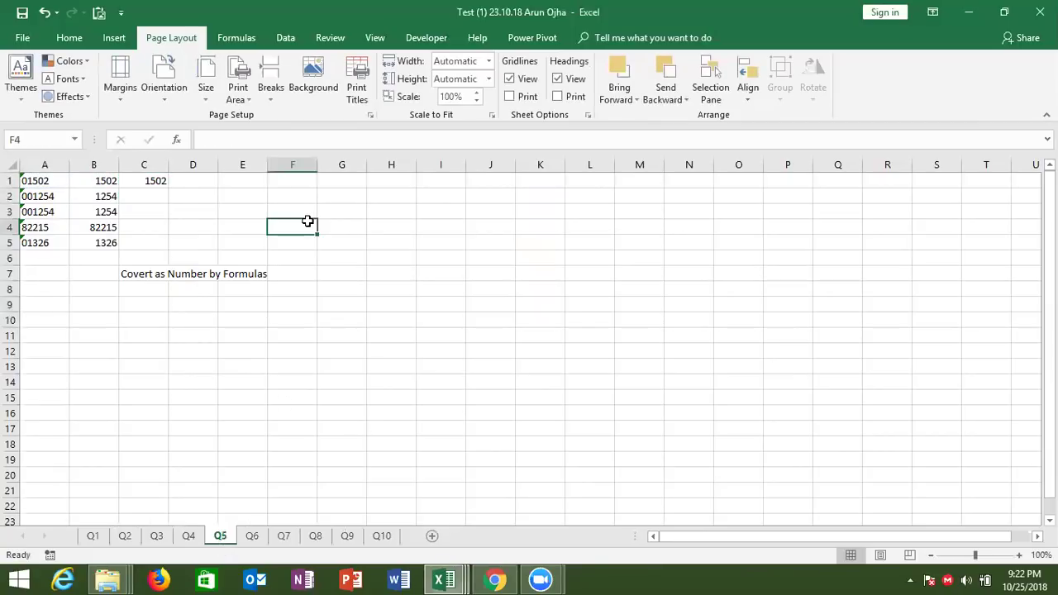
{"action": "type", "text": "'1254"}
{"action": "key", "text": "Return"}
{"action": "key", "text": "Up"}
{"action": "key", "text": "Right"}
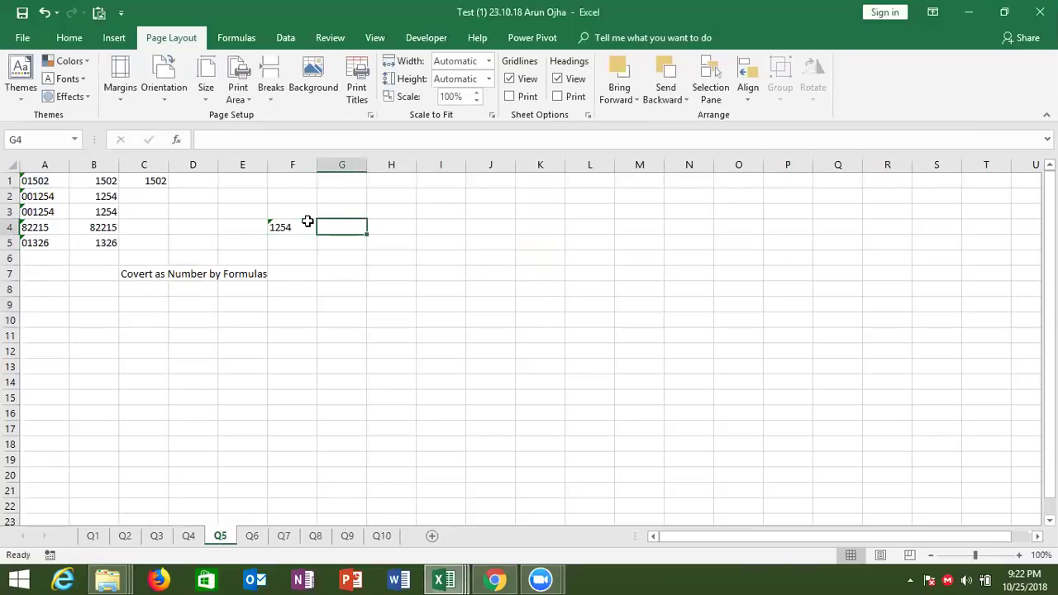
Step: Convert F4's text to a number with =F4+0 in G4
{"action": "type", "text": "="}
{"action": "key", "text": "Left"}
{"action": "type", "text": "+0"}
{"action": "key", "text": "Return"}
{"action": "key", "text": "Left"}
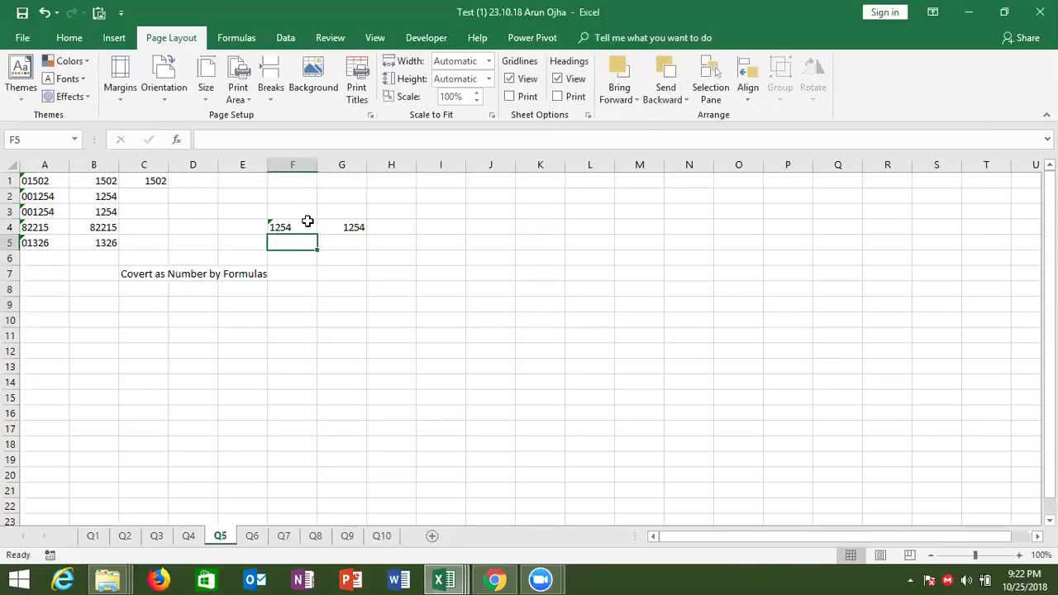
{"action": "key", "text": "Up"}
{"action": "key", "text": "Right"}
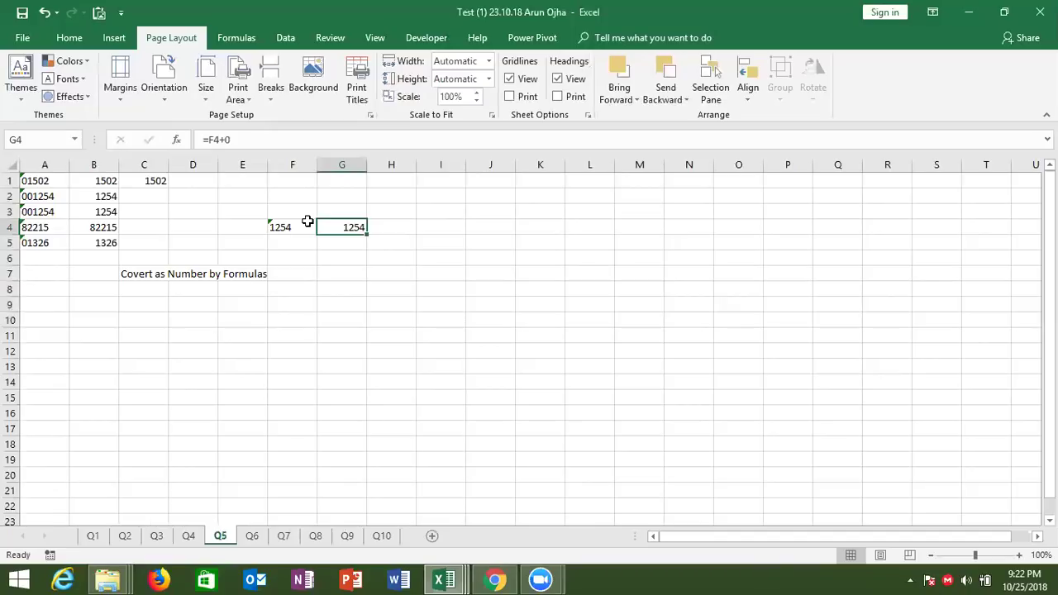
{"action": "left_click", "coordinate": [254, 537]}
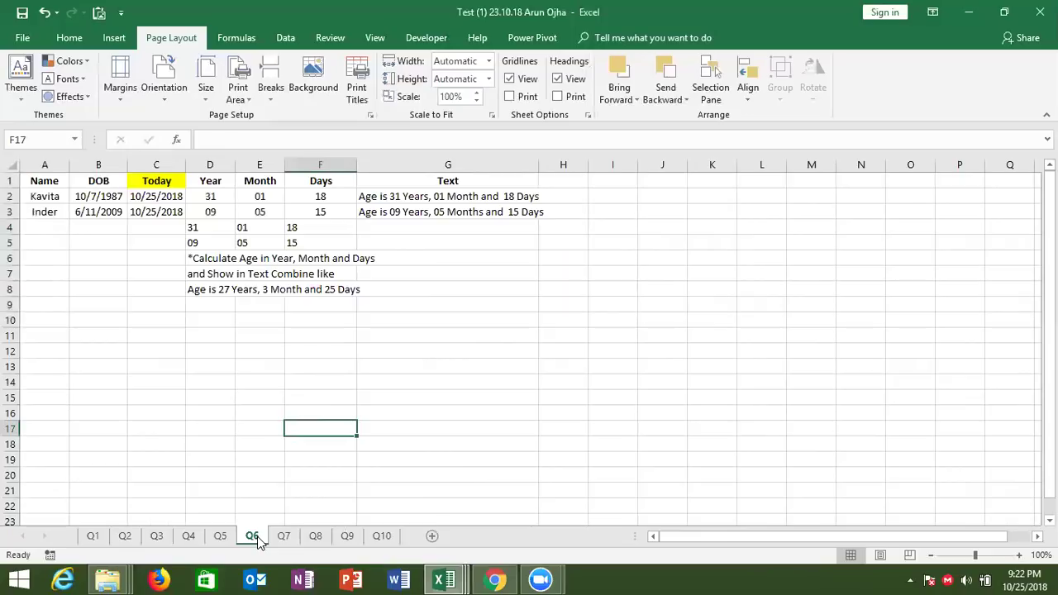
Step: Clear the helper values in D4:F5 and check D2's =C2-B2 age formula
{"action": "left_click_drag", "start_coordinate": [198, 228], "coordinate": [296, 237]}
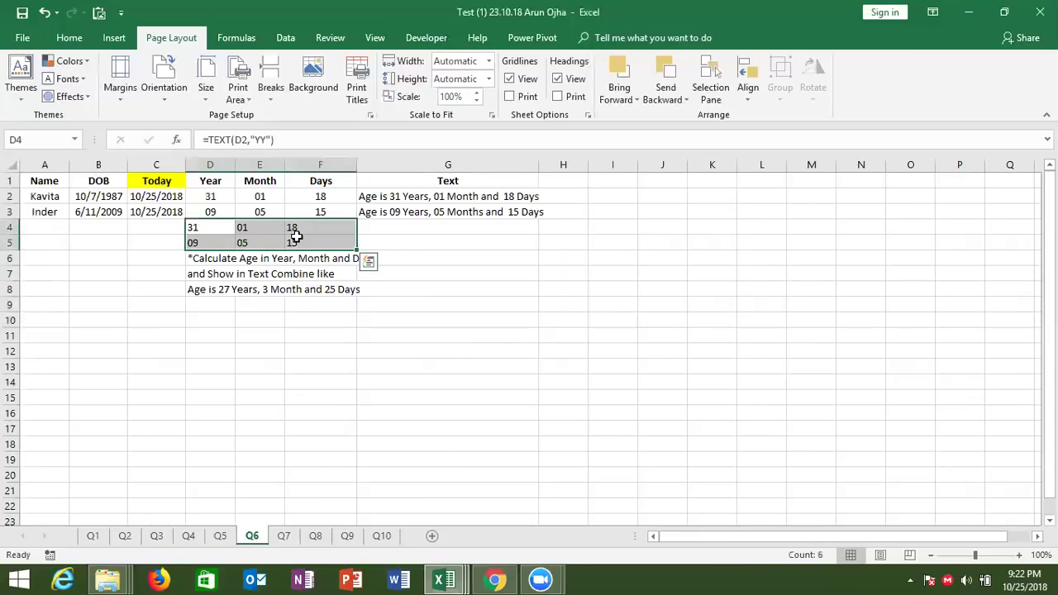
{"action": "key", "text": "Delete"}
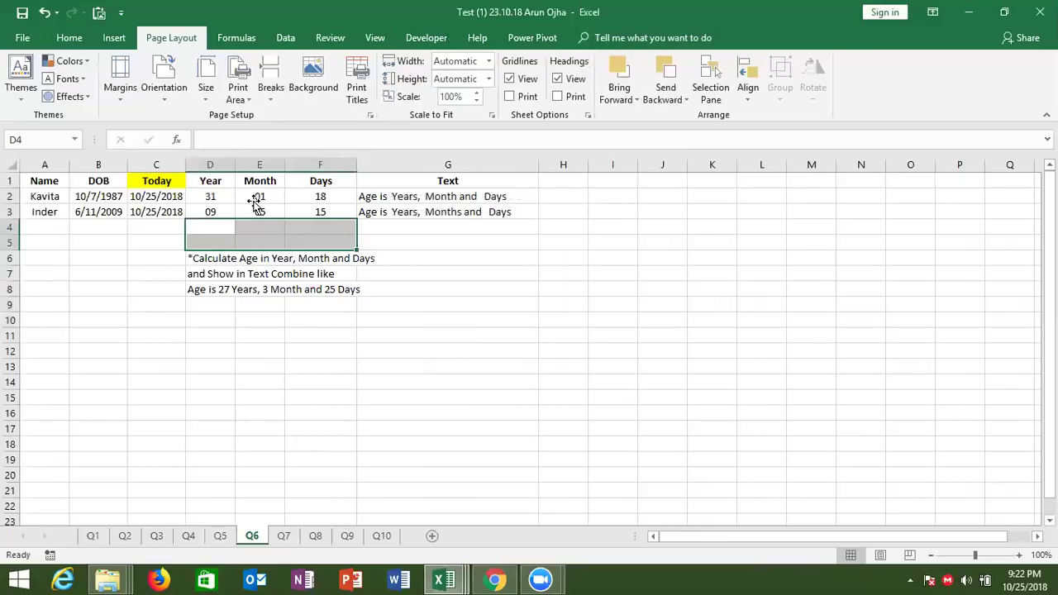
{"action": "left_click", "coordinate": [257, 200]}
{"action": "left_click", "coordinate": [210, 198]}
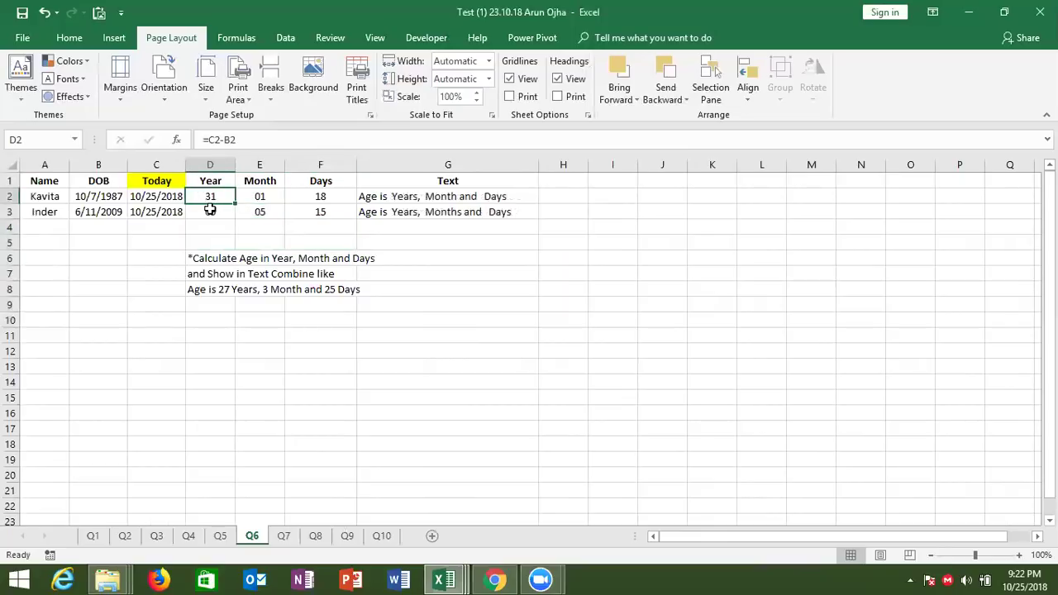
{"action": "double_click", "coordinate": [213, 196]}
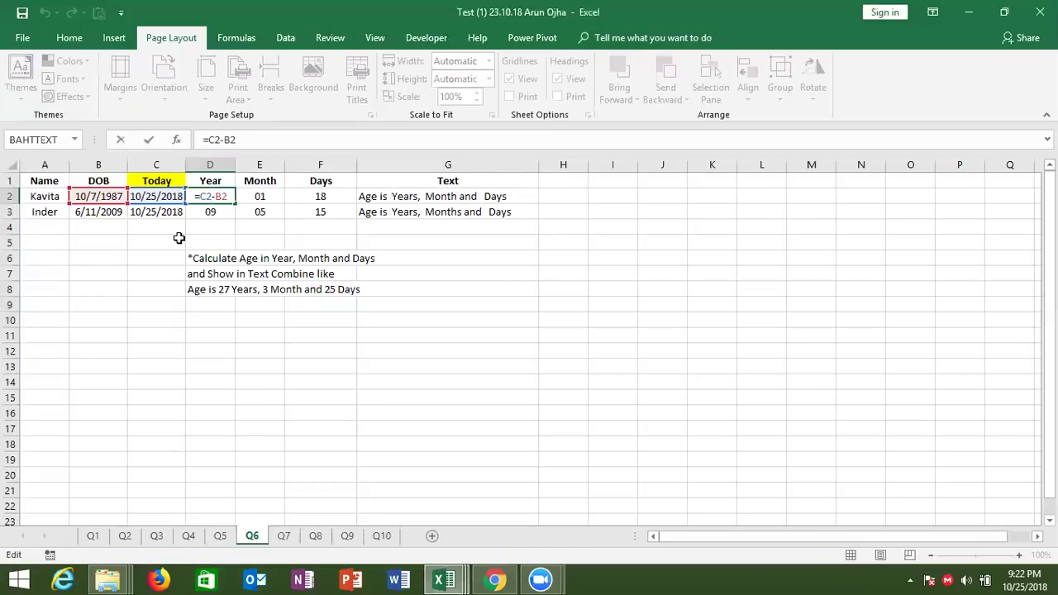
{"action": "key", "text": "Escape"}
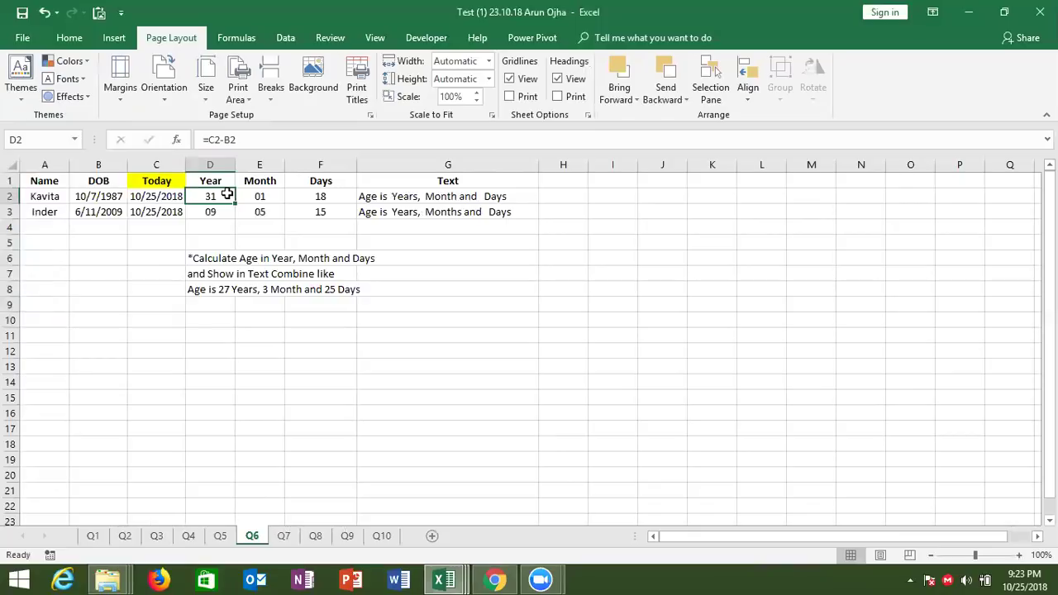
Step: Re-examine D2's formula against the Today date in C2 and birth date in B2
{"action": "double_click", "coordinate": [226, 196]}
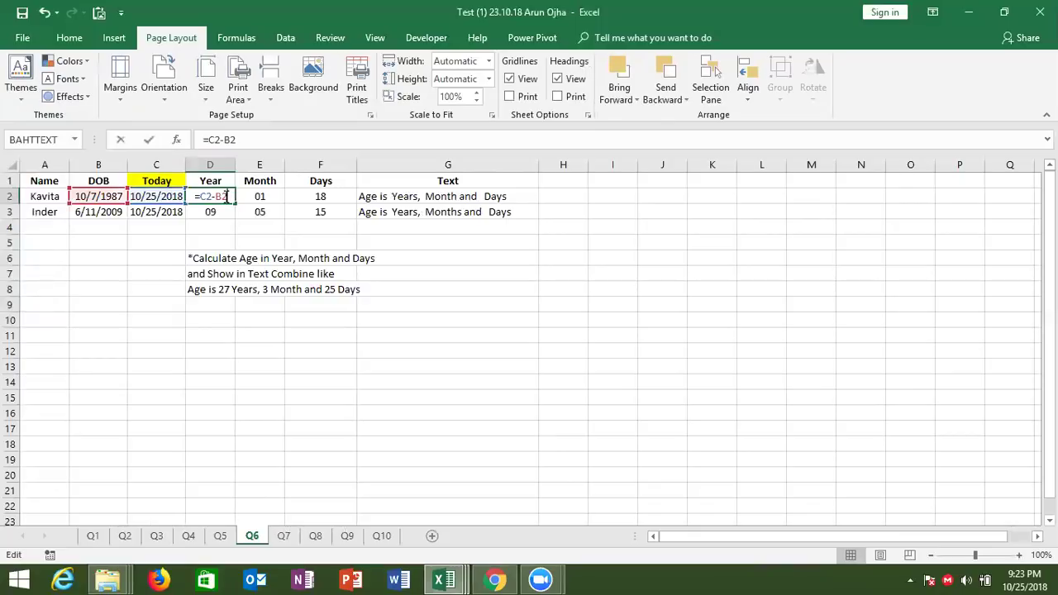
{"action": "key", "text": "Escape"}
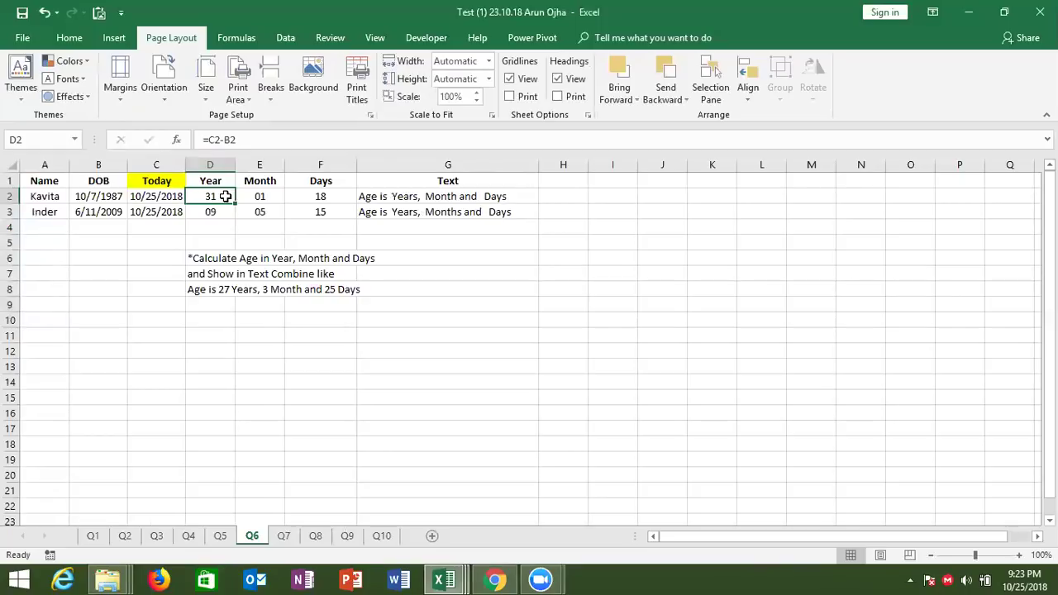
{"action": "left_click", "coordinate": [166, 198]}
{"action": "left_click", "coordinate": [108, 198]}
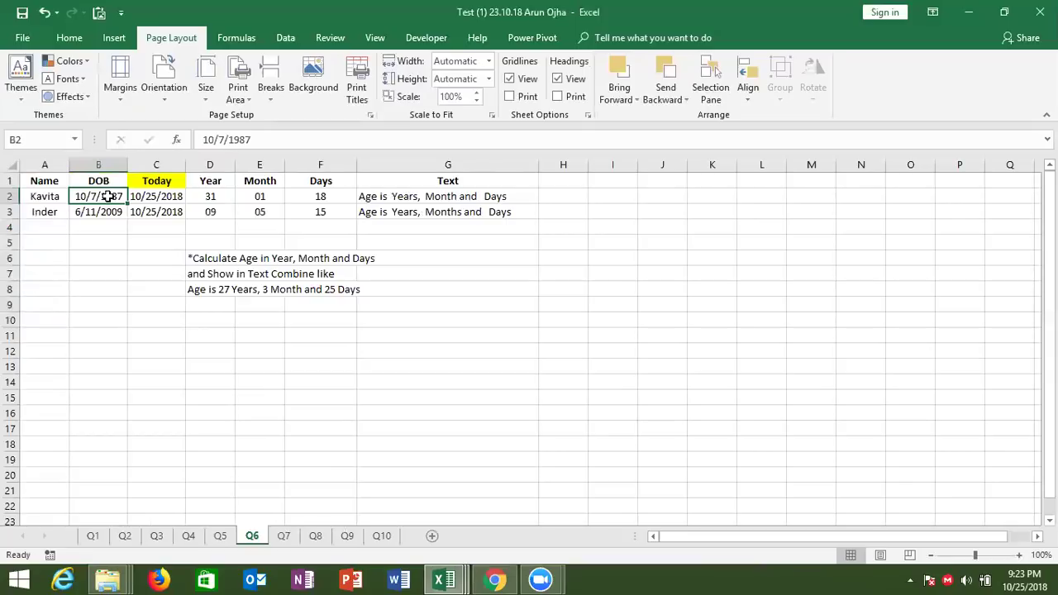
{"action": "left_click", "coordinate": [208, 193]}
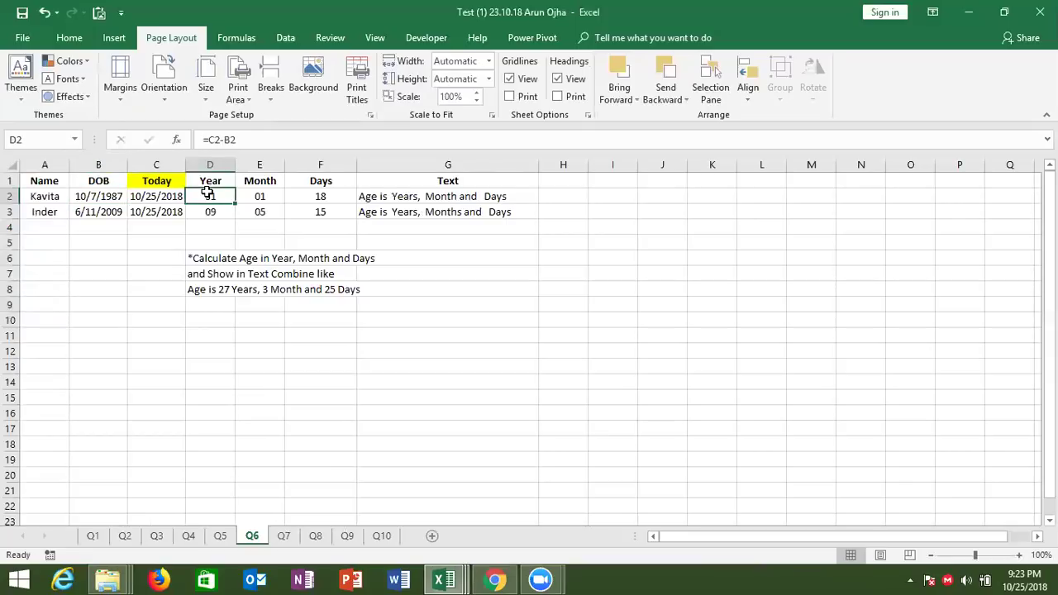
{"action": "double_click", "coordinate": [208, 193]}
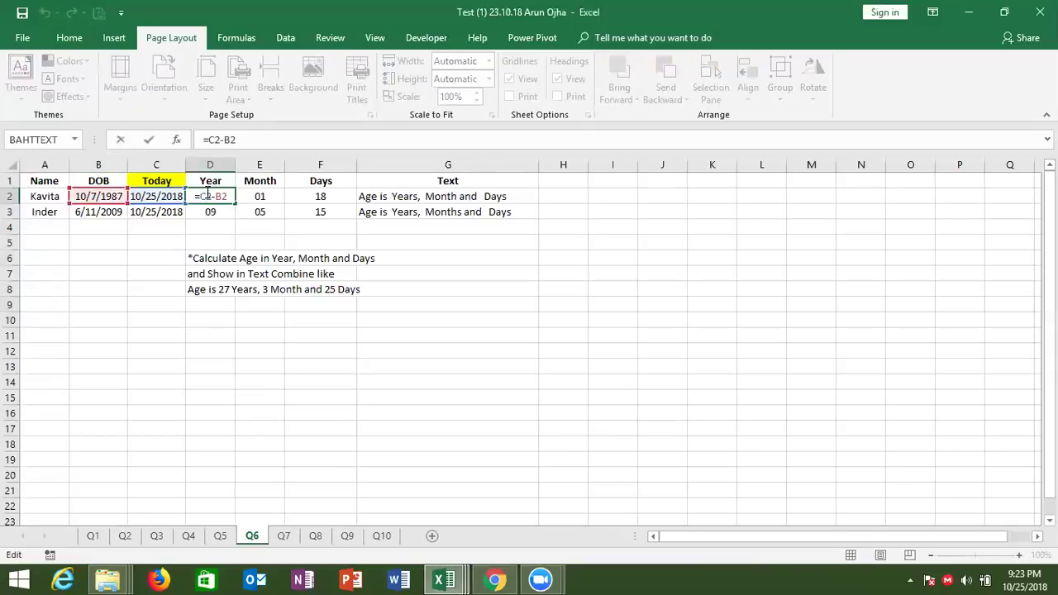
{"action": "key", "text": "Escape"}
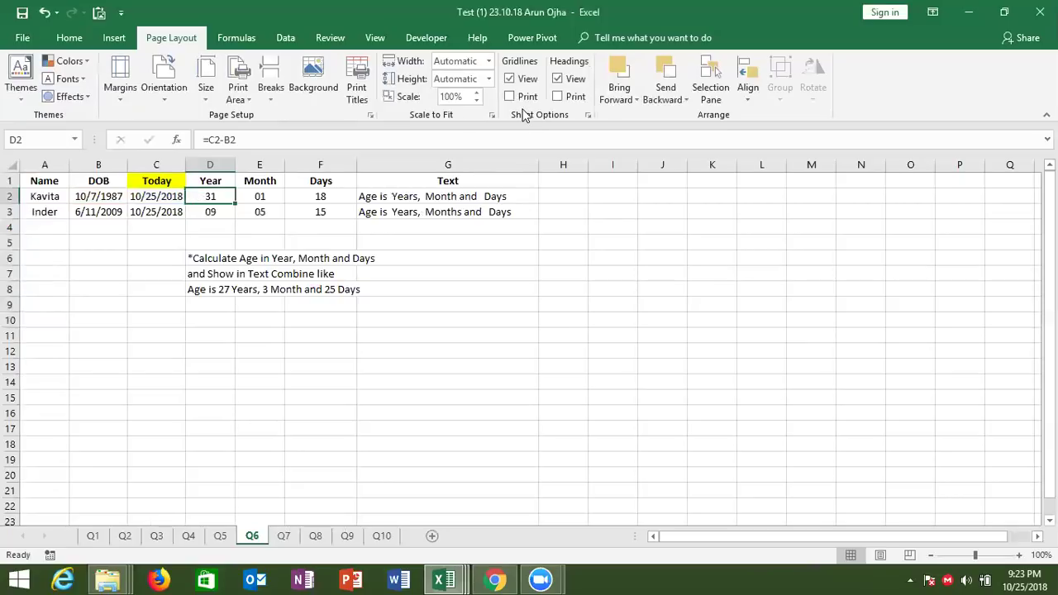
{"action": "left_click", "coordinate": [70, 37]}
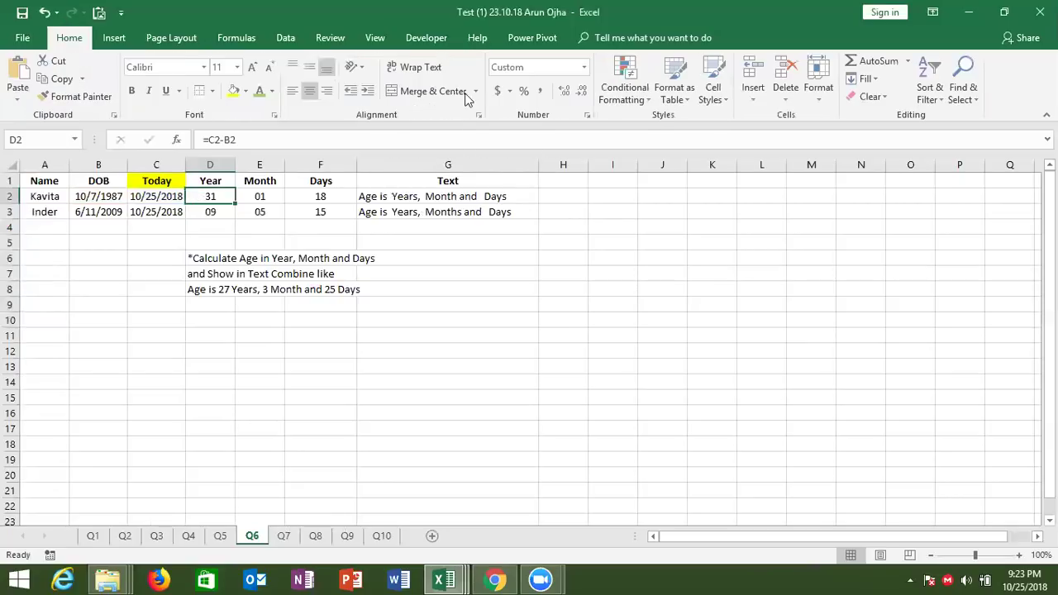
{"action": "left_click", "coordinate": [584, 67]}
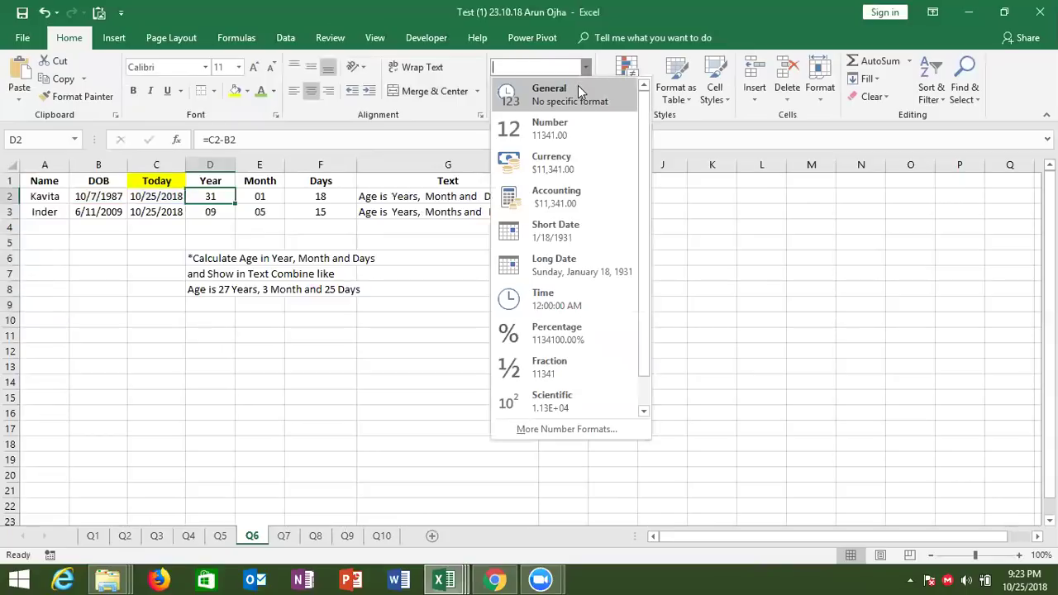
{"action": "left_click", "coordinate": [578, 85]}
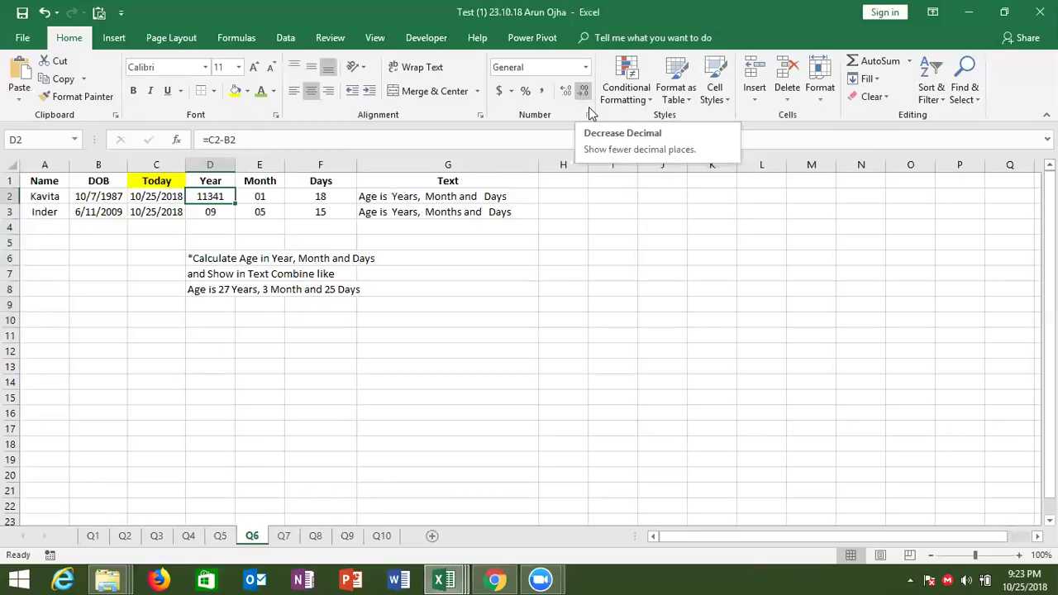
{"action": "key", "text": "ctrl+z"}
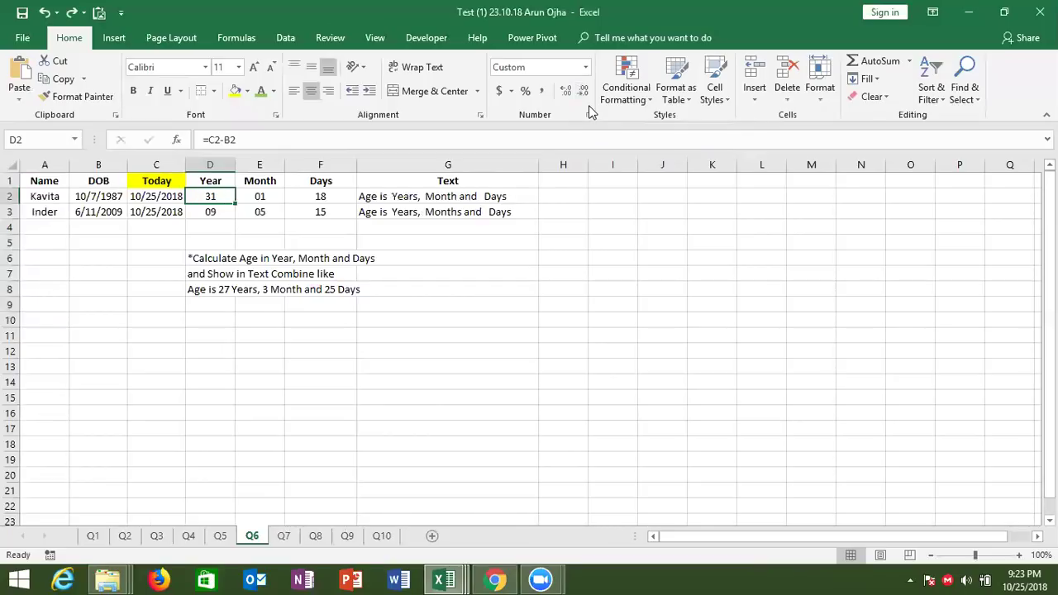
{"action": "left_click", "coordinate": [590, 115]}
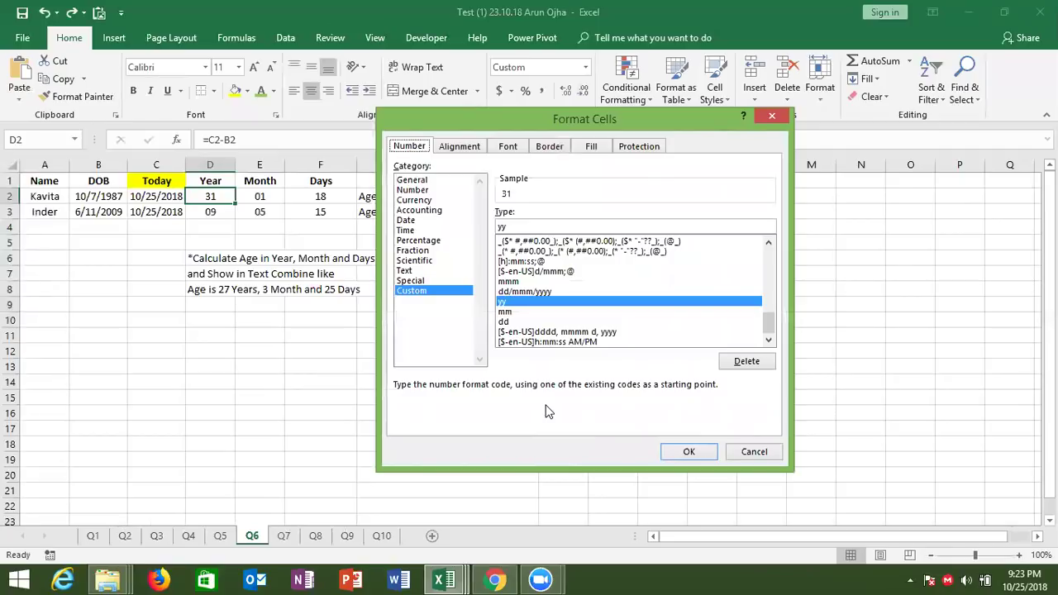
{"action": "key", "text": "Escape"}
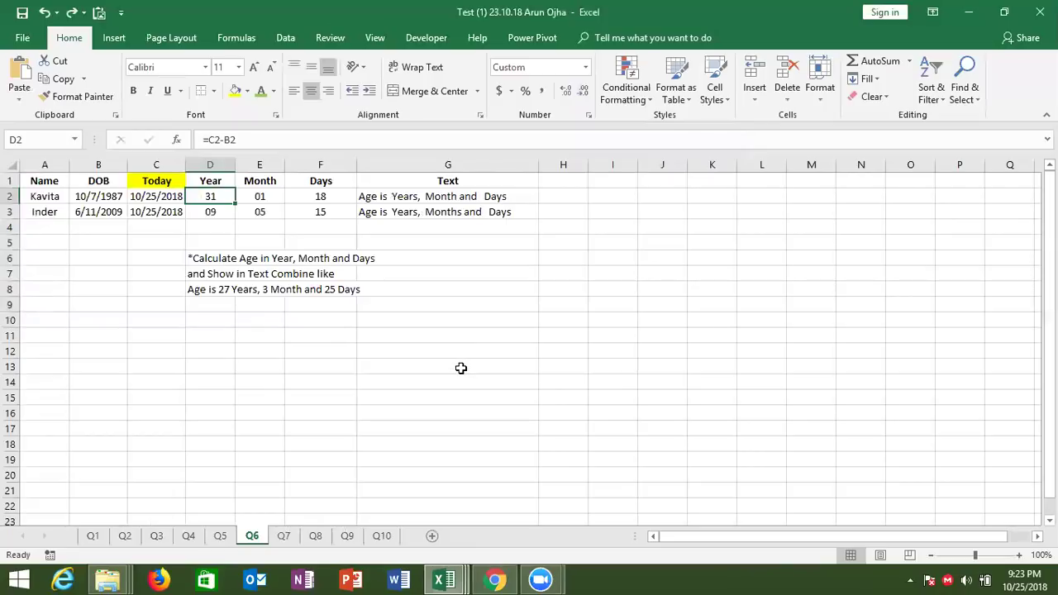
Step: Clear the old Year, Month and Days results in D2:F3
{"action": "key", "text": "shift+Right"}
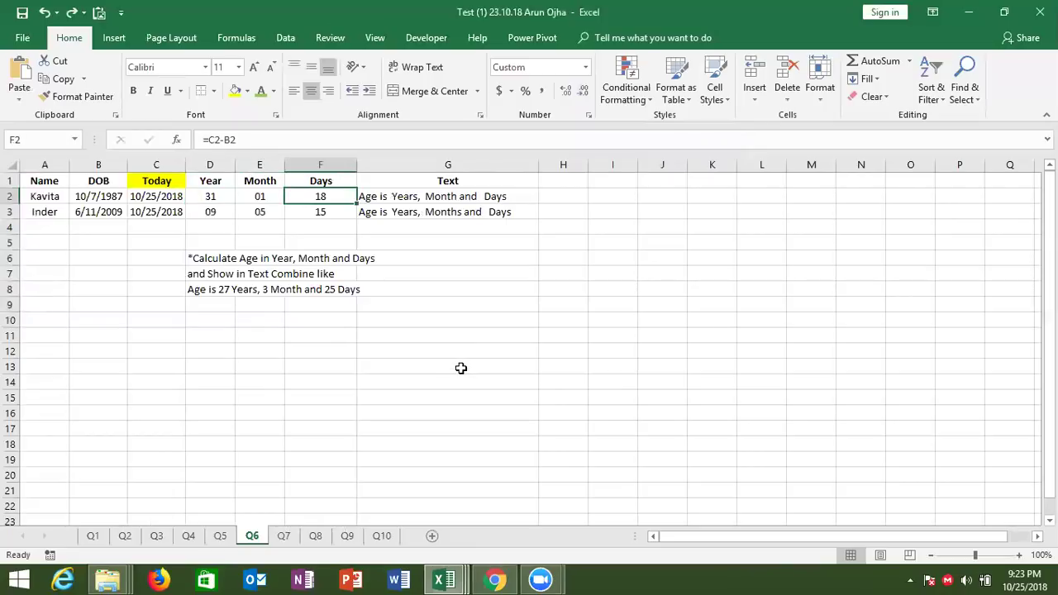
{"action": "key", "text": "Left"}
{"action": "key", "text": "shift+Right"}
{"action": "key", "text": "shift+Right"}
{"action": "key", "text": "shift+Down"}
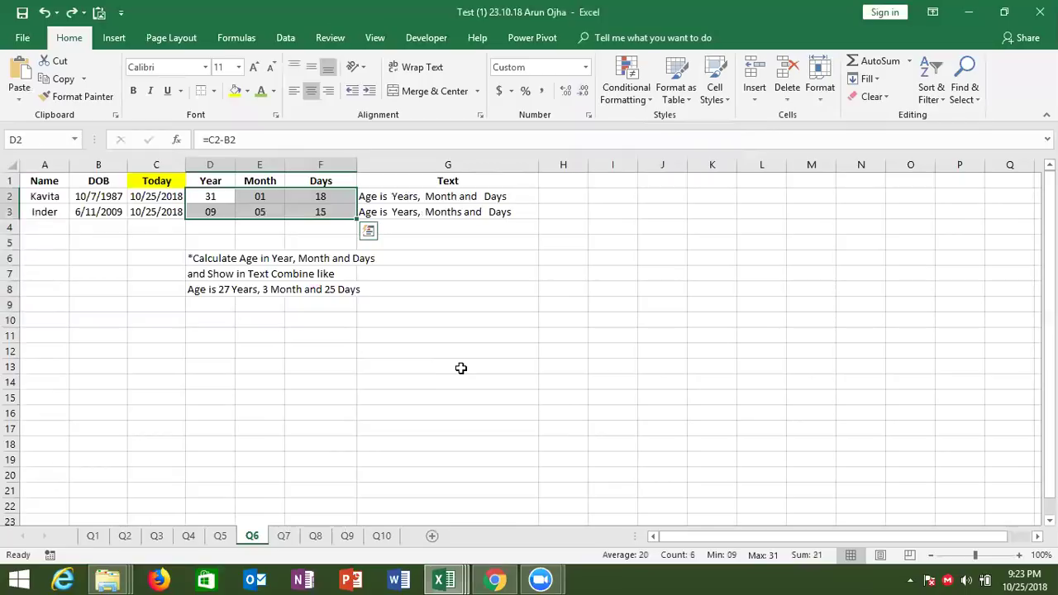
{"action": "key", "text": "Delete"}
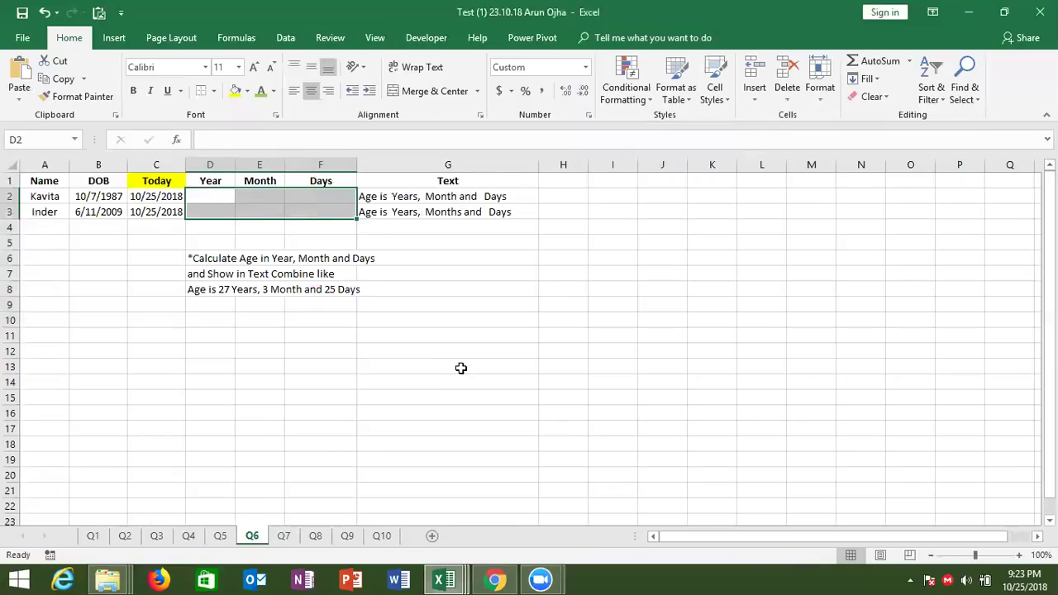
Step: Enter =DATEDIF(B2,C2,"y") in D2 for the completed years
{"action": "key", "text": "shift+BackSpace"}
{"action": "type", "text": "=datedif("}
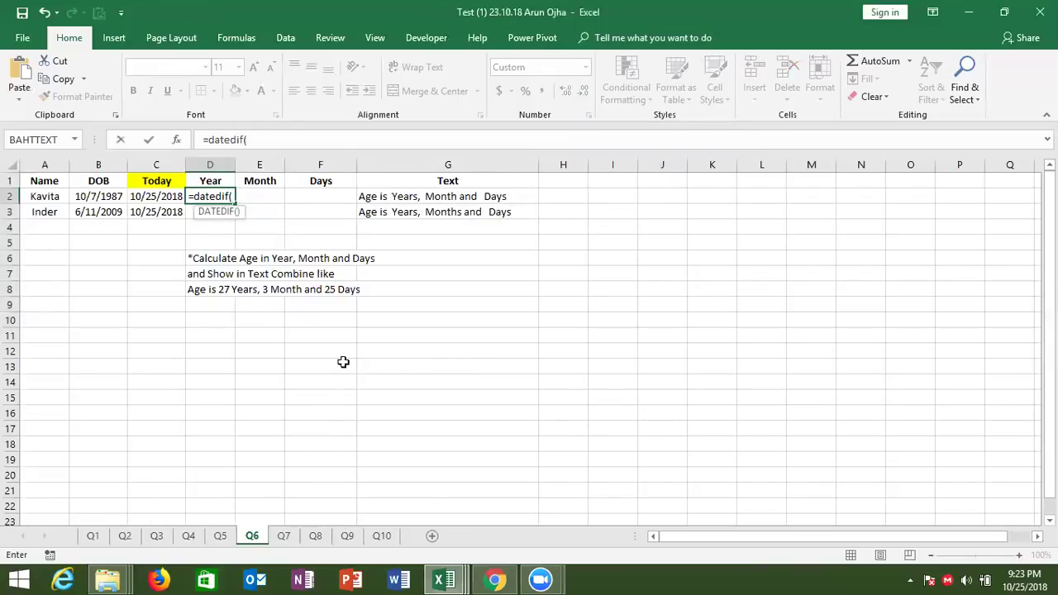
{"action": "left_click", "coordinate": [106, 200]}
{"action": "type", "text": ","}
{"action": "left_click", "coordinate": [144, 179]}
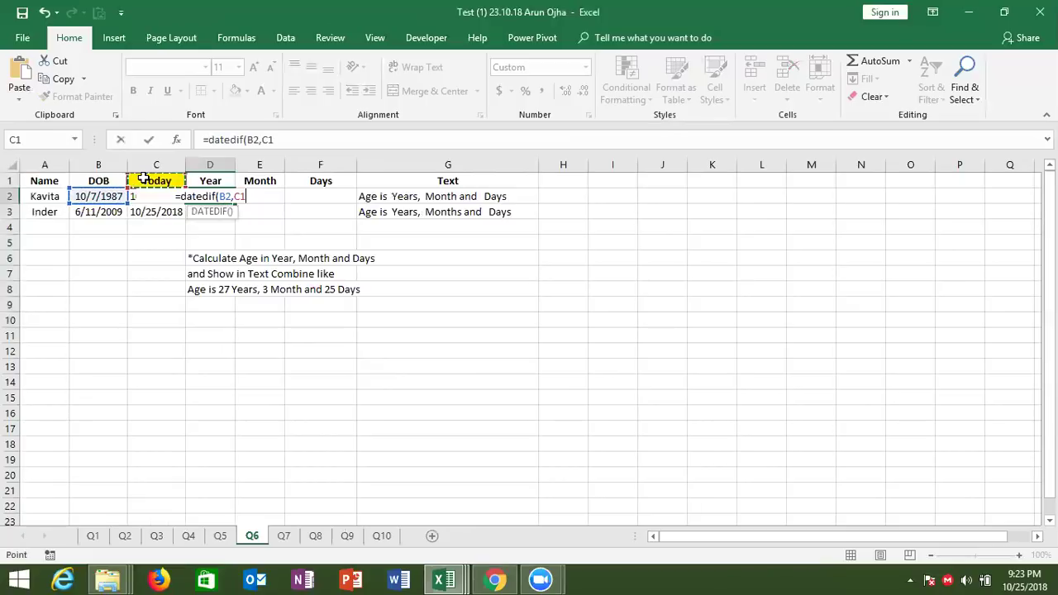
{"action": "key", "text": "Down"}
{"action": "type", "text": ","}
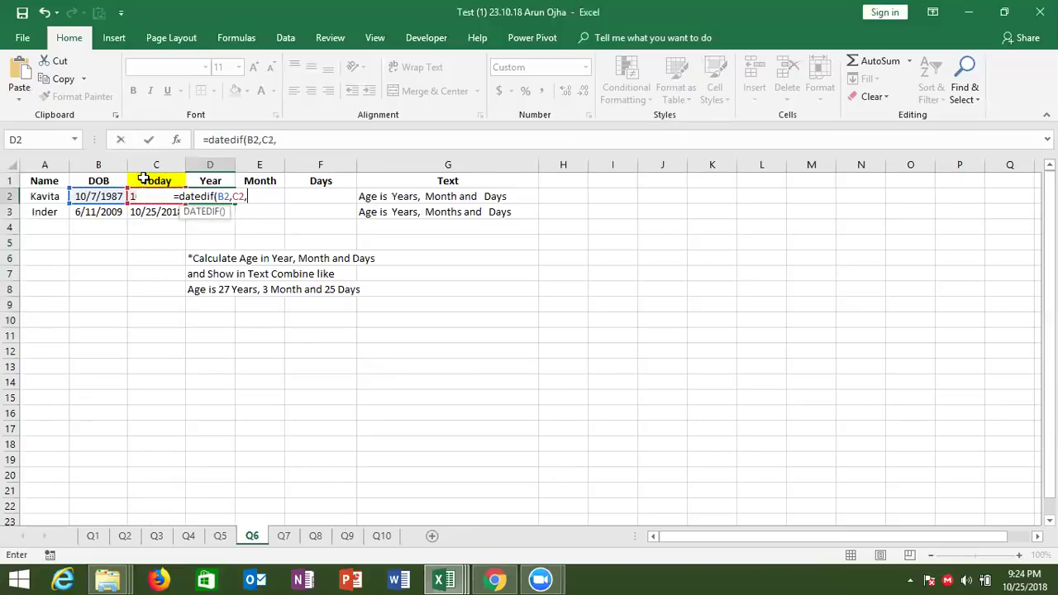
{"action": "type", "text": "\"y\""}
{"action": "key", "text": "Return"}
Step: Set D2's number format to General so it shows 31
{"action": "key", "text": "Up"}
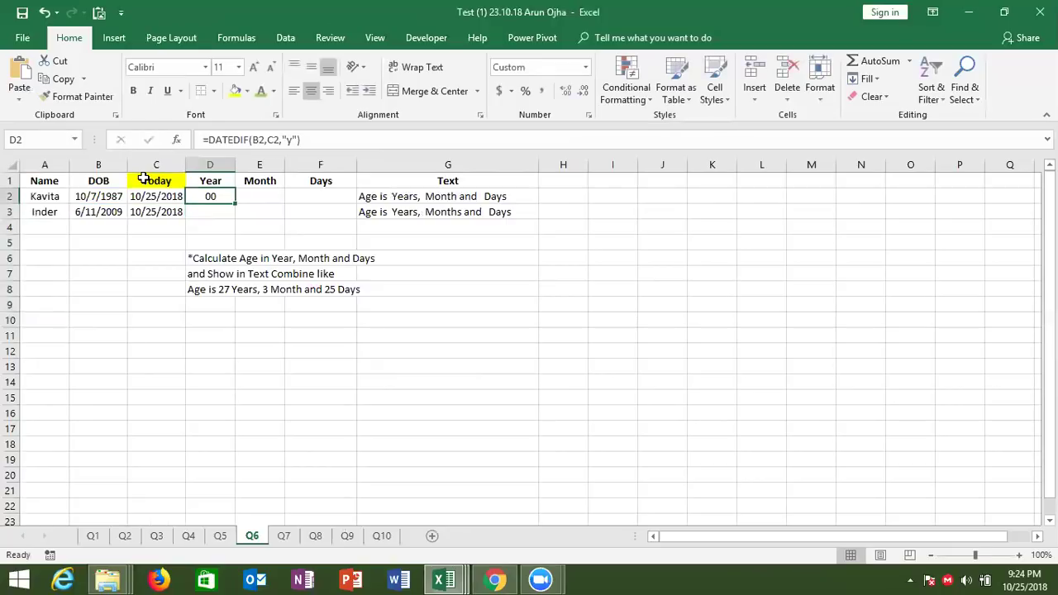
{"action": "left_click", "coordinate": [586, 69]}
{"action": "left_click", "coordinate": [569, 91]}
{"action": "left_click", "coordinate": [264, 202]}
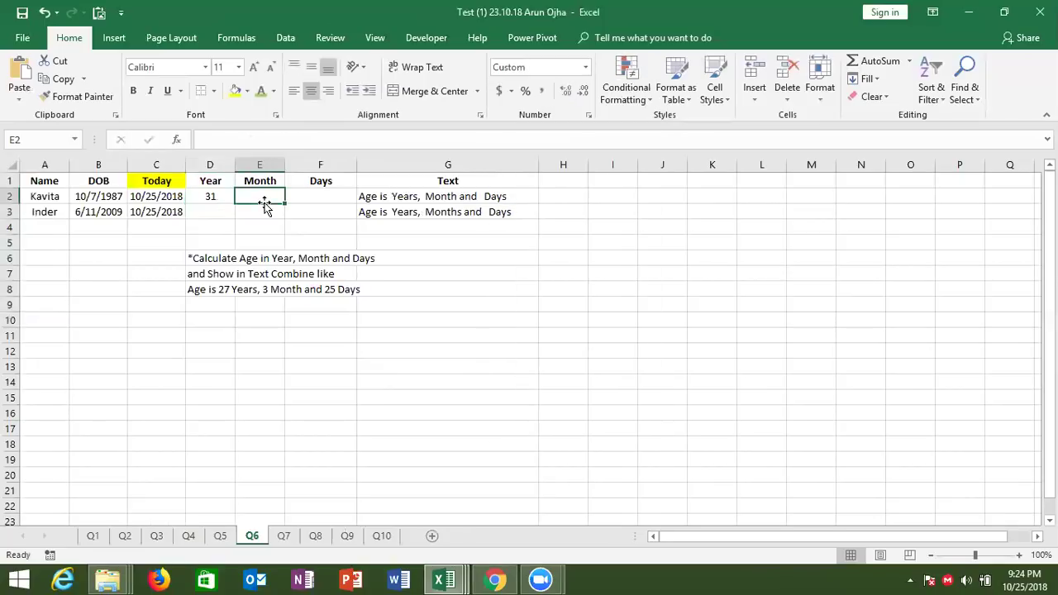
Step: Enter =DATEDIF(B2,C2,"ym") in E2 for the remaining months
{"action": "type", "text": "=dat"}
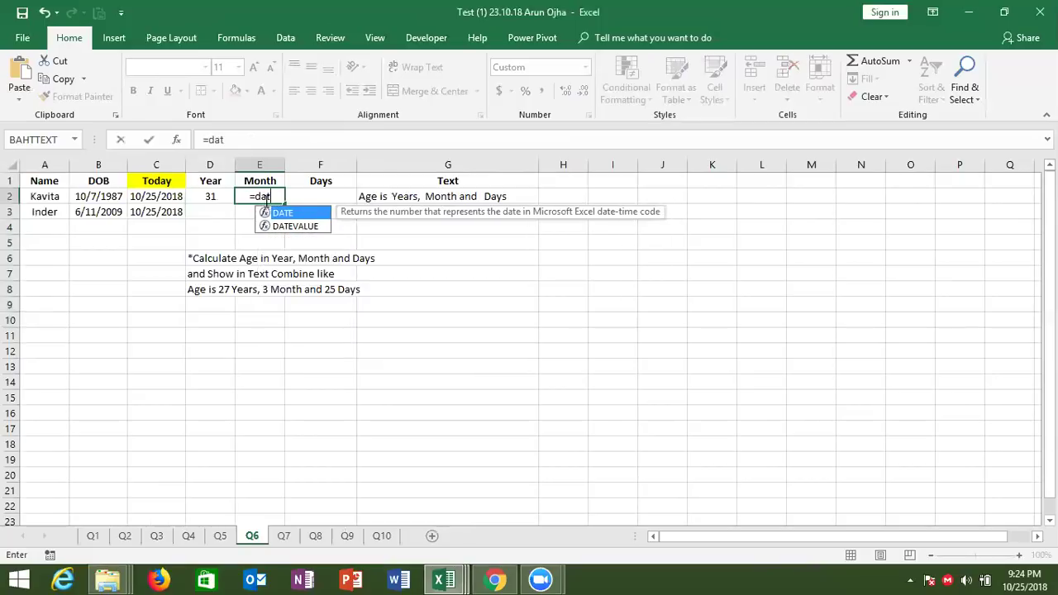
{"action": "type", "text": "edif("}
{"action": "left_click", "coordinate": [100, 196]}
{"action": "type", "text": ","}
{"action": "left_click", "coordinate": [143, 196]}
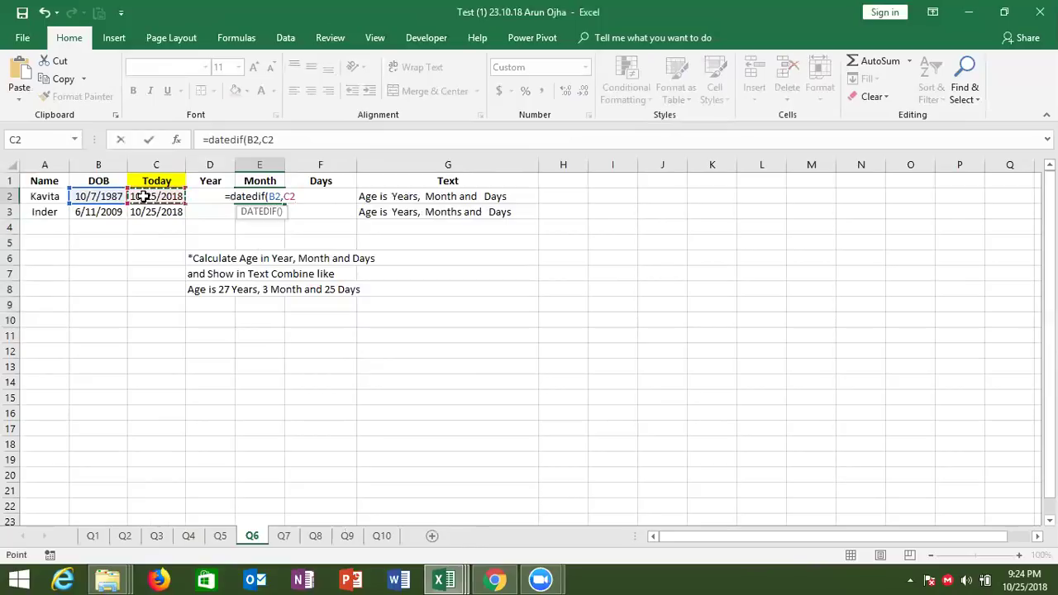
{"action": "type", "text": ",\"ym\""}
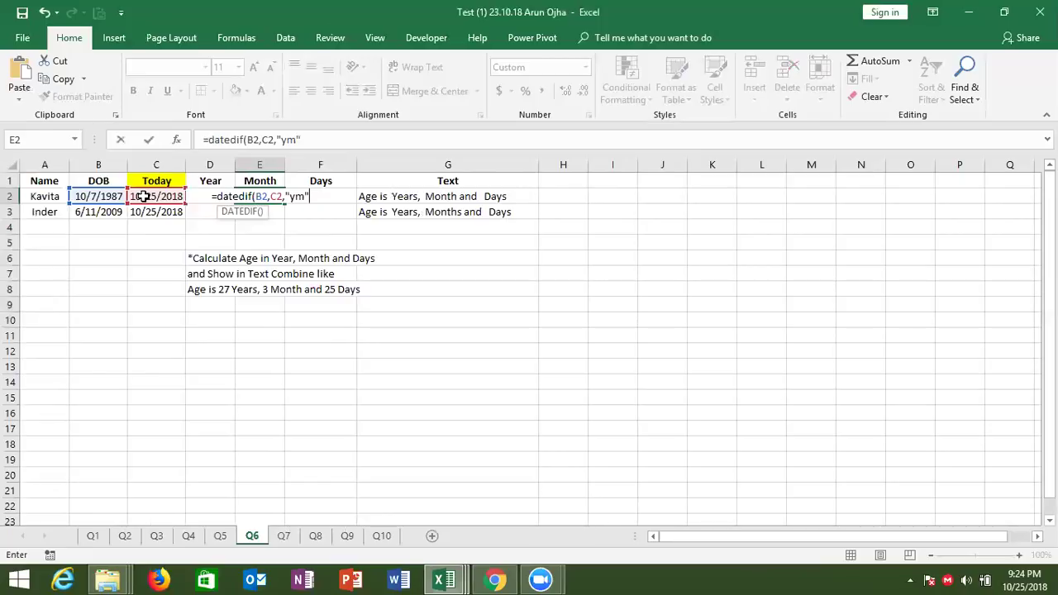
{"action": "key", "text": "Return"}
{"action": "key", "text": "Up"}
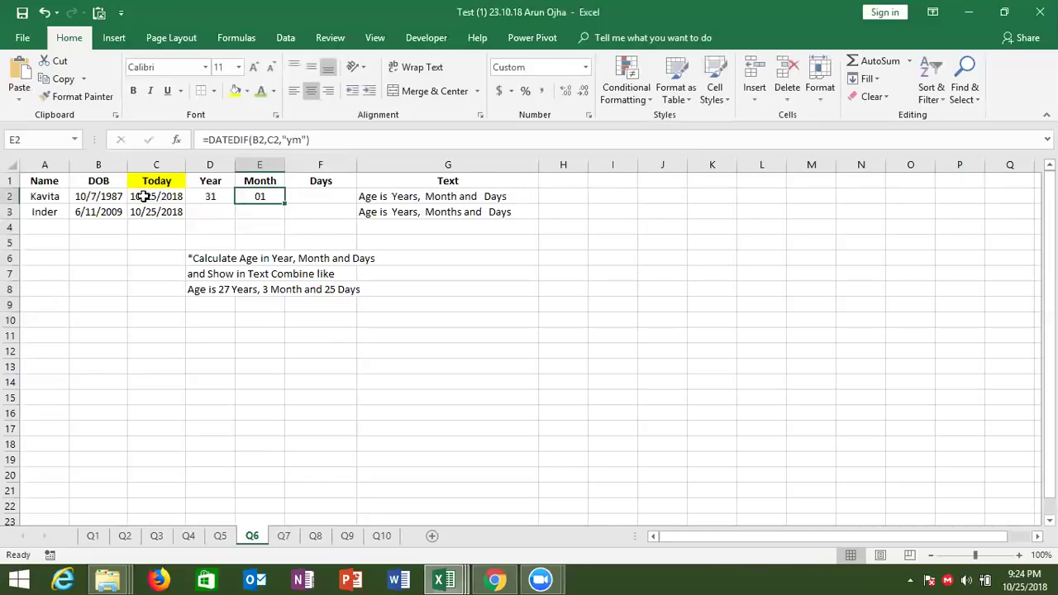
Step: Set E2's number format to General so the months show 0 instead of 01
{"action": "key", "text": "Right"}
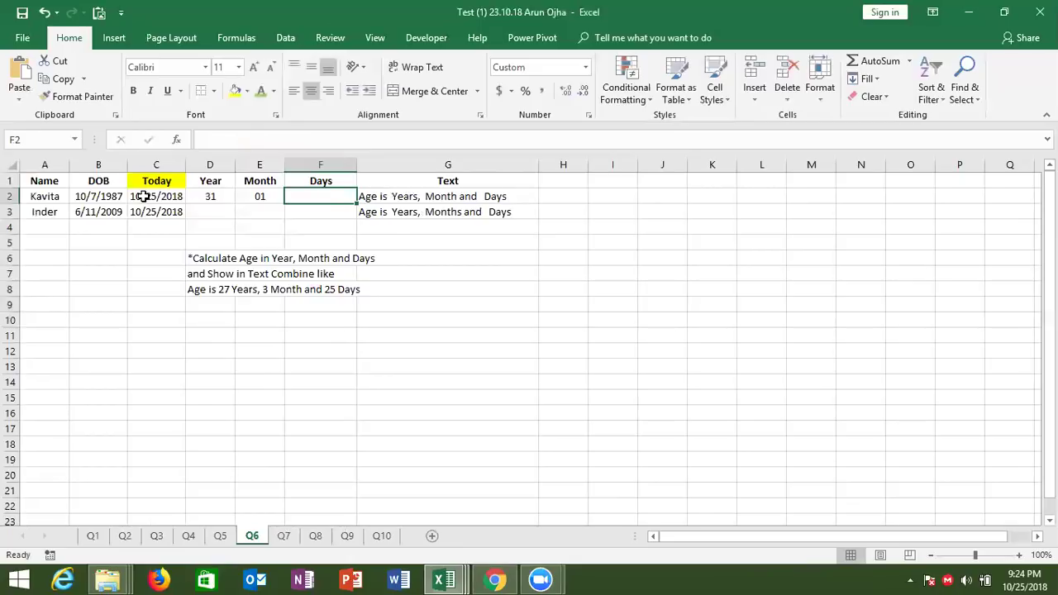
{"action": "type", "text": "=day"}
{"action": "key", "text": "Escape"}
{"action": "key", "text": "Left"}
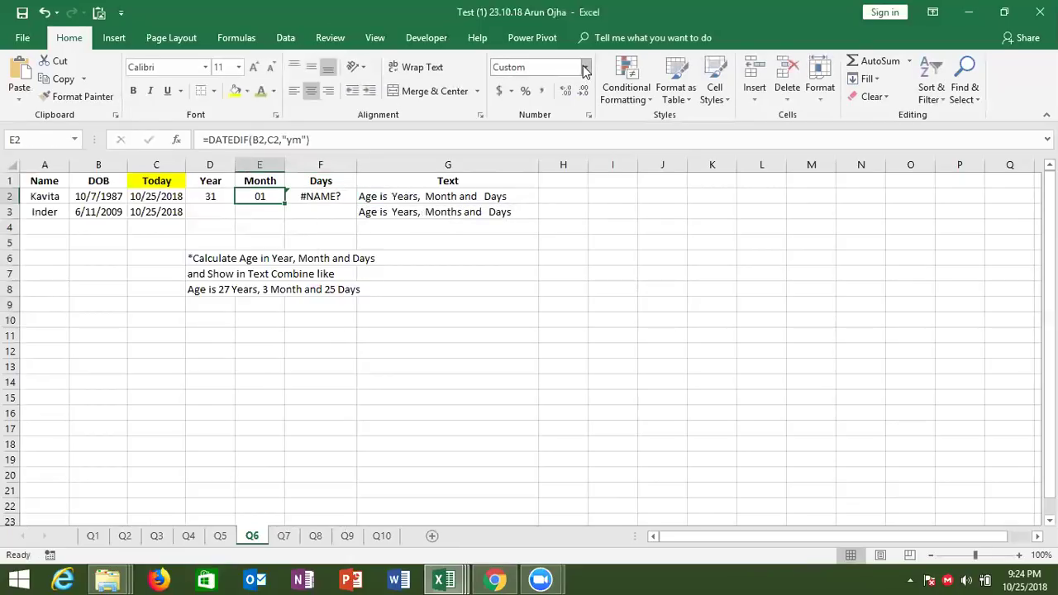
{"action": "left_click", "coordinate": [583, 69]}
{"action": "left_click", "coordinate": [570, 86]}
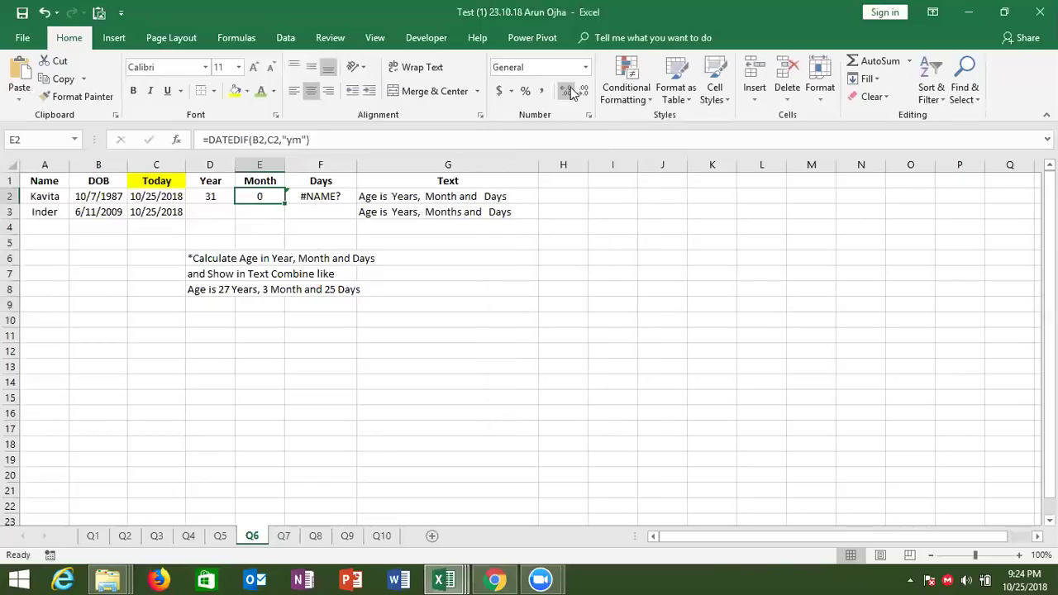
{"action": "left_click", "coordinate": [337, 200]}
Step: Enter =DATEDIF(B2,C2,"md") in F2, giving 18 leftover days
{"action": "type", "text": "=da"}
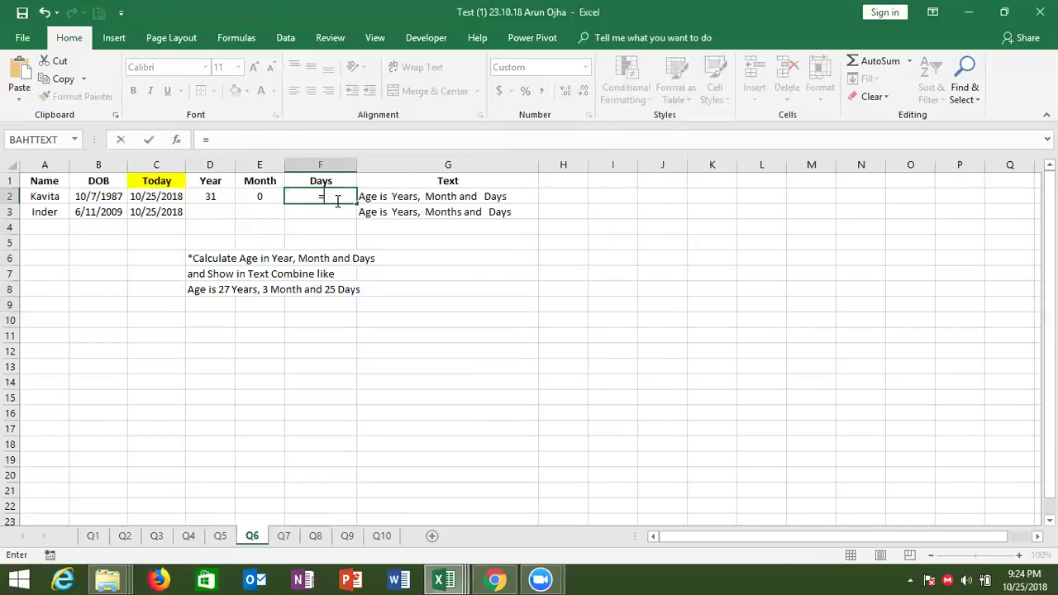
{"action": "type", "text": "tedif("}
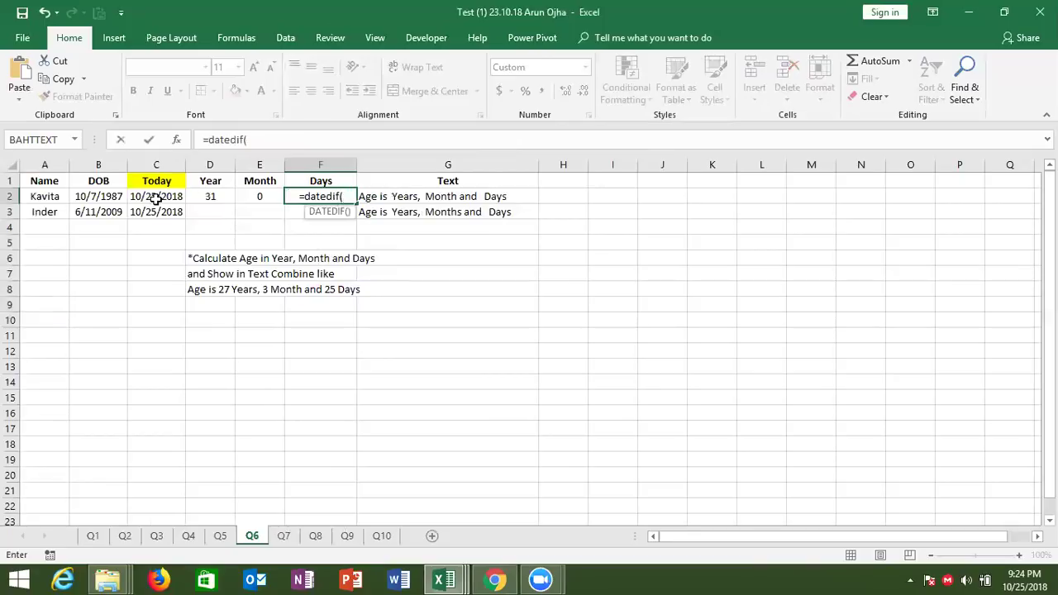
{"action": "left_click", "coordinate": [115, 197]}
{"action": "type", "text": ","}
{"action": "left_click", "coordinate": [146, 199]}
{"action": "type", "text": ","}
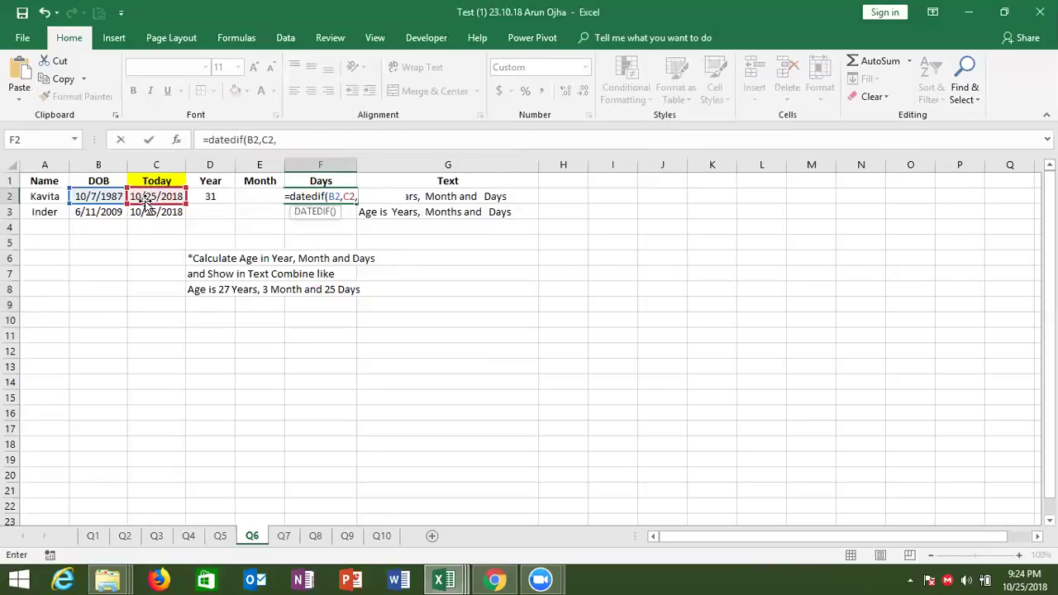
{"action": "type", "text": "\"md\")"}
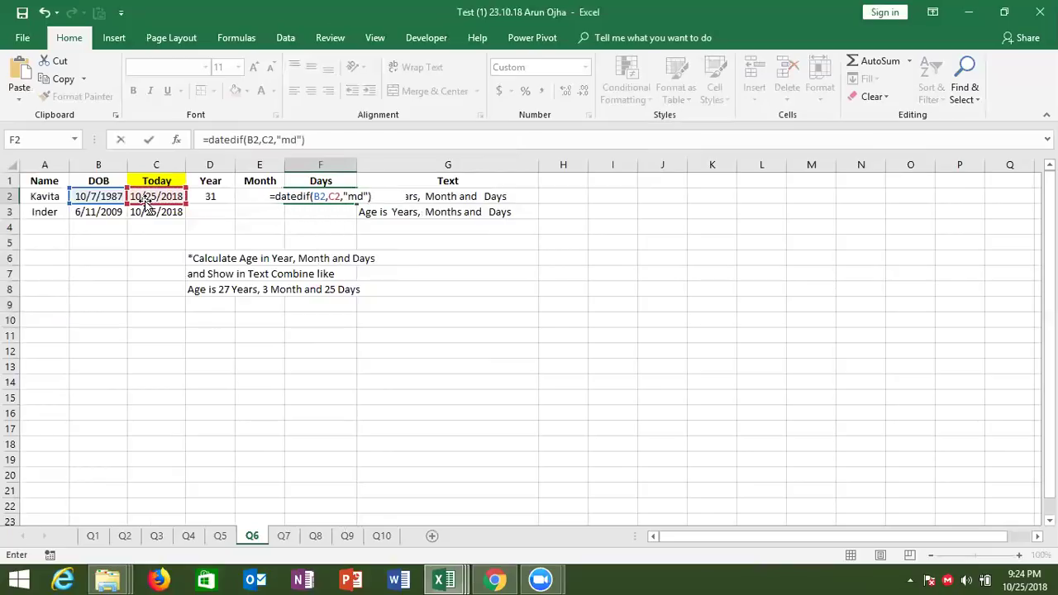
{"action": "key", "text": "Return"}
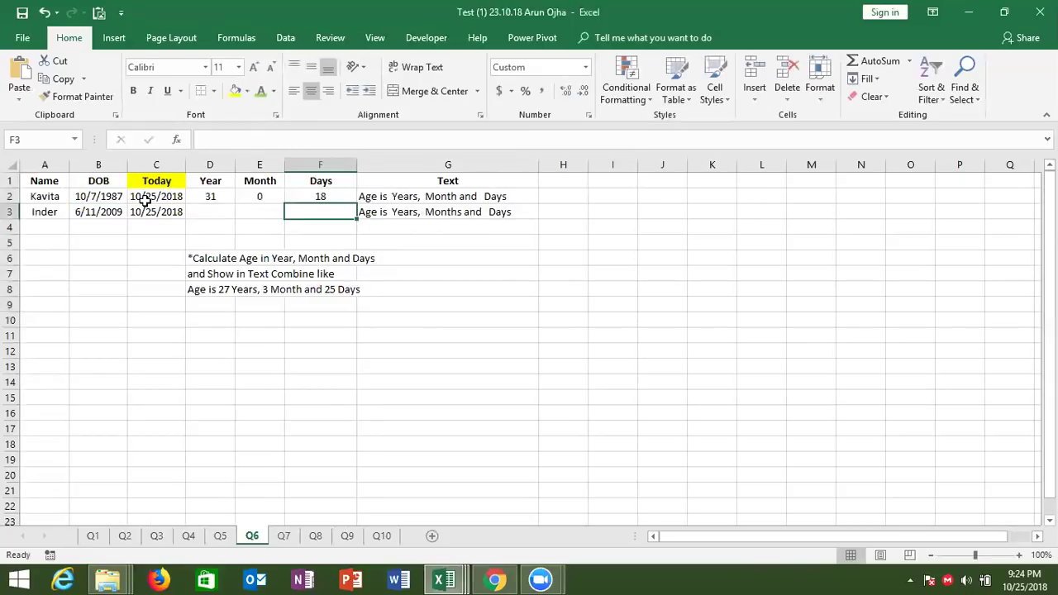
{"action": "key", "text": "Up"}
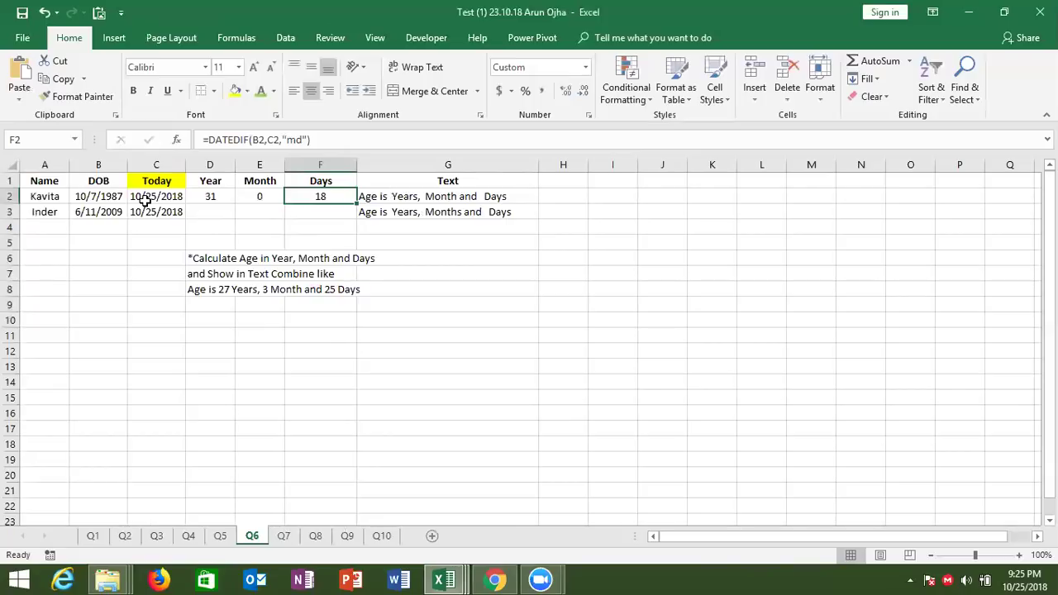
Step: Point G2's age text formula at D2:F2 and fill it down so G3 uses row 3
{"action": "double_click", "coordinate": [369, 196]}
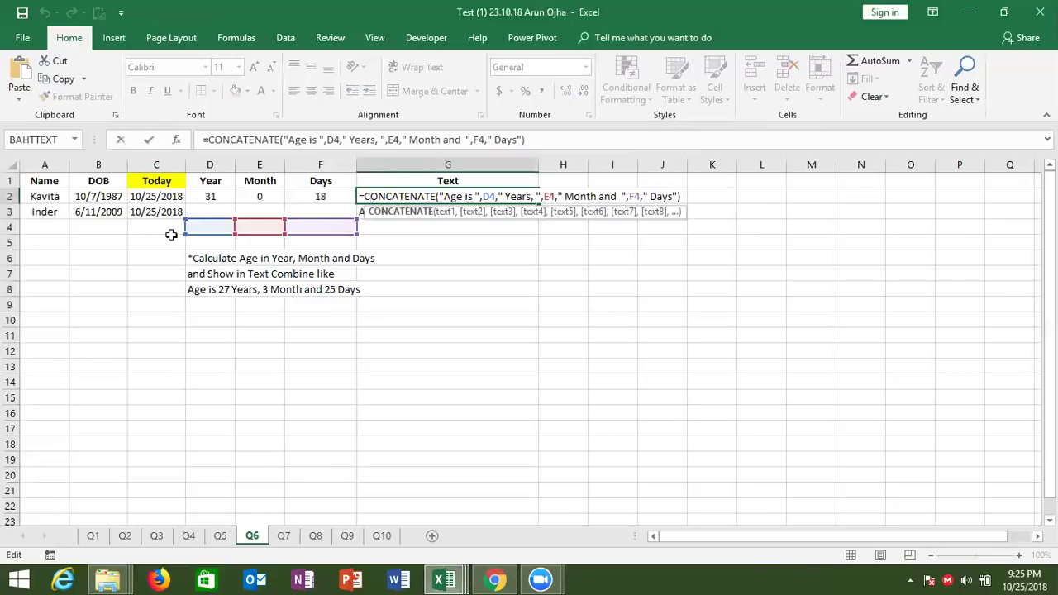
{"action": "left_click_drag", "start_coordinate": [206, 223], "coordinate": [208, 192]}
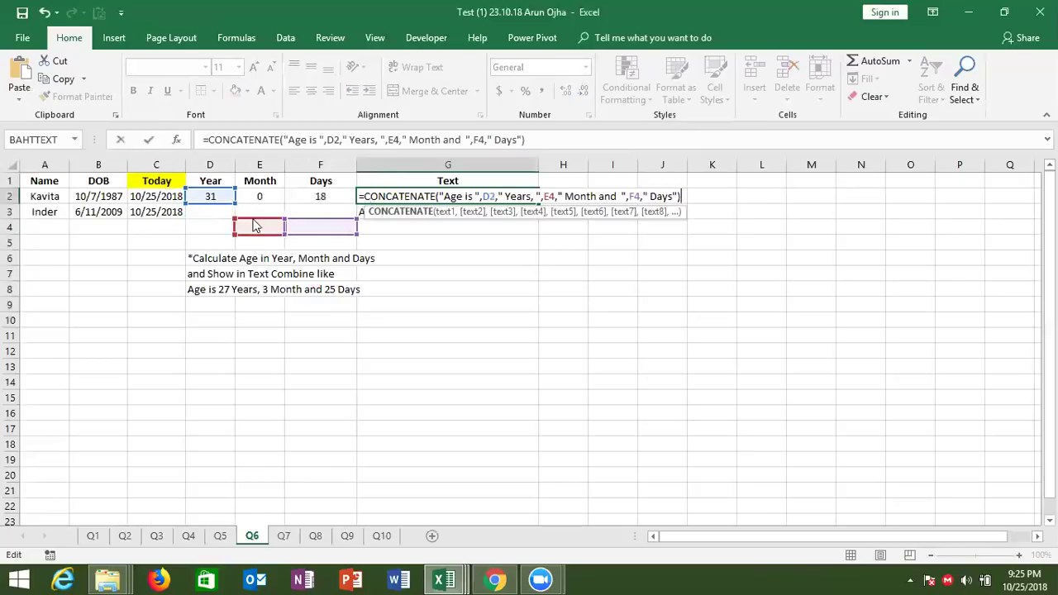
{"action": "mouse_move", "coordinate": [257, 225]}
{"action": "left_mouse_down"}
{"action": "mouse_move", "coordinate": [258, 198]}
{"action": "mouse_move", "coordinate": [304, 206]}
{"action": "left_mouse_up"}
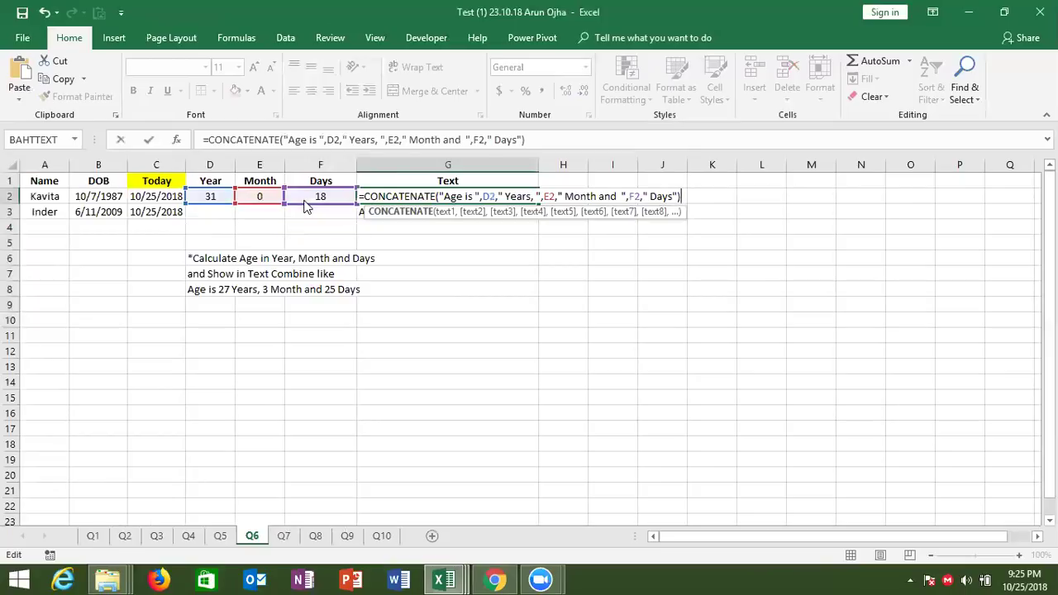
{"action": "key", "text": "Return"}
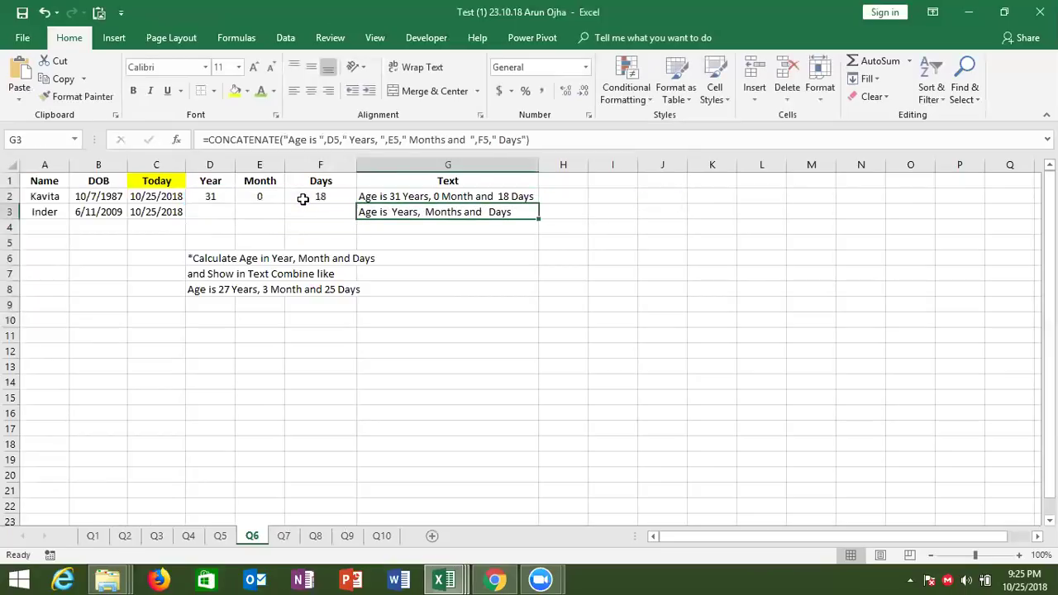
{"action": "key", "text": "ctrl+d"}
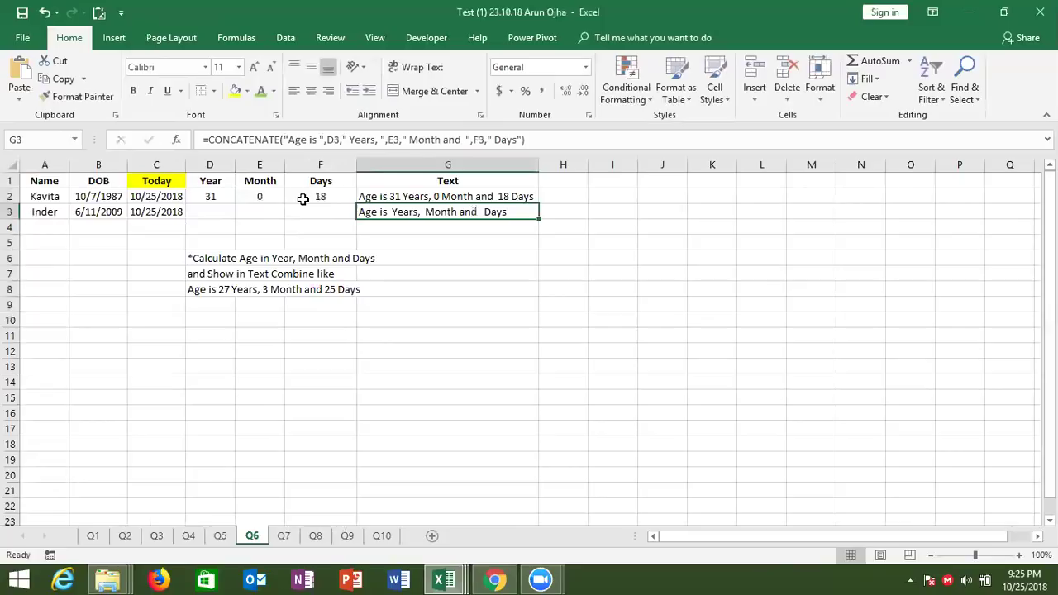
Step: Review the D2, E2 and F2 age formulas, then move to sheet Q7
{"action": "left_click_drag", "start_coordinate": [304, 199], "coordinate": [364, 476]}
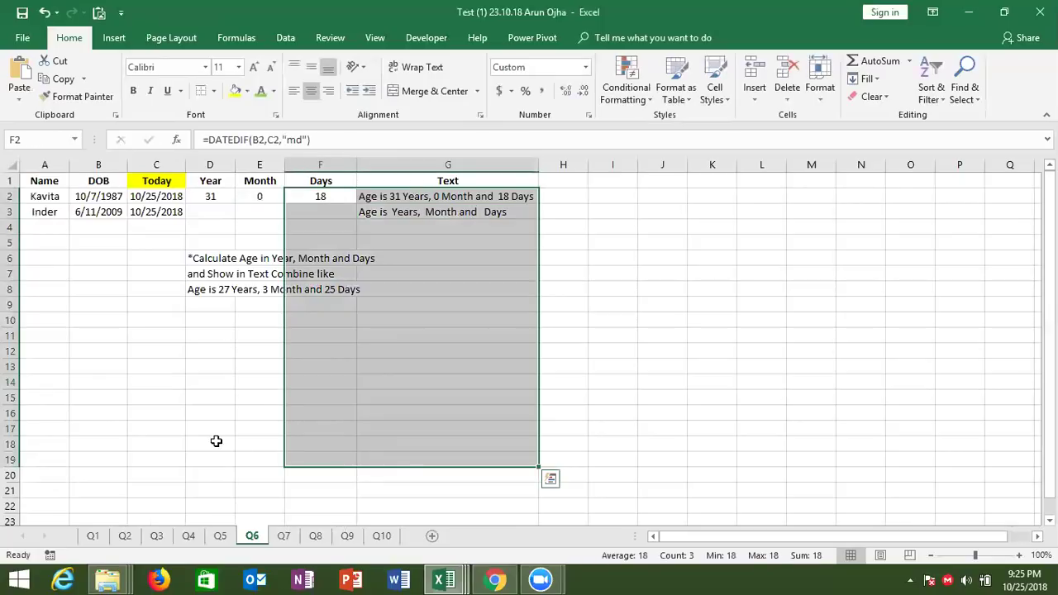
{"action": "left_click", "coordinate": [216, 441]}
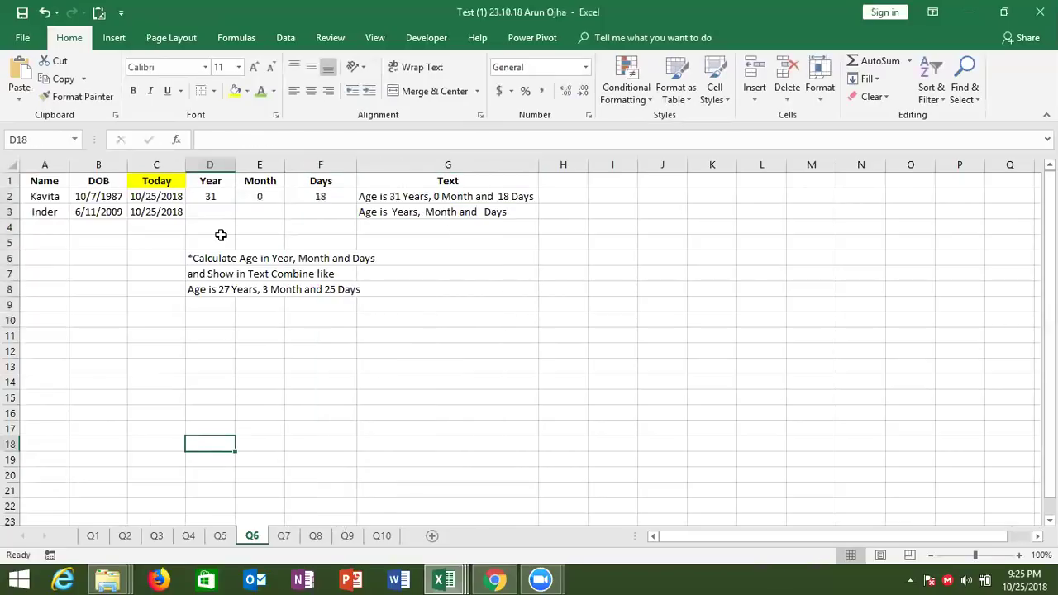
{"action": "left_click", "coordinate": [211, 199]}
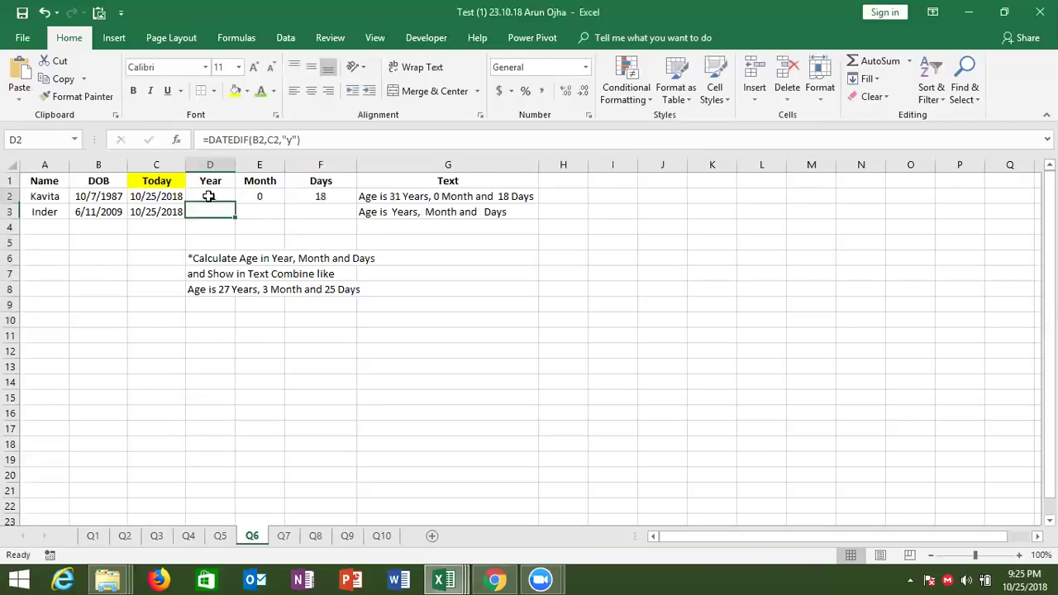
{"action": "left_click", "coordinate": [262, 195]}
{"action": "left_click", "coordinate": [306, 198]}
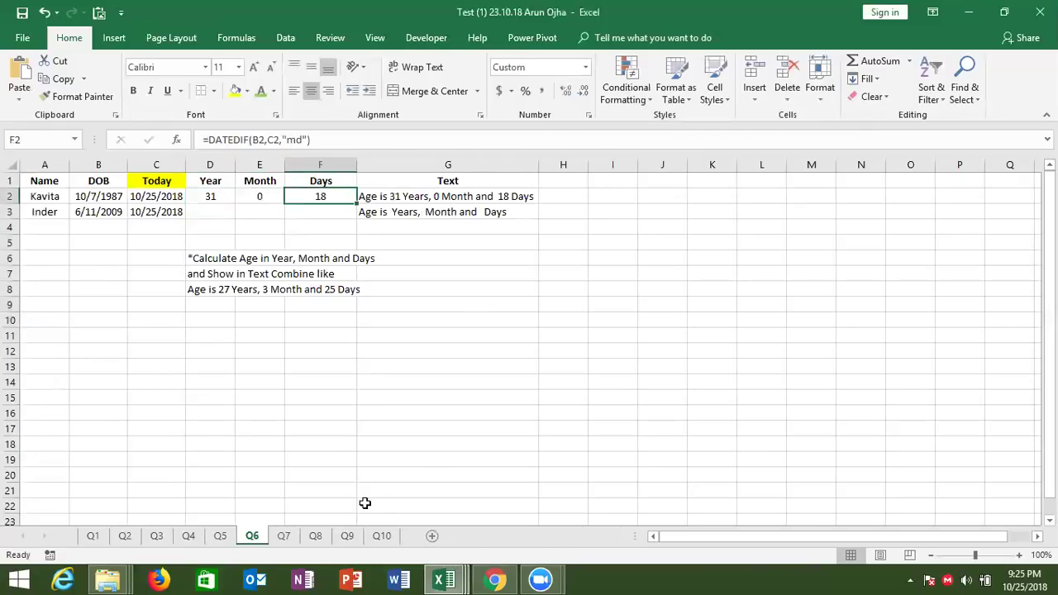
{"action": "left_click", "coordinate": [284, 537]}
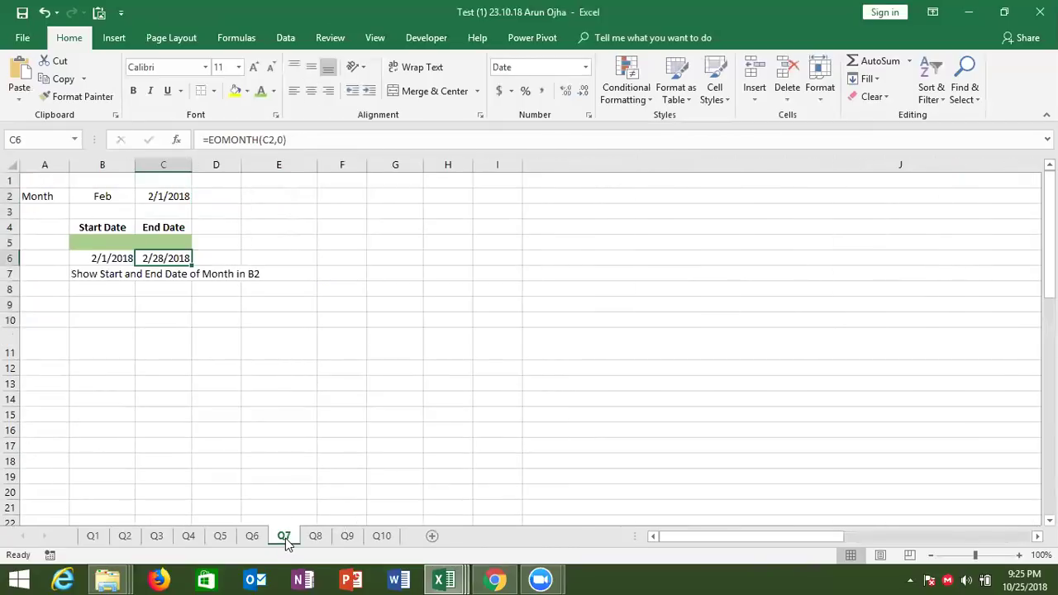
Step: Inspect the month Feb in B2 and the start and end date formulas in B6:C6
{"action": "left_click", "coordinate": [228, 378]}
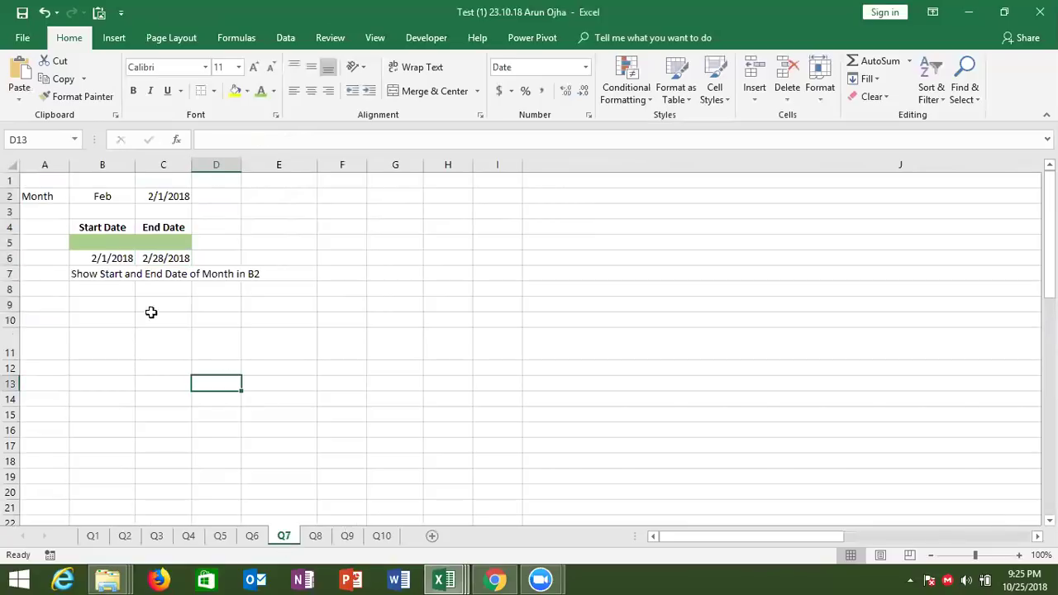
{"action": "left_click", "coordinate": [97, 195]}
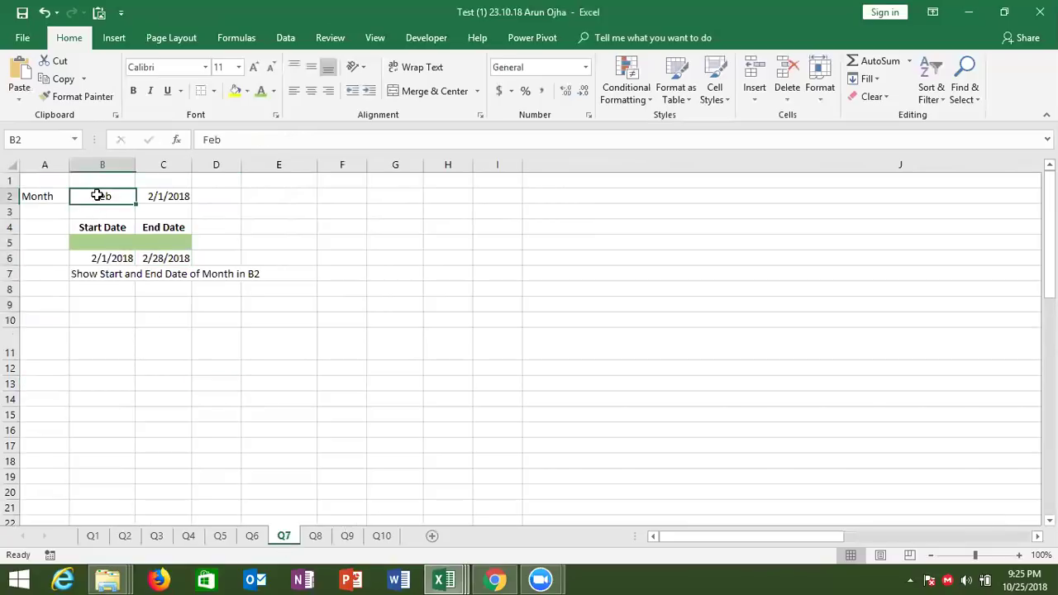
{"action": "left_click", "coordinate": [106, 257]}
{"action": "left_click", "coordinate": [146, 257]}
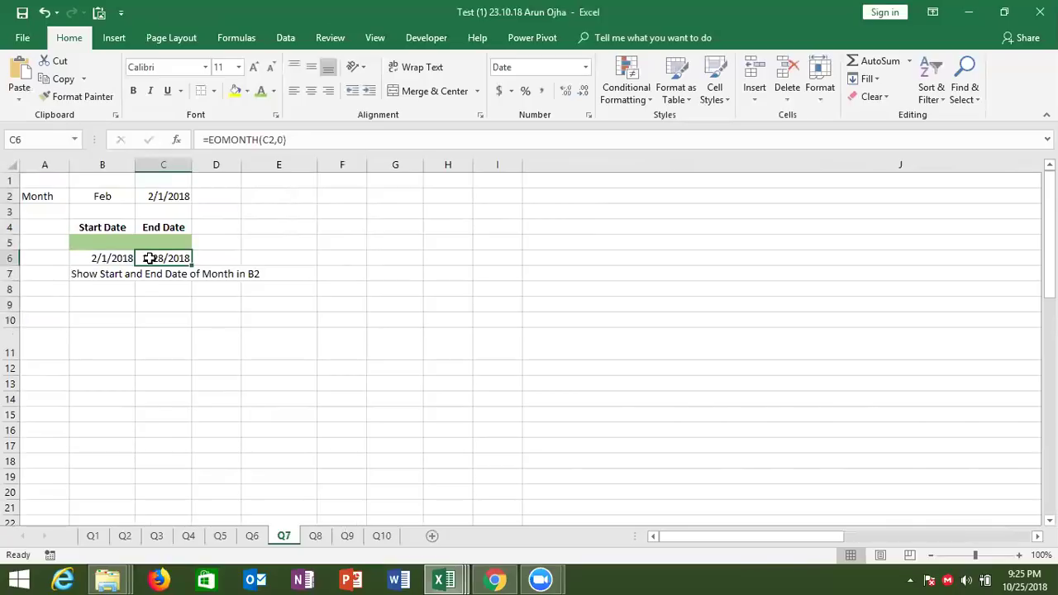
Step: Delete the 2/1/2018 date in C2 and the old results in B6:C6
{"action": "left_click", "coordinate": [172, 199]}
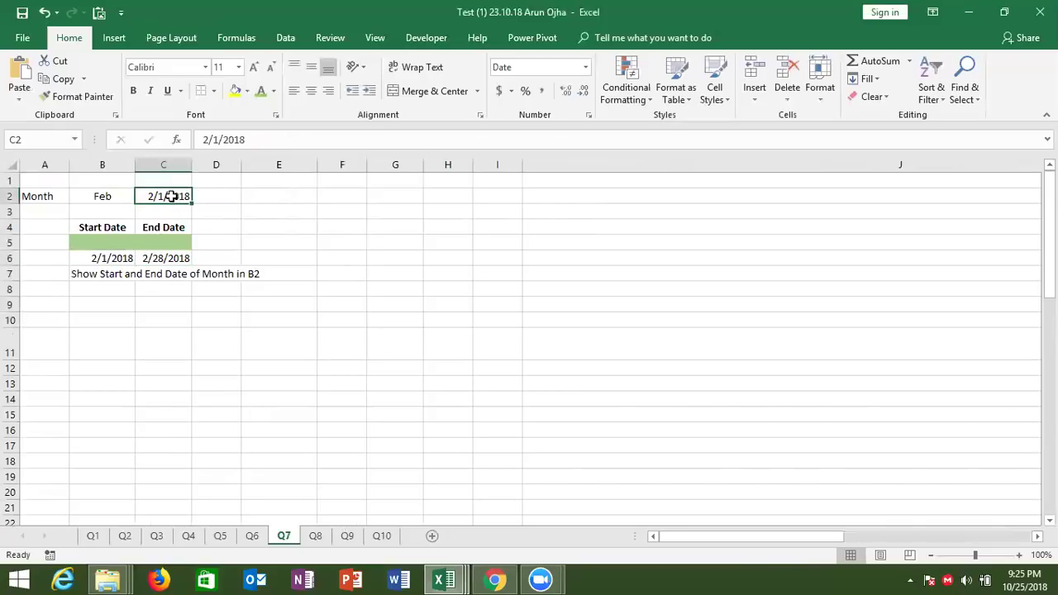
{"action": "double_click", "coordinate": [173, 196]}
{"action": "key", "text": "Escape"}
{"action": "key", "text": "Delete"}
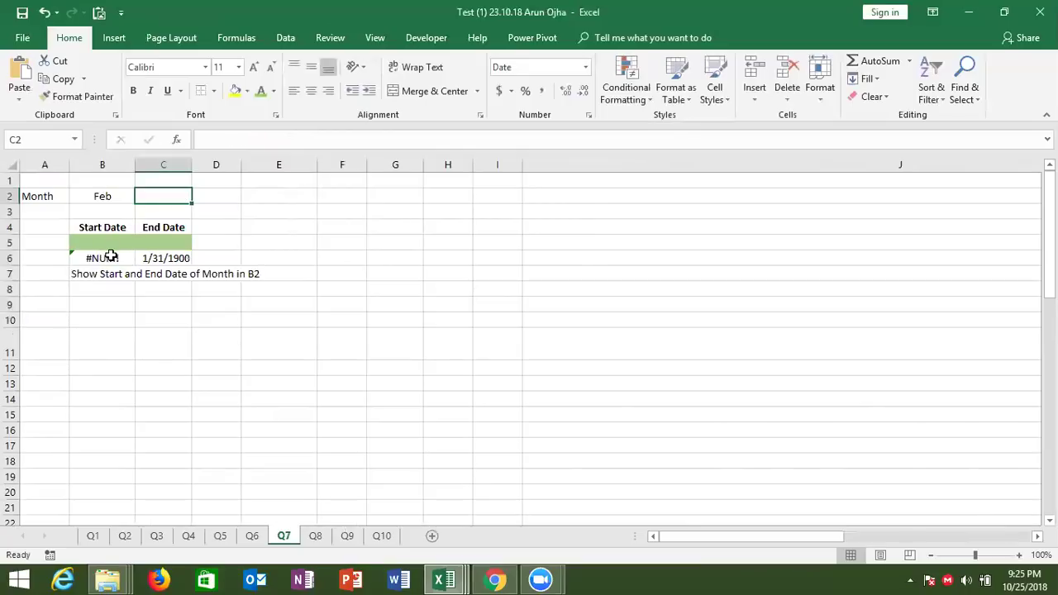
{"action": "left_click_drag", "start_coordinate": [111, 254], "coordinate": [161, 257]}
{"action": "key", "text": "Delete"}
{"action": "left_click", "coordinate": [124, 239]}
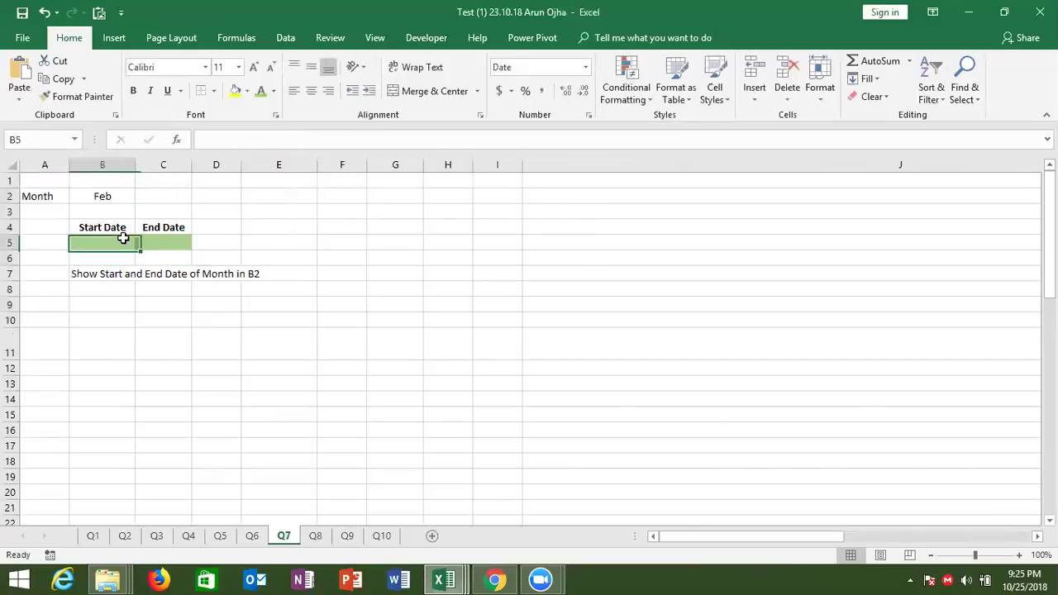
Step: Enter ="1-"&B2&"-2018" in B5 to build the start date text
{"action": "type", "text": "="}
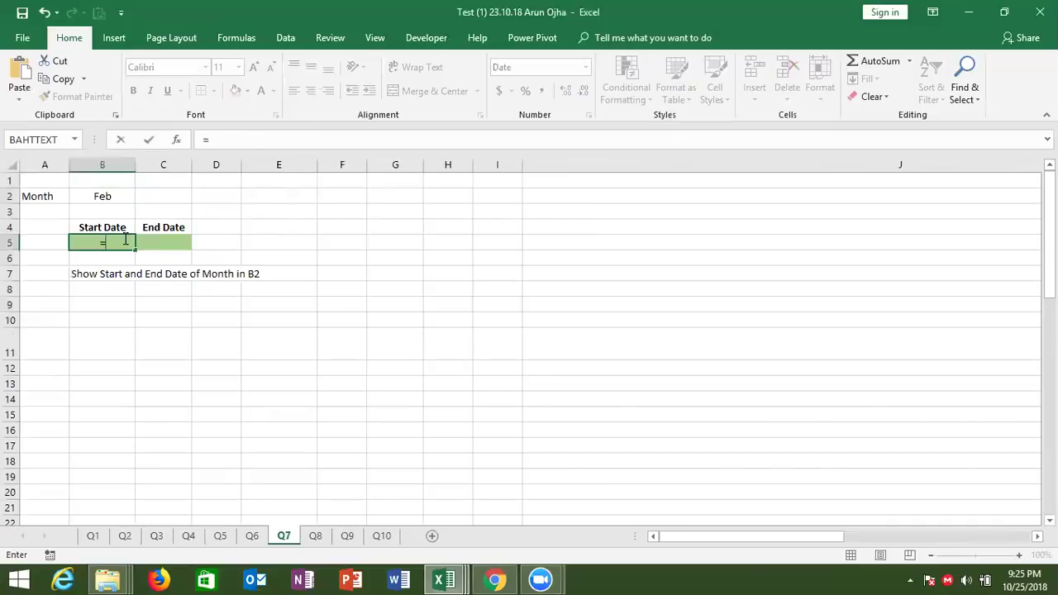
{"action": "type", "text": "\"1"}
{"action": "type", "text": "-\"&"}
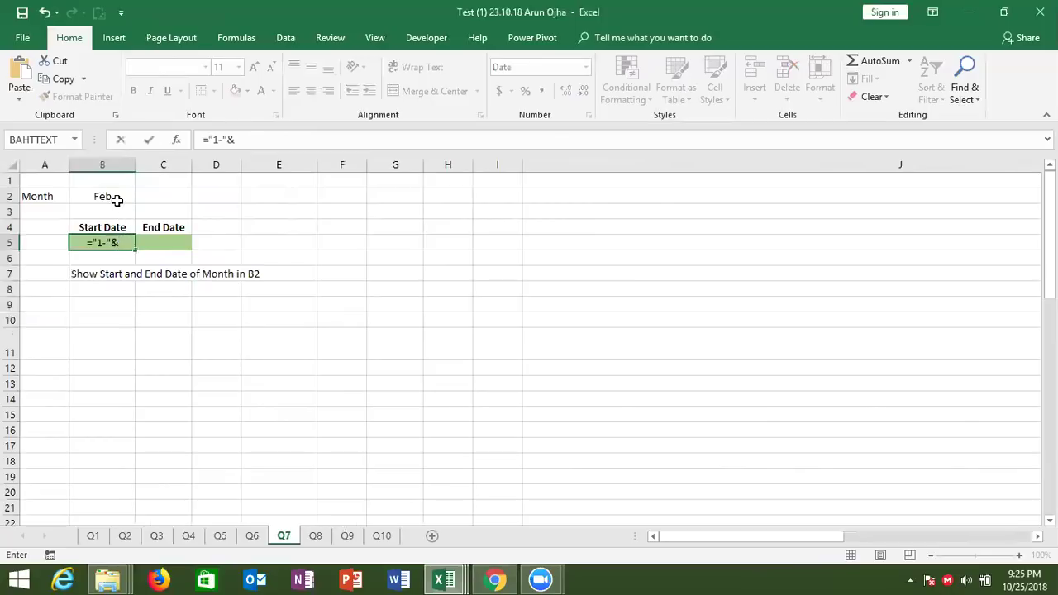
{"action": "left_click", "coordinate": [116, 201]}
{"action": "type", "text": "&"}
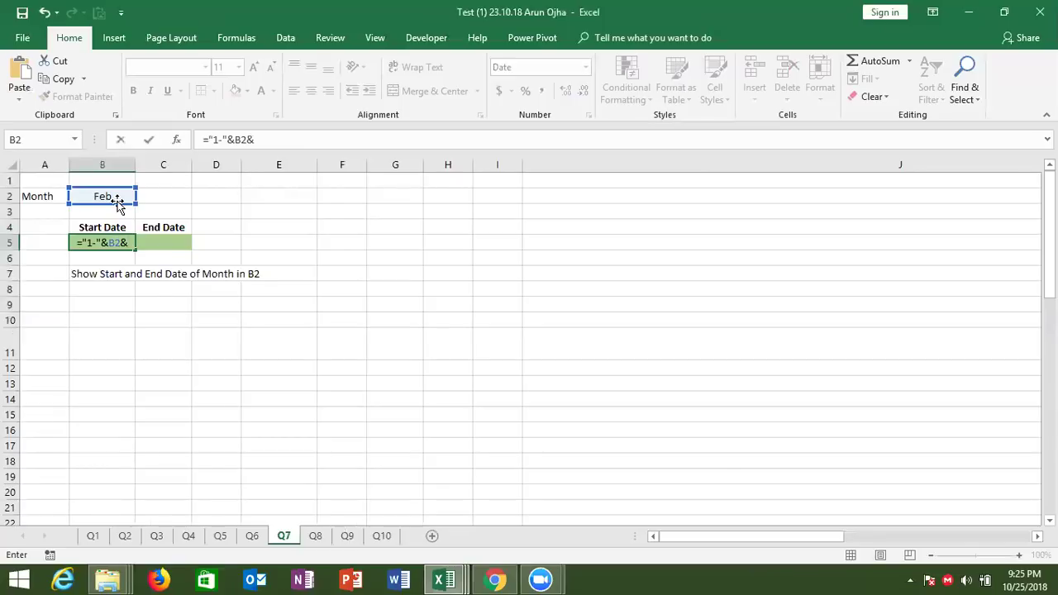
{"action": "type", "text": "\"-"}
{"action": "type", "text": "2018\""}
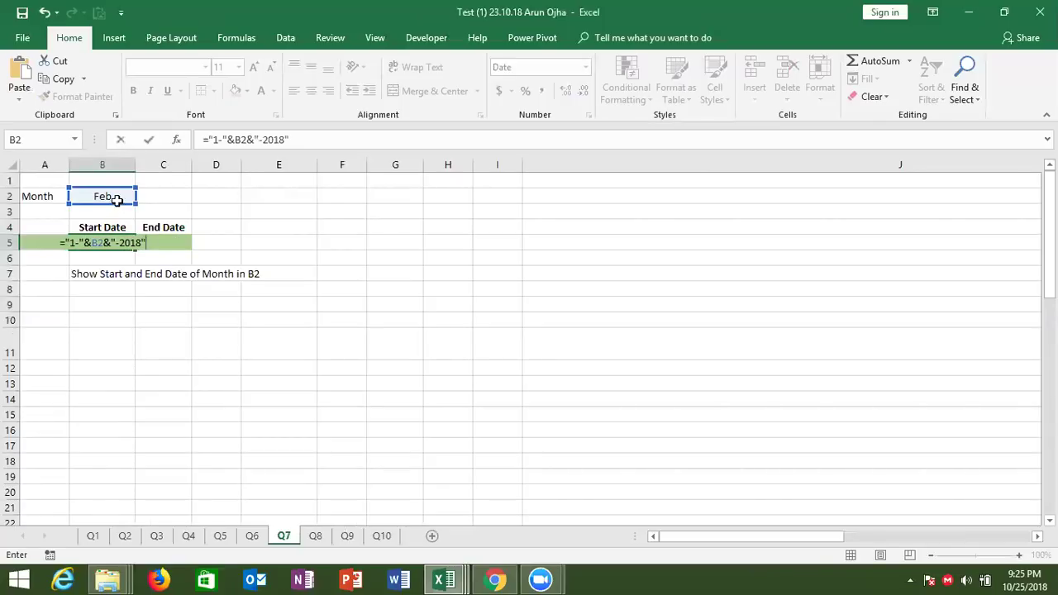
{"action": "key", "text": "Return"}
{"action": "key", "text": "Up"}
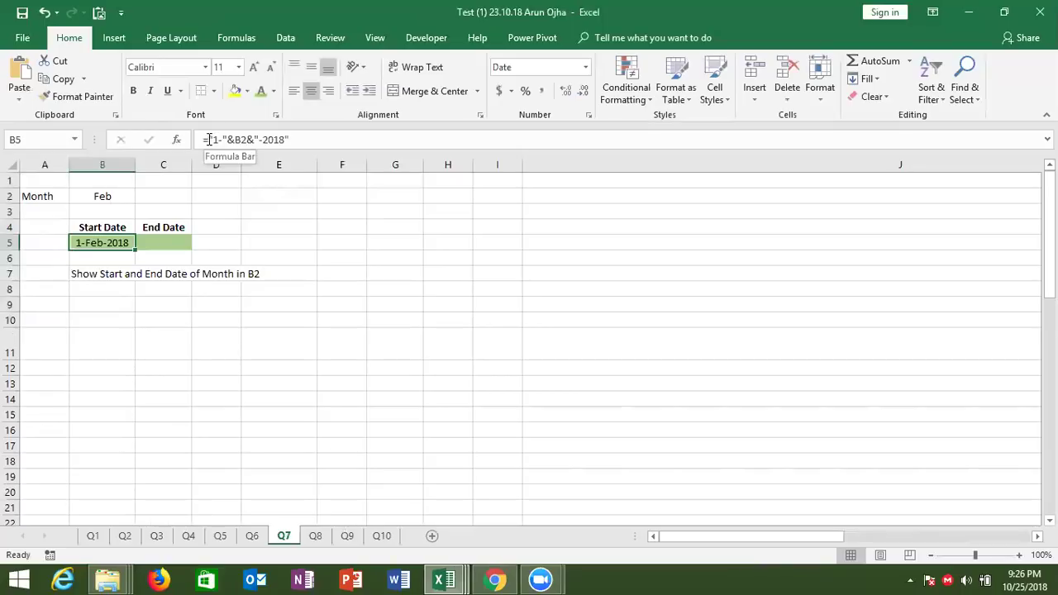
Step: Wrap B5's formula in DATEVALUE so the start date shows 2/1/2018
{"action": "left_click", "coordinate": [209, 139]}
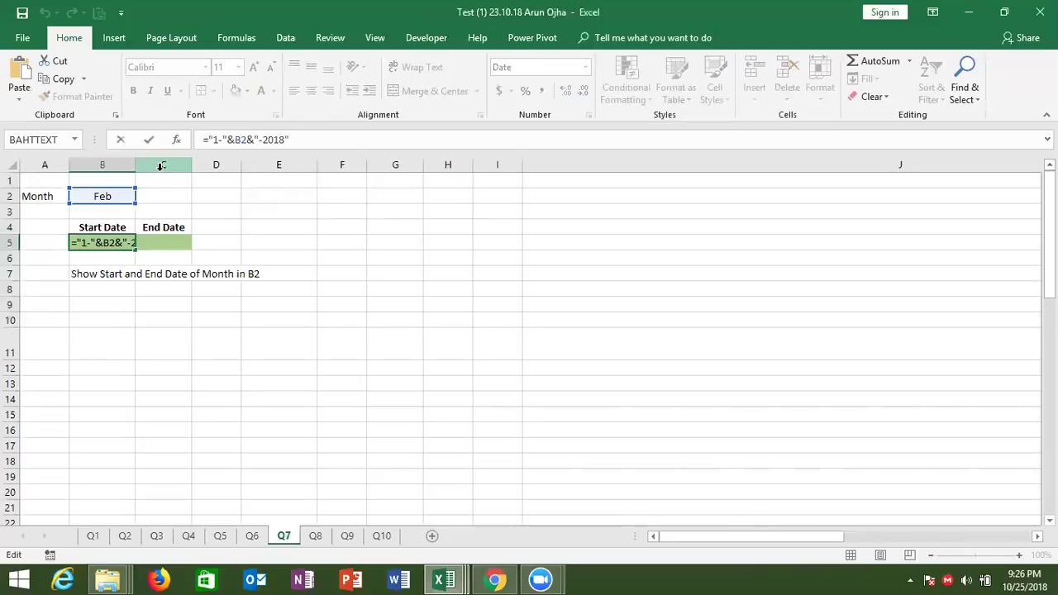
{"action": "type", "text": "dat"}
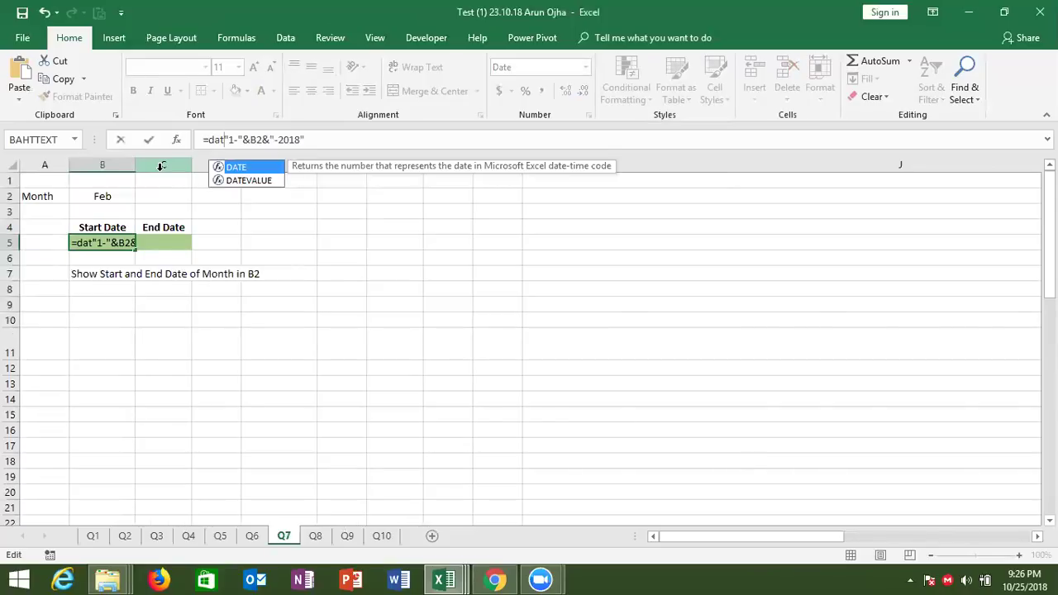
{"action": "key", "text": "Down"}
{"action": "key", "text": "Tab"}
{"action": "left_click", "coordinate": [358, 139]}
{"action": "type", "text": ")"}
{"action": "key", "text": "Return"}
{"action": "key", "text": "Up"}
{"action": "key", "text": "Right"}
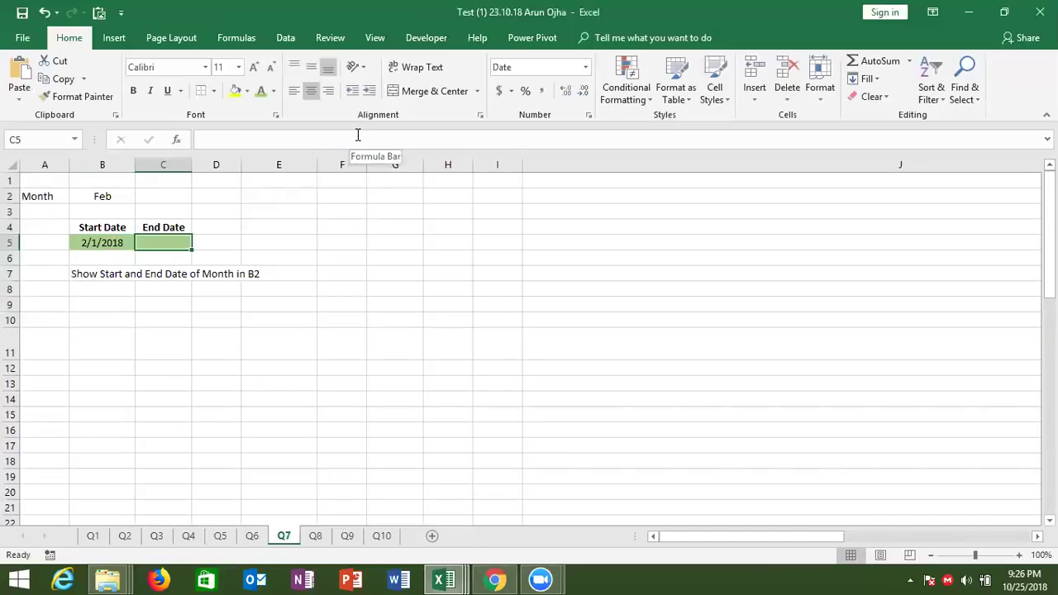
Step: Enter =EOMONTH(B5,0) in C5 for the month's end date, 2/28/2018
{"action": "type", "text": "=eo"}
{"action": "key", "text": "Tab"}
{"action": "key", "text": "Left"}
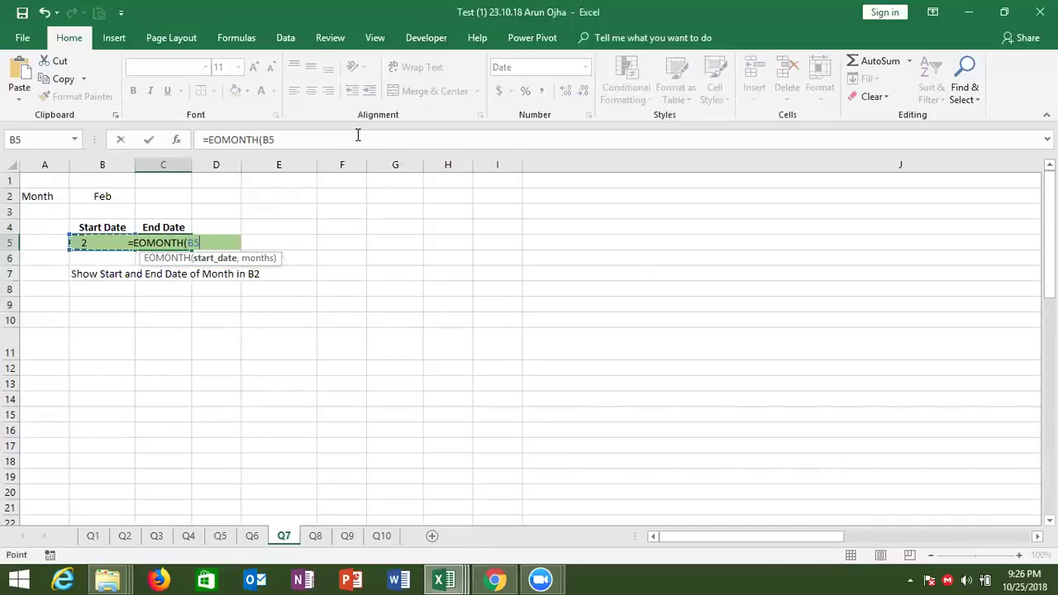
{"action": "type", "text": ",0"}
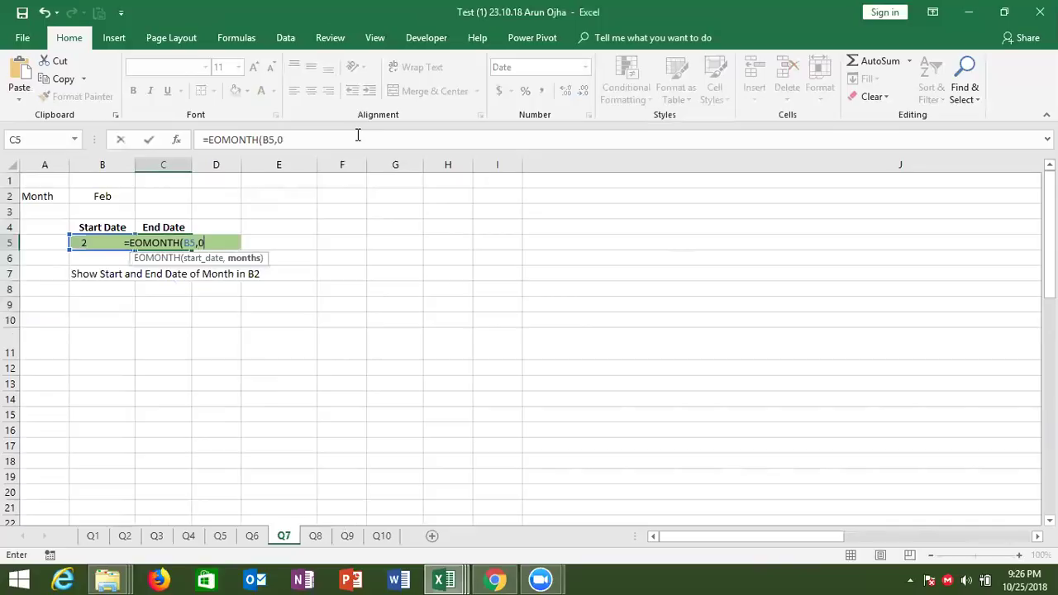
{"action": "type", "text": ")"}
{"action": "key", "text": "ctrl+Return"}
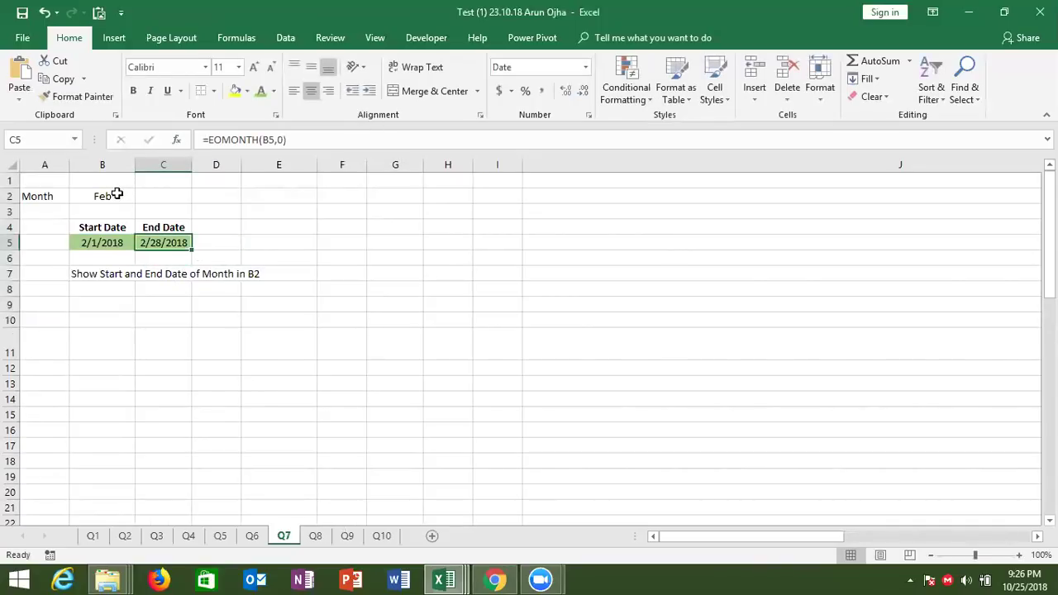
Step: Change the month in B2 to Mar
{"action": "left_click", "coordinate": [117, 194]}
{"action": "type", "text": "Mar"}
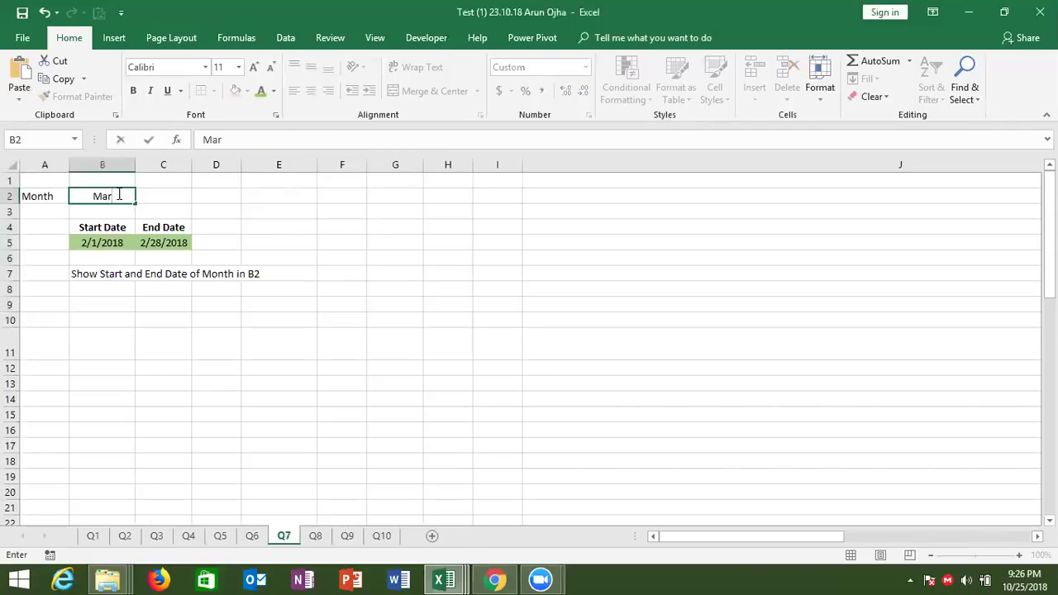
{"action": "key", "text": "Return"}
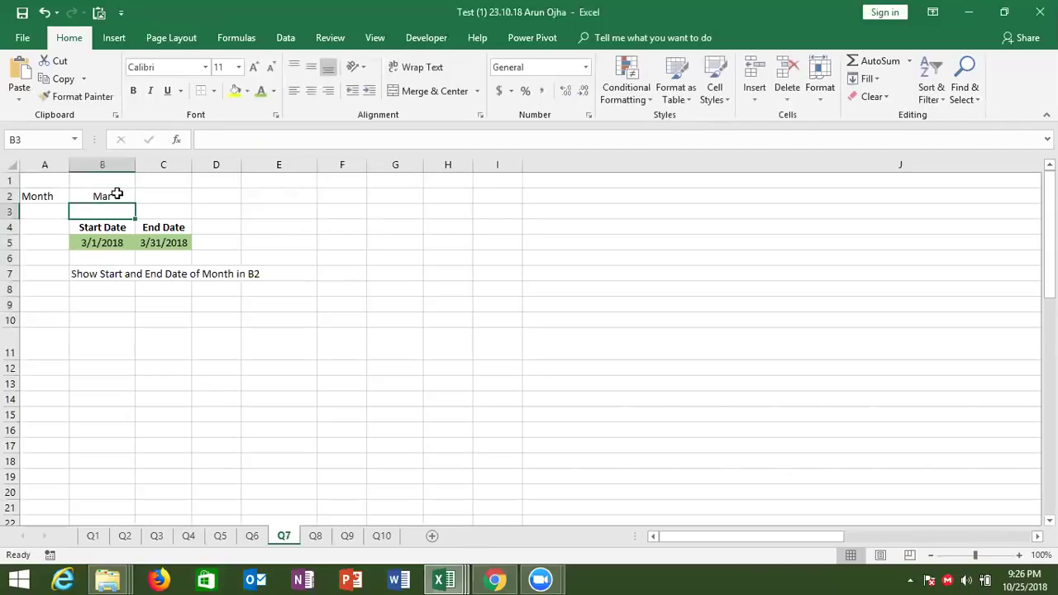
Step: Recheck Q7's start date in B5 and month in B2, ending on sheet Q8
{"action": "left_click", "coordinate": [314, 535]}
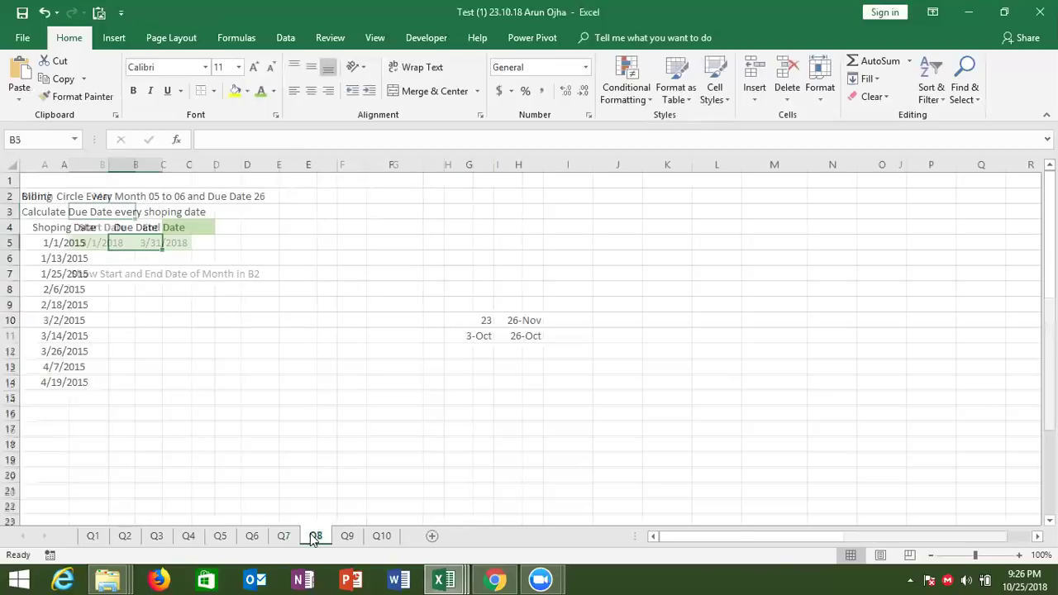
{"action": "left_click", "coordinate": [284, 535]}
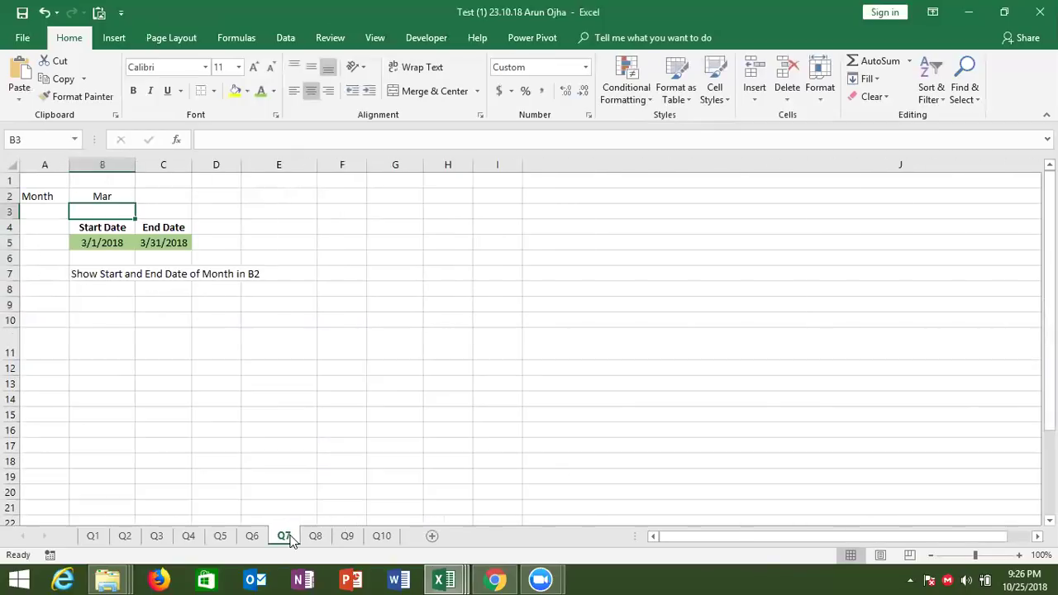
{"action": "left_click", "coordinate": [120, 241]}
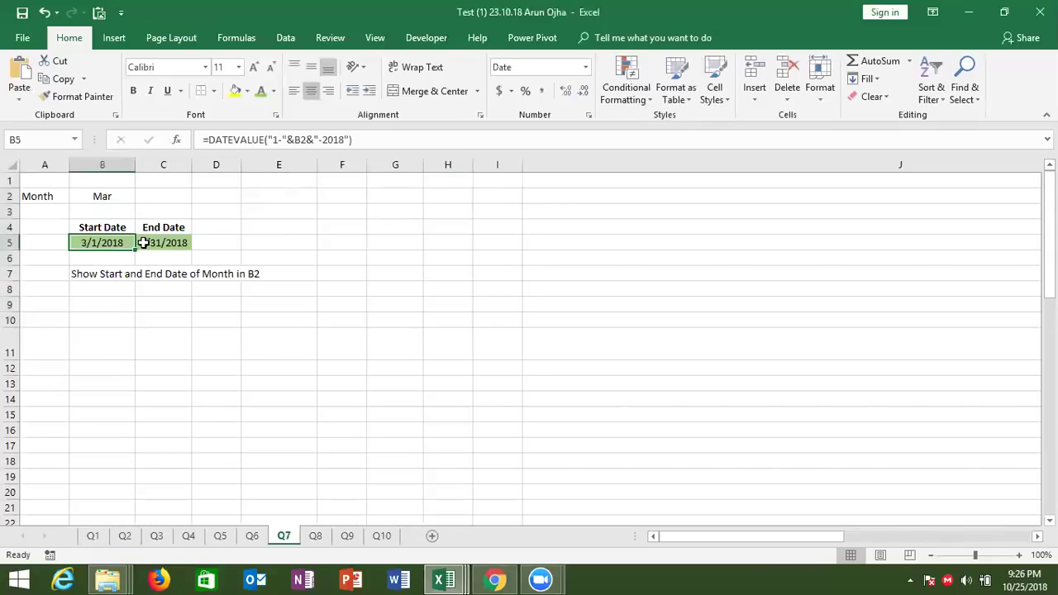
{"action": "left_click", "coordinate": [109, 196]}
{"action": "left_click", "coordinate": [109, 248]}
{"action": "left_click", "coordinate": [316, 538]}
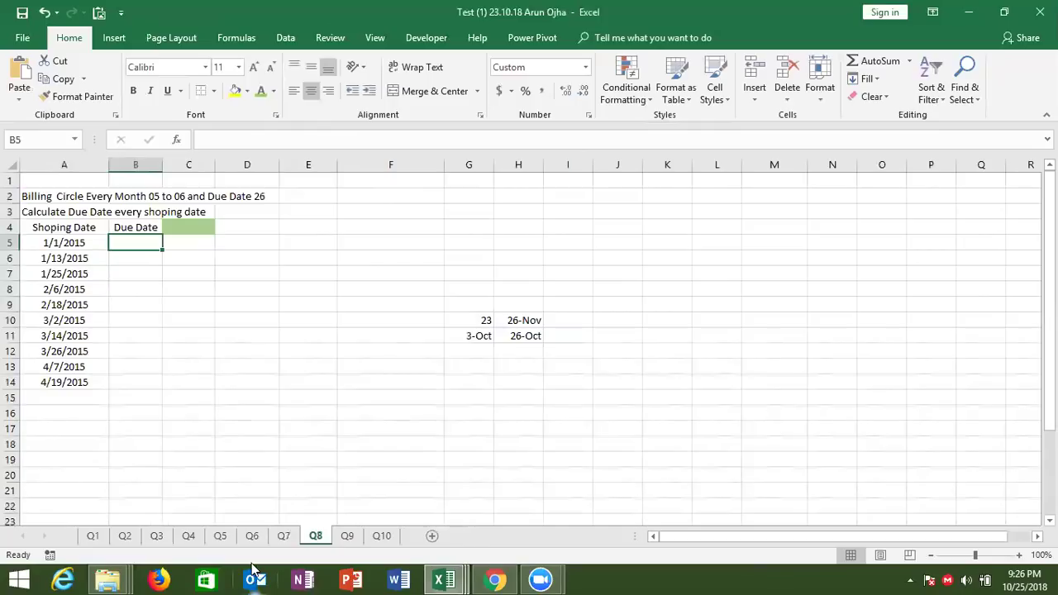
{"action": "left_click", "coordinate": [286, 535]}
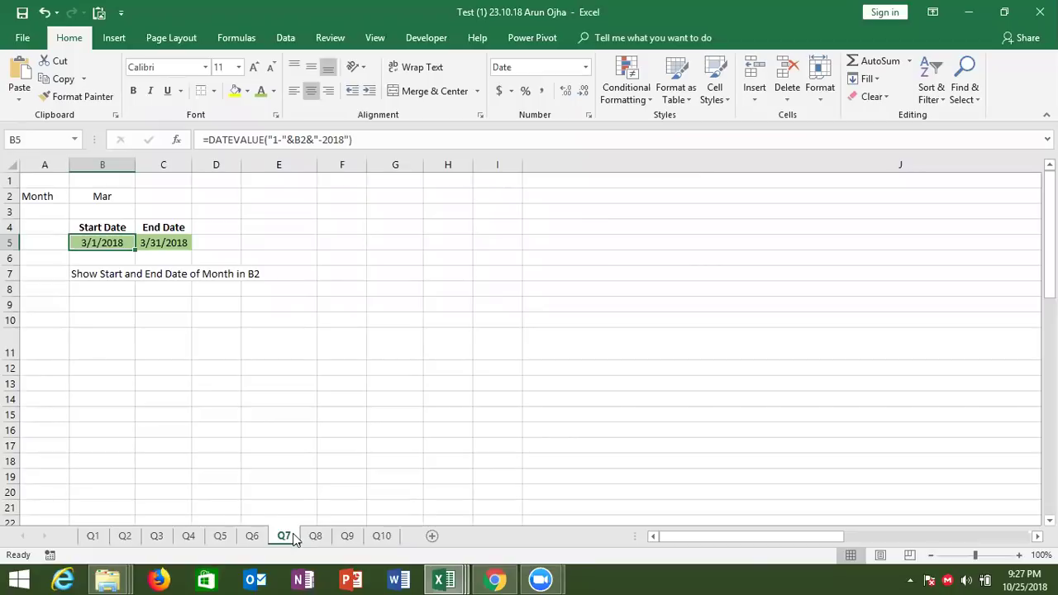
{"action": "left_click", "coordinate": [310, 538]}
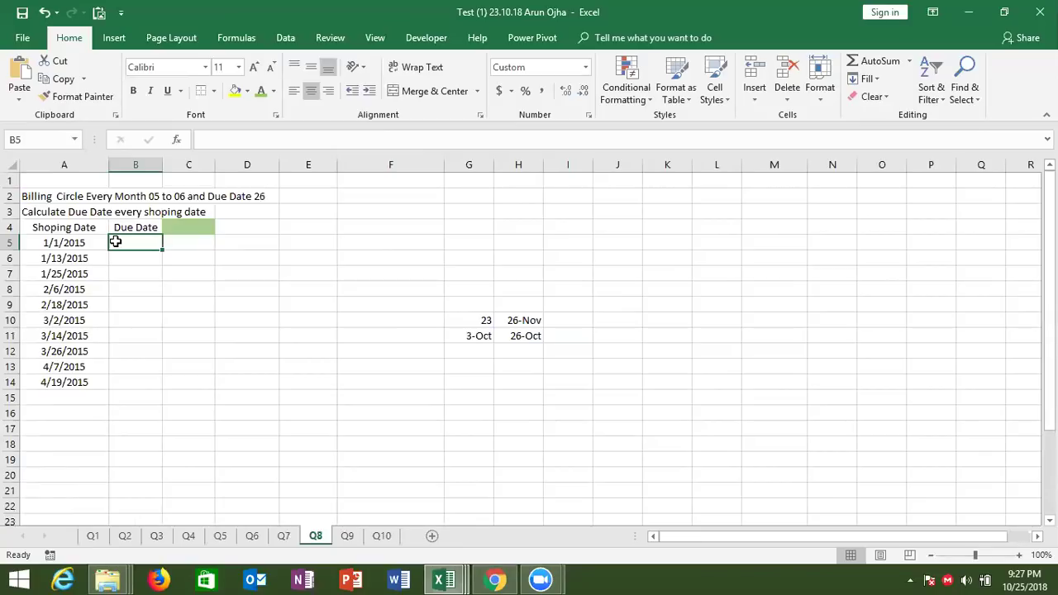
Step: Start B5's due date formula: =IF(DAY(A5)<=6,DATE(YEAR(A5),MONTH(A5),26))
{"action": "type", "text": "=IF("}
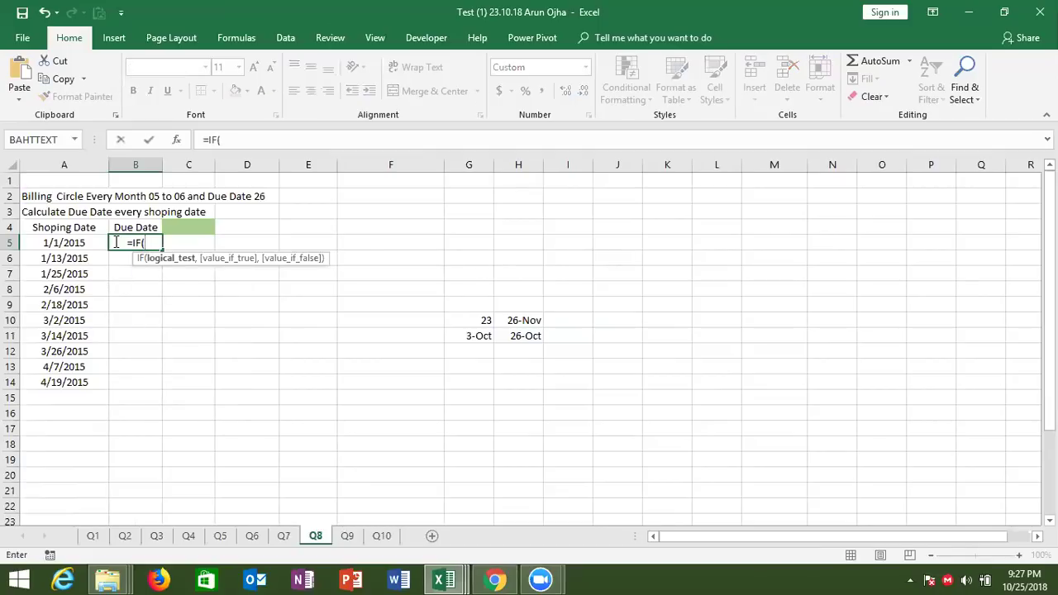
{"action": "type", "text": "day"}
{"action": "key", "text": "Tab"}
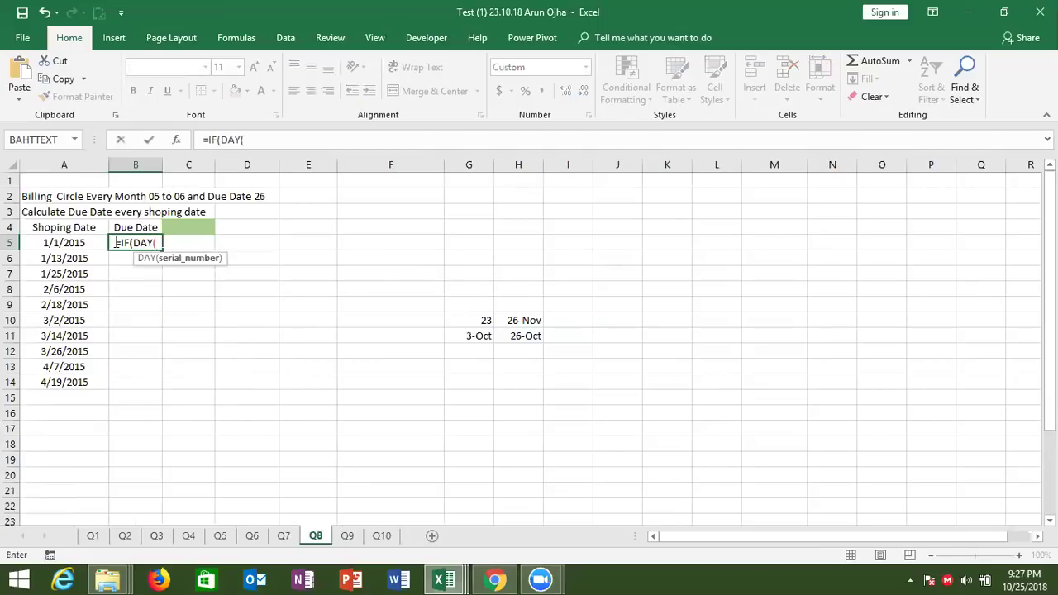
{"action": "key", "text": "Left"}
{"action": "type", "text": ")"}
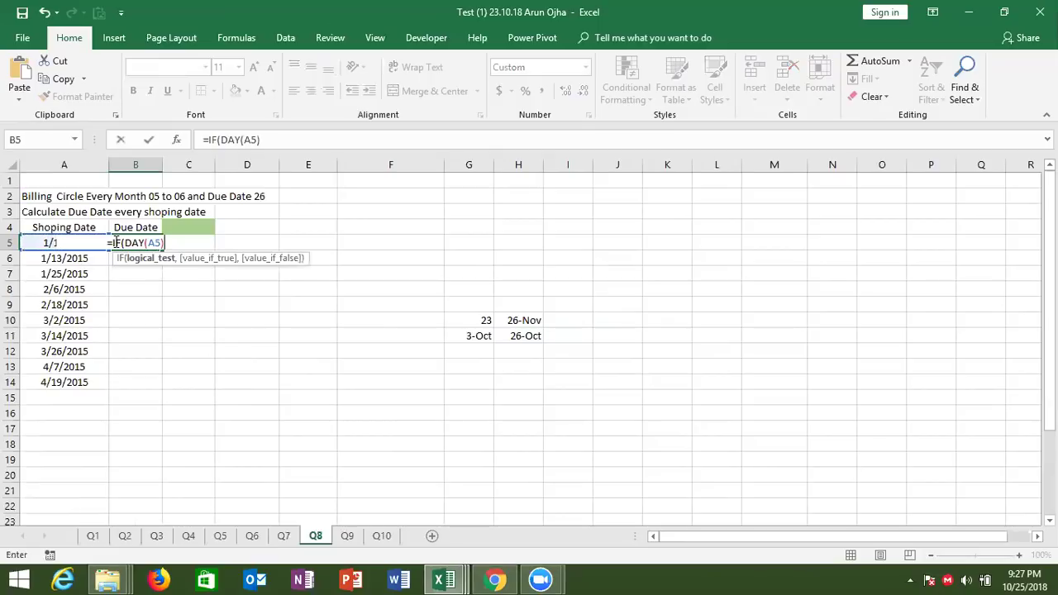
{"action": "type", "text": "<="}
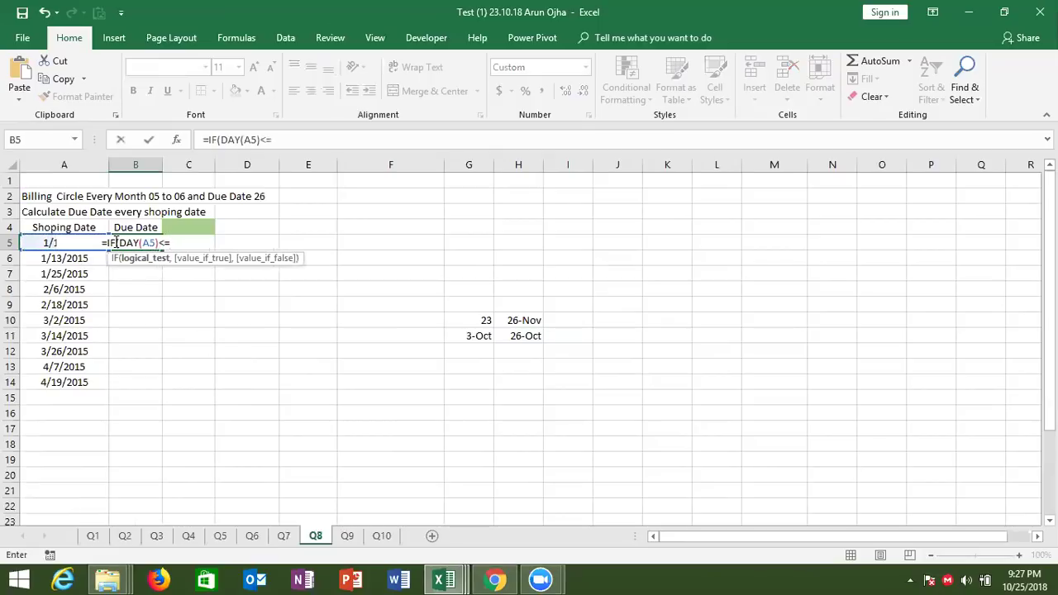
{"action": "type", "text": "6,date"}
{"action": "key", "text": "Tab"}
{"action": "type", "text": "2015"}
{"action": "key", "text": "BackSpace"}
{"action": "key", "text": "BackSpace"}
{"action": "key", "text": "BackSpace"}
{"action": "key", "text": "BackSpace"}
{"action": "type", "text": "yea"}
{"action": "key", "text": "Tab"}
{"action": "left_click", "coordinate": [43, 242]}
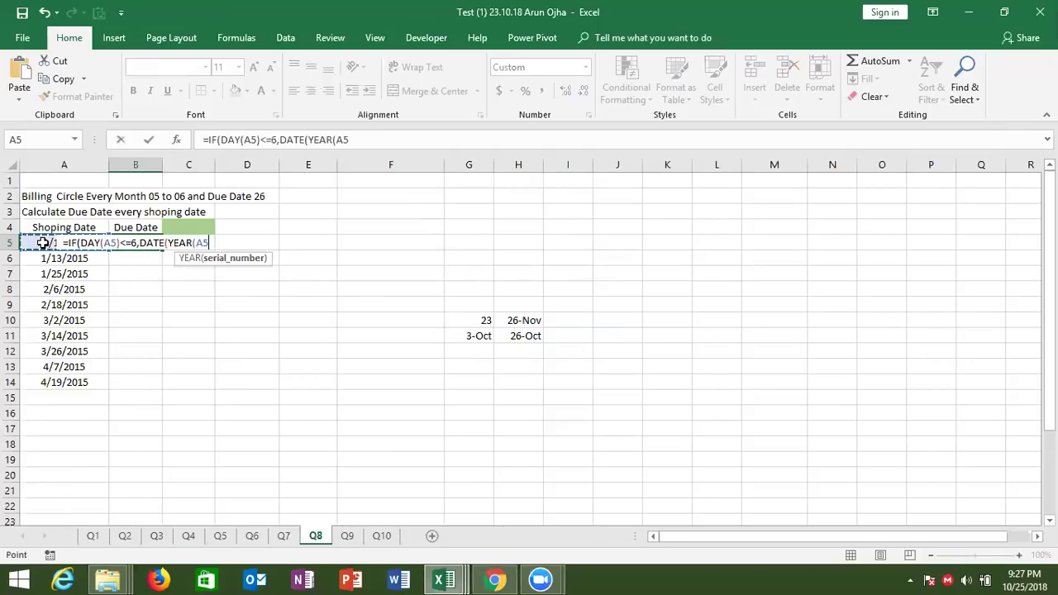
{"action": "type", "text": "),"}
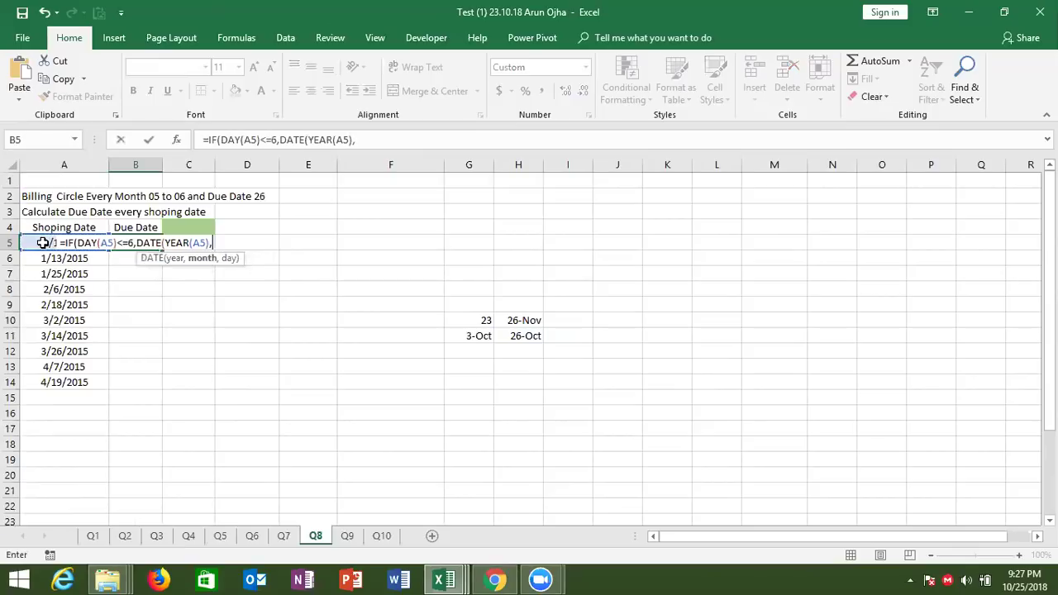
{"action": "type", "text": "mon"}
{"action": "key", "text": "Tab"}
{"action": "left_click", "coordinate": [35, 242]}
{"action": "type", "text": "),26"}
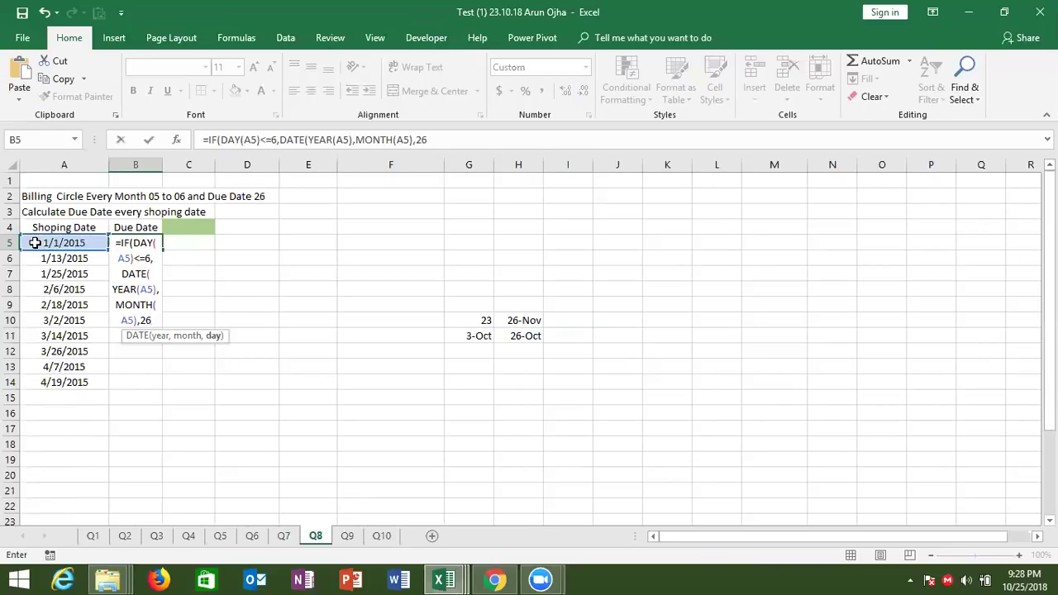
{"action": "type", "text": ")"}
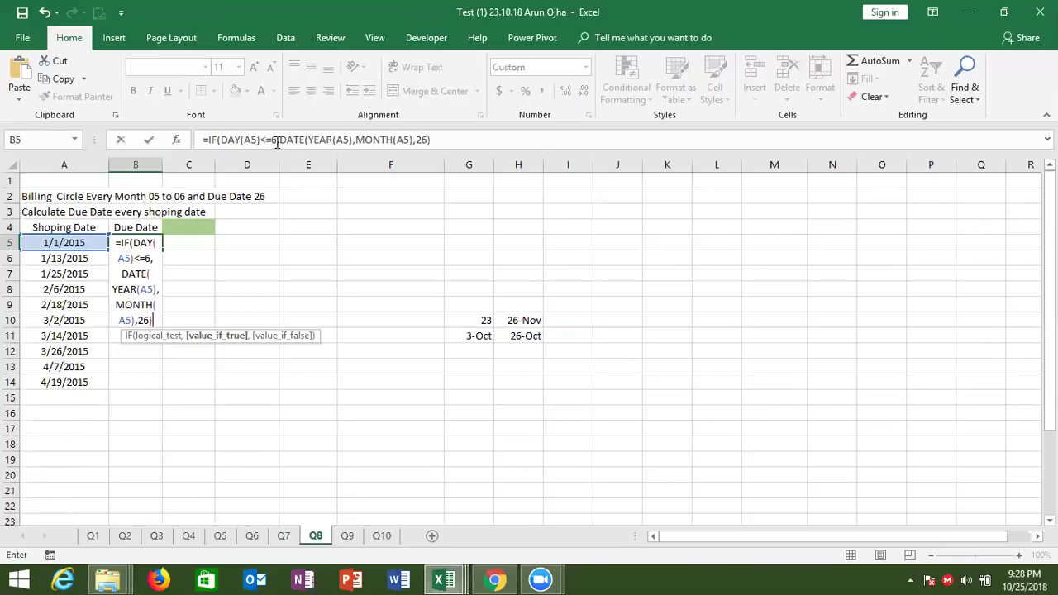
Step: Add the false branch DATE(YEAR(A5),MONTH(A5)+1,26) and fill the formula down to B14
{"action": "mouse_move", "coordinate": [279, 142]}
{"action": "left_mouse_down"}
{"action": "mouse_move", "coordinate": [405, 142]}
{"action": "mouse_move", "coordinate": [282, 138]}
{"action": "left_mouse_up"}
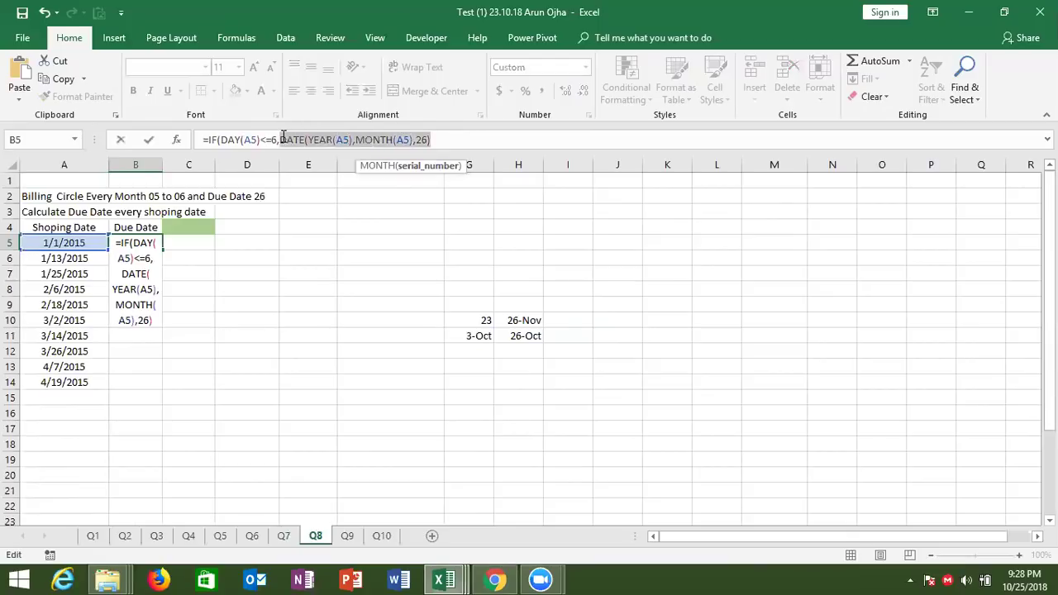
{"action": "left_click", "coordinate": [446, 139]}
{"action": "type", "text": ","}
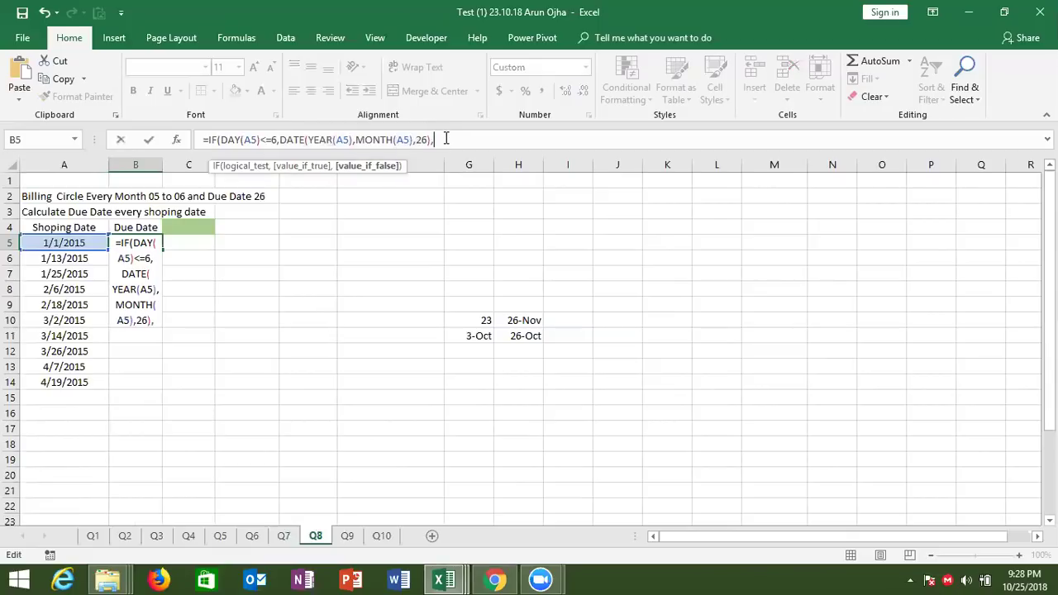
{"action": "key", "text": "ctrl+v"}
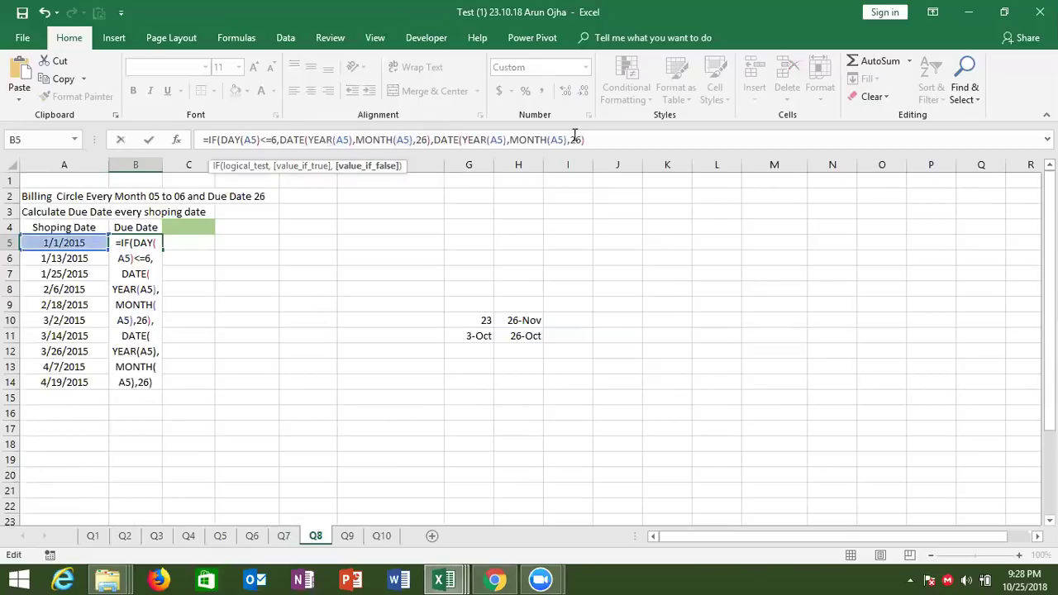
{"action": "left_click", "coordinate": [568, 140]}
{"action": "type", "text": "+1"}
{"action": "key", "text": "Return"}
{"action": "key", "text": "Return"}
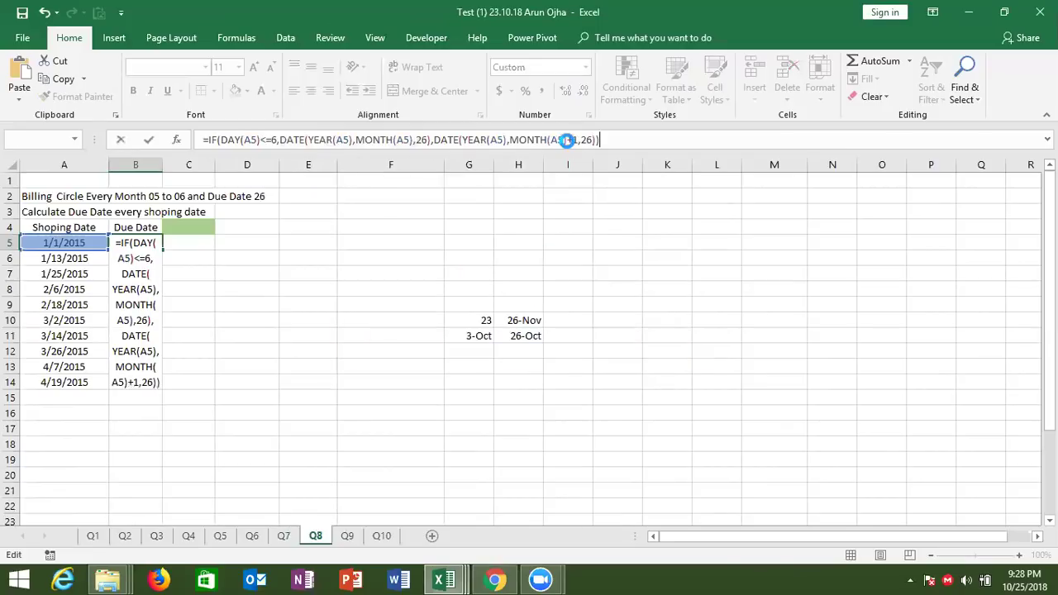
{"action": "key", "text": "Up"}
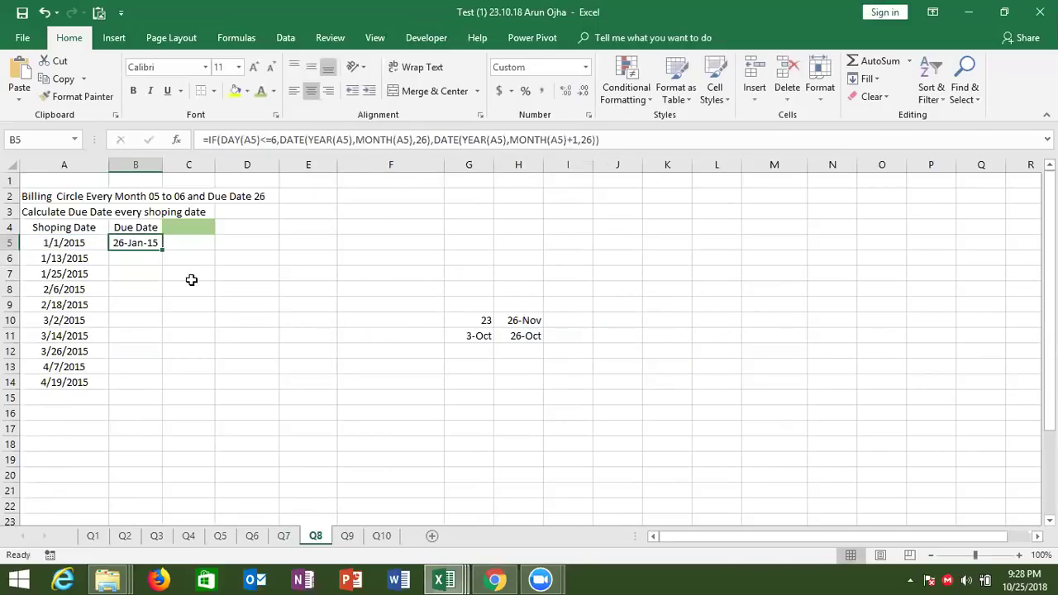
{"action": "double_click", "coordinate": [163, 250]}
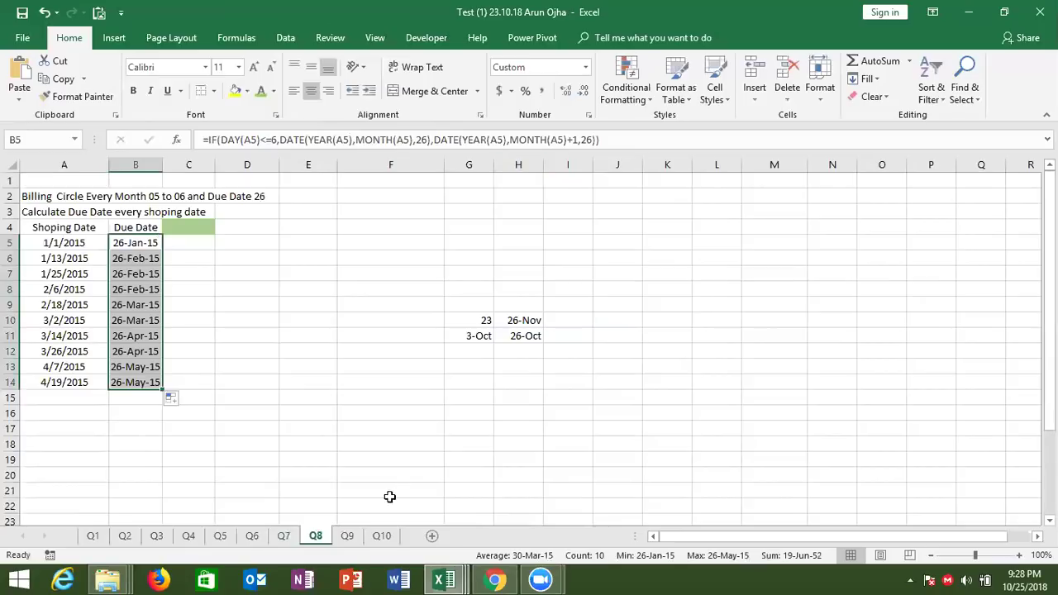
Step: On sheet Q9, start G5's DATE formula with YEAR(B3)+3 from the 3/20/2015 start date
{"action": "left_click", "coordinate": [348, 535]}
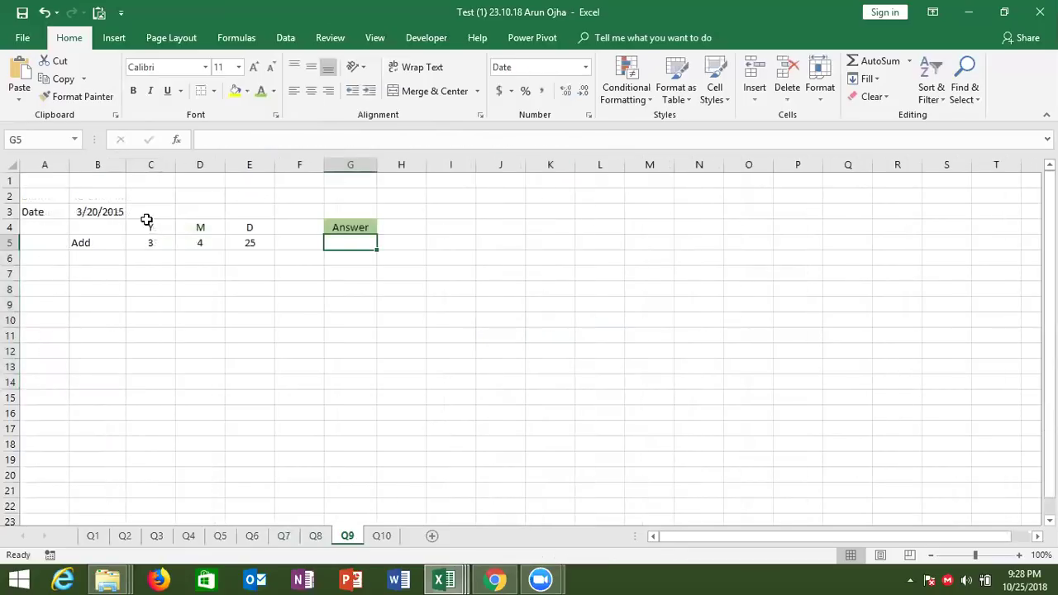
{"action": "left_click", "coordinate": [78, 212]}
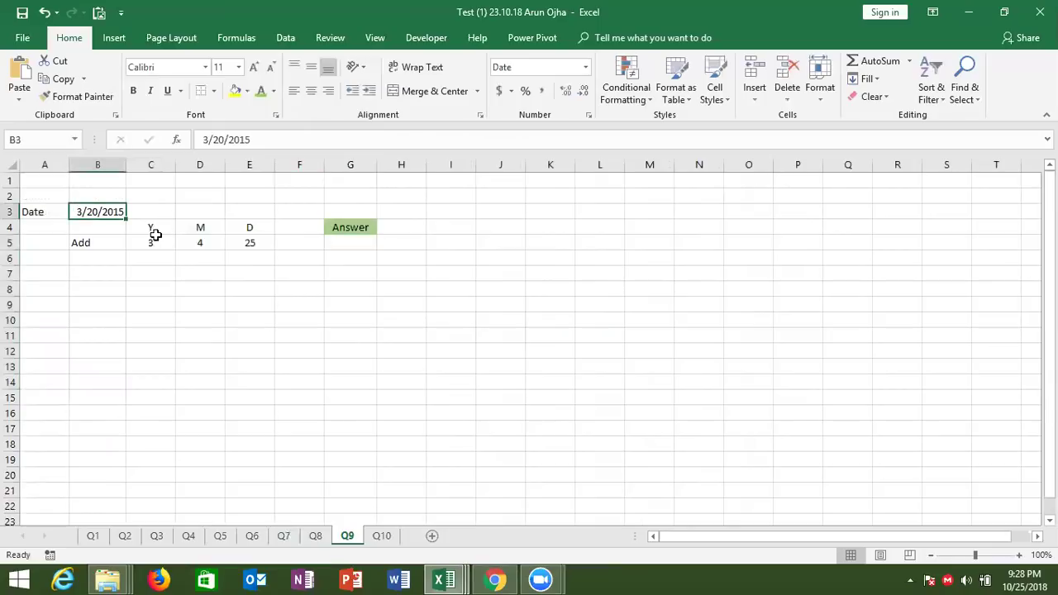
{"action": "left_click_drag", "start_coordinate": [150, 243], "coordinate": [230, 240]}
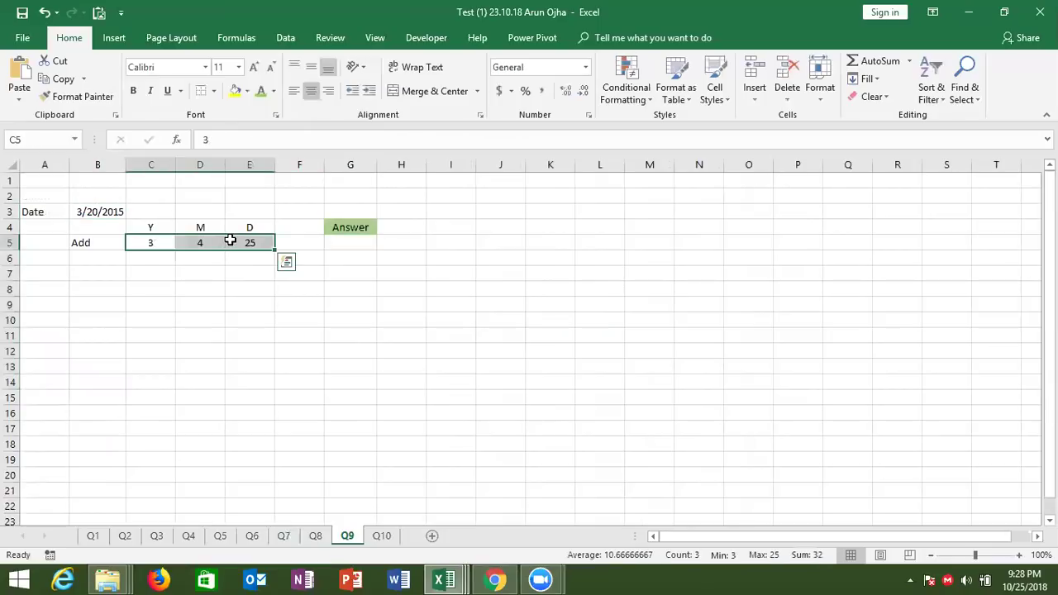
{"action": "left_click", "coordinate": [338, 243]}
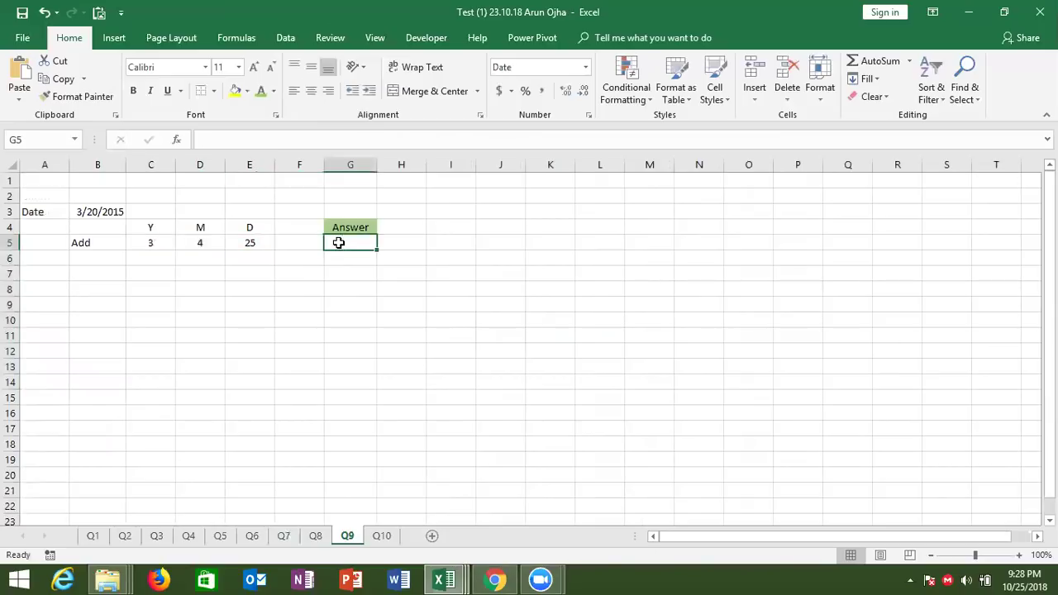
{"action": "type", "text": "="}
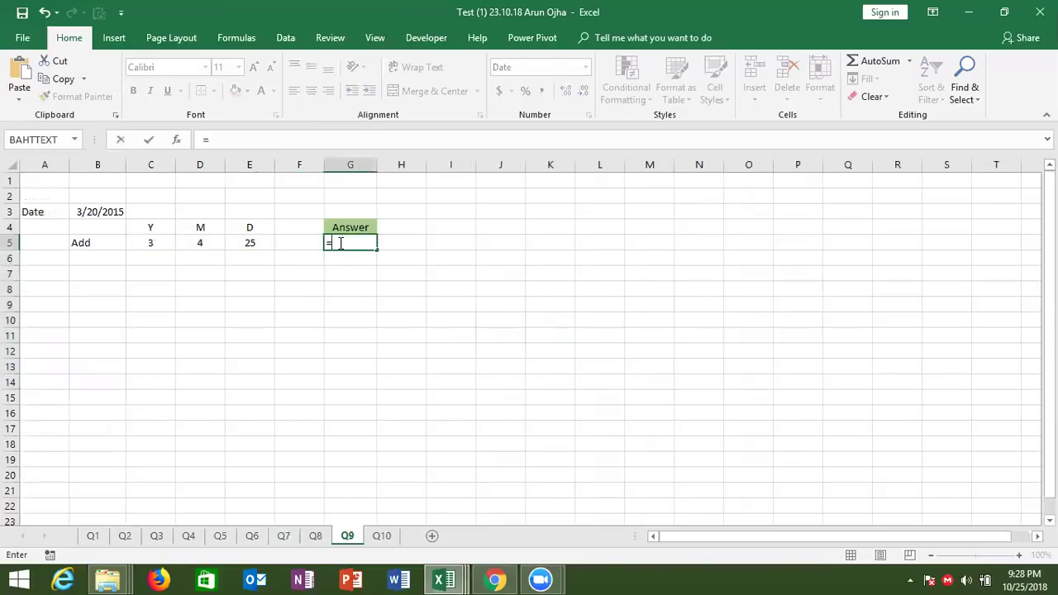
{"action": "type", "text": "date"}
{"action": "key", "text": "Tab"}
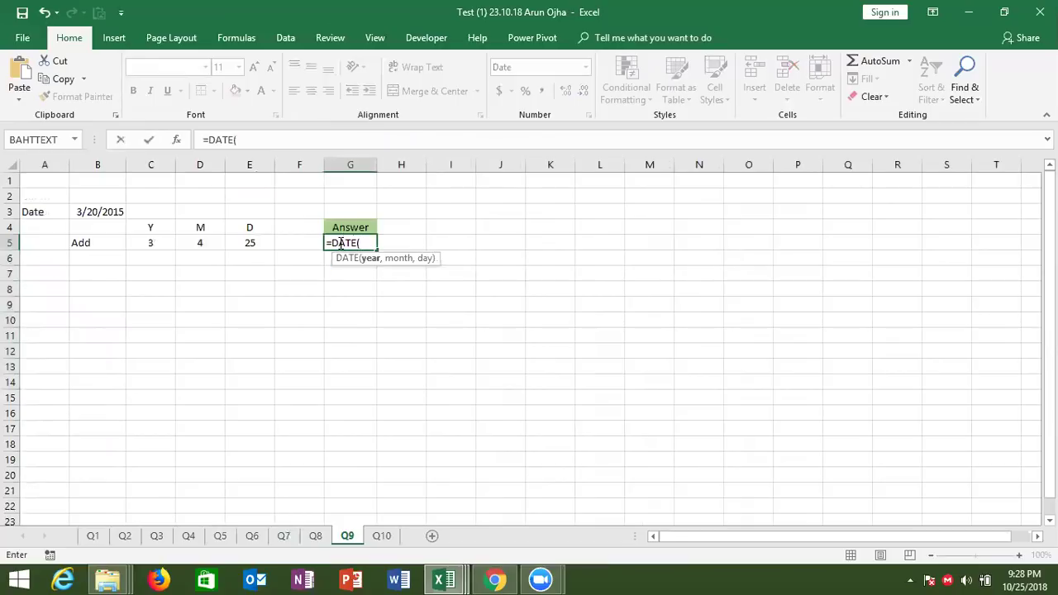
{"action": "type", "text": "yea"}
{"action": "key", "text": "Tab"}
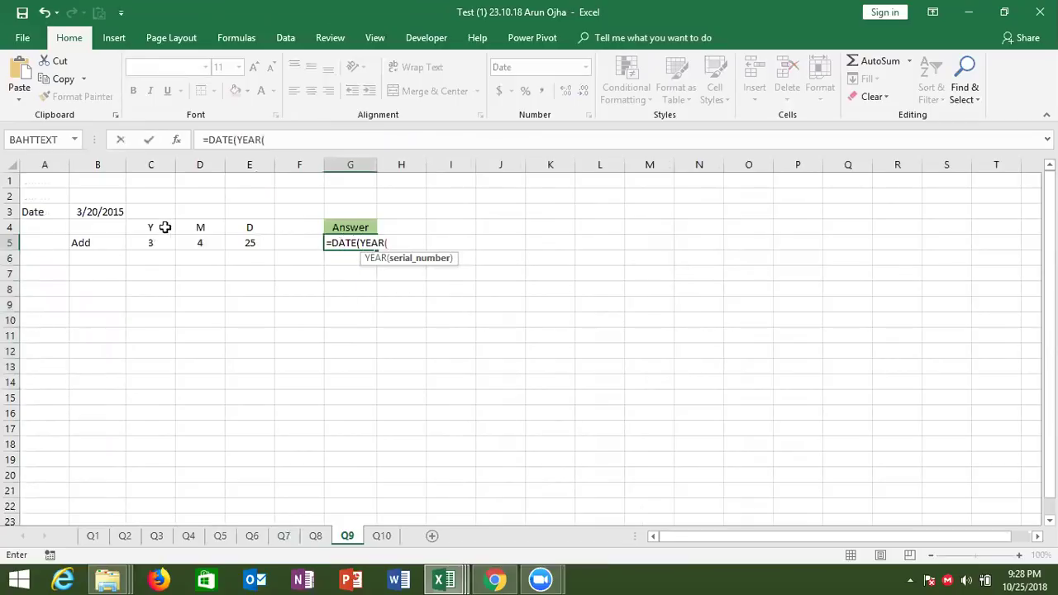
{"action": "left_click", "coordinate": [99, 215]}
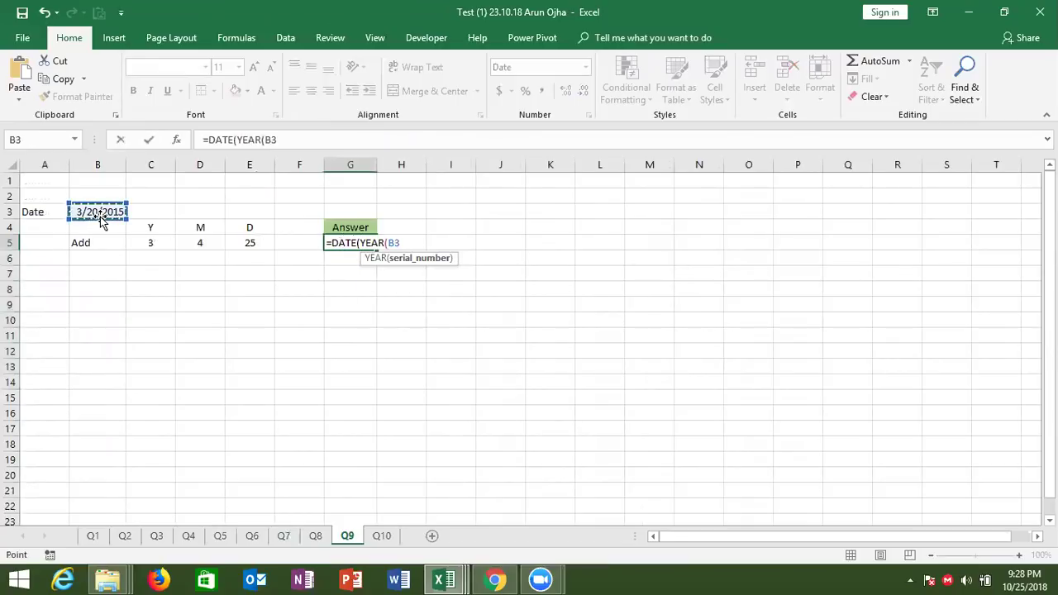
{"action": "type", "text": ")+3"}
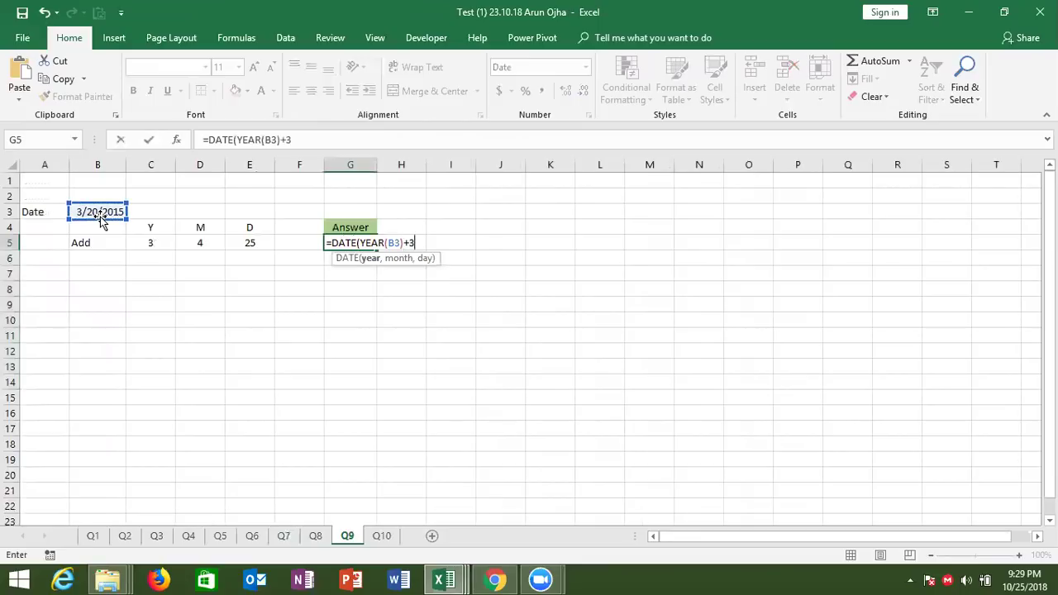
{"action": "type", "text": ","}
{"action": "type", "text": "o"}
Step: Finish the formula with MONTH(B3)+4 and DAY(B3)+25, giving 8/14/2018
{"action": "key", "text": "BackSpace"}
{"action": "type", "text": "mon"}
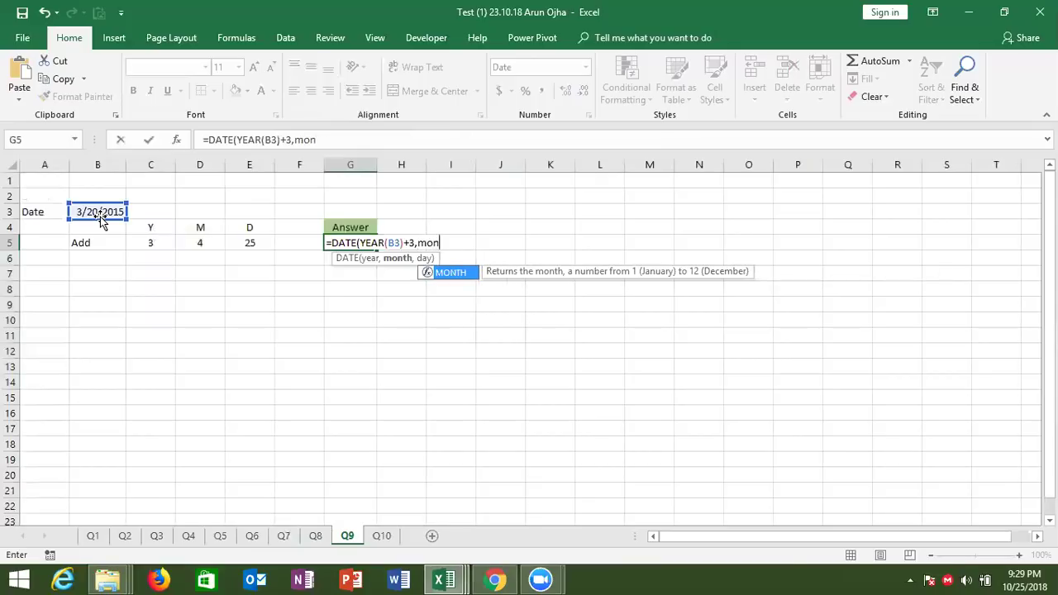
{"action": "key", "text": "Tab"}
{"action": "left_click", "coordinate": [98, 211]}
{"action": "type", "text": ")+"}
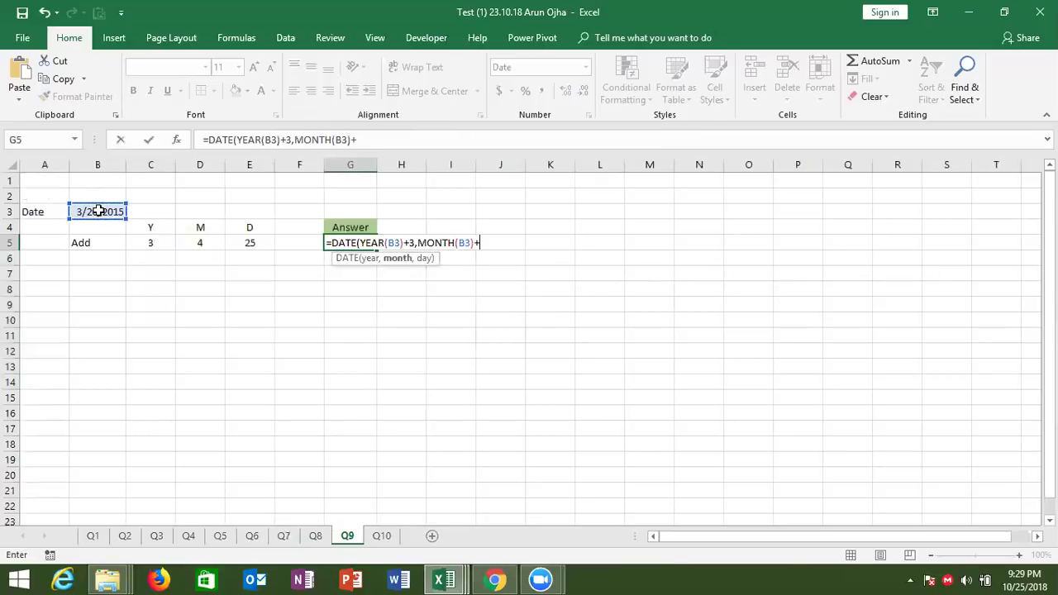
{"action": "type", "text": "4"}
{"action": "type", "text": ",day"}
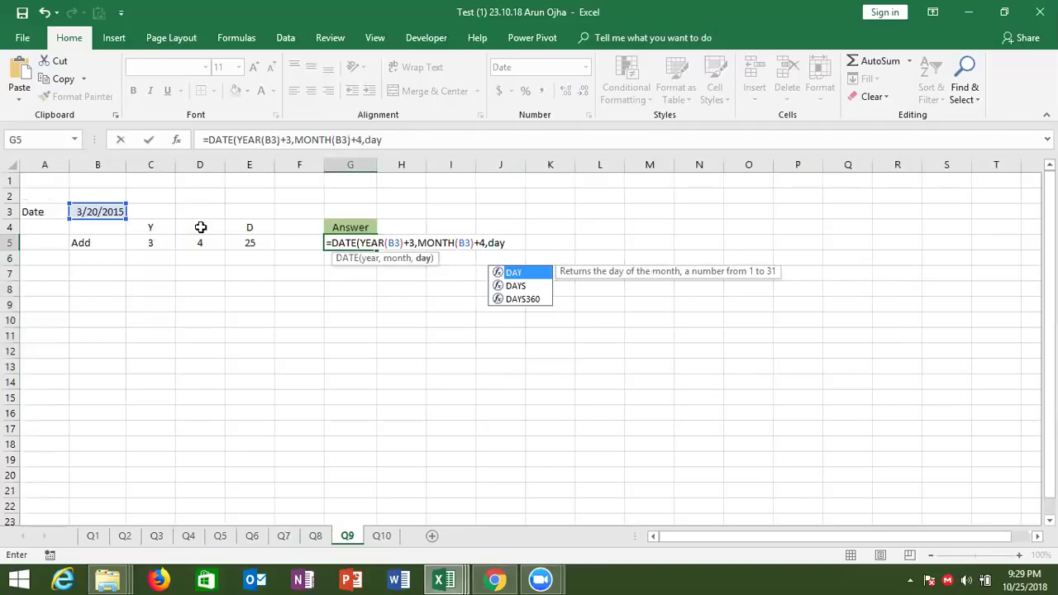
{"action": "type", "text": "s"}
{"action": "key", "text": "BackSpace"}
{"action": "key", "text": "Tab"}
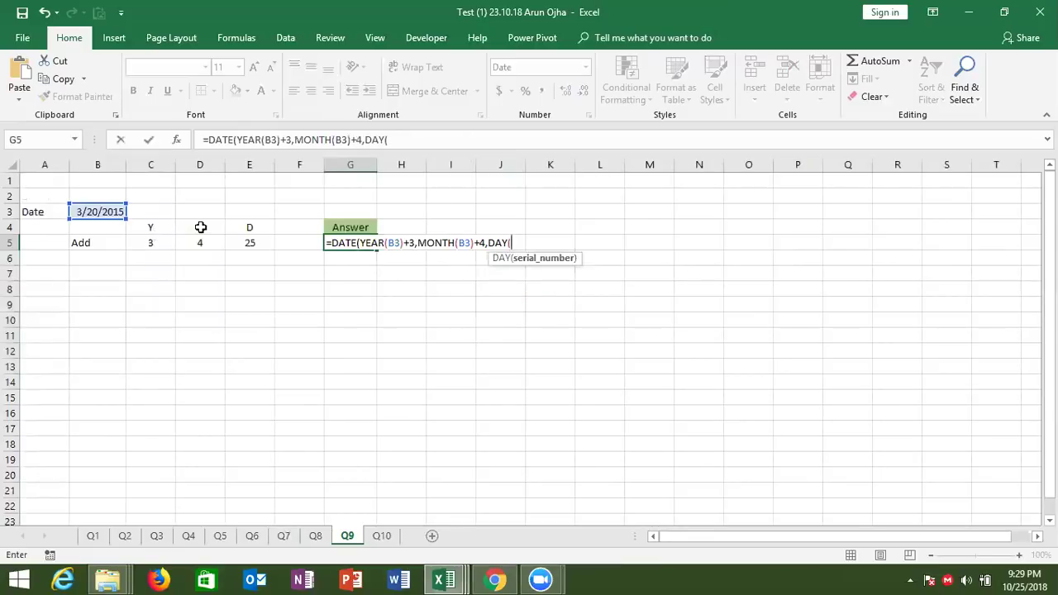
{"action": "left_click", "coordinate": [106, 211]}
{"action": "type", "text": ")"}
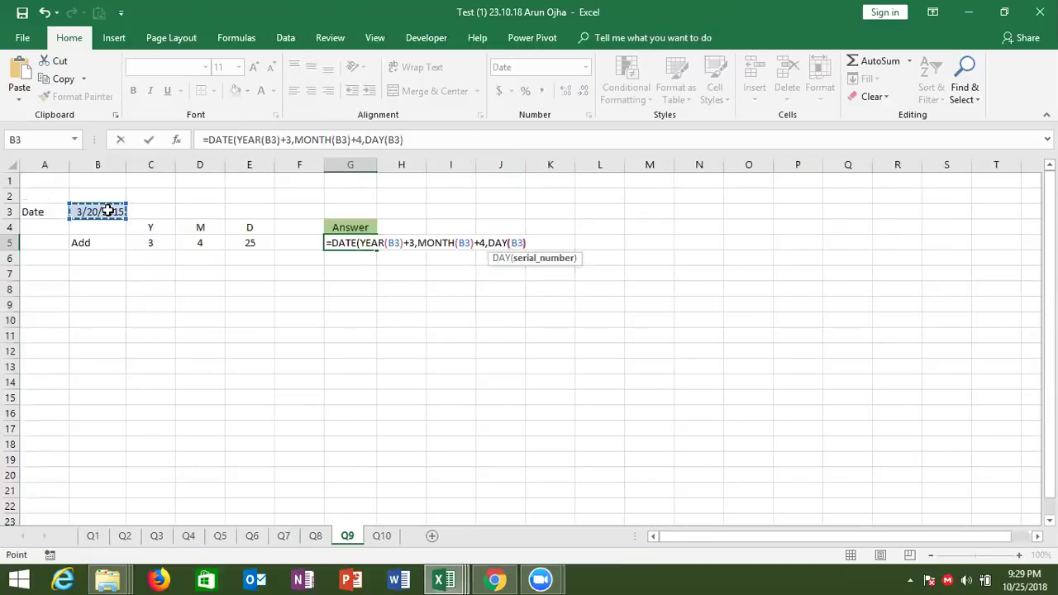
{"action": "type", "text": "+25"}
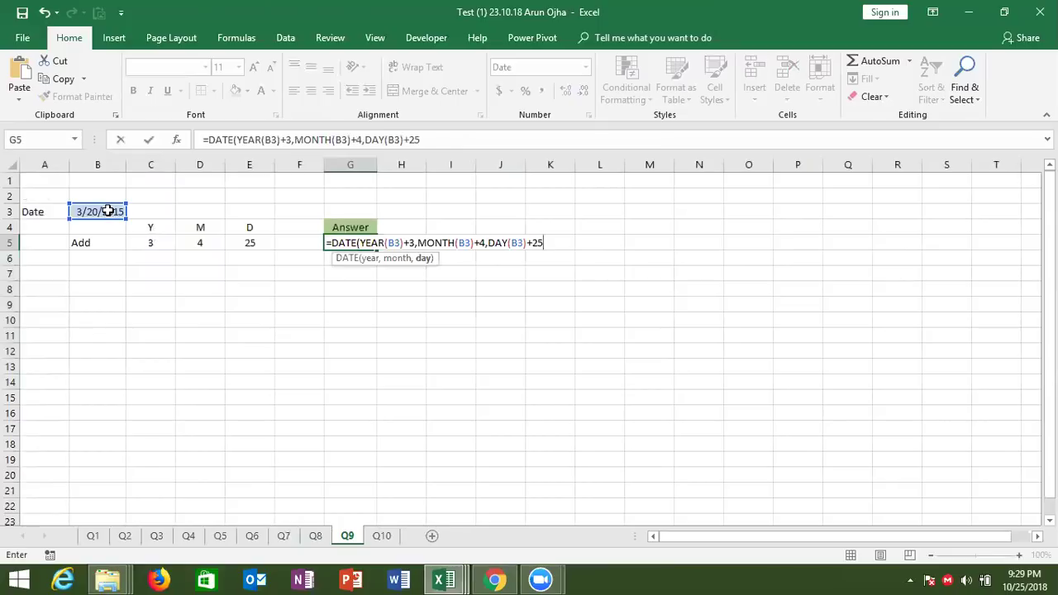
{"action": "type", "text": ")"}
{"action": "key", "text": "Return"}
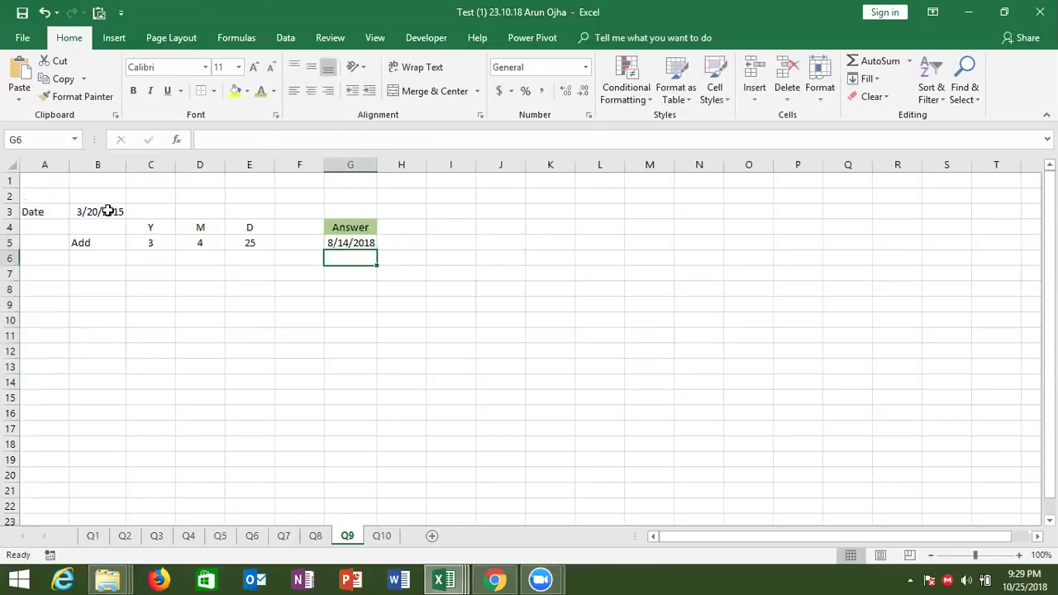
{"action": "key", "text": "Up"}
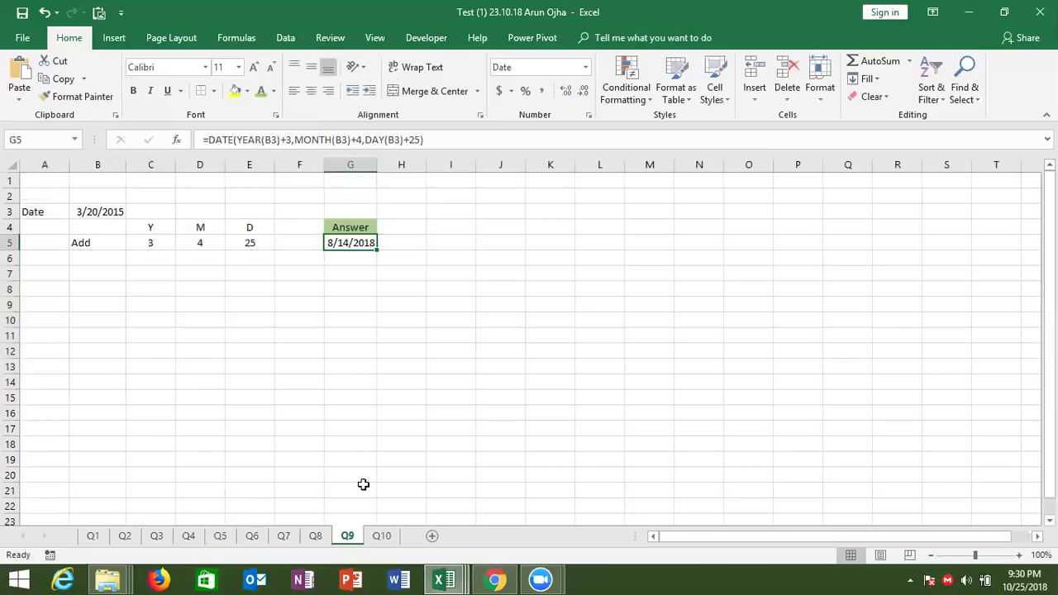
Step: On sheet Q10, clear E2's formula and check the first report date and time
{"action": "left_click", "coordinate": [378, 536]}
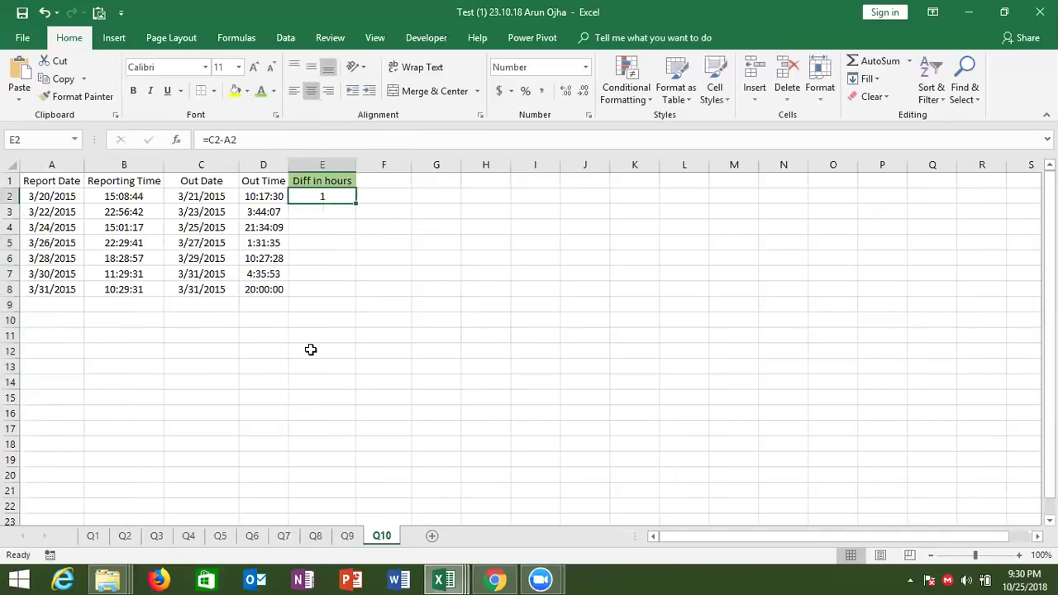
{"action": "key", "text": "Delete"}
{"action": "left_click", "coordinate": [47, 196]}
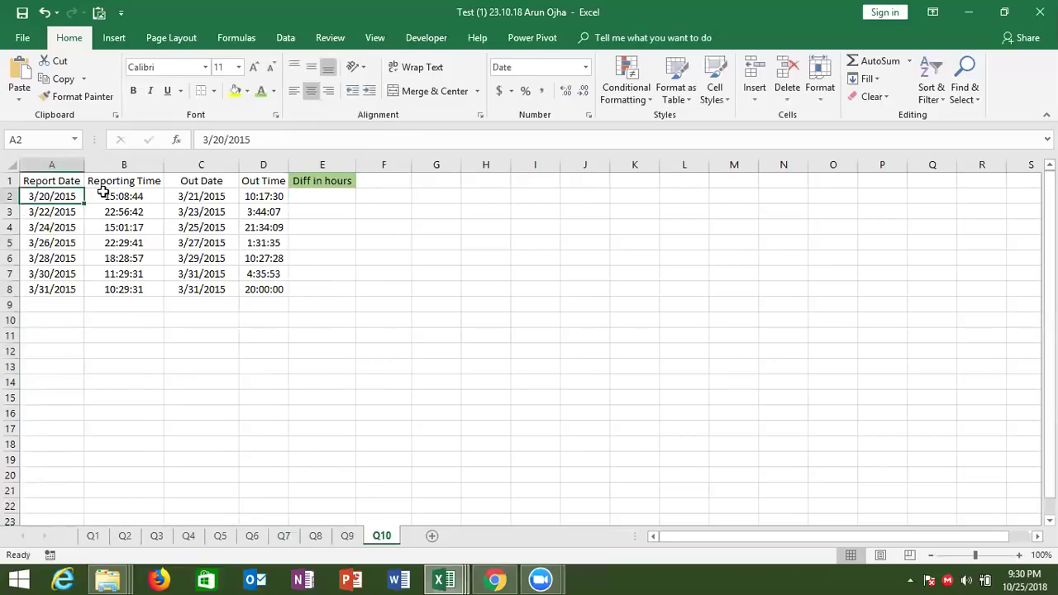
{"action": "left_click", "coordinate": [103, 192]}
{"action": "left_click", "coordinate": [344, 303]}
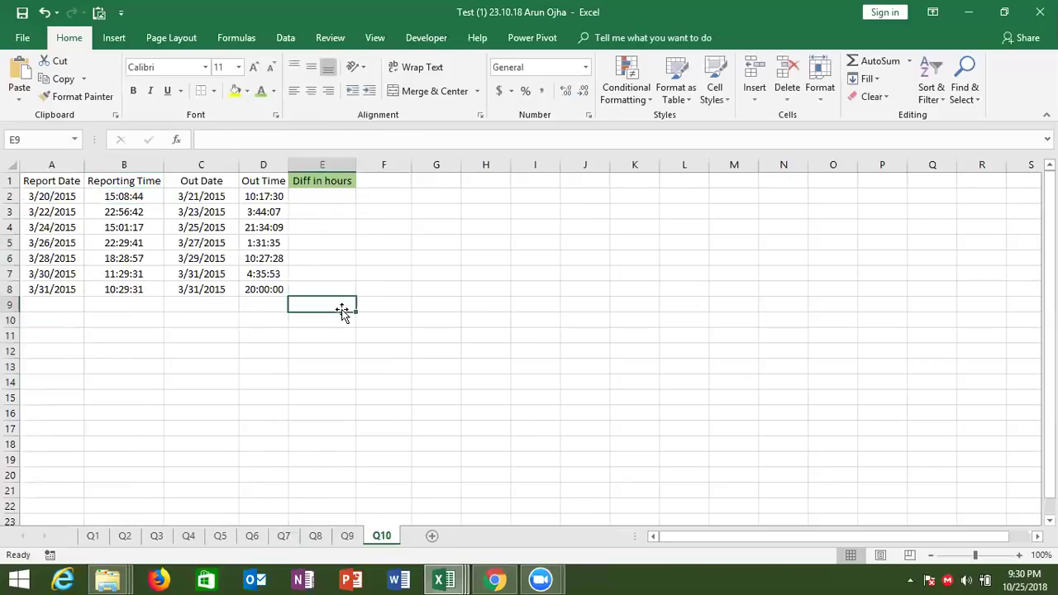
Step: Enter practice times 10:00 and 20:00 in C14:D14, with =D14-C14 in E14
{"action": "left_click", "coordinate": [230, 378]}
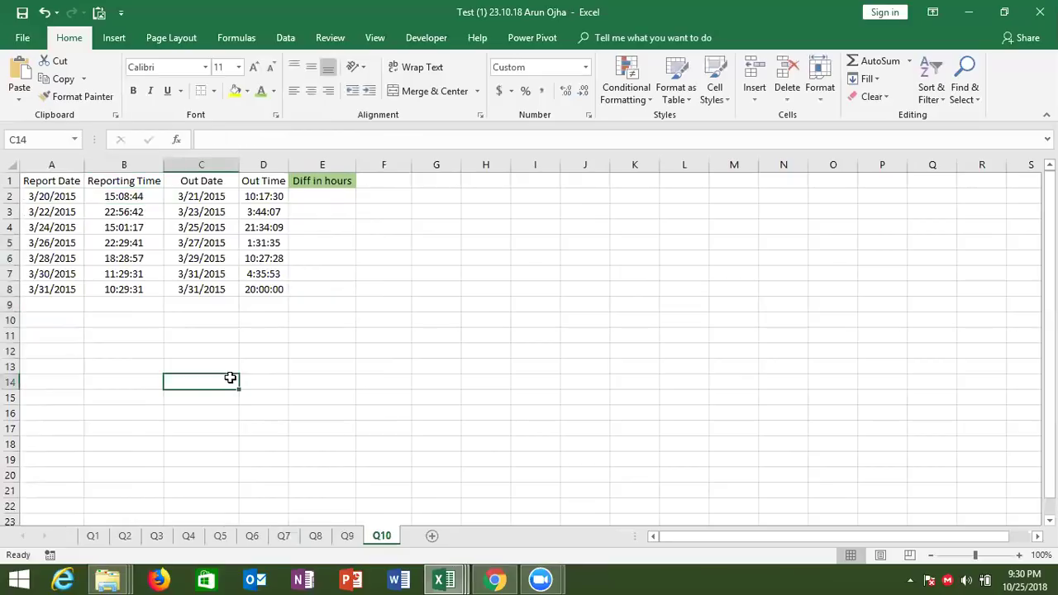
{"action": "type", "text": "10:00"}
{"action": "key", "text": "Tab"}
{"action": "type", "text": "20:"}
{"action": "key", "text": "Tab"}
{"action": "type", "text": "="}
{"action": "key", "text": "Left"}
{"action": "type", "text": "-"}
{"action": "key", "text": "Left"}
{"action": "key", "text": "Left"}
{"action": "key", "text": "Return"}
{"action": "key", "text": "Up"}
Step: Add a second practice row with start time 14:00 and end time 1:00
{"action": "key", "text": "Left"}
{"action": "key", "text": "Down"}
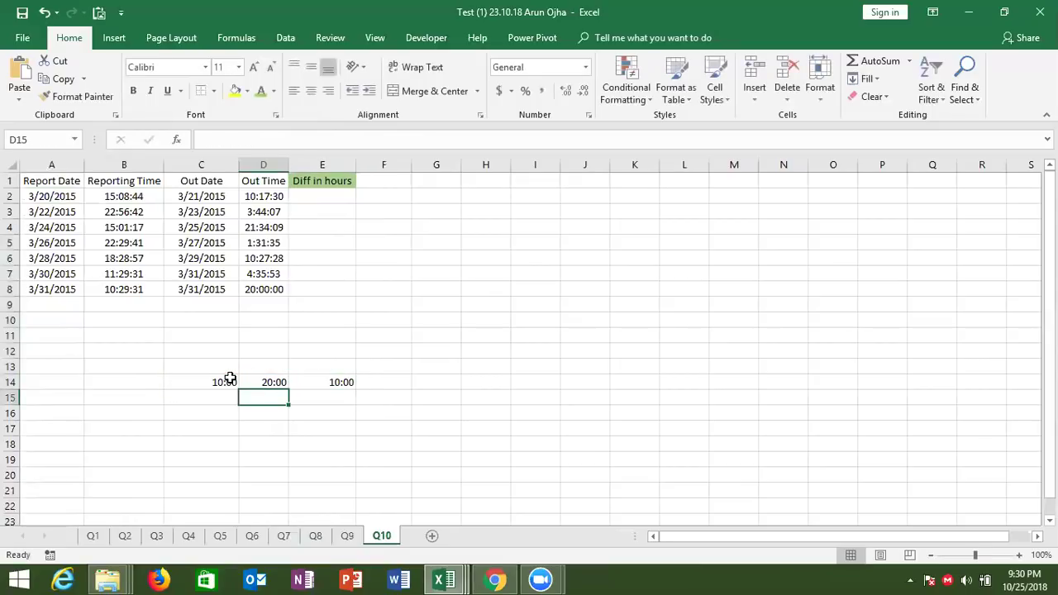
{"action": "key", "text": "Left"}
{"action": "type", "text": "14:00"}
{"action": "key", "text": "Right"}
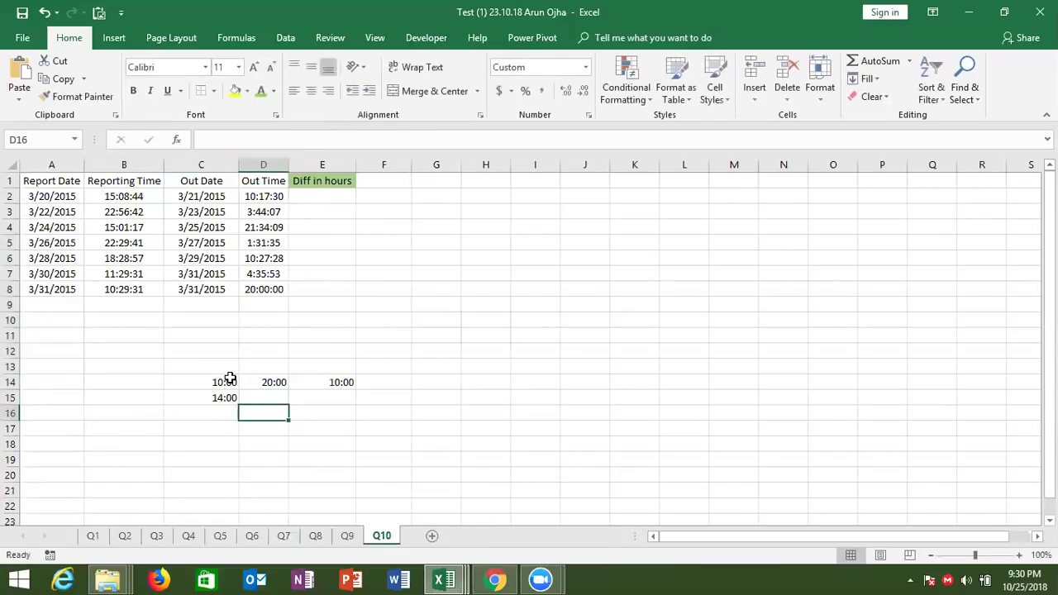
{"action": "type", "text": "3:"}
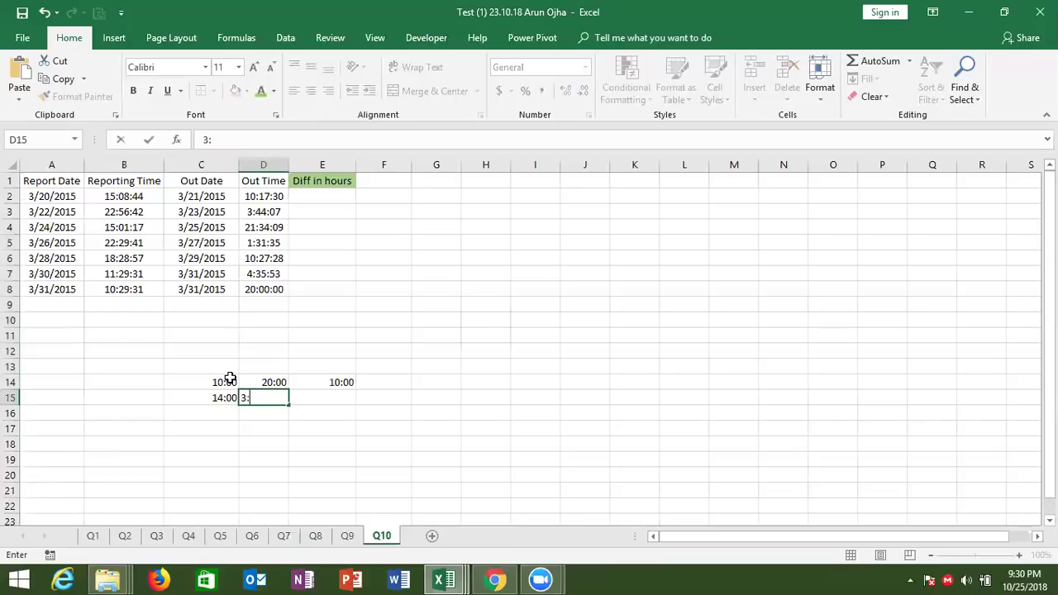
{"action": "type", "text": "00"}
{"action": "key", "text": "Return"}
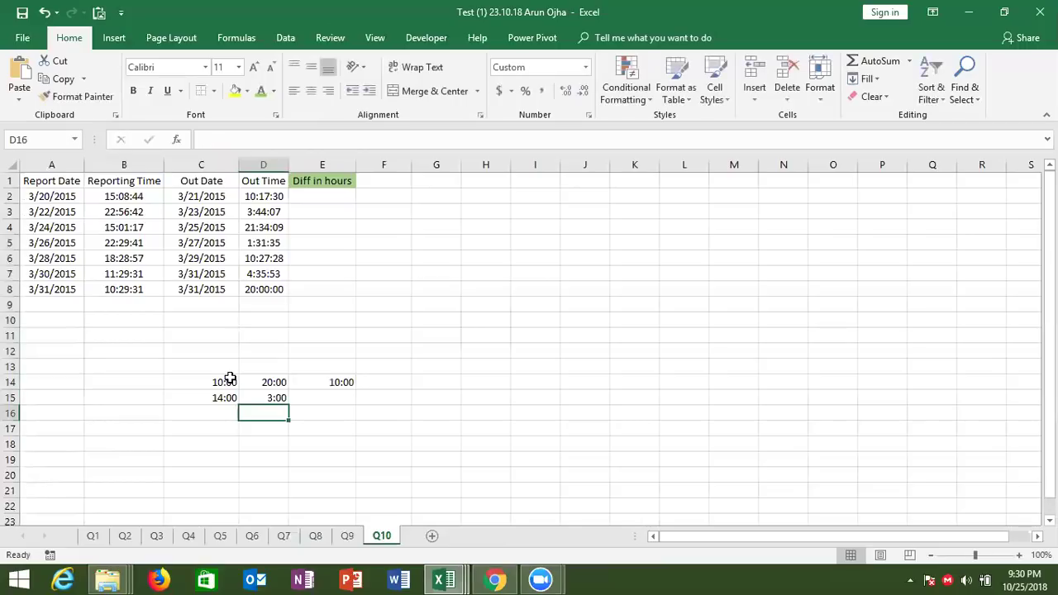
{"action": "key", "text": "Up"}
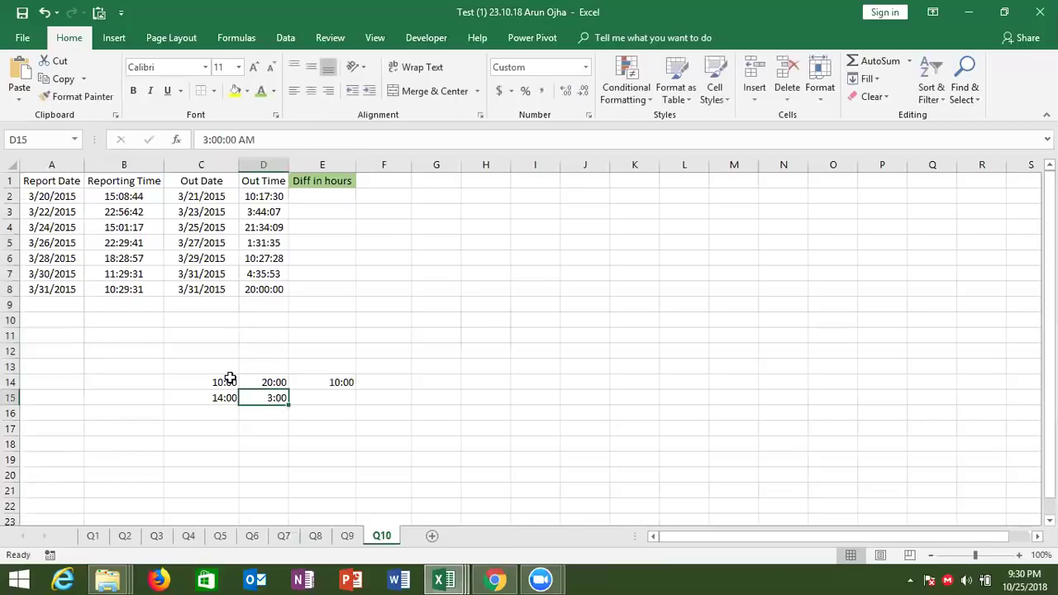
{"action": "type", "text": "3"}
{"action": "key", "text": "BackSpace"}
{"action": "type", "text": "1\""}
{"action": "key", "text": "BackSpace"}
{"action": "type", "text": ":"}
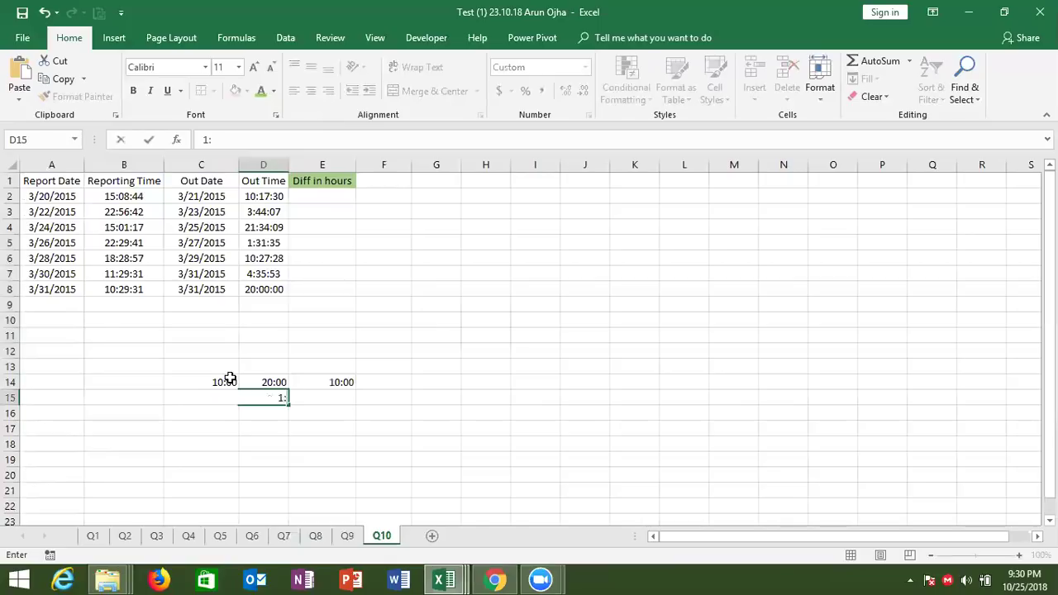
{"action": "type", "text": "00"}
{"action": "key", "text": "Return"}
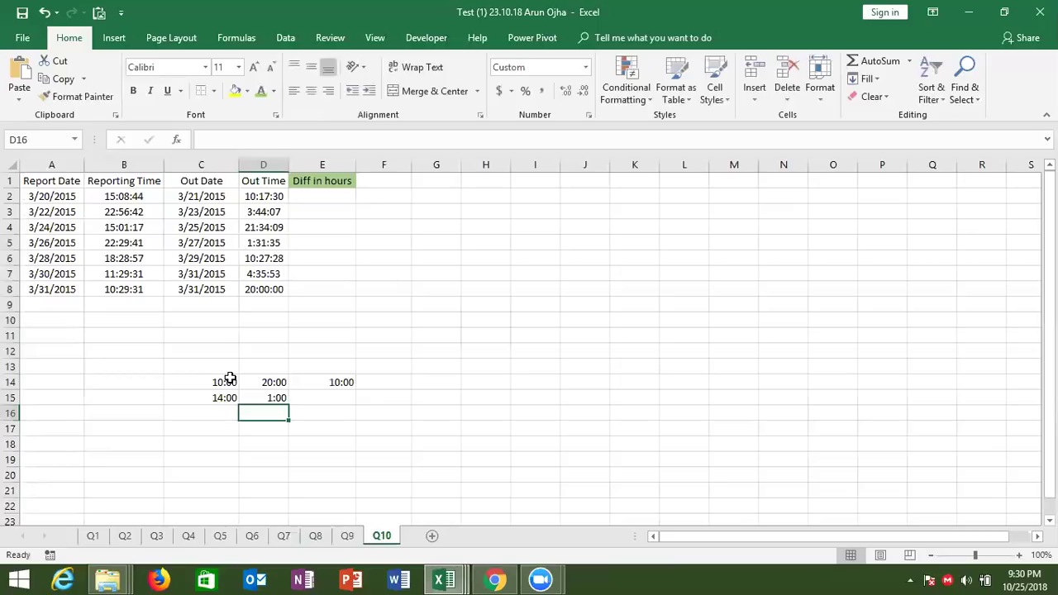
Step: Clear the practice time values from C14:E15
{"action": "left_click_drag", "start_coordinate": [223, 380], "coordinate": [324, 400]}
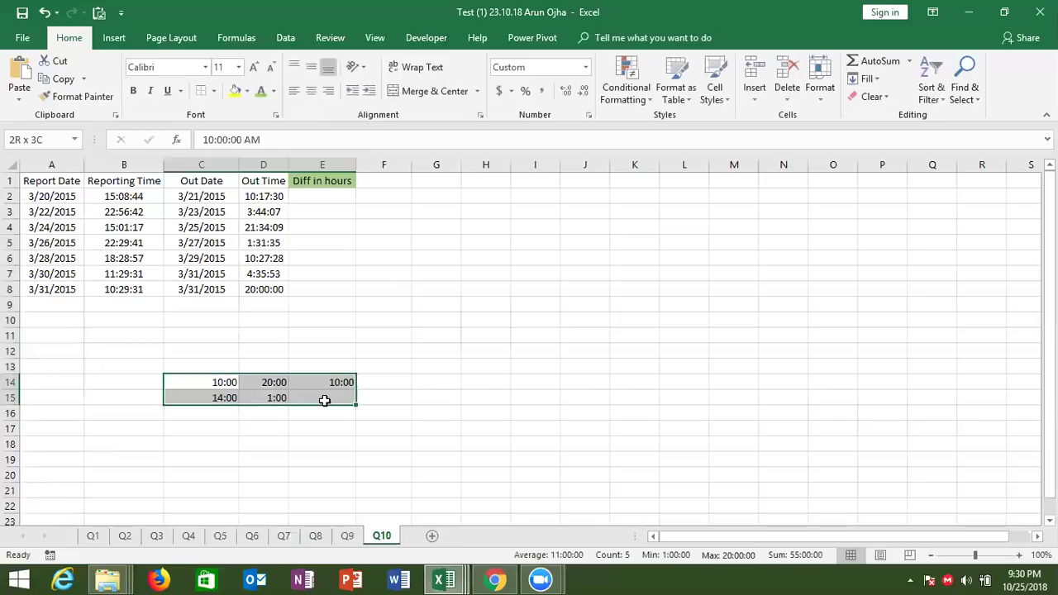
{"action": "key", "text": "Delete"}
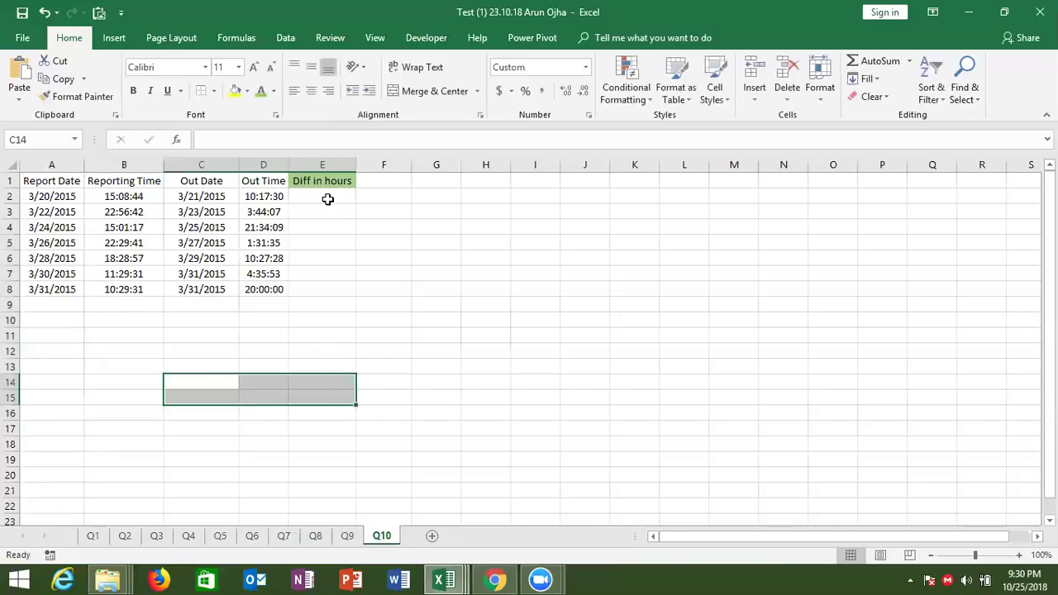
{"action": "left_click", "coordinate": [327, 197]}
Step: Enter =(C2+D2)-(A2+B2) in E2 for the first row's Diff in hours, showing 1
{"action": "type", "text": "="}
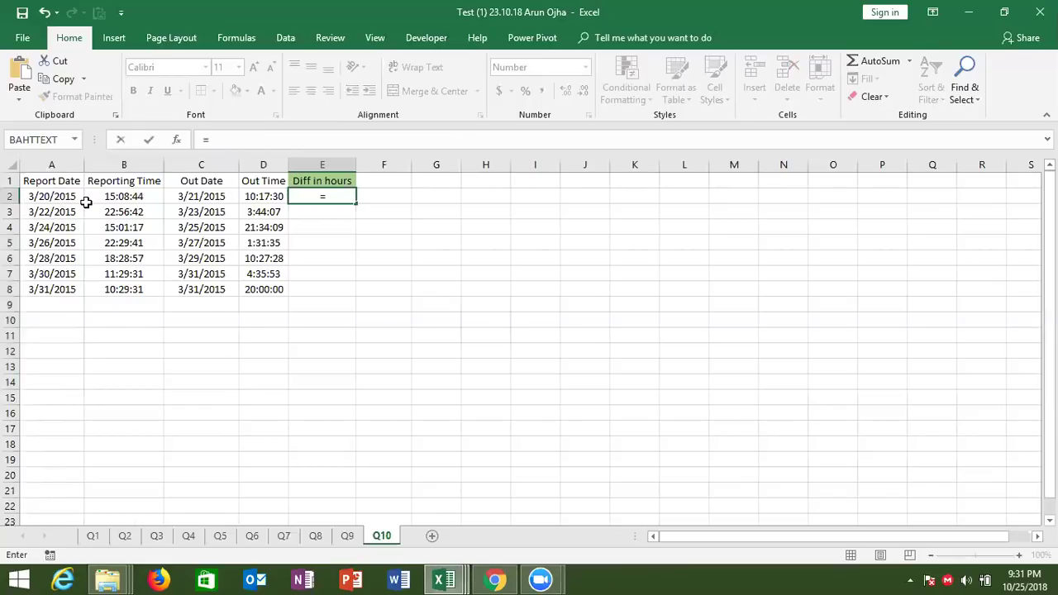
{"action": "type", "text": "("}
{"action": "left_click", "coordinate": [185, 196]}
{"action": "type", "text": "+"}
{"action": "left_click", "coordinate": [262, 197]}
{"action": "type", "text": ")-("}
{"action": "left_click", "coordinate": [73, 197]}
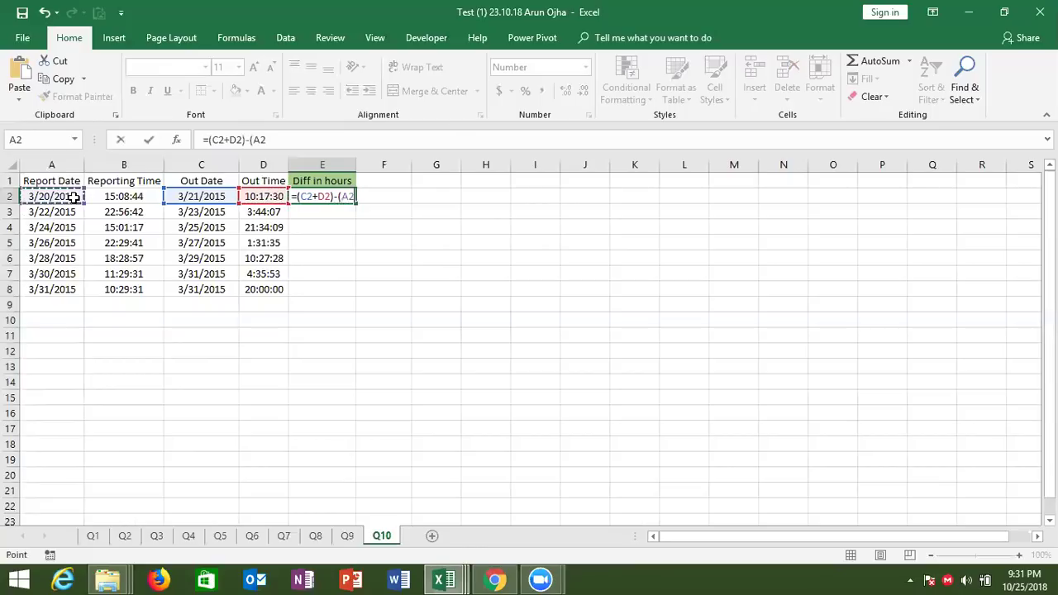
{"action": "type", "text": "+"}
{"action": "left_click", "coordinate": [105, 202]}
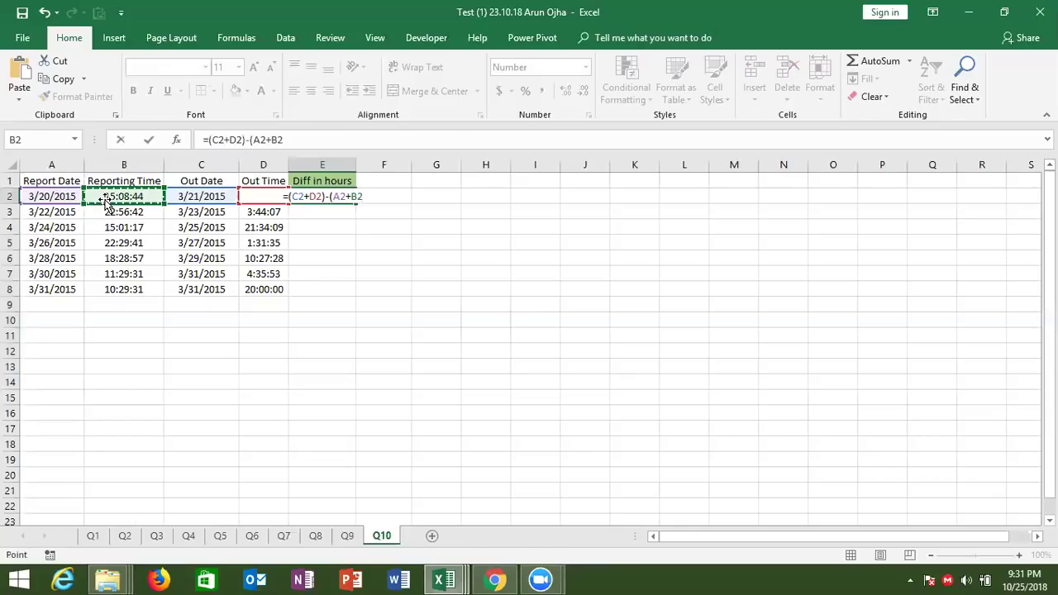
{"action": "type", "text": ")"}
{"action": "key", "text": "Return"}
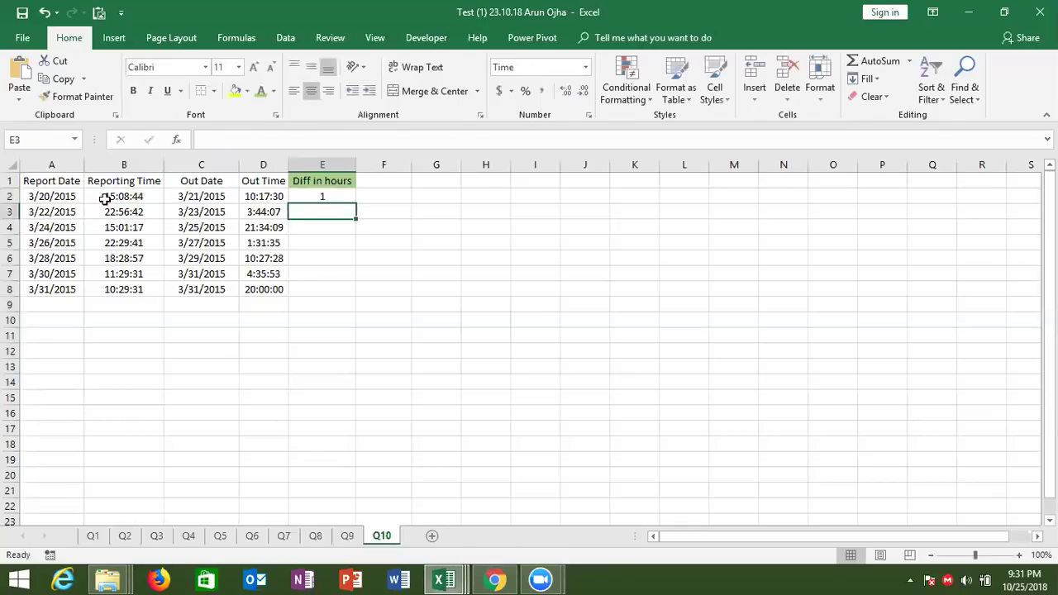
{"action": "key", "text": "Up"}
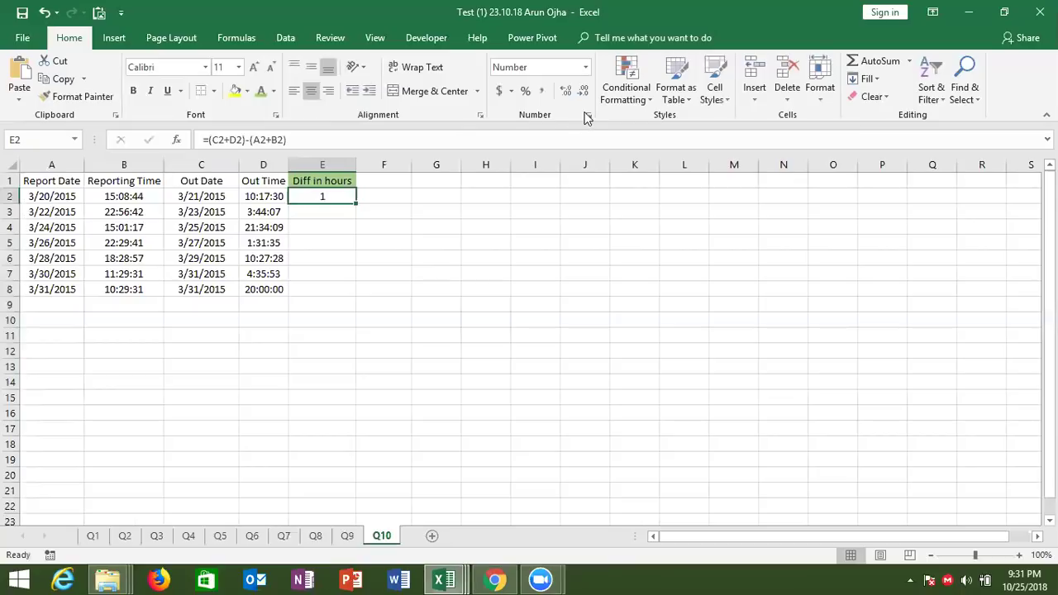
Step: Format E2 with the 37:30:55 elapsed-hours Time format and fill it down through E8
{"action": "left_click", "coordinate": [587, 115]}
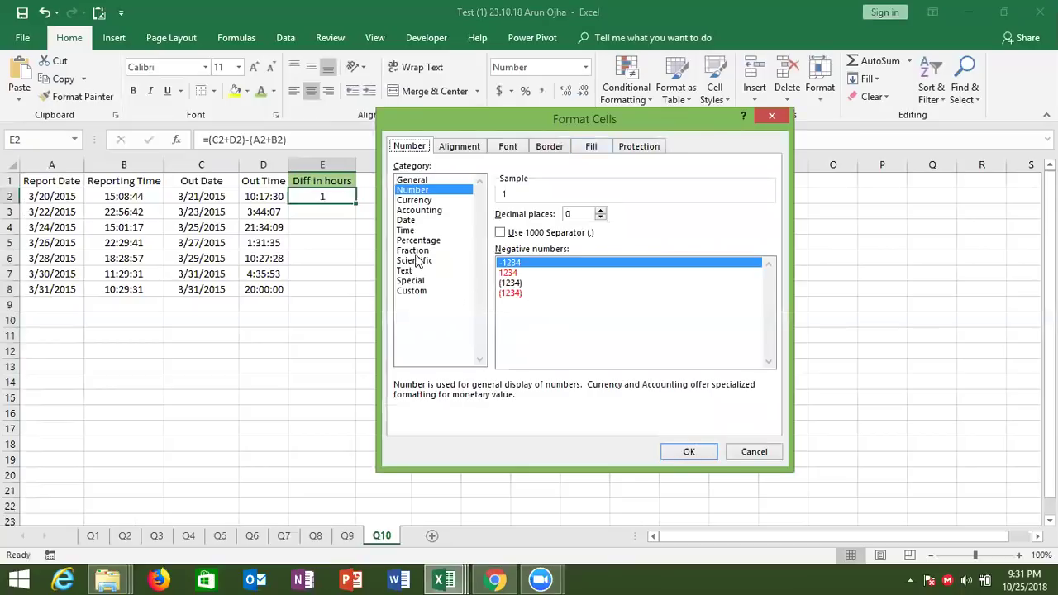
{"action": "left_click", "coordinate": [407, 229]}
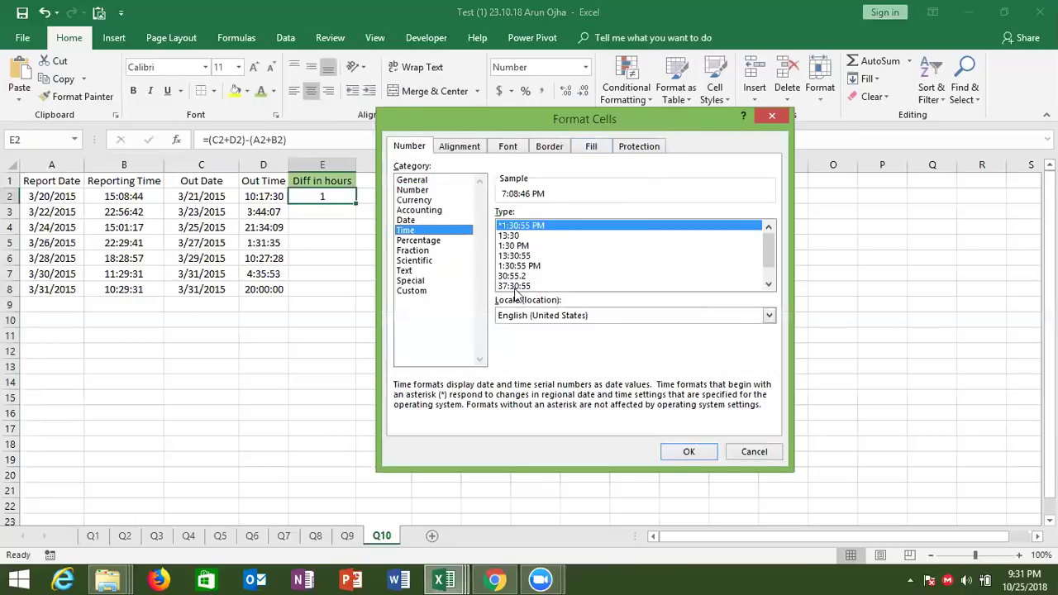
{"action": "left_click", "coordinate": [517, 286]}
{"action": "left_click", "coordinate": [702, 454]}
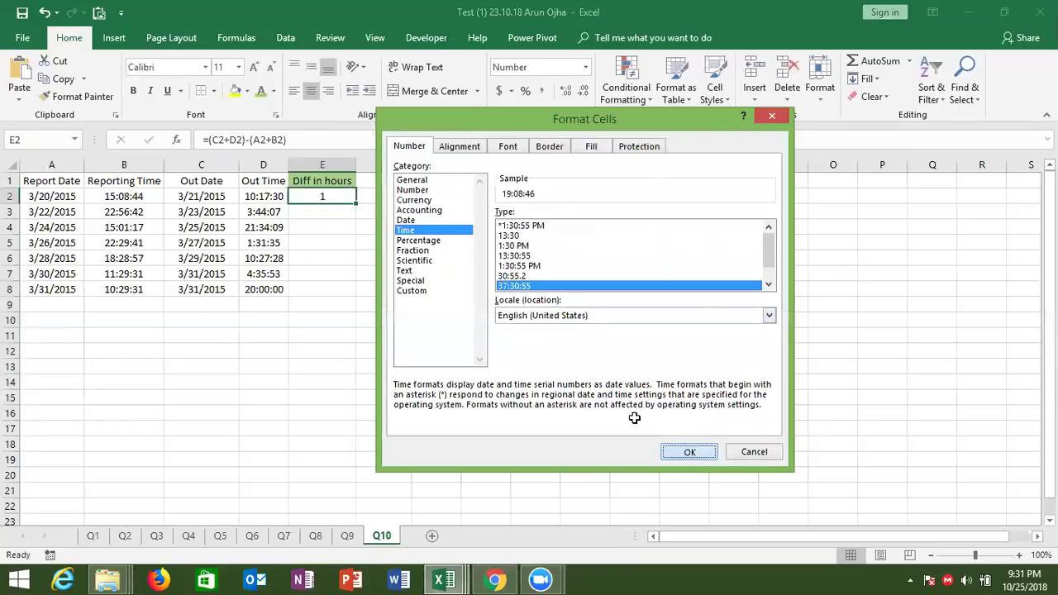
{"action": "double_click", "coordinate": [356, 203]}
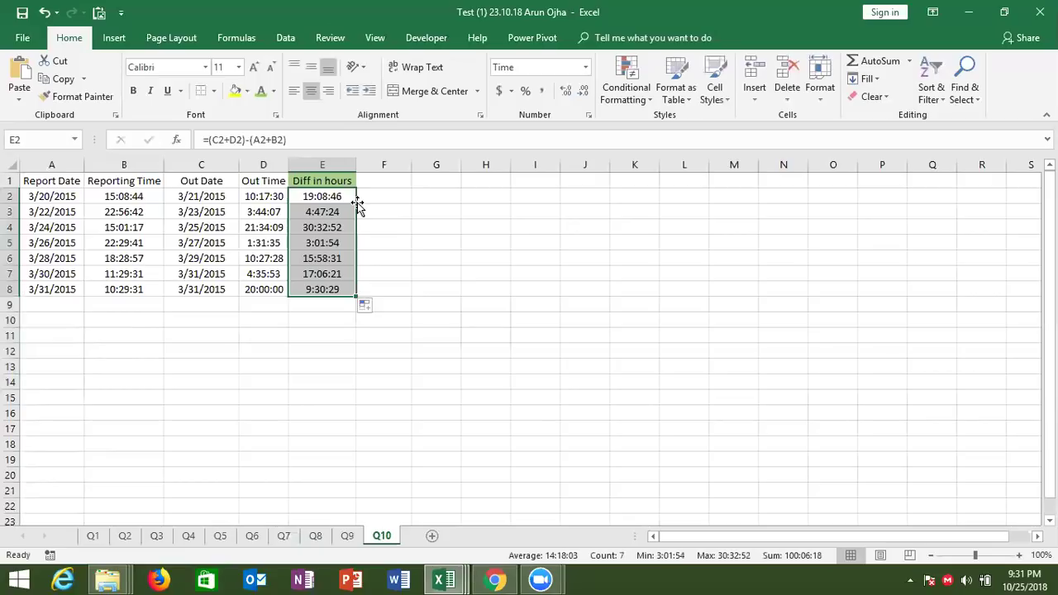
{"action": "left_click", "coordinate": [214, 346]}
Step: Enter =NOW() in C12, showing the current date and time 10/25/2018 21:31
{"action": "type", "text": "=now"}
{"action": "key", "text": "Tab"}
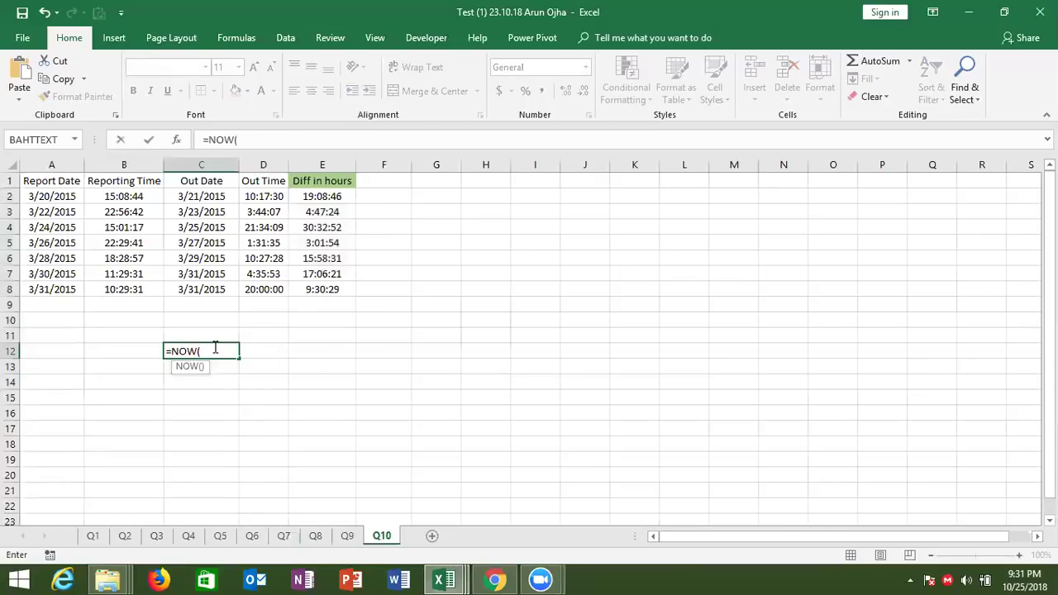
{"action": "type", "text": ")"}
{"action": "key", "text": "ctrl+Return"}
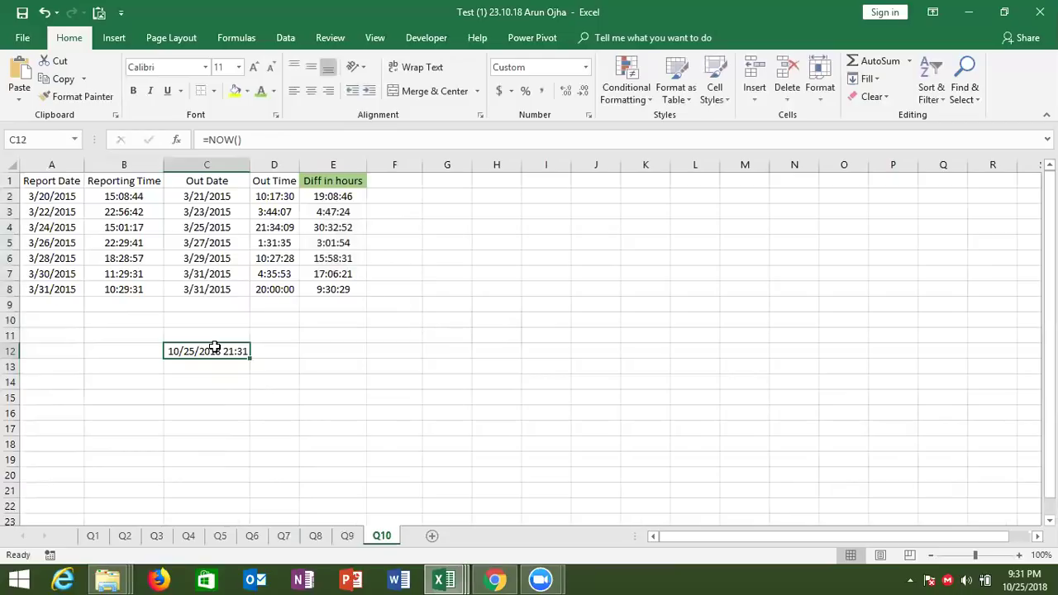
{"action": "left_click", "coordinate": [347, 207]}
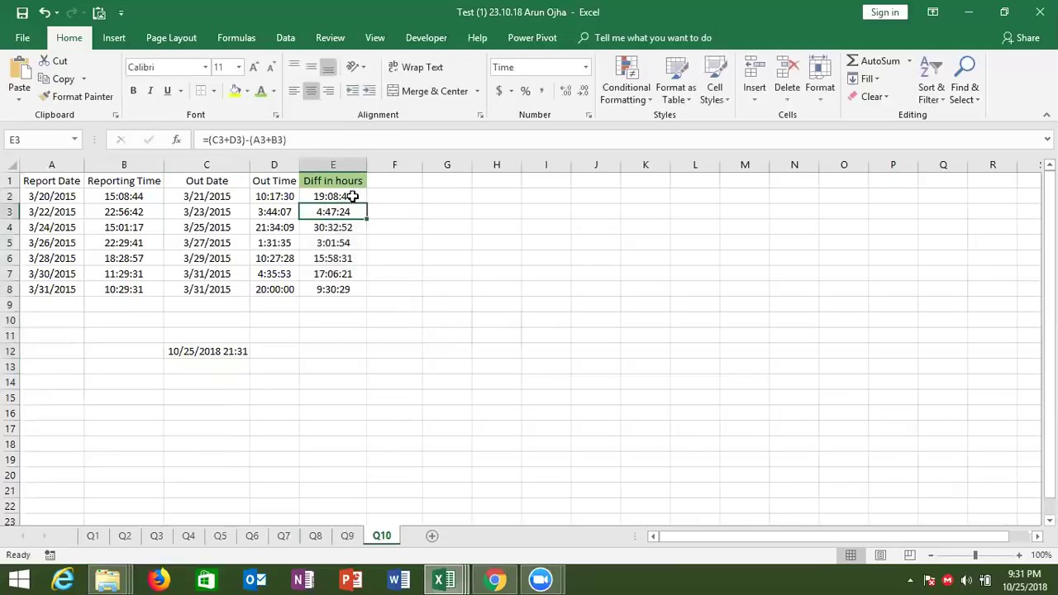
Step: Stamp G7 with today's fixed date and current time using Ctrl+; and Ctrl+Shift+;
{"action": "left_click", "coordinate": [353, 196]}
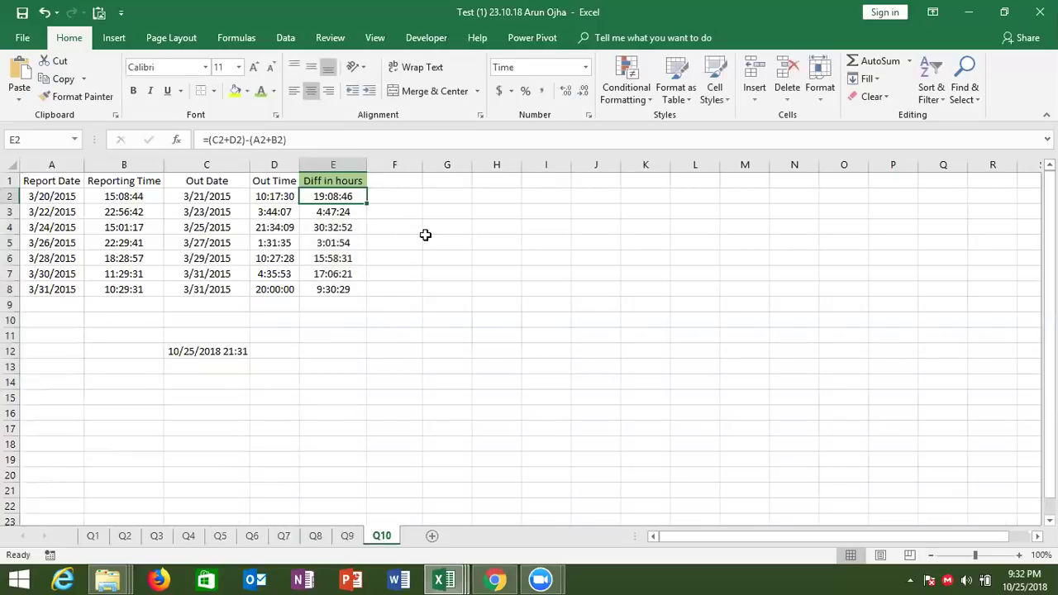
{"action": "left_click", "coordinate": [458, 269]}
{"action": "key", "text": "ctrl+semicolon"}
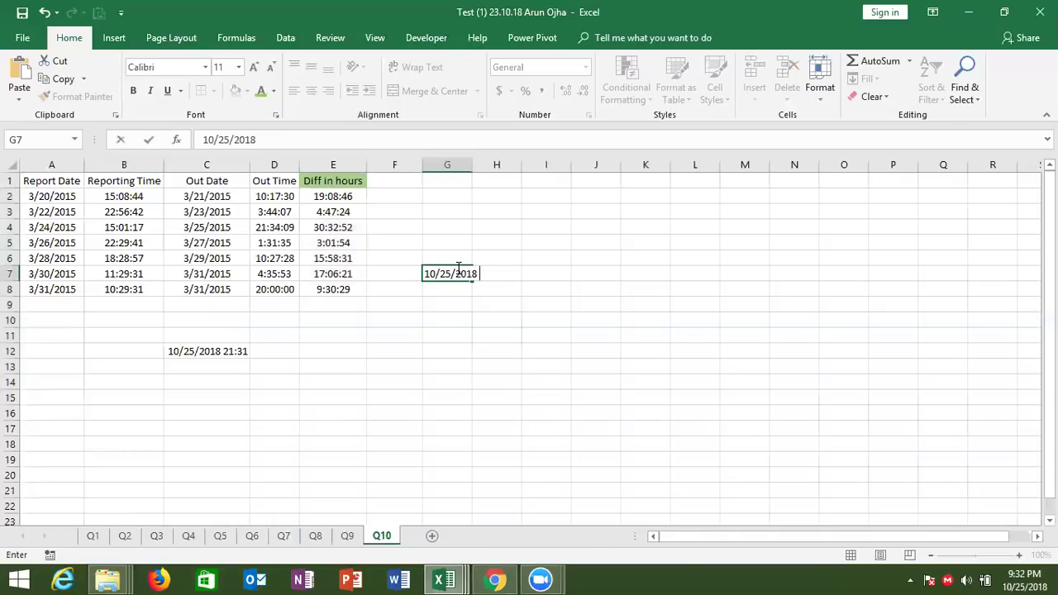
{"action": "key", "text": "ctrl+shift+semicolon"}
{"action": "key", "text": "Return"}
Step: Remove the G7 timestamp and the NOW formula in C12
{"action": "left_click", "coordinate": [459, 271]}
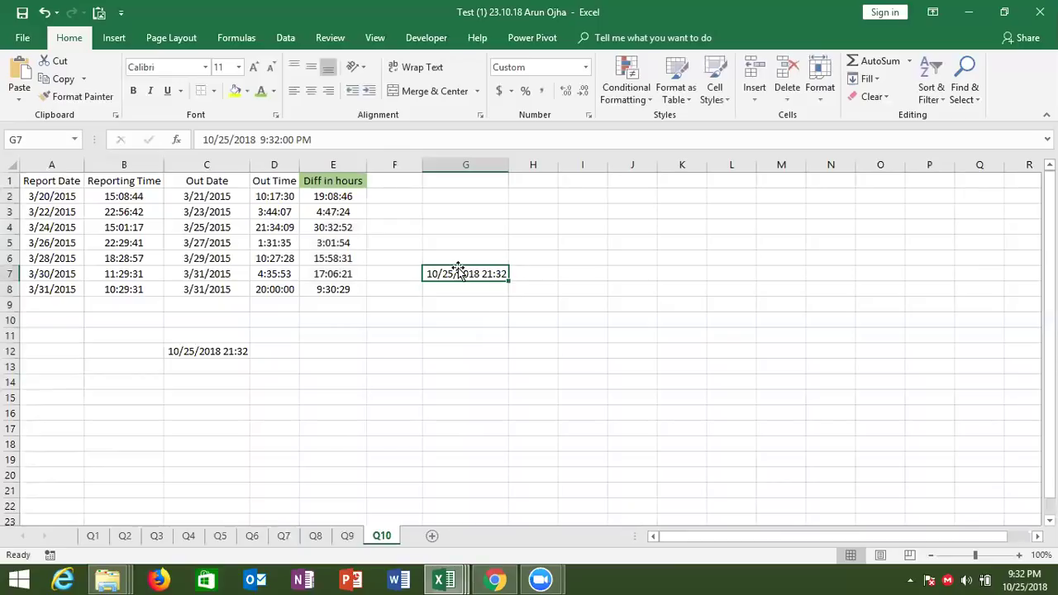
{"action": "left_click", "coordinate": [229, 351]}
{"action": "key", "text": "Delete"}
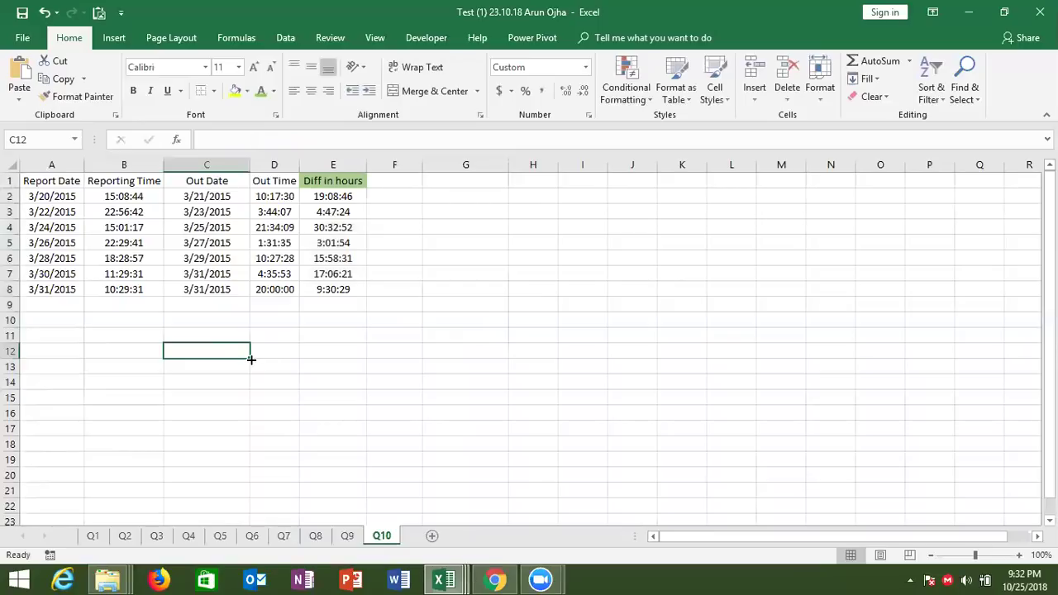
Step: Type the fixed date-time 10/25/2018 21:32 into C12 and confirm its stored value
{"action": "type", "text": "10/25"}
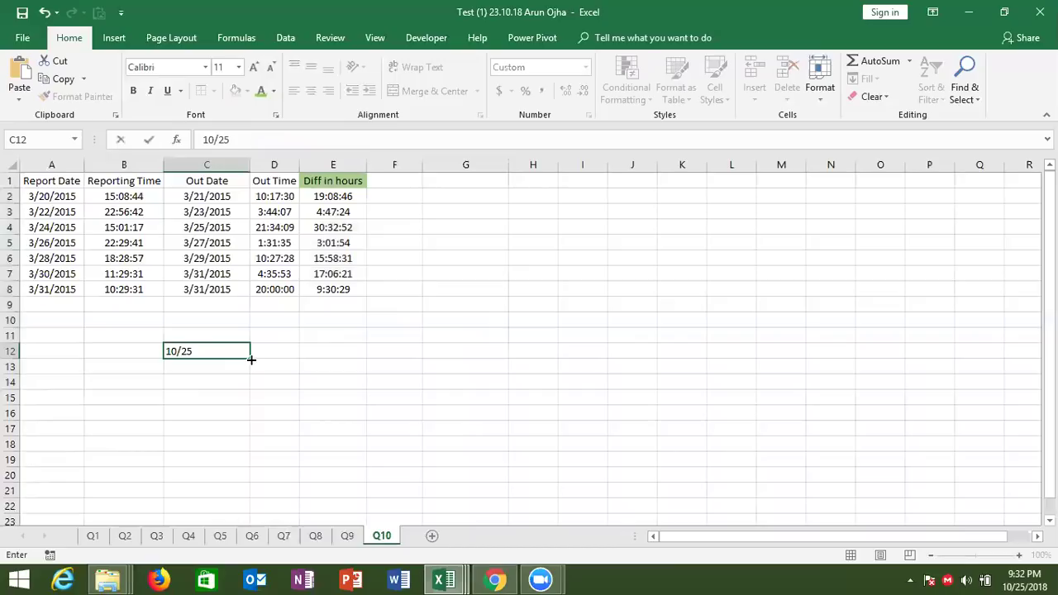
{"action": "type", "text": "/2018 21:"}
{"action": "type", "text": "32"}
{"action": "key", "text": "Return"}
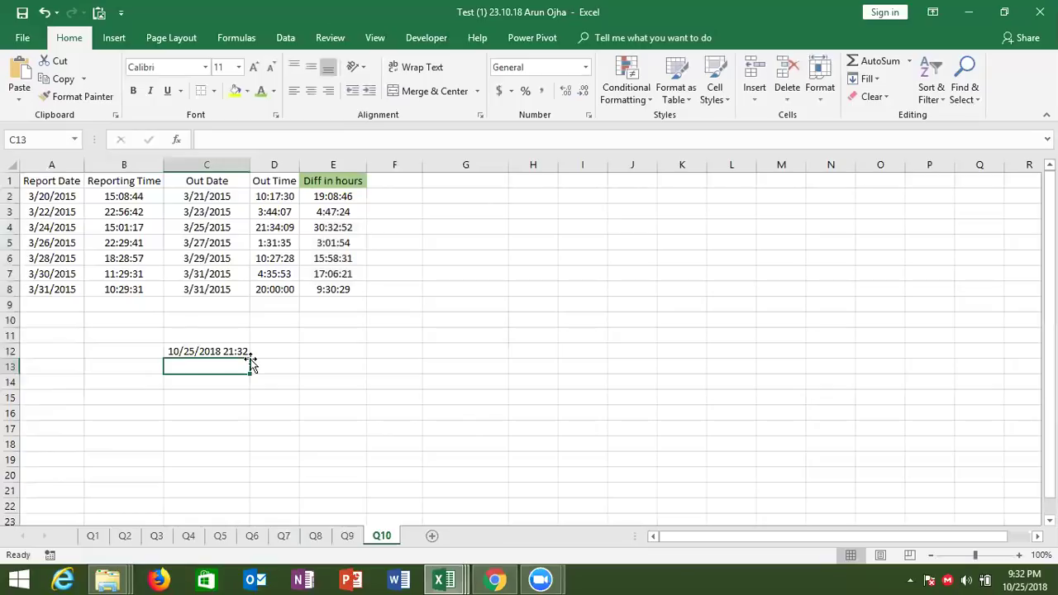
{"action": "key", "text": "Up"}
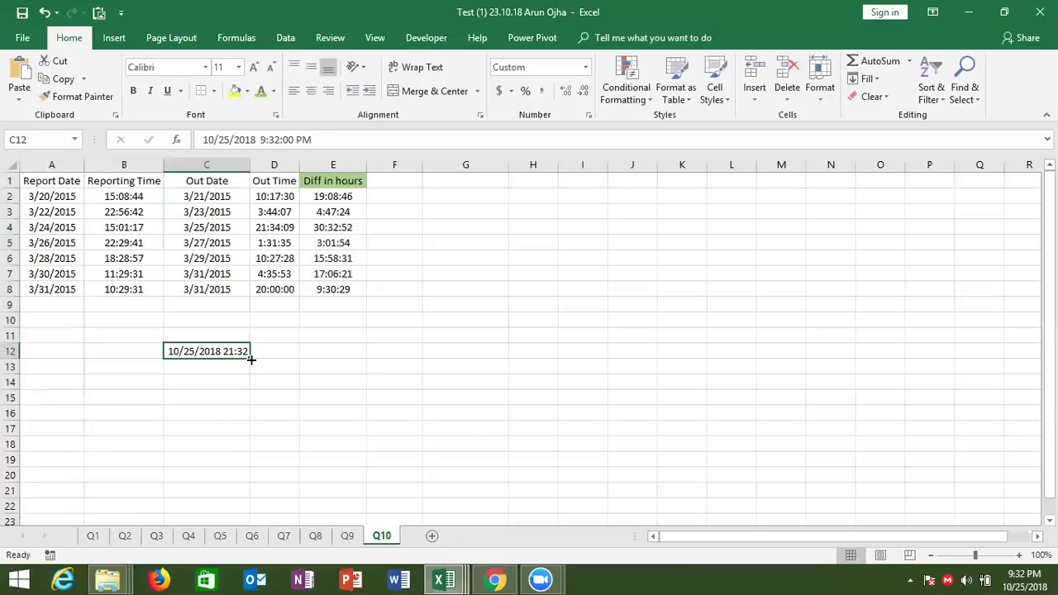
{"action": "left_click", "coordinate": [314, 175]}
Step: Try sample time entries 1:00, 1:00 pm, 0 and 13:00 in E12:E15
{"action": "left_click", "coordinate": [360, 346]}
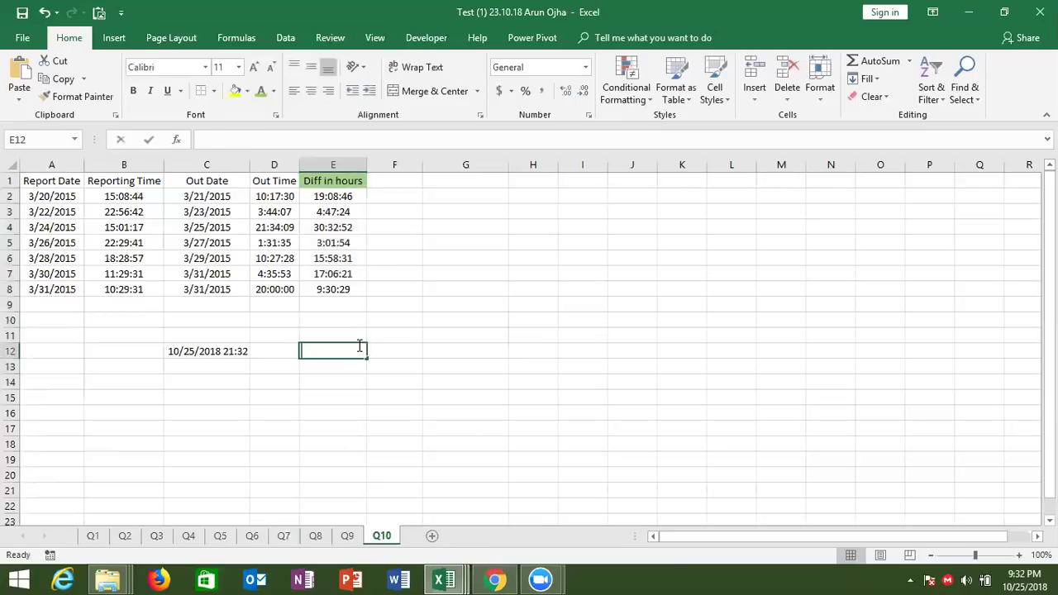
{"action": "type", "text": "1:00"}
{"action": "key", "text": "Return"}
{"action": "left_click", "coordinate": [358, 346]}
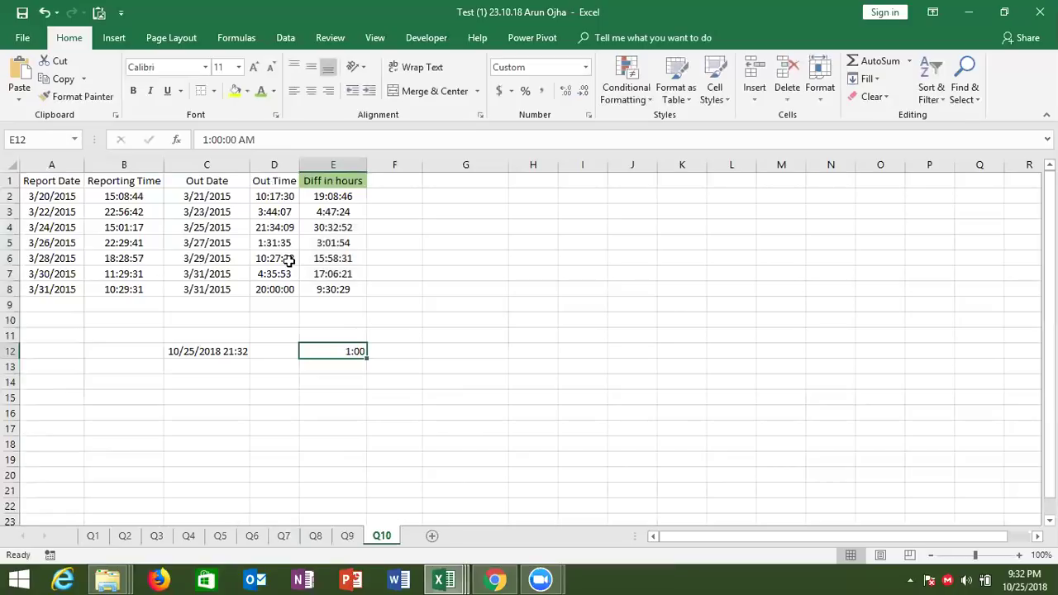
{"action": "key", "text": "Return"}
{"action": "type", "text": "1:00 pm"}
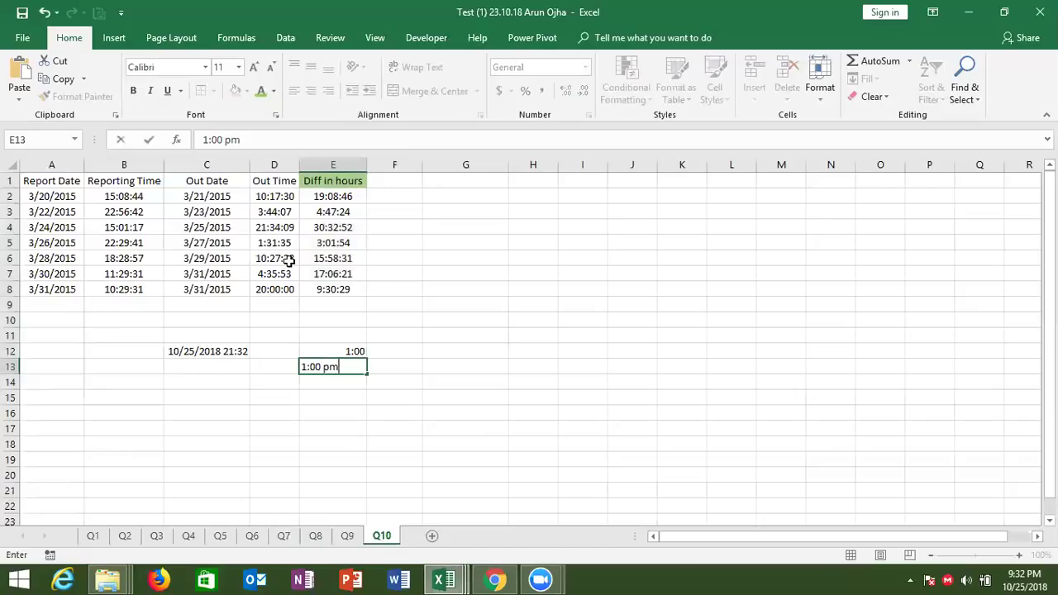
{"action": "key", "text": "Return"}
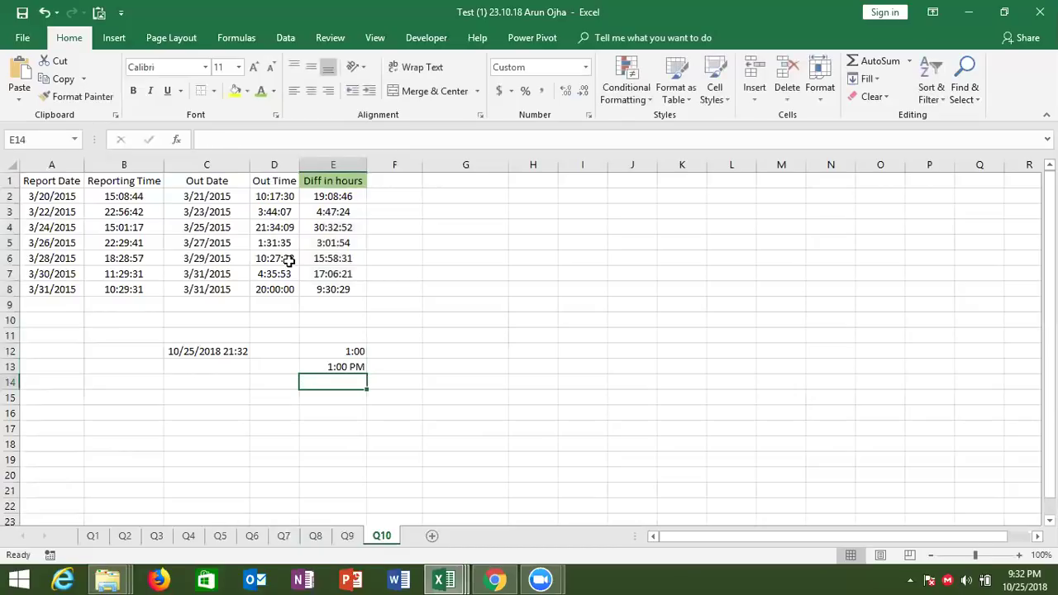
{"action": "type", "text": "0"}
{"action": "key", "text": "Up"}
{"action": "key", "text": "Down"}
{"action": "key", "text": "Down"}
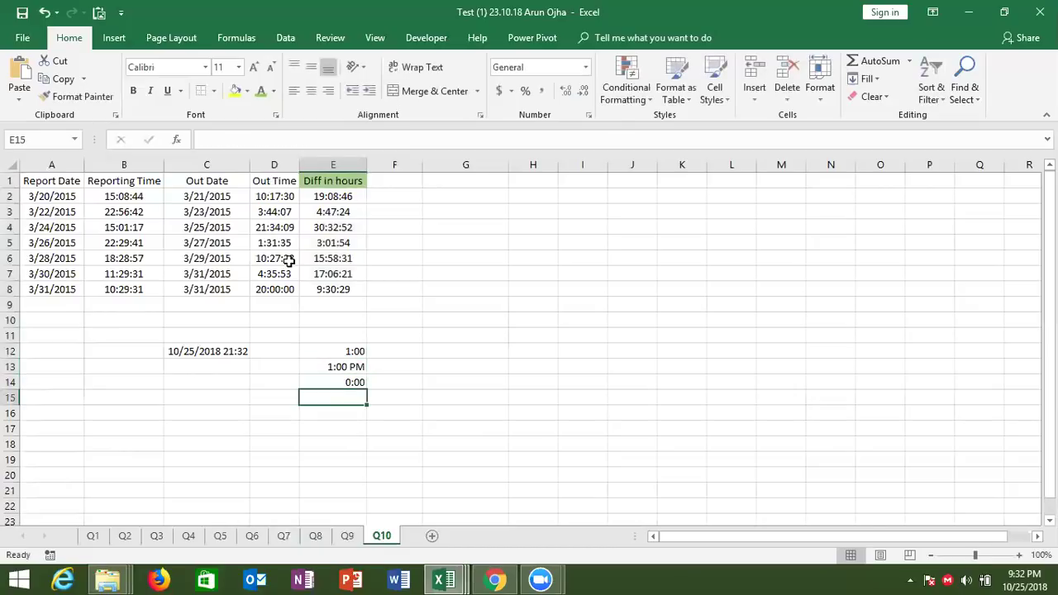
{"action": "type", "text": "13:0"}
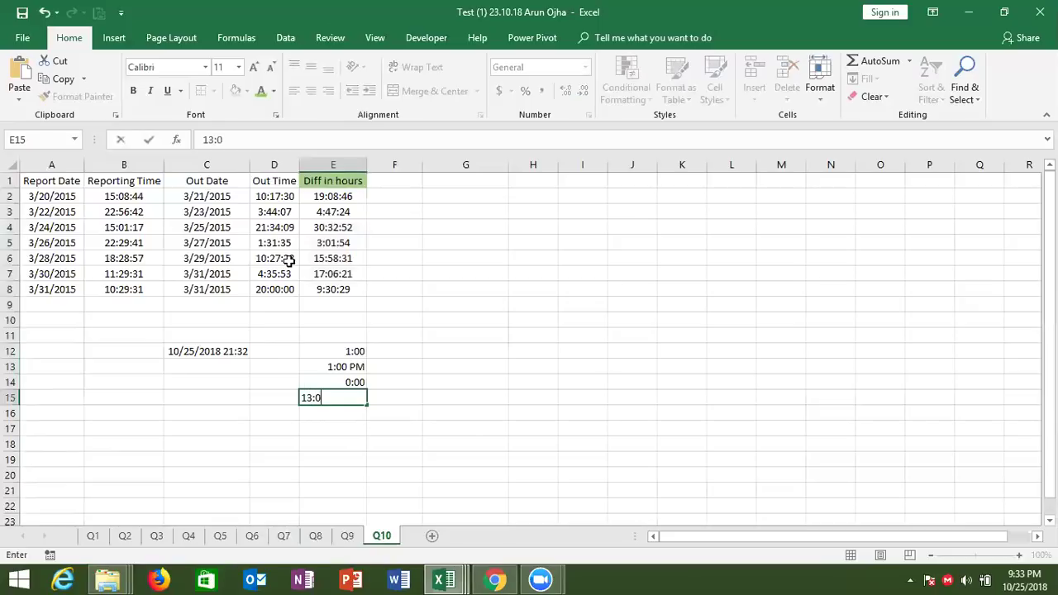
{"action": "type", "text": "0"}
{"action": "key", "text": "Return"}
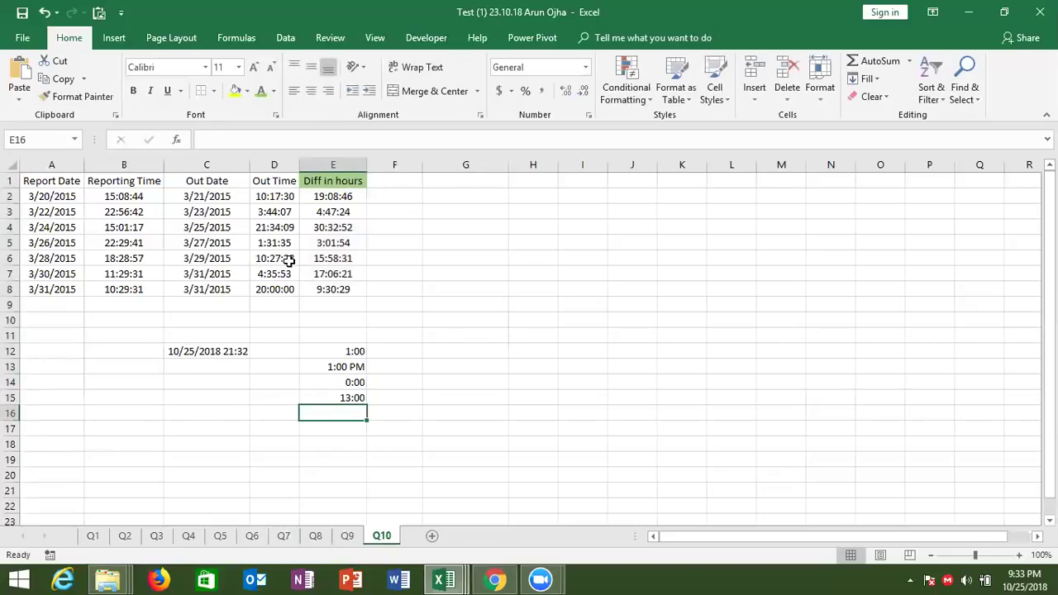
Step: Clear the scratch entries from B11:E16 and save the workbook
{"action": "mouse_move", "coordinate": [124, 330]}
{"action": "left_mouse_down"}
{"action": "mouse_move", "coordinate": [346, 397]}
{"action": "mouse_move", "coordinate": [351, 413]}
{"action": "left_mouse_up"}
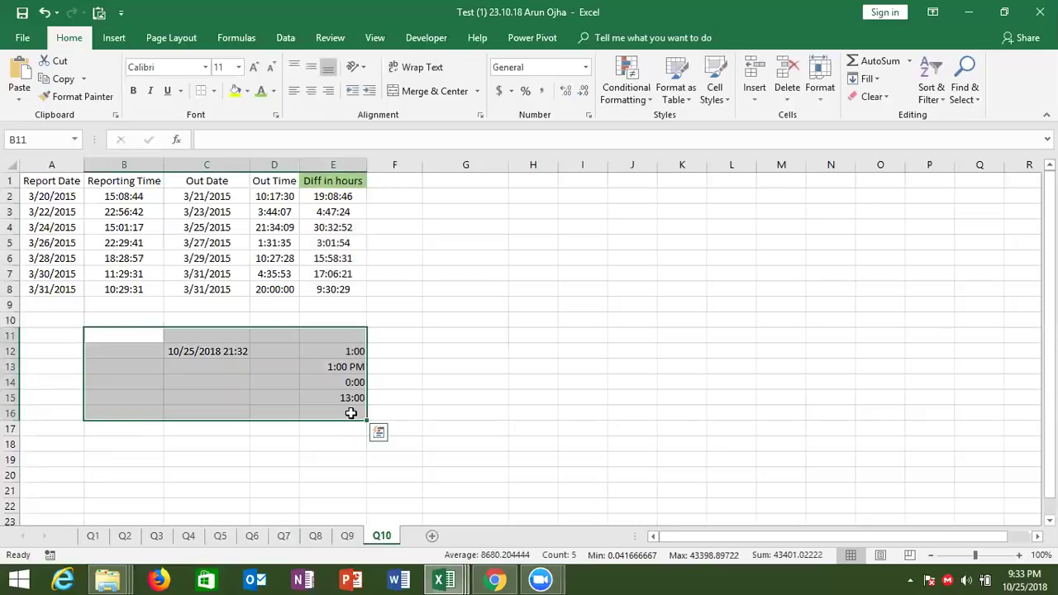
{"action": "key", "text": "Delete"}
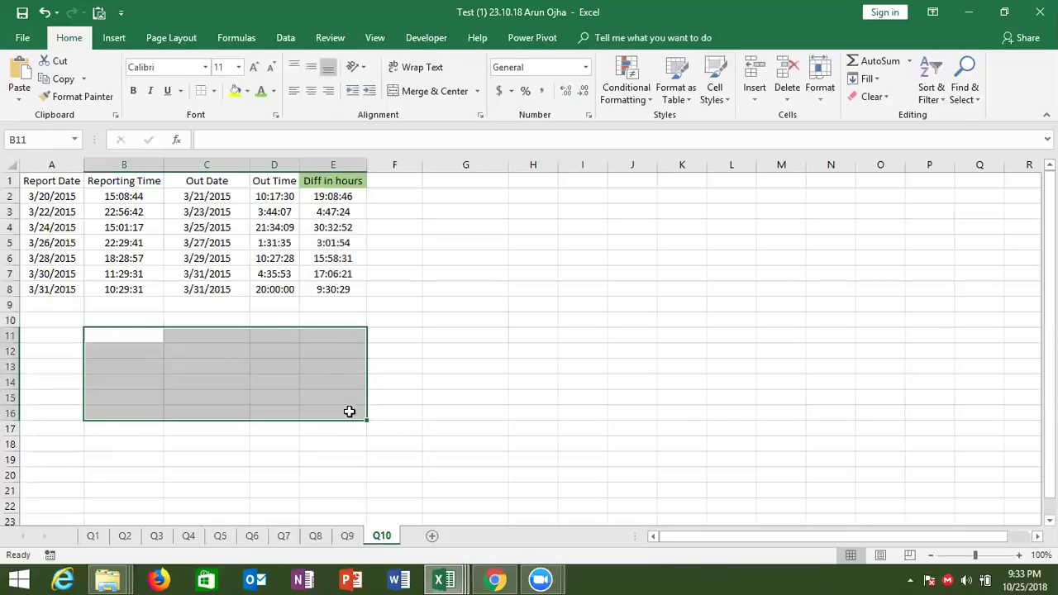
{"action": "left_click", "coordinate": [22, 12]}
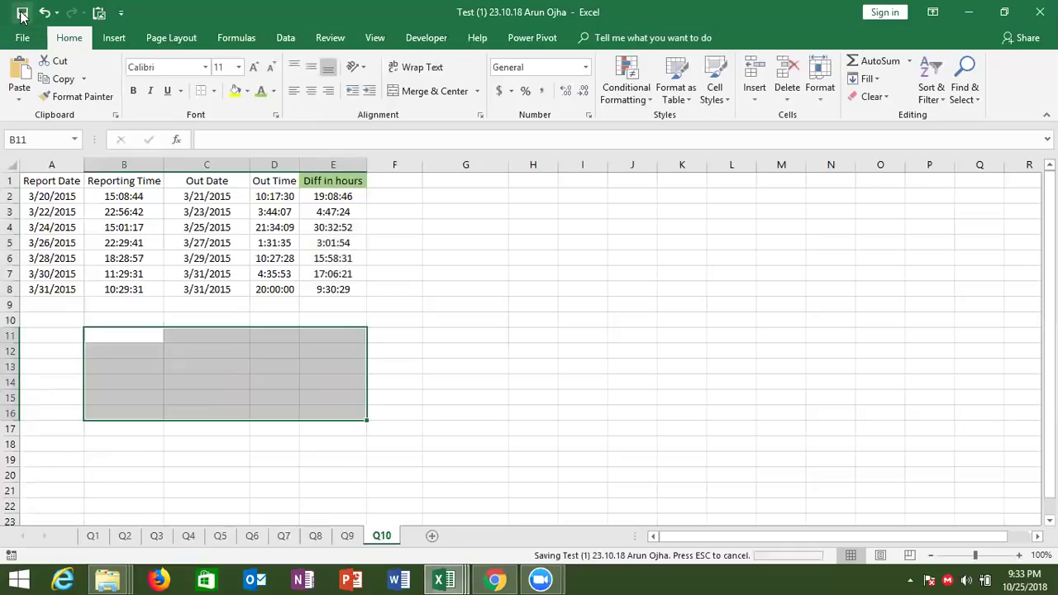
Step: In Gmail's Sent folder, open the 9:02 PM 'Join Link - Advanced Excel Class' email and reply to all
{"action": "left_click", "coordinate": [495, 579]}
{"action": "mouse_move", "coordinate": [317, 324]}
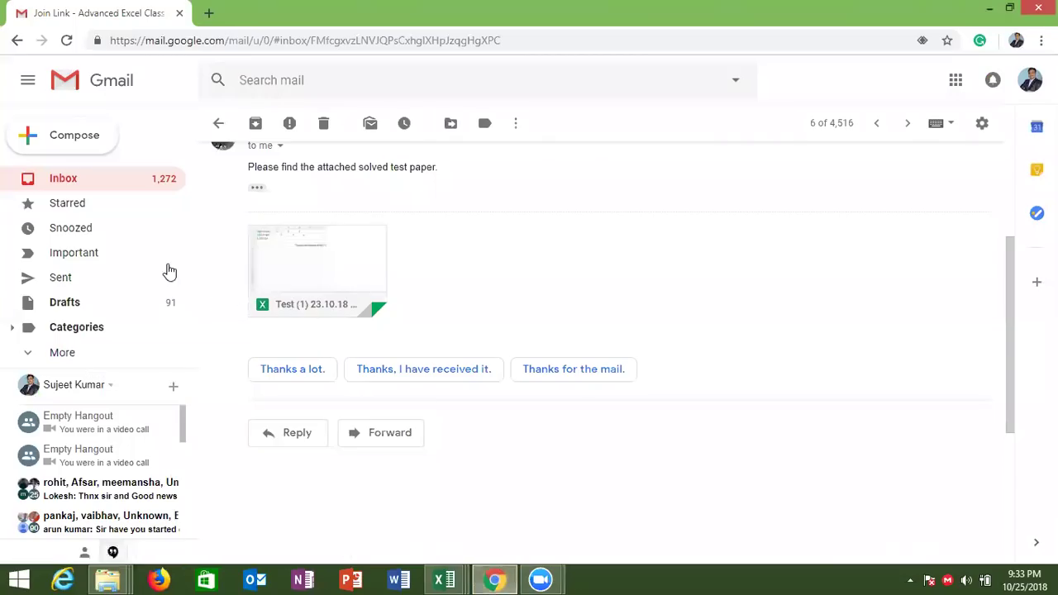
{"action": "left_click", "coordinate": [84, 280]}
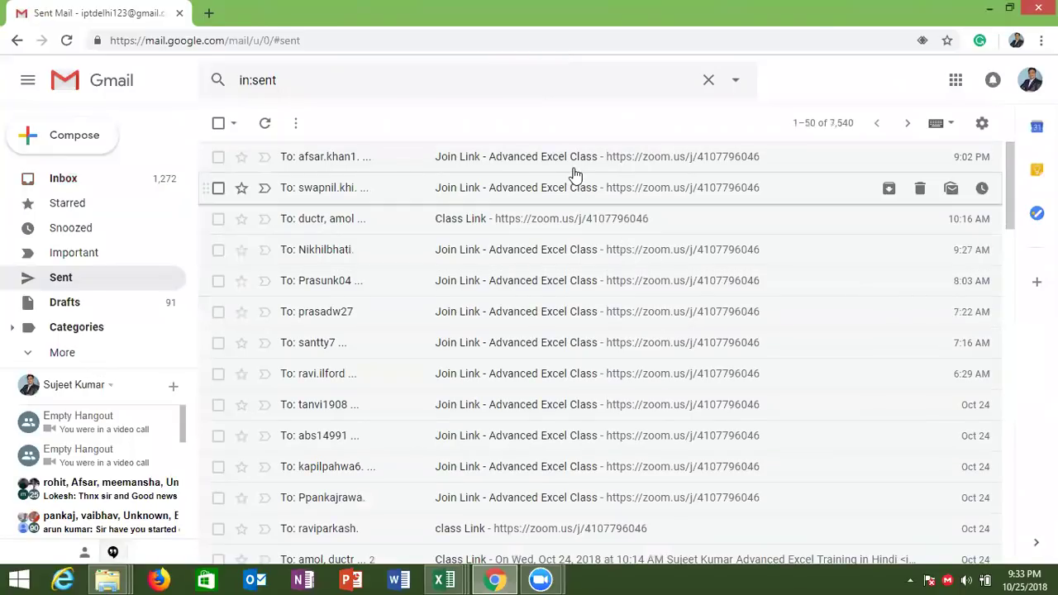
{"action": "left_click", "coordinate": [572, 168]}
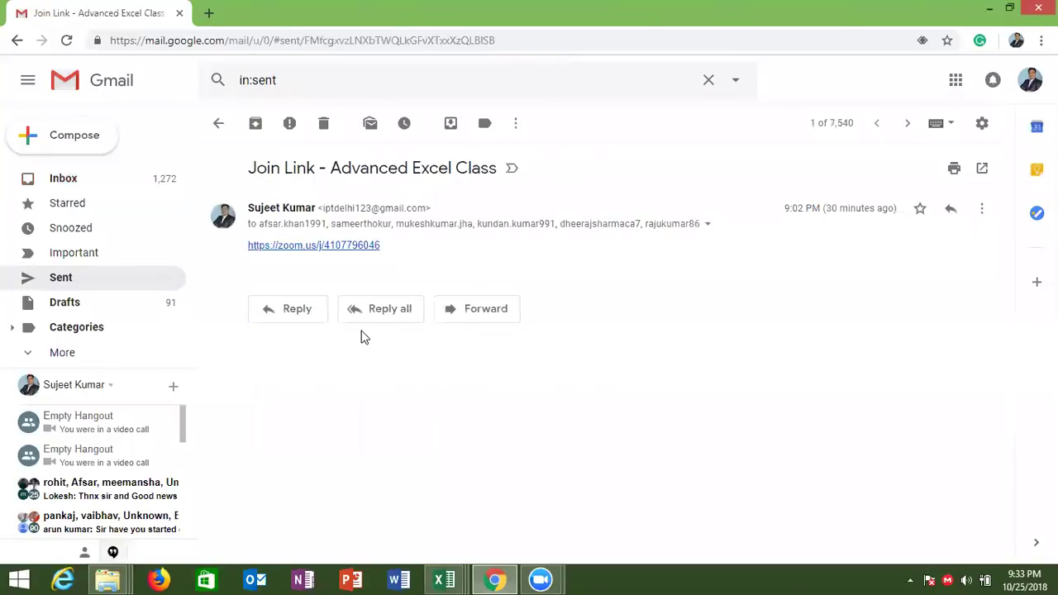
{"action": "left_click", "coordinate": [378, 320]}
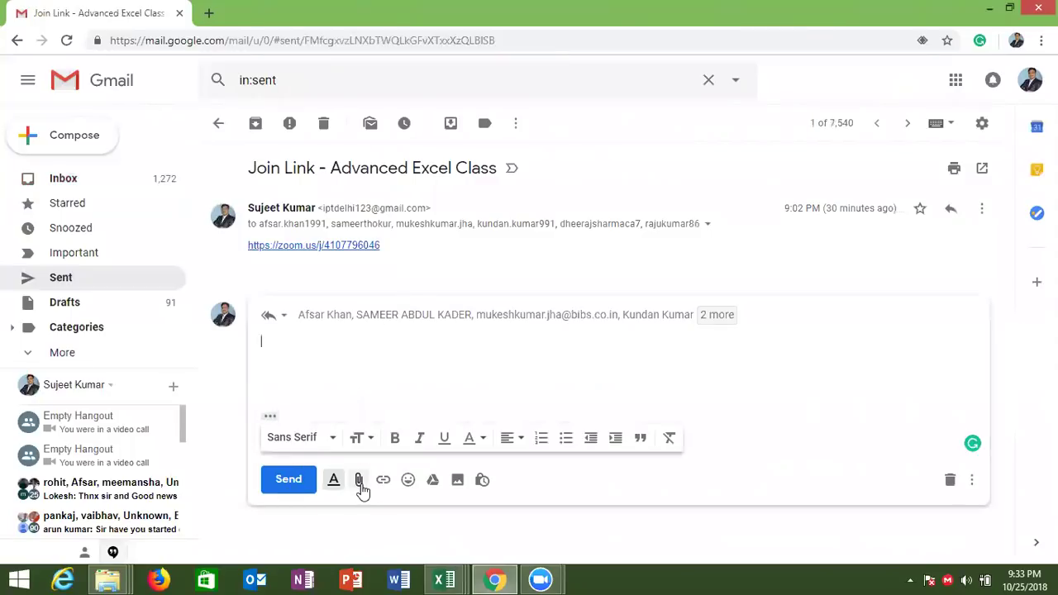
Step: Attach the finished test workbook from Downloads and send the reply
{"action": "left_click", "coordinate": [361, 486]}
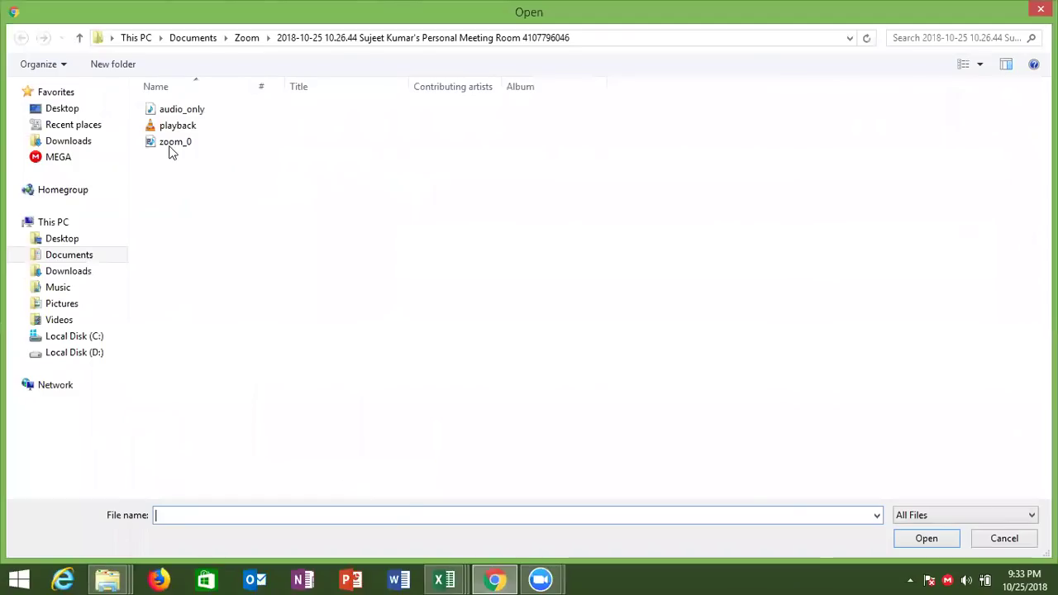
{"action": "left_click", "coordinate": [68, 274]}
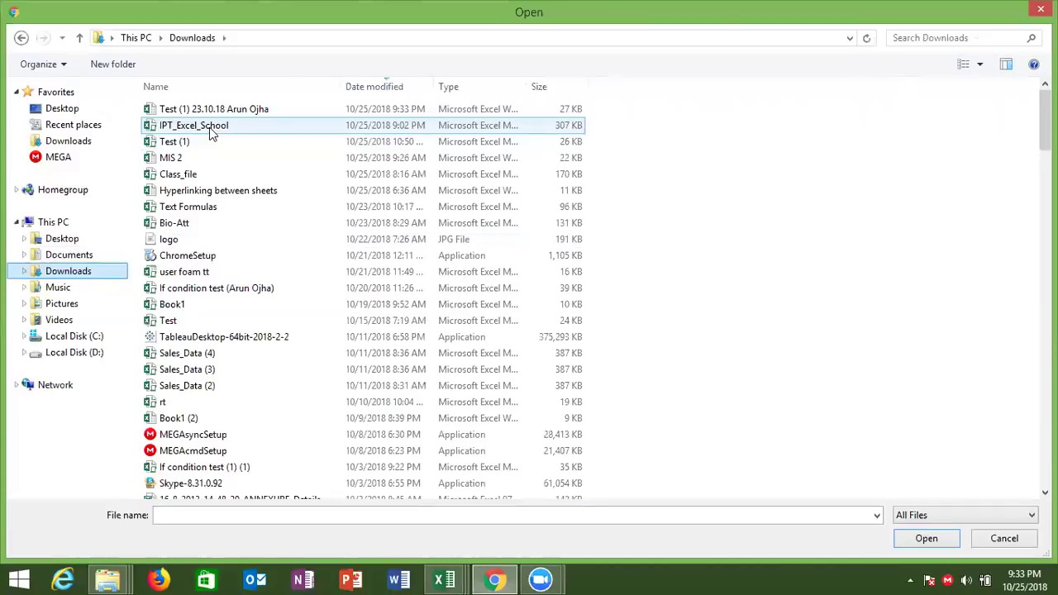
{"action": "double_click", "coordinate": [211, 109]}
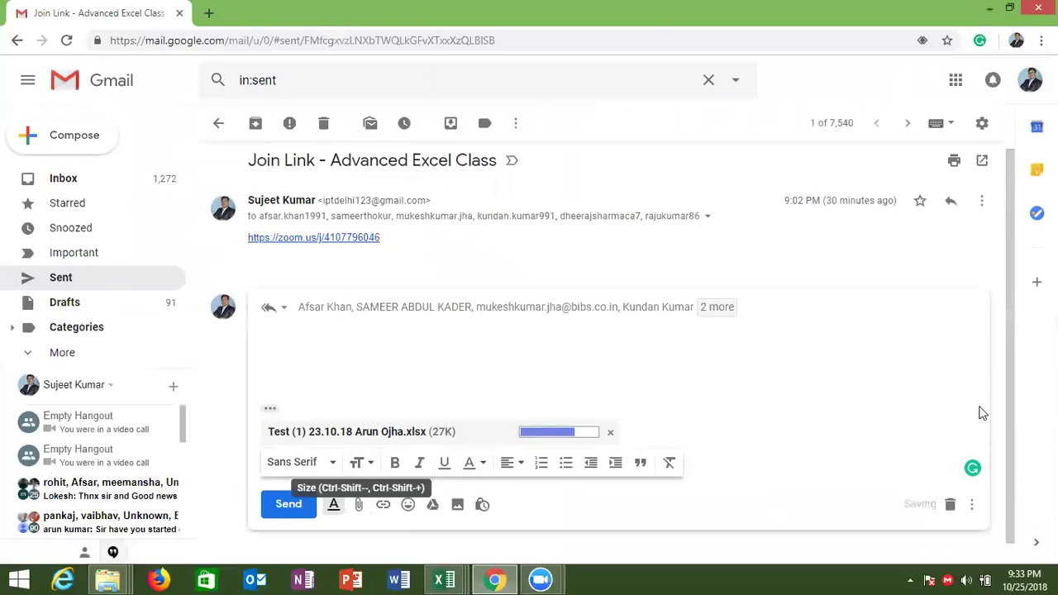
{"action": "scroll", "coordinate": [1019, 494], "scroll_direction": "down", "scroll_amount": 1}
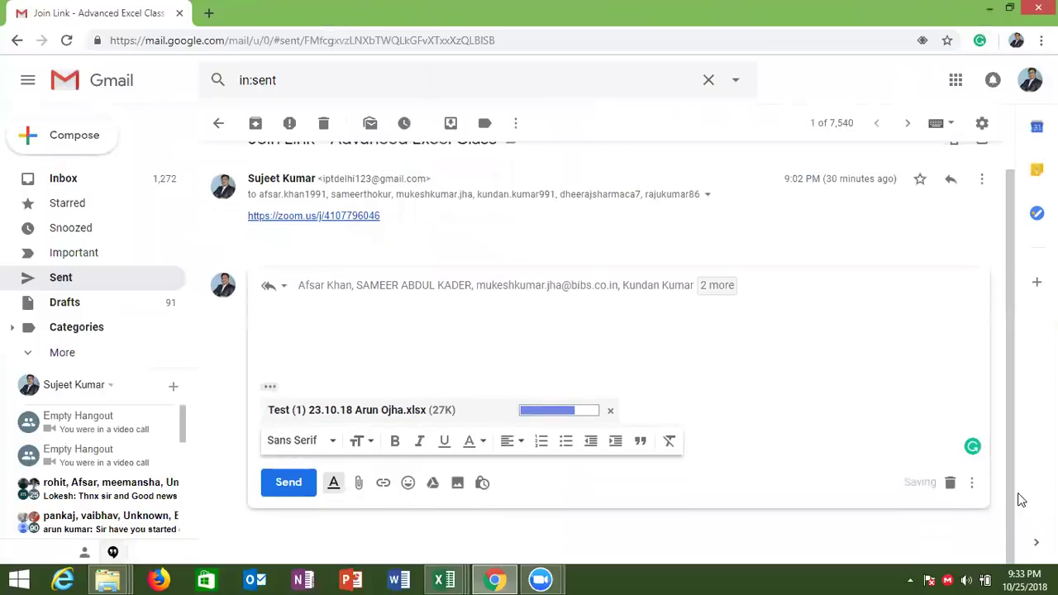
{"action": "left_click", "coordinate": [288, 483]}
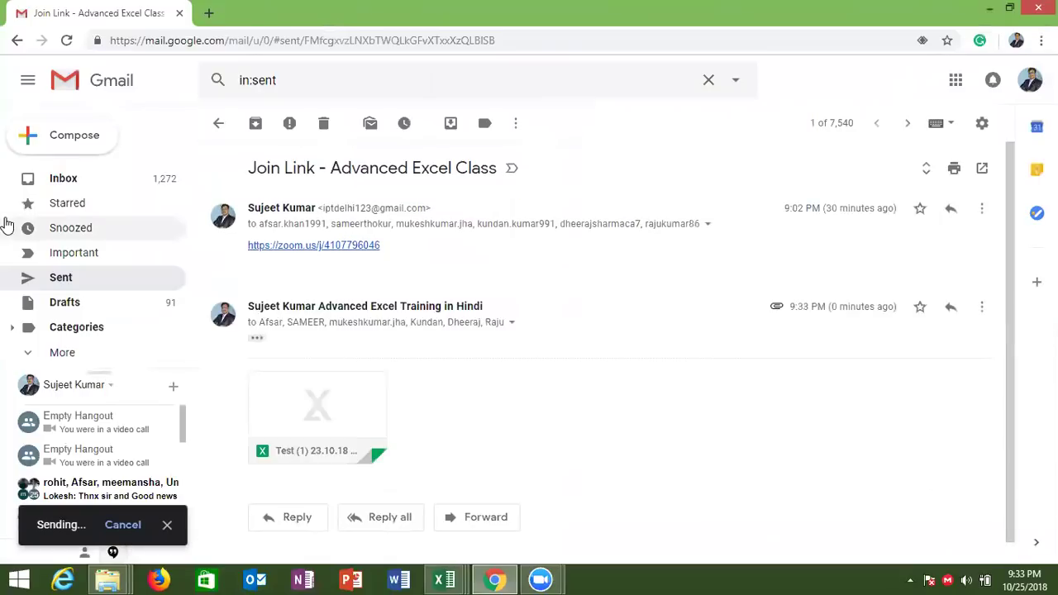
{"action": "left_click", "coordinate": [61, 279]}
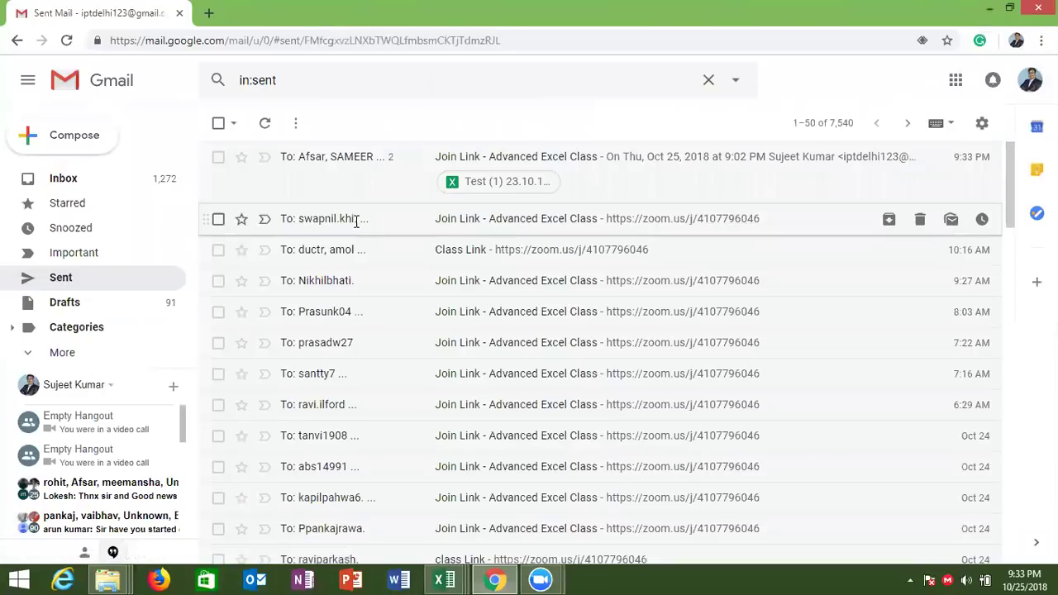
Step: Reply-all to the 9:01 PM Join Link email with the test workbook from Downloads attached
{"action": "left_click", "coordinate": [357, 221]}
{"action": "left_click", "coordinate": [360, 319]}
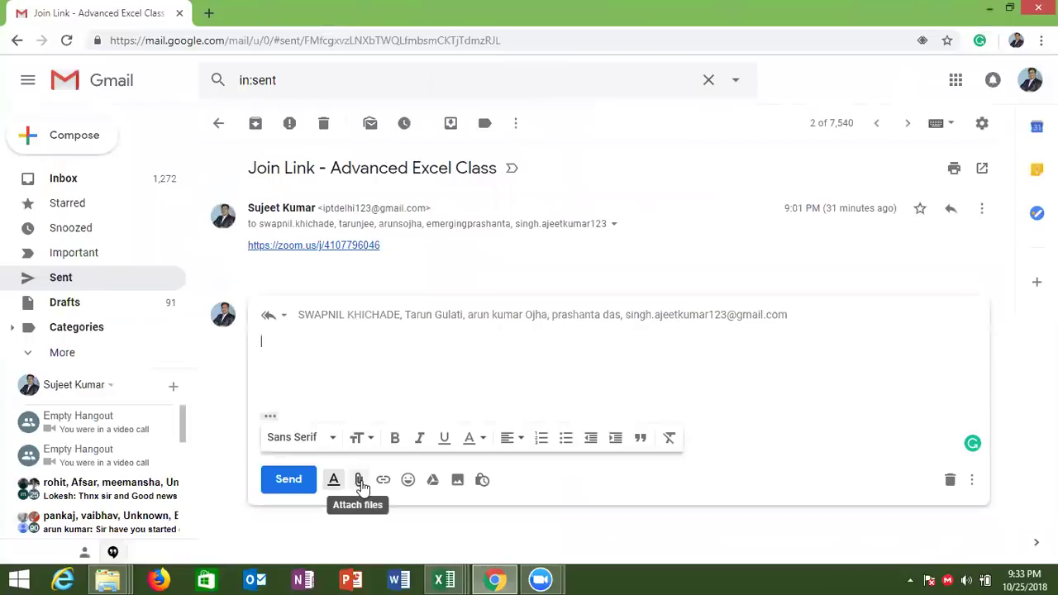
{"action": "left_click", "coordinate": [359, 483]}
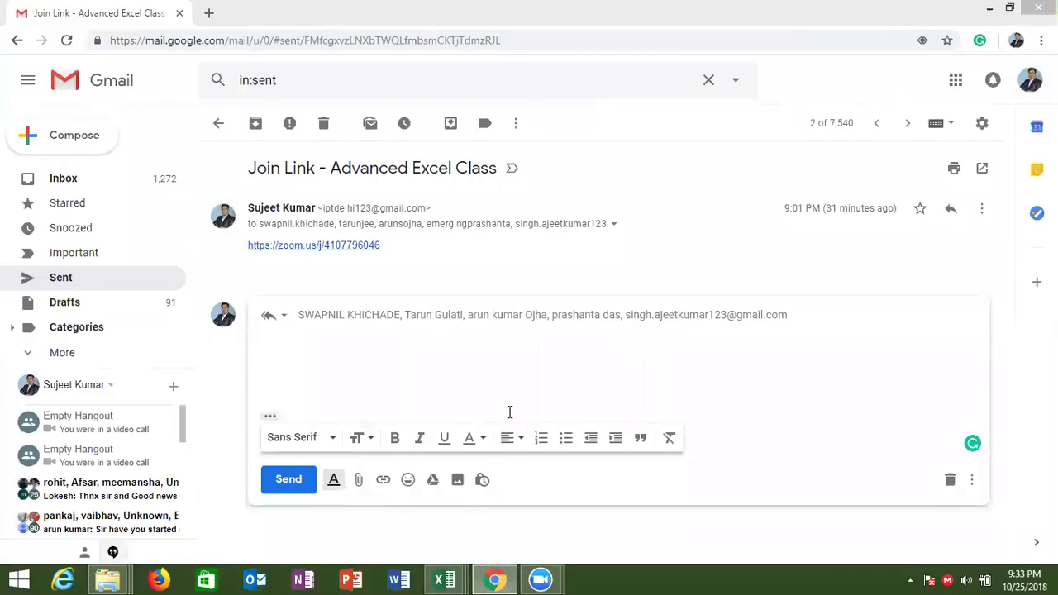
{"action": "left_click", "coordinate": [360, 484]}
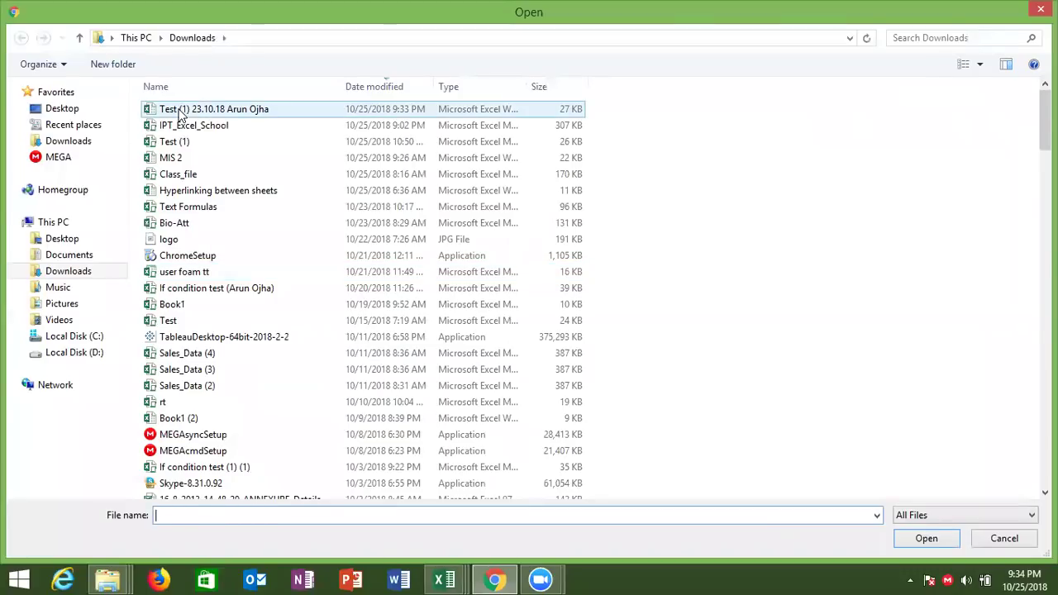
{"action": "double_click", "coordinate": [181, 114]}
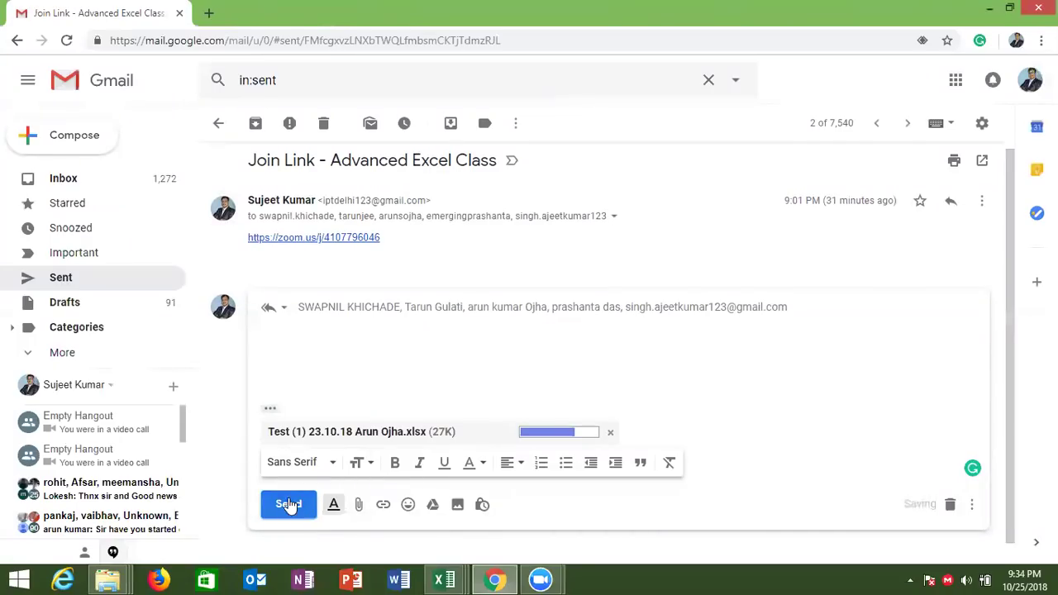
{"action": "left_click", "coordinate": [289, 506]}
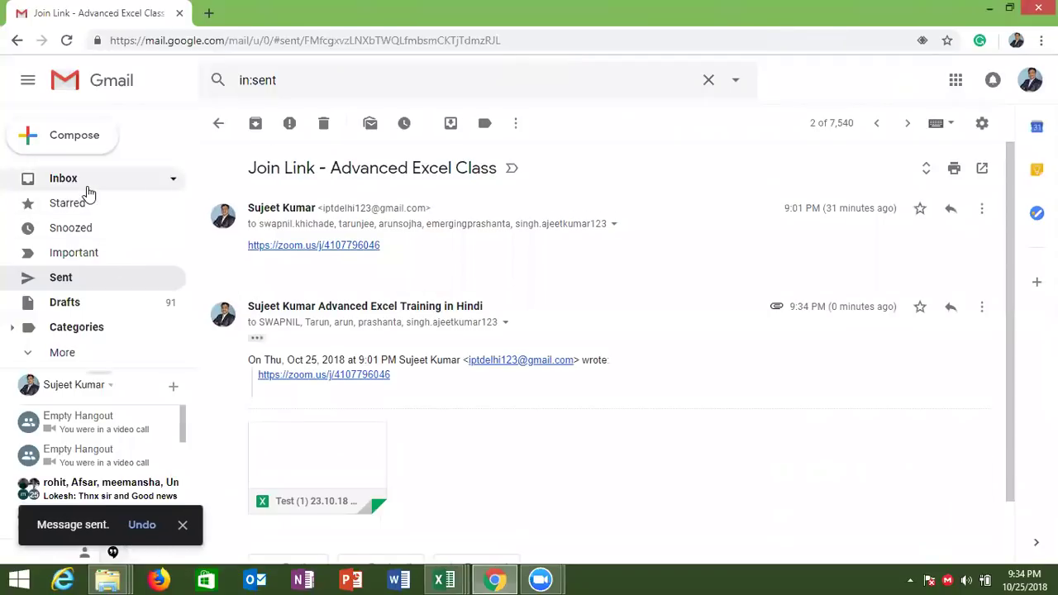
{"action": "left_click", "coordinate": [87, 188]}
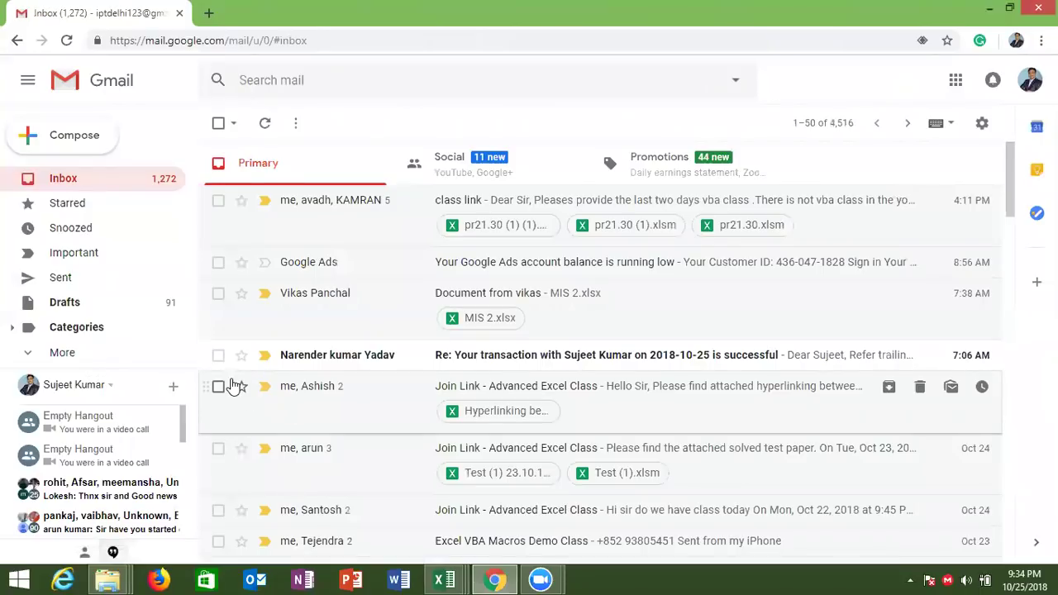
Step: Hide the Chrome mail window to reveal the desktop
{"action": "key", "text": "super+d"}
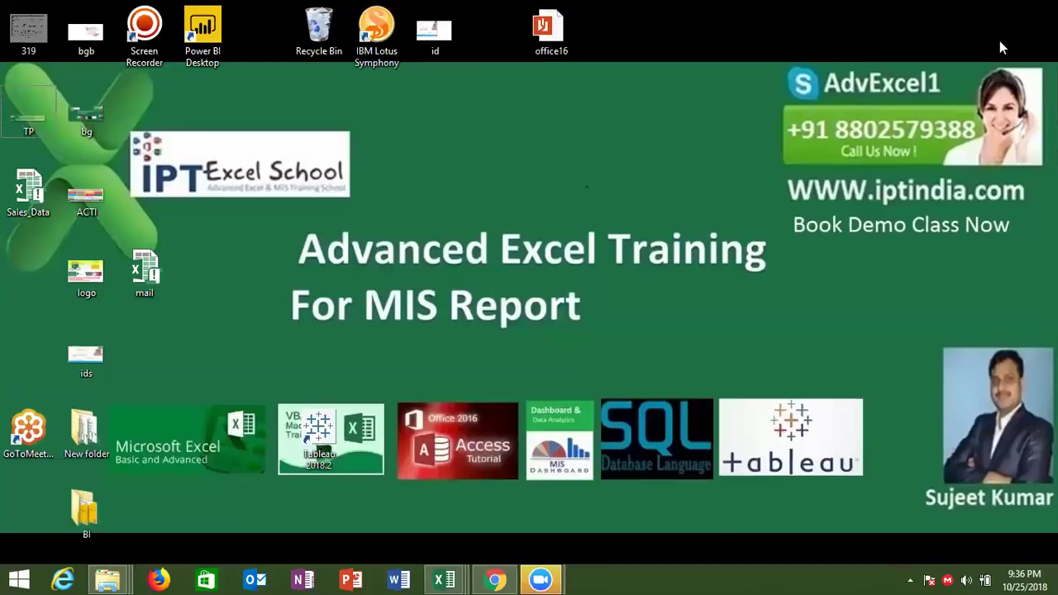
Step: Open Zoom's End Meeting prompt and move it to the right beside the Gmail Inbox
{"action": "left_click", "coordinate": [902, 192]}
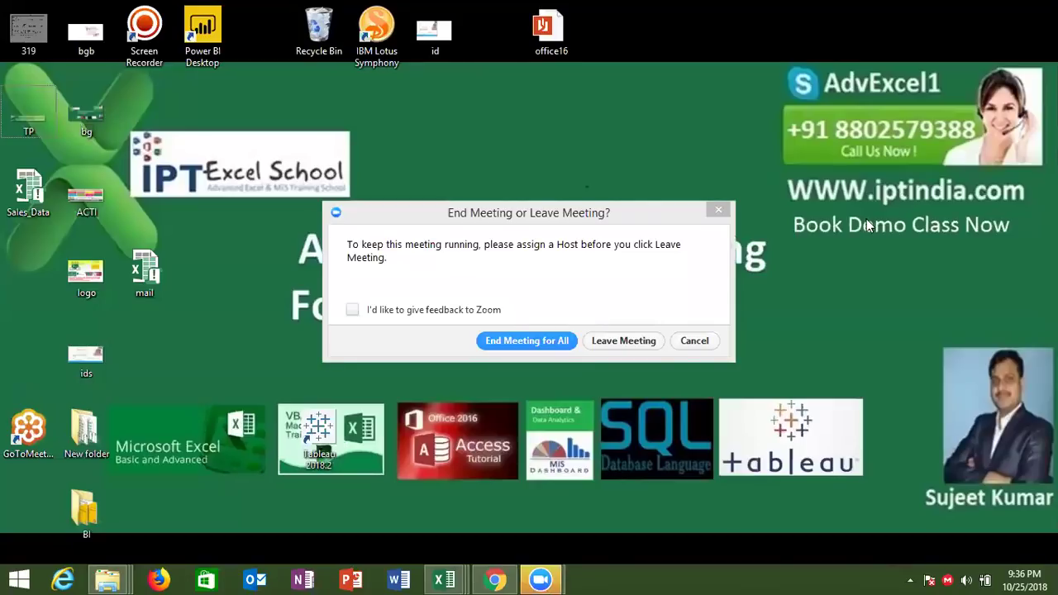
{"action": "left_click", "coordinate": [491, 578]}
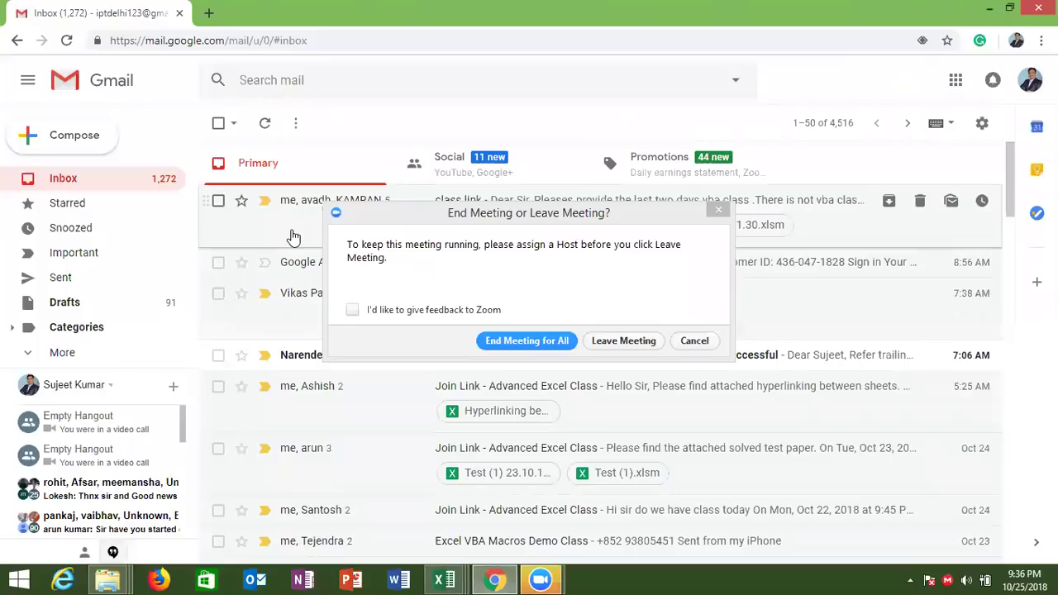
{"action": "left_click", "coordinate": [386, 214]}
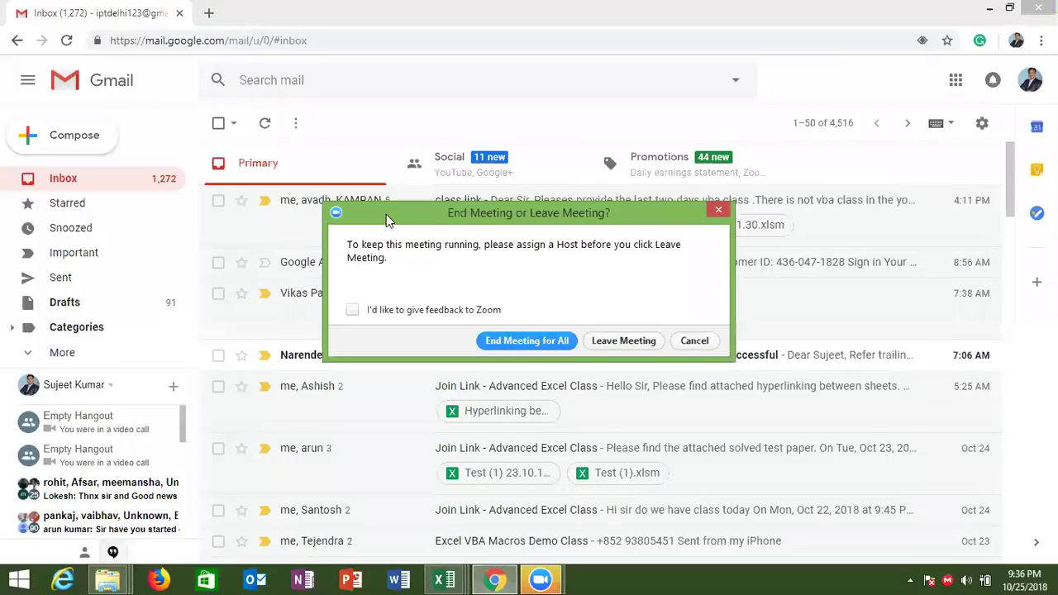
{"action": "left_click_drag", "start_coordinate": [386, 214], "coordinate": [692, 228]}
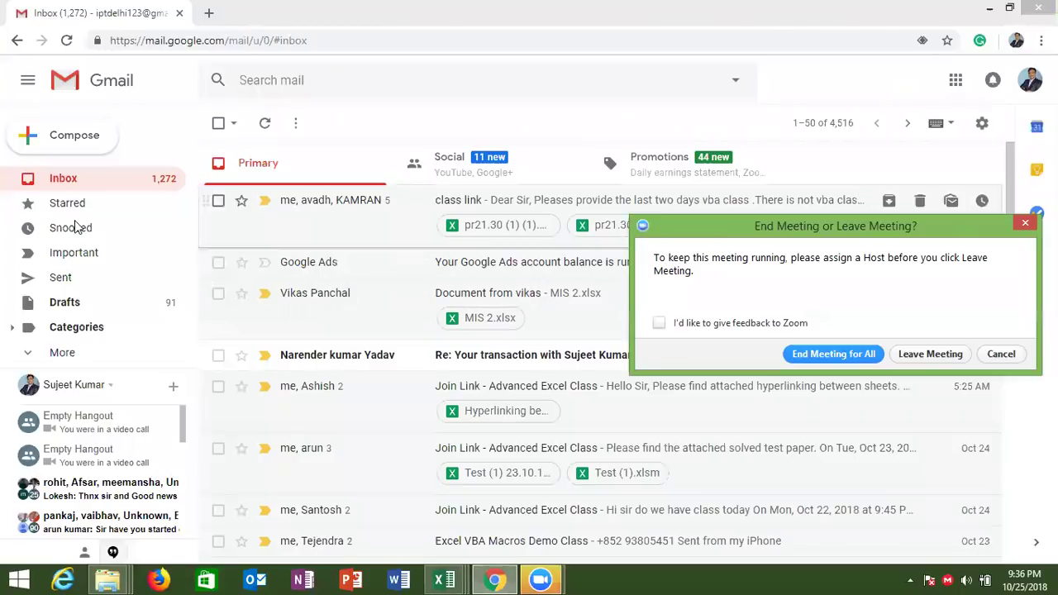
{"action": "left_click", "coordinate": [76, 191]}
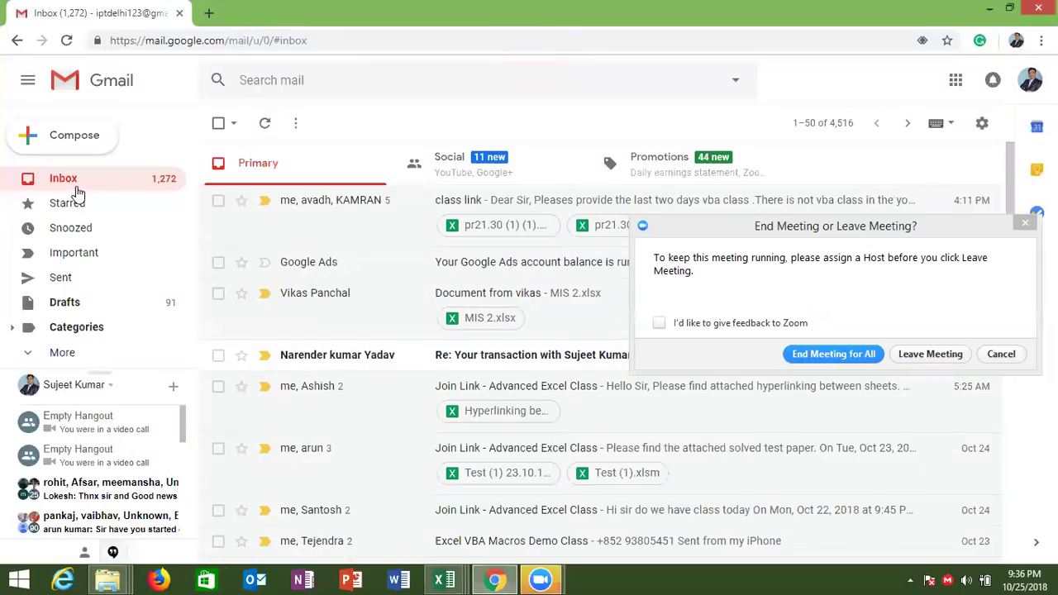